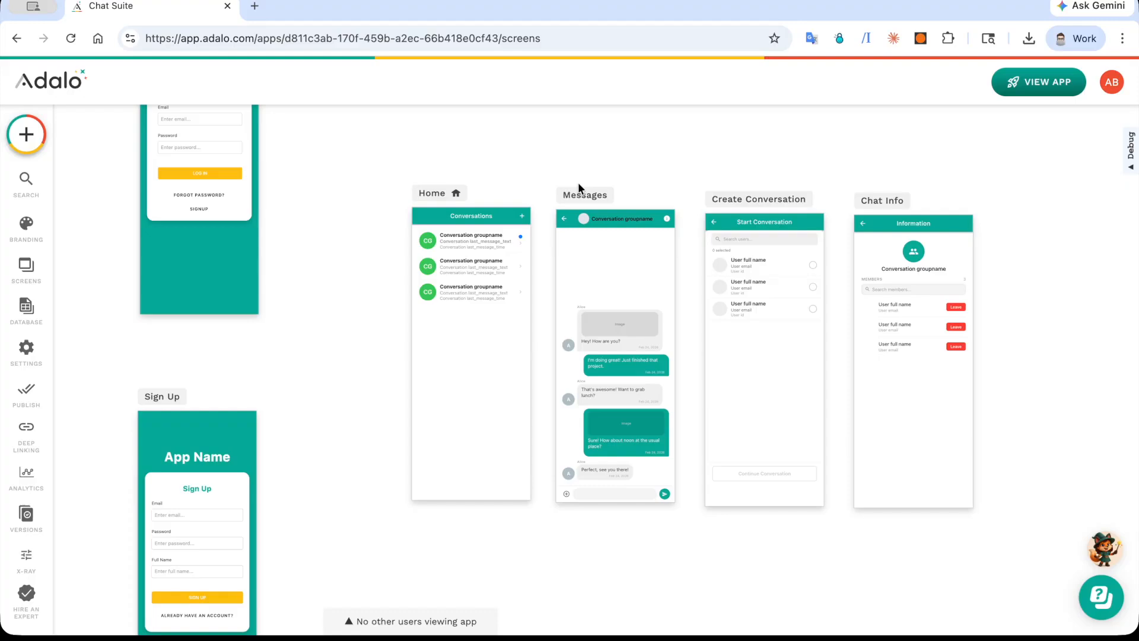
Step: Preview the app and start a new one-to-one conversation with a single user from the user list
{"action": "left_click", "coordinate": [1038, 82]}
{"action": "left_click", "coordinate": [978, 145]}
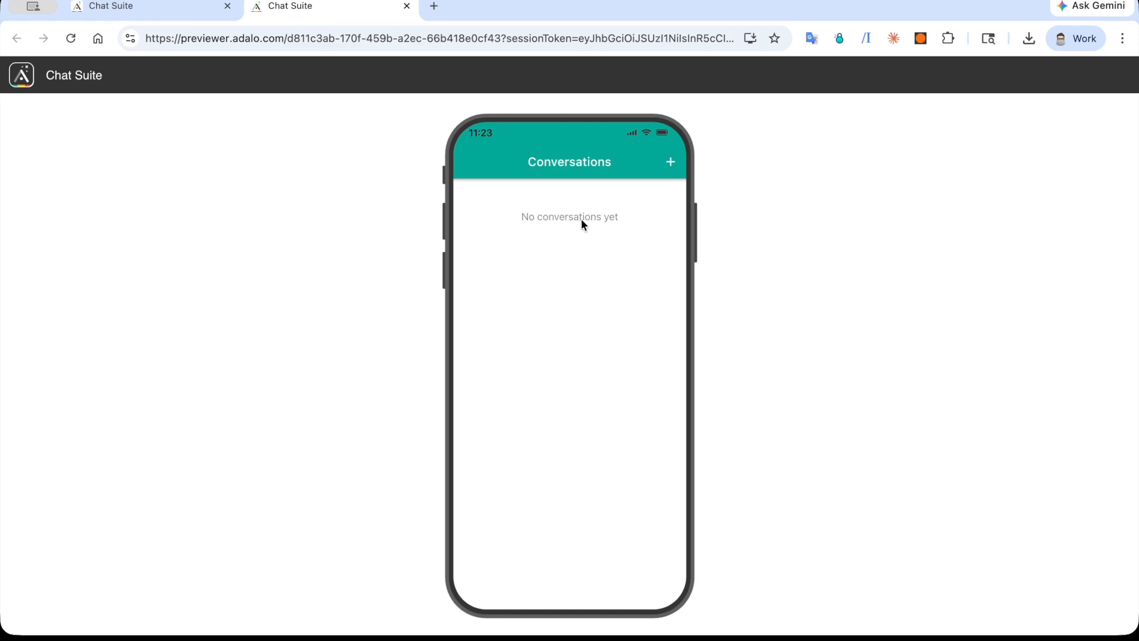
{"action": "left_click", "coordinate": [669, 169]}
{"action": "scroll", "coordinate": [593, 327], "scroll_direction": "down", "scroll_amount": 2}
{"action": "scroll", "coordinate": [593, 327], "scroll_direction": "down", "scroll_amount": 3}
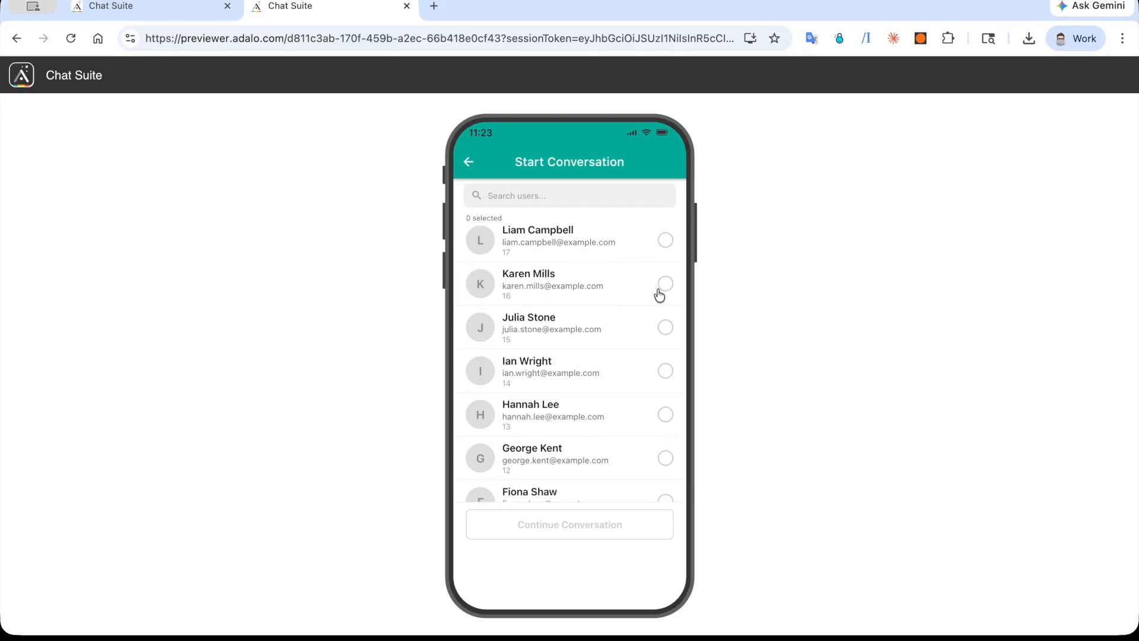
{"action": "left_click", "coordinate": [660, 292]}
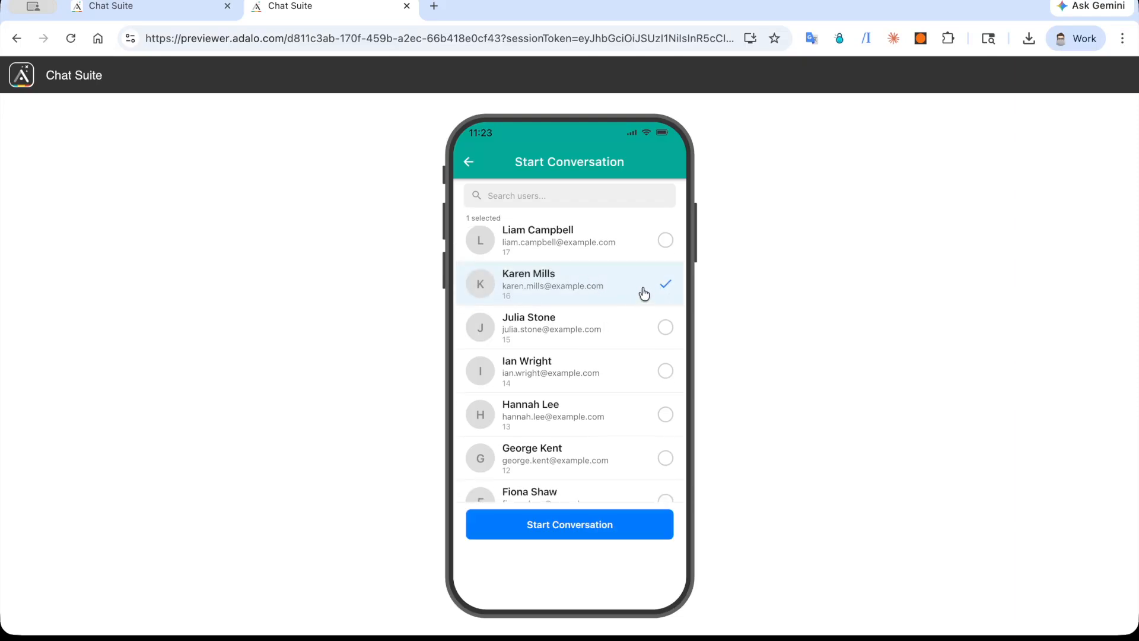
{"action": "left_click", "coordinate": [567, 530]}
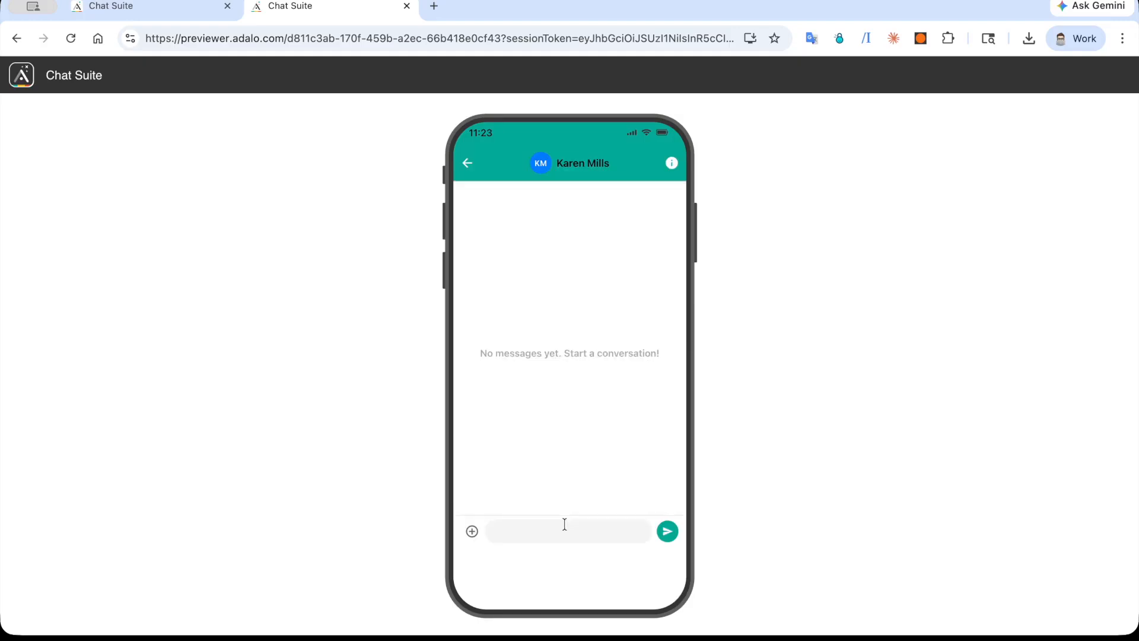
Step: Send the contact a message reading "Hey" followed by their first name
{"action": "left_click", "coordinate": [564, 523]}
{"action": "type", "text": "Hey Karen"}
{"action": "left_click", "coordinate": [668, 533]}
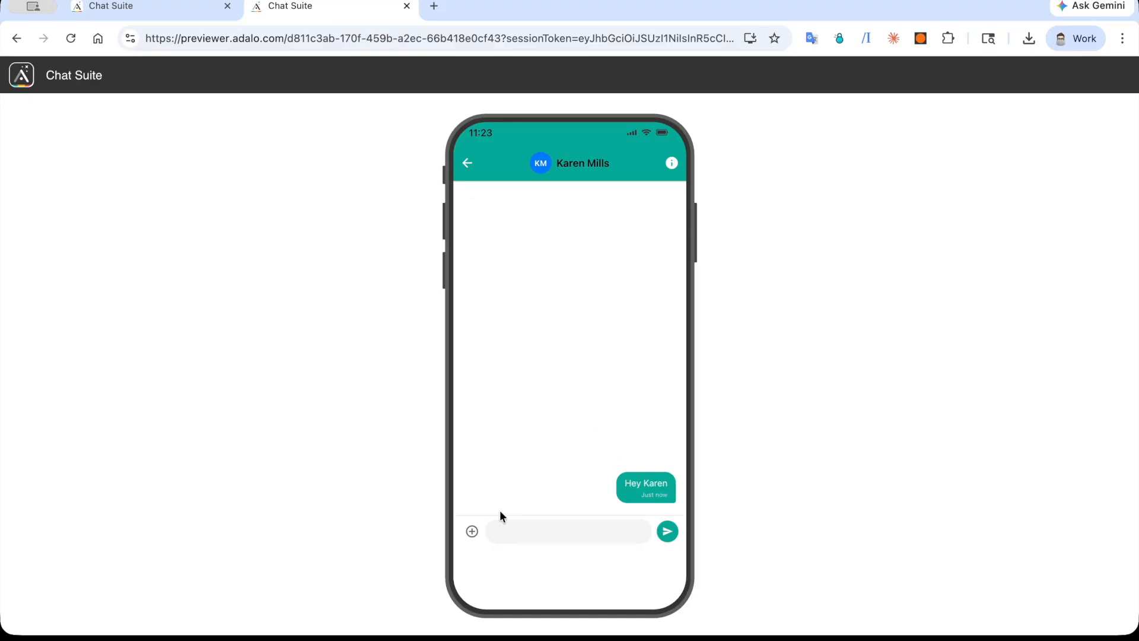
Step: Search the computer for "adalo logo", attach the Adalo.jpg photo to the chat and send it
{"action": "left_click", "coordinate": [471, 531]}
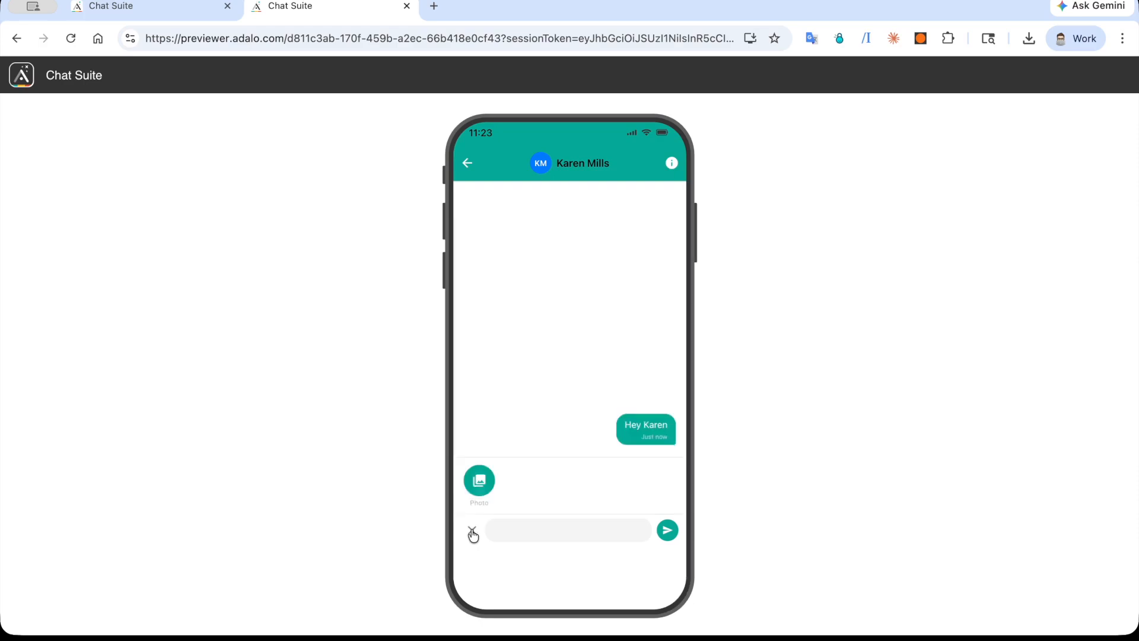
{"action": "left_click", "coordinate": [482, 488]}
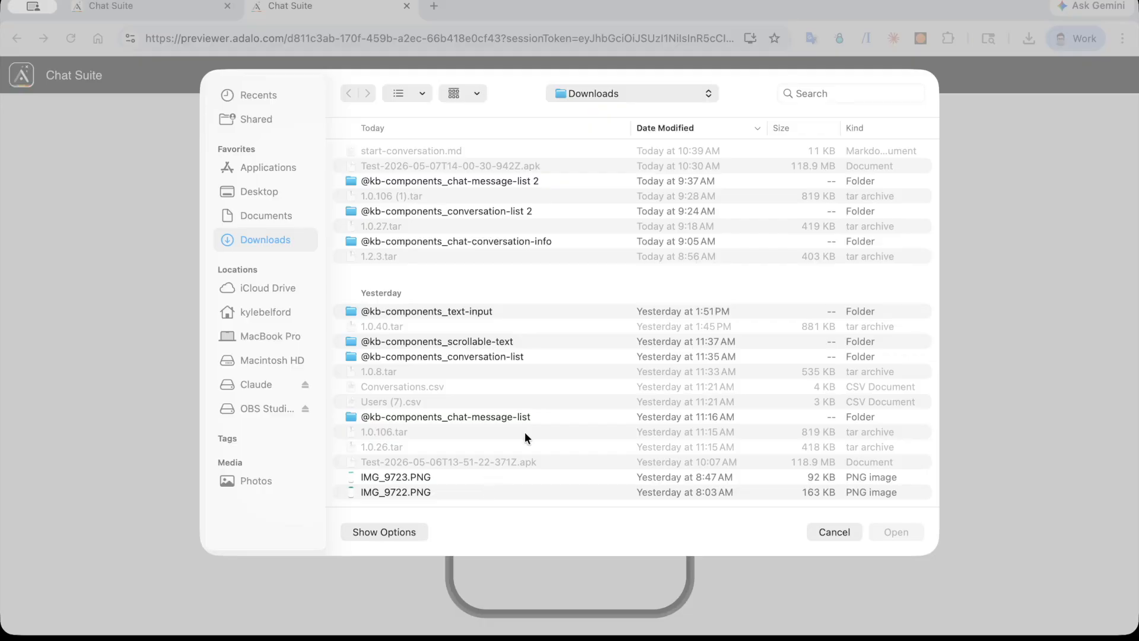
{"action": "left_click", "coordinate": [823, 90]}
{"action": "type", "text": "adalo logo"}
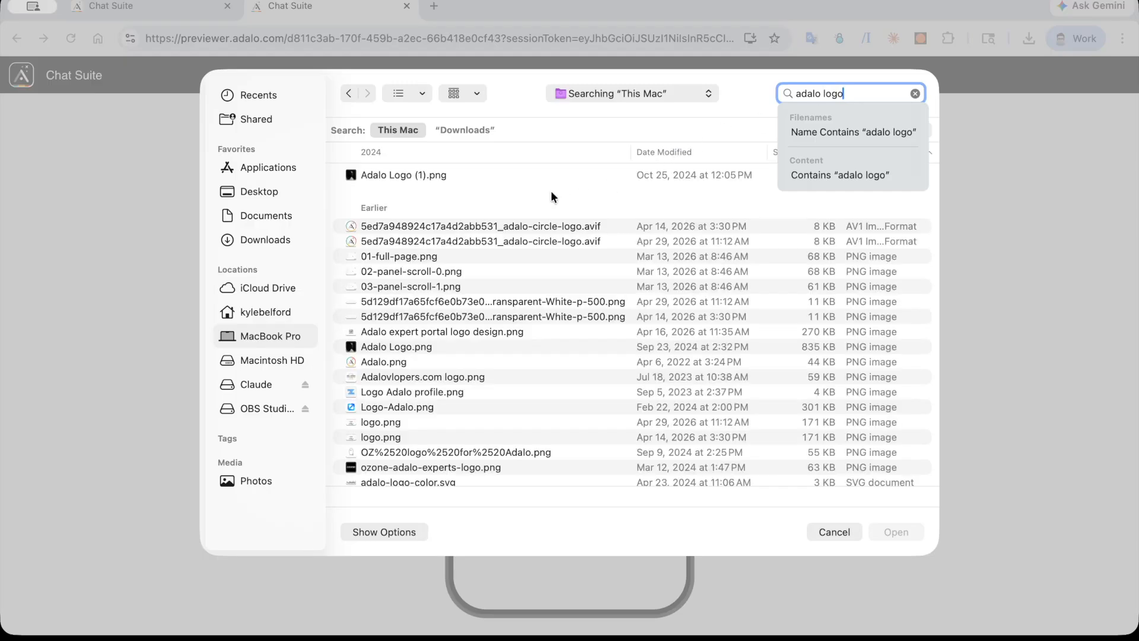
{"action": "double_click", "coordinate": [426, 360]}
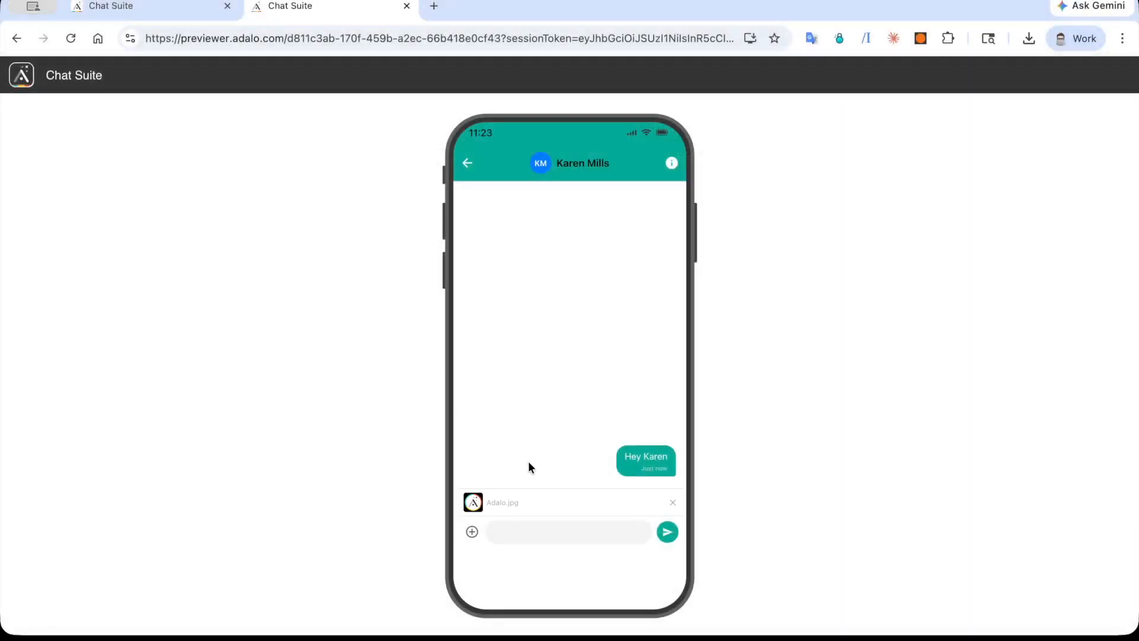
{"action": "left_click", "coordinate": [668, 532]}
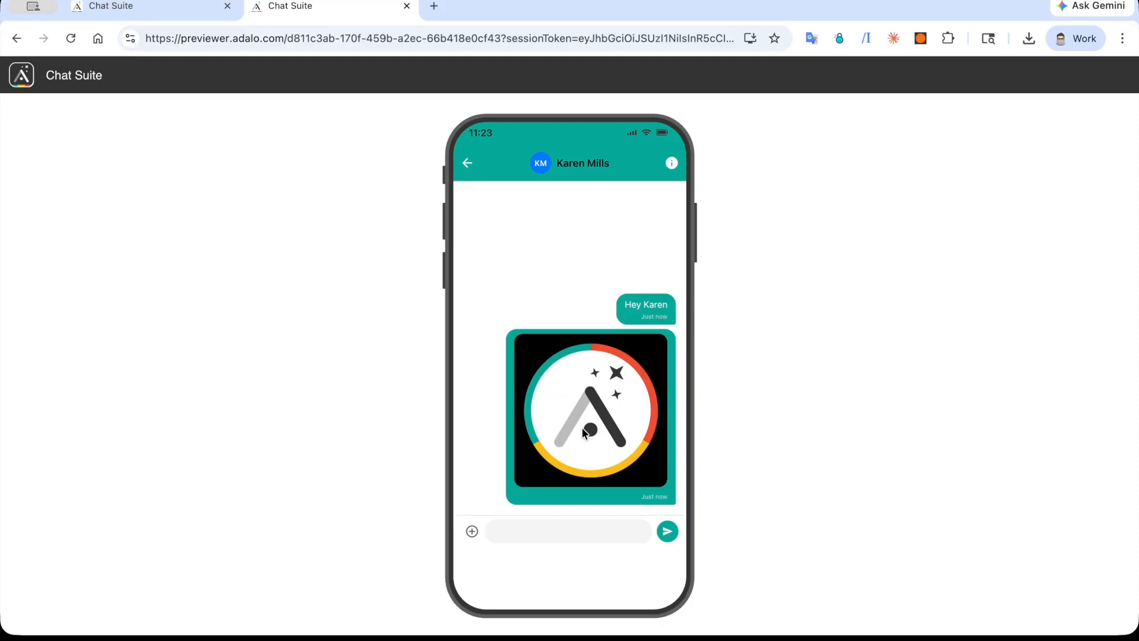
Step: Send "adalo.com" as a message and test its link, closing the website after viewing it
{"action": "left_click", "coordinate": [552, 538]}
{"action": "type", "text": "adalo.com"}
{"action": "left_click", "coordinate": [668, 538]}
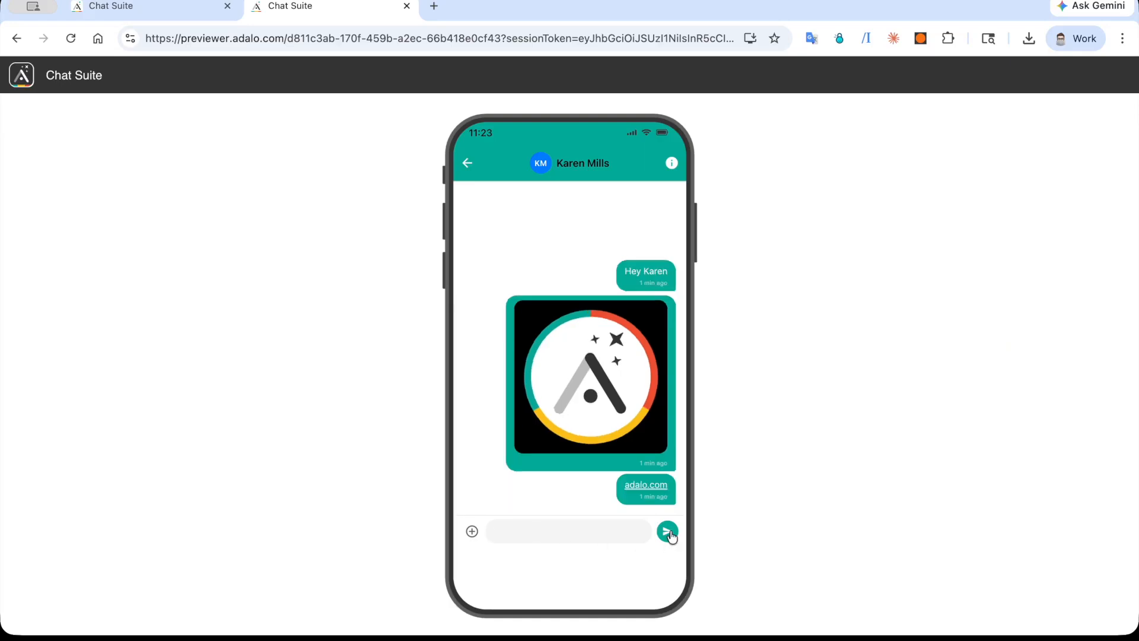
{"action": "left_click", "coordinate": [647, 485]}
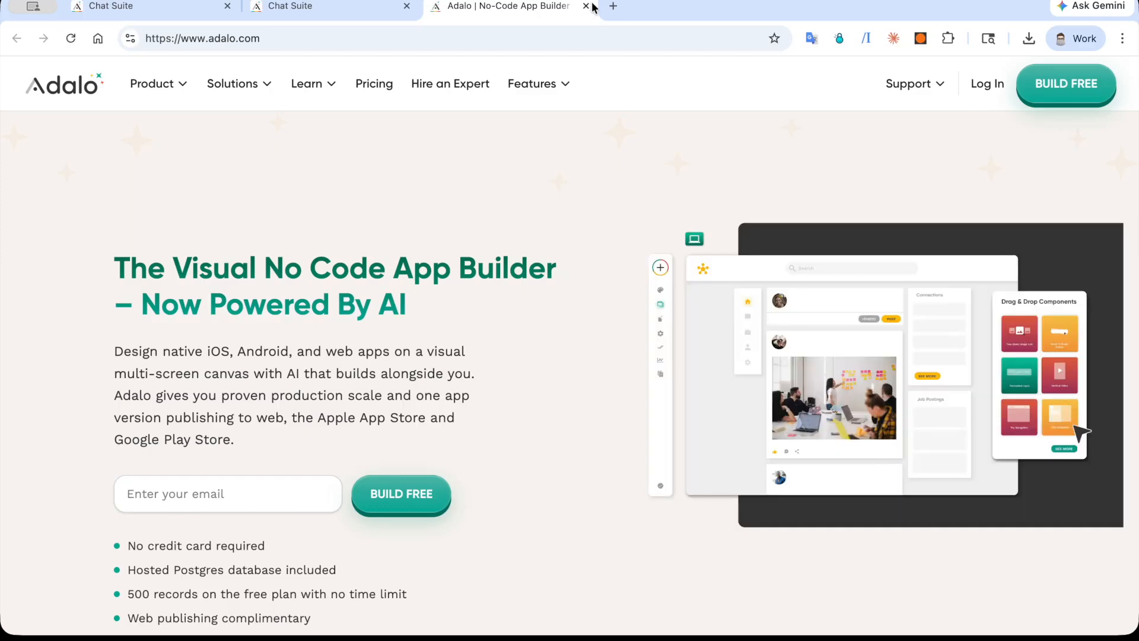
{"action": "left_click", "coordinate": [586, 6]}
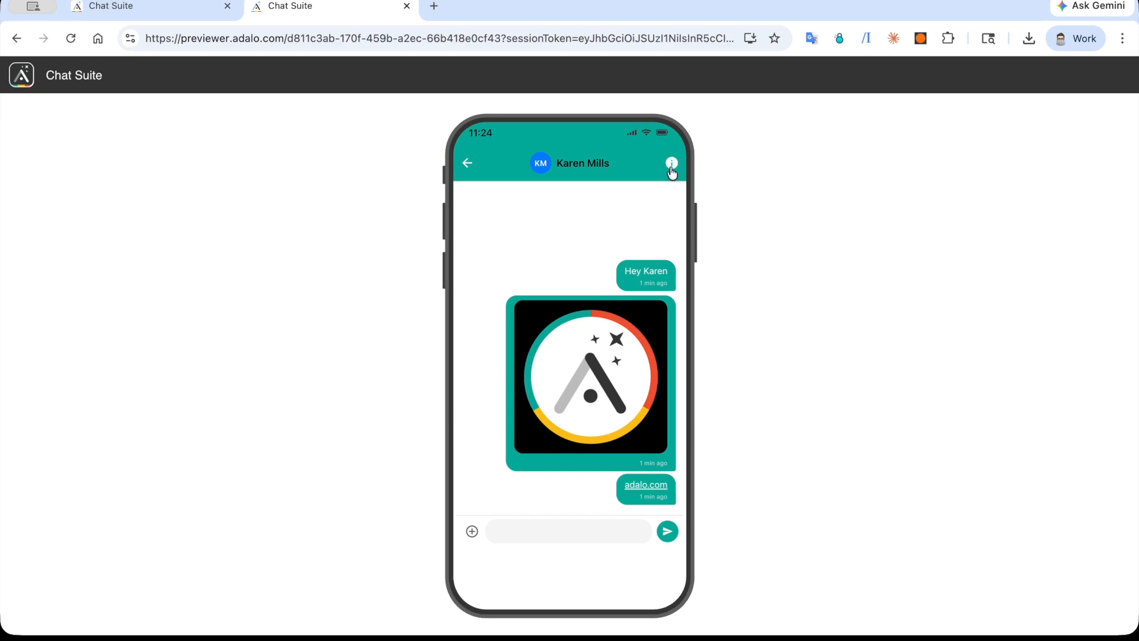
Step: Review the member information of this conversation and return to the conversations list
{"action": "left_click", "coordinate": [670, 163]}
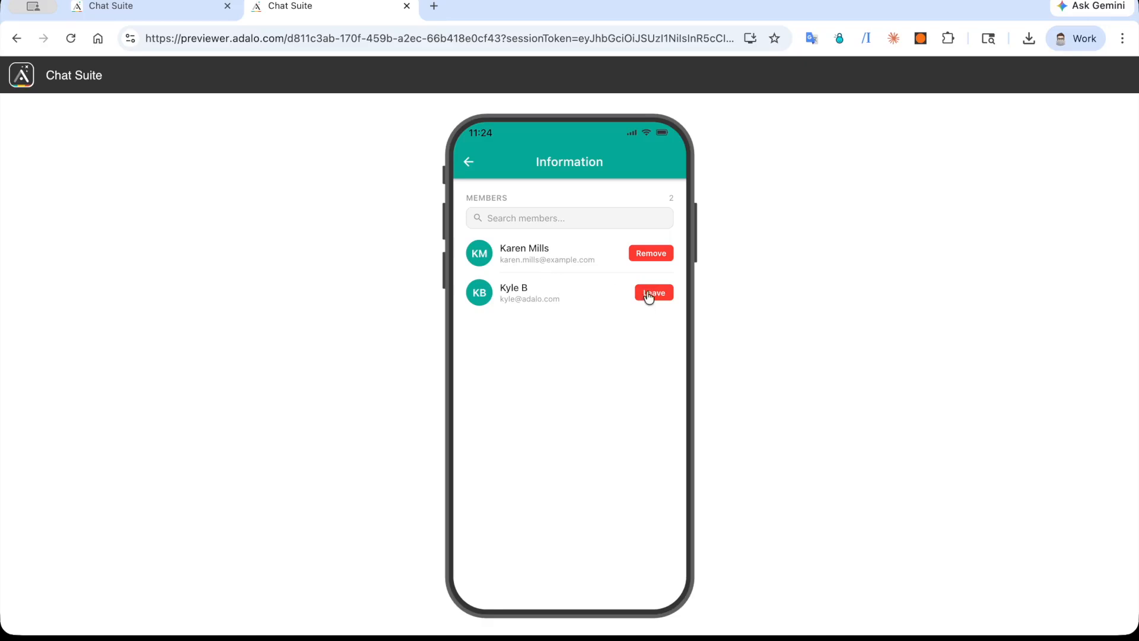
{"action": "left_click", "coordinate": [467, 164]}
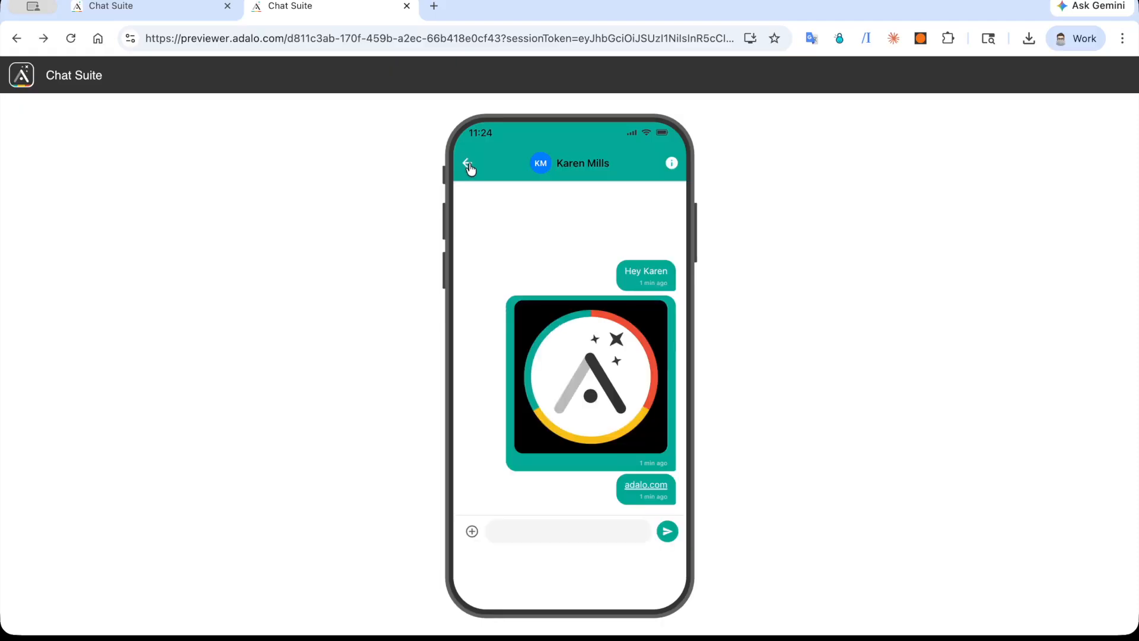
{"action": "left_click", "coordinate": [469, 166]}
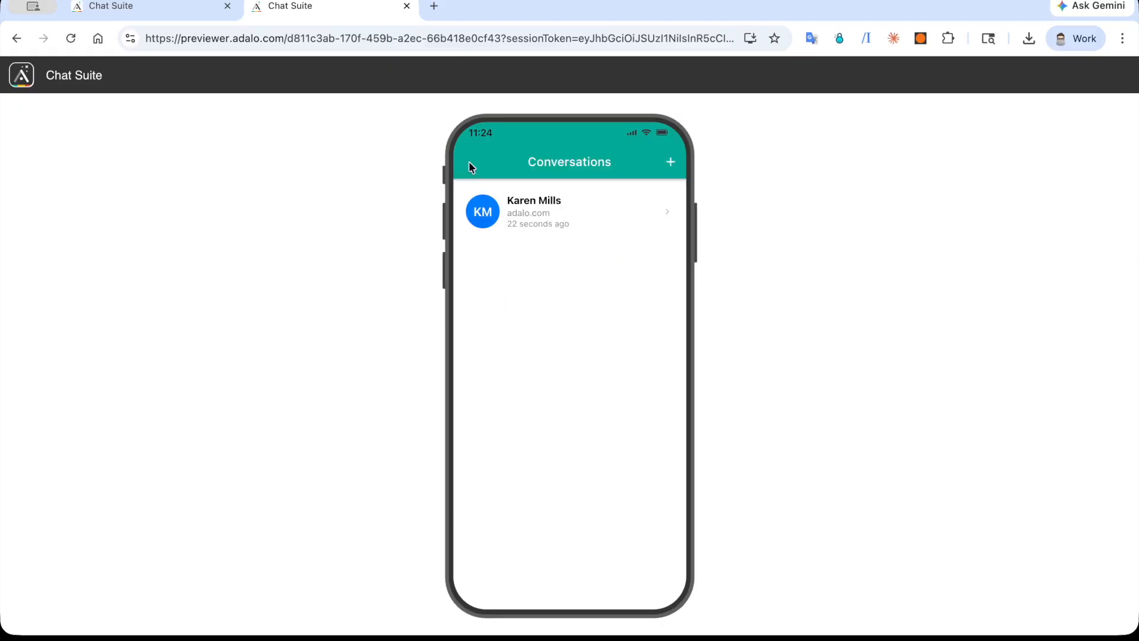
Step: Start another new conversation with four users selected from the list
{"action": "left_click", "coordinate": [670, 164]}
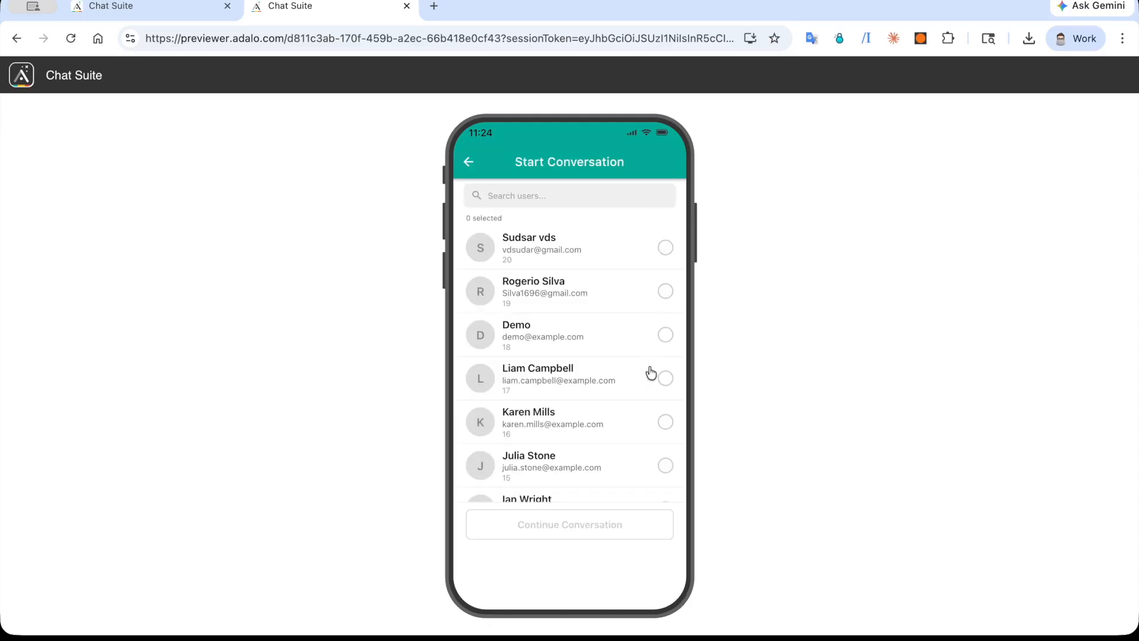
{"action": "left_click", "coordinate": [666, 387]}
{"action": "left_click", "coordinate": [666, 426]}
{"action": "left_click", "coordinate": [666, 464]}
{"action": "scroll", "coordinate": [588, 386], "scroll_direction": "down", "scroll_amount": 2}
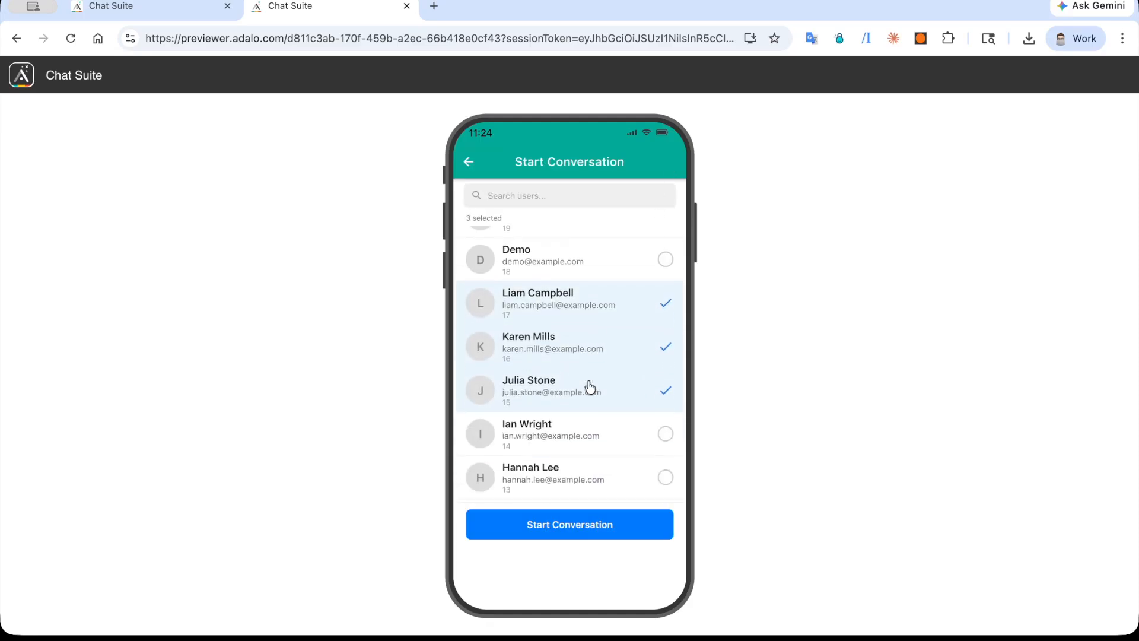
{"action": "left_click", "coordinate": [663, 476]}
{"action": "left_click", "coordinate": [566, 525]}
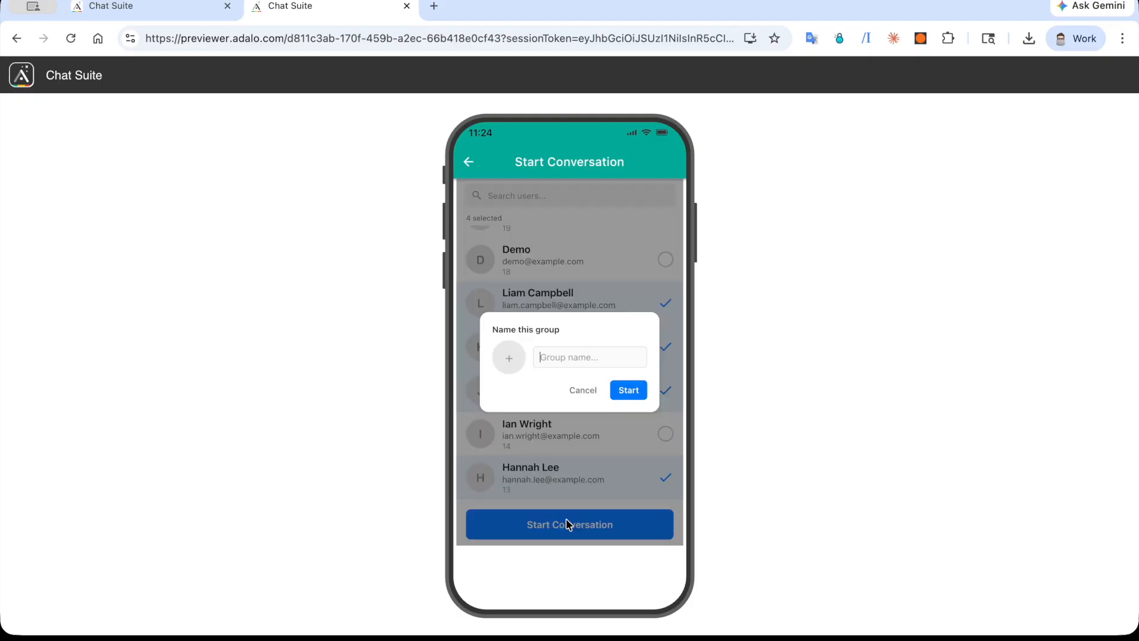
Step: Name the group "Test Group", give it an Adalo logo image as its picture and create it
{"action": "left_click", "coordinate": [584, 358]}
{"action": "type", "text": "Test Group"}
{"action": "left_click", "coordinate": [508, 358]}
{"action": "left_click", "coordinate": [850, 94]}
{"action": "type", "text": "adalo"}
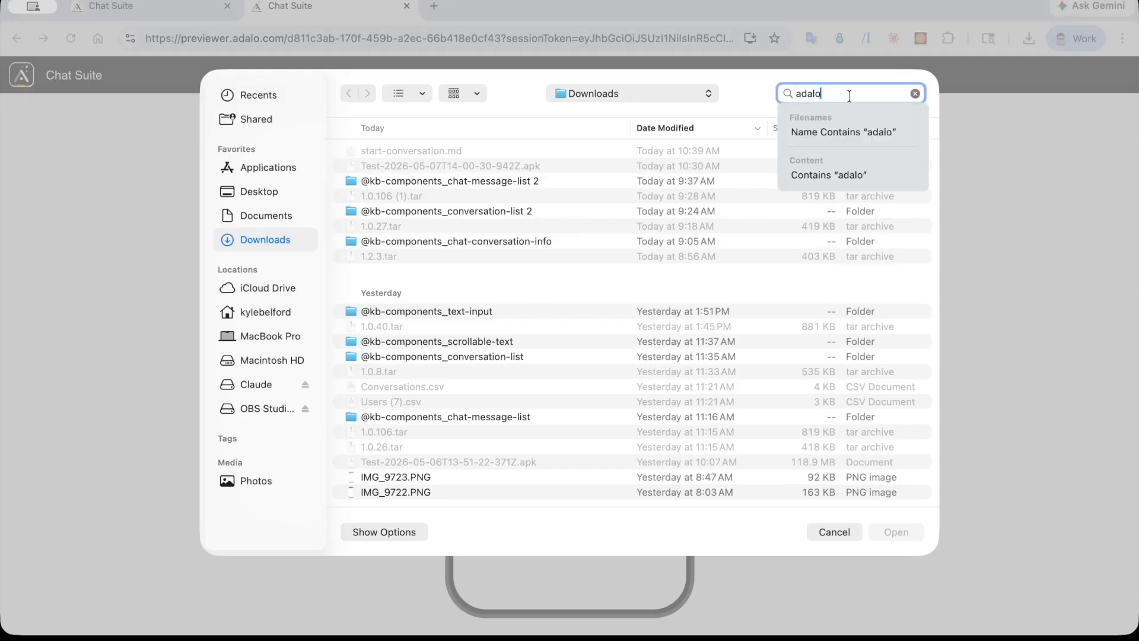
{"action": "type", "text": " logo"}
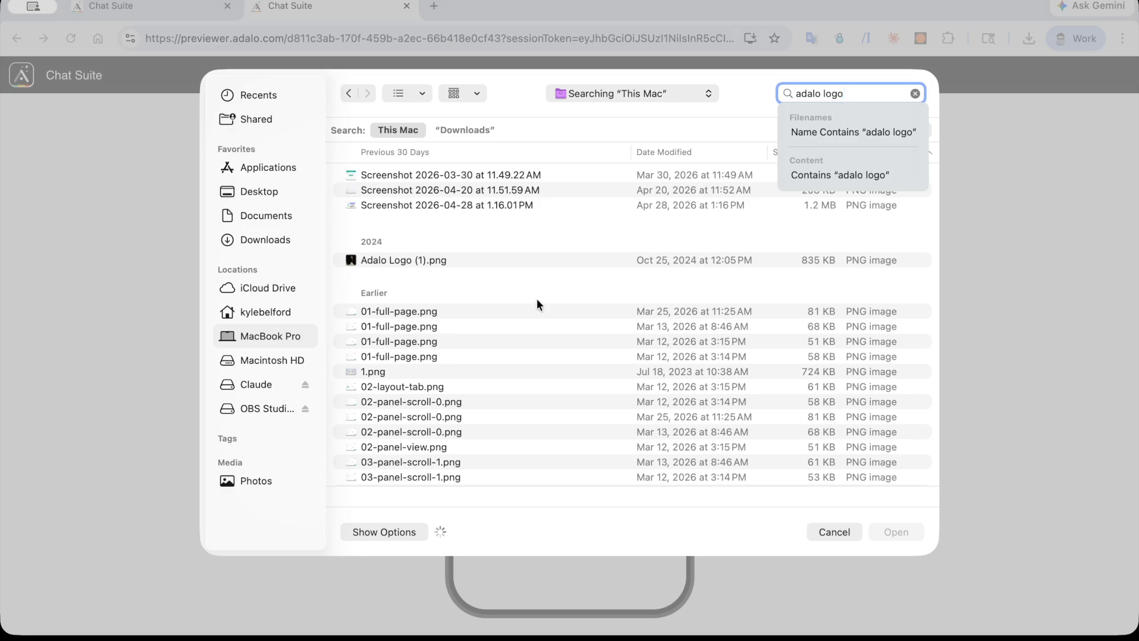
{"action": "double_click", "coordinate": [440, 330]}
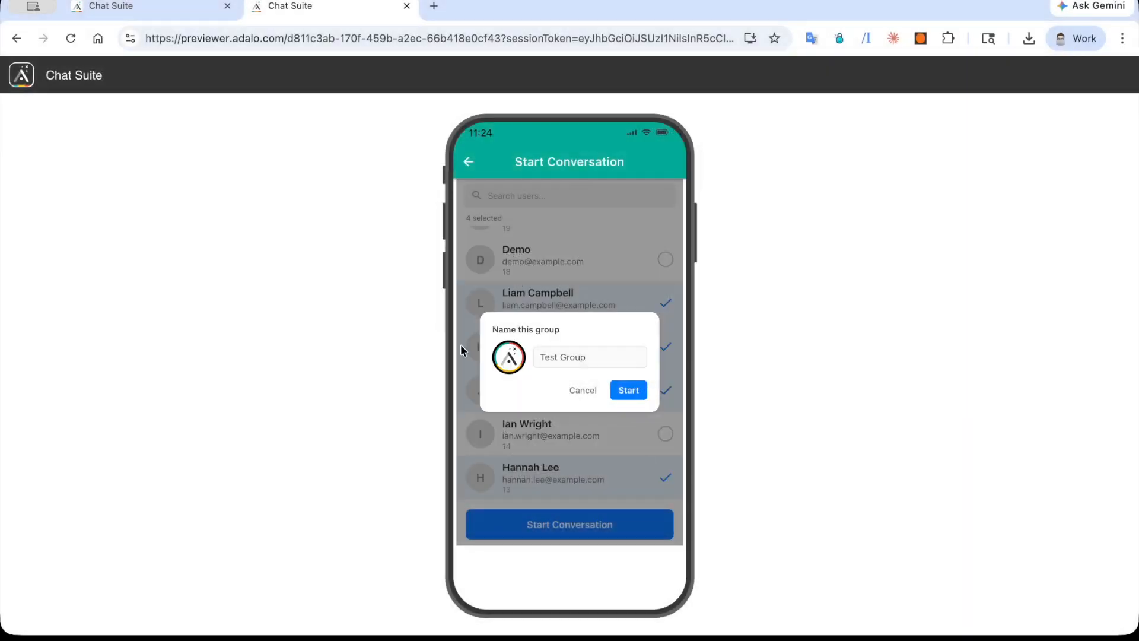
{"action": "left_click", "coordinate": [631, 394]}
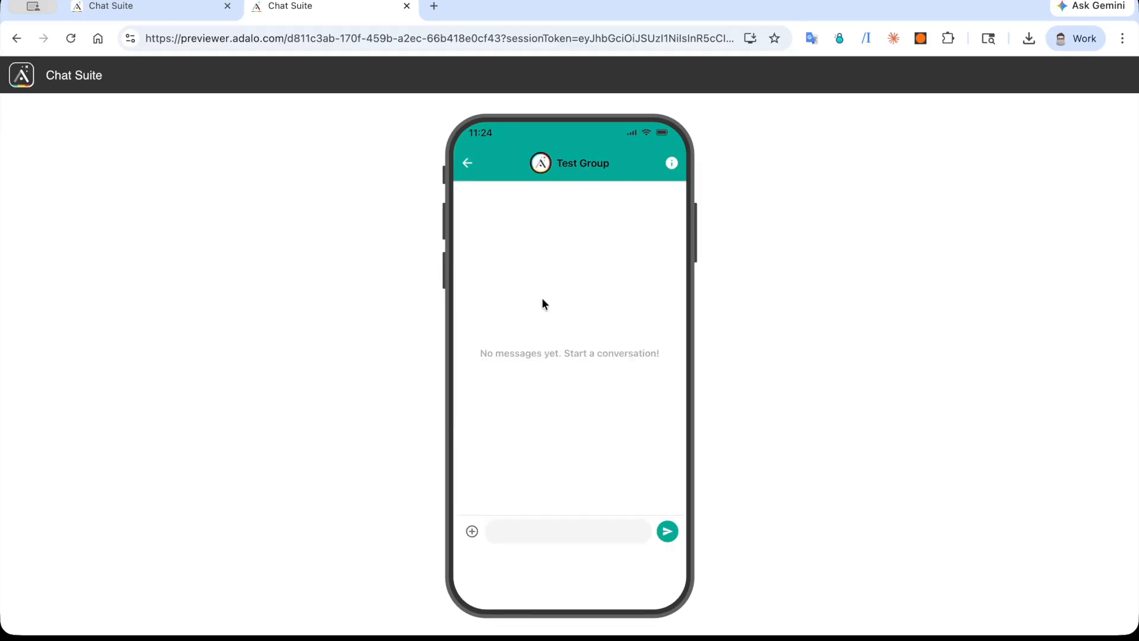
Step: Send "Hey group!" in the Test Group chat and return to the conversations list
{"action": "type", "text": "Hey group!"}
{"action": "left_click", "coordinate": [667, 531]}
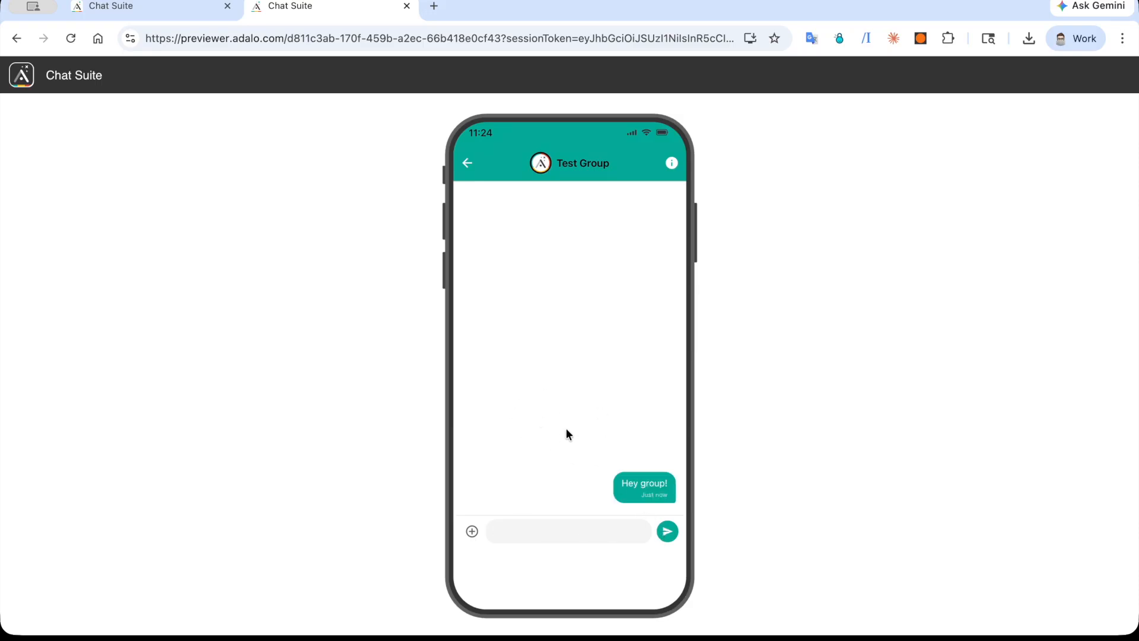
{"action": "left_click", "coordinate": [466, 164]}
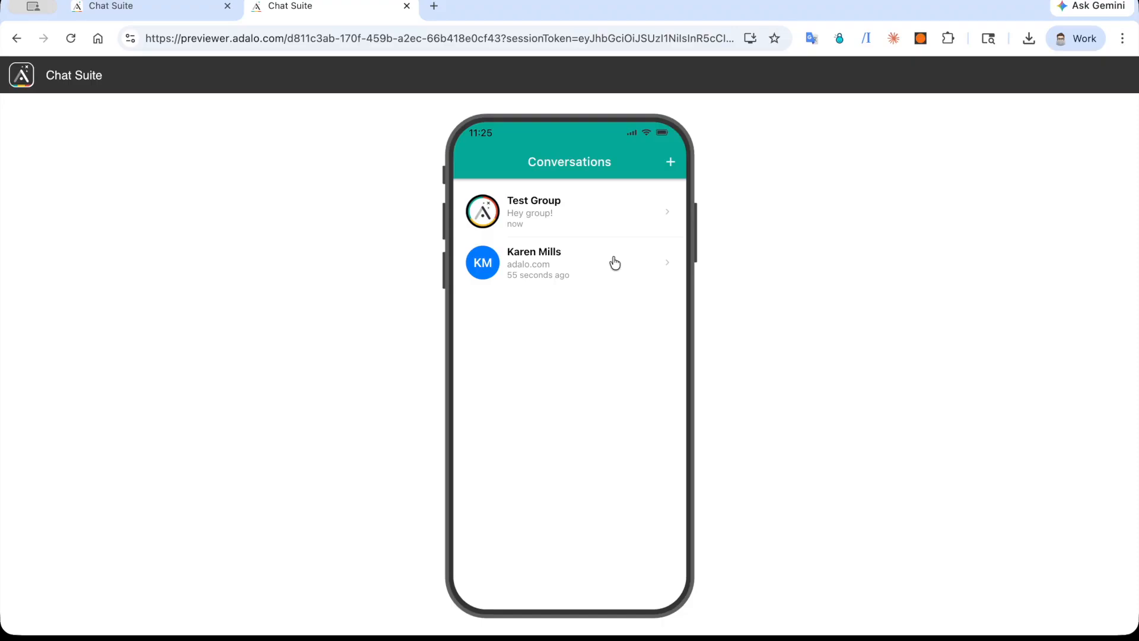
Step: Return to the app editor and examine the setup options of the Home screen's Conversation List component
{"action": "left_click", "coordinate": [159, 8]}
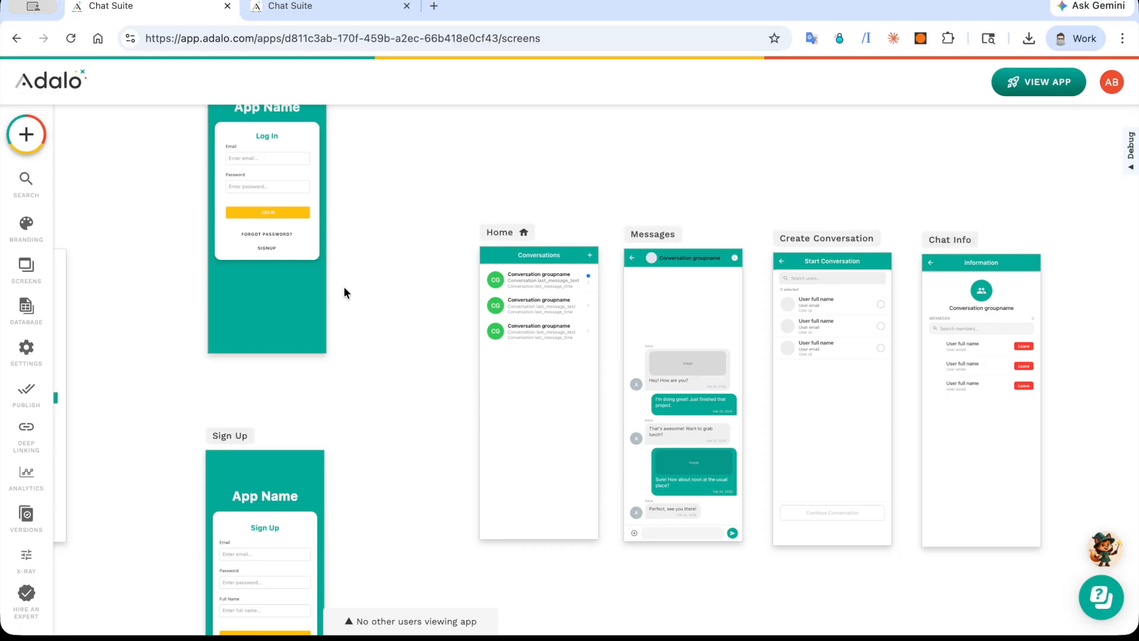
{"action": "left_click", "coordinate": [536, 276]}
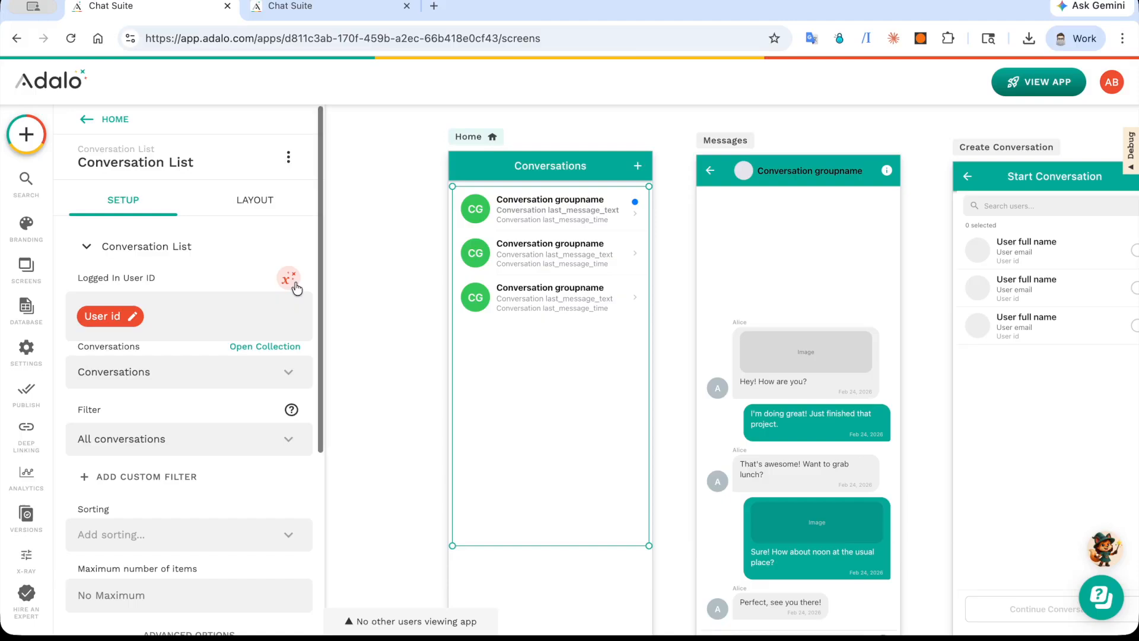
{"action": "scroll", "coordinate": [296, 288], "scroll_direction": "down", "scroll_amount": 1}
{"action": "left_click", "coordinate": [155, 236]}
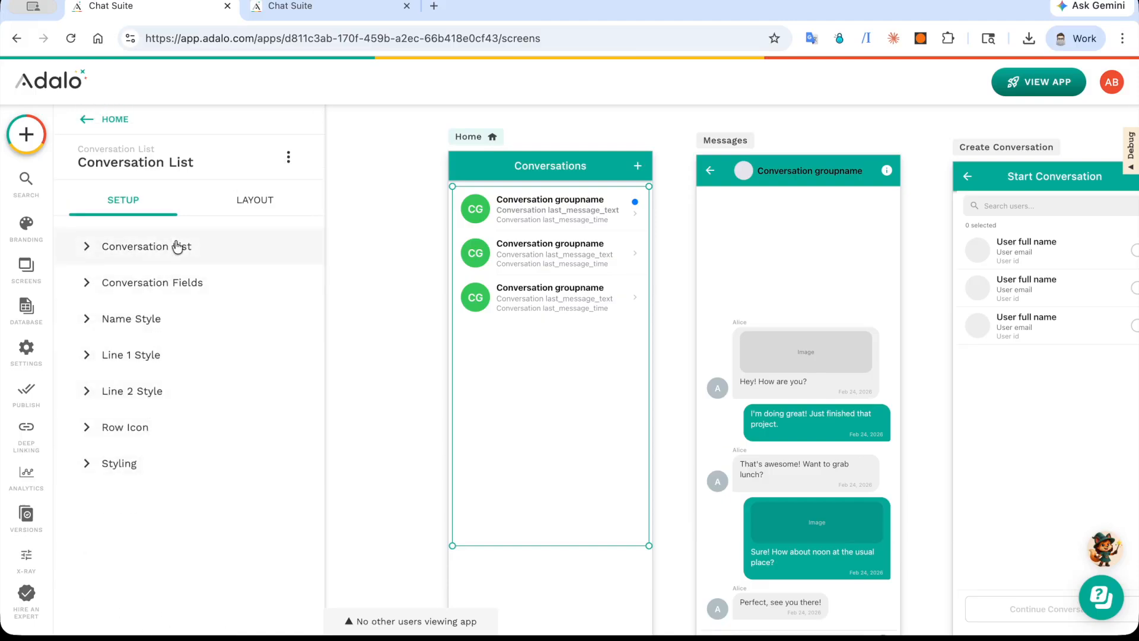
Step: Search the components to add for "conve" to find the Conversation List component
{"action": "left_click", "coordinate": [26, 134]}
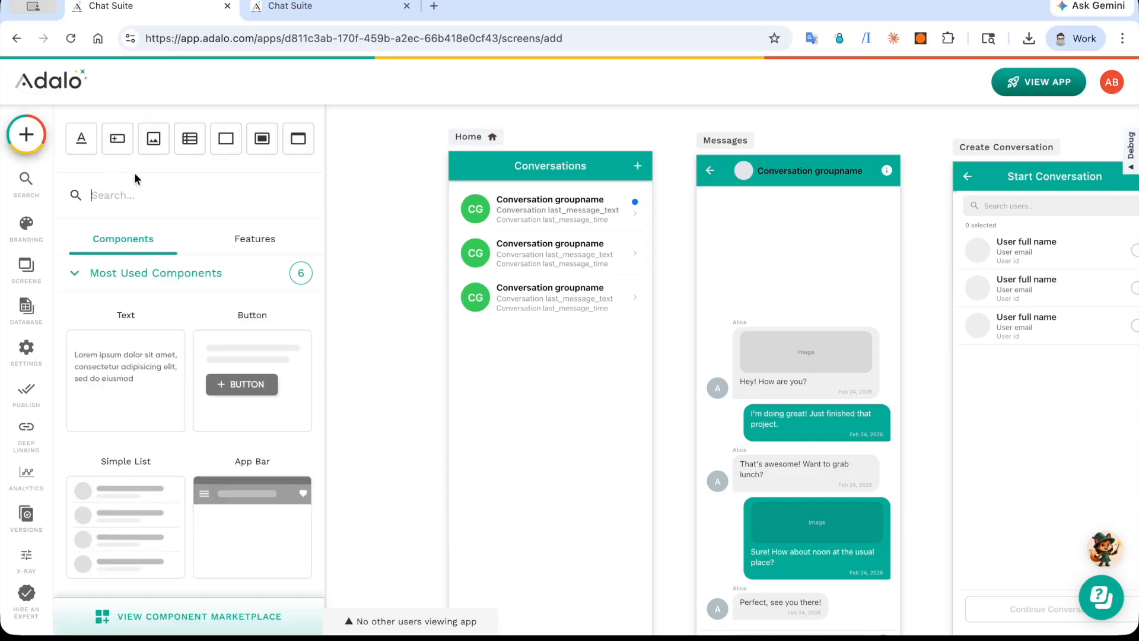
{"action": "left_click", "coordinate": [153, 181]}
{"action": "type", "text": "conve"}
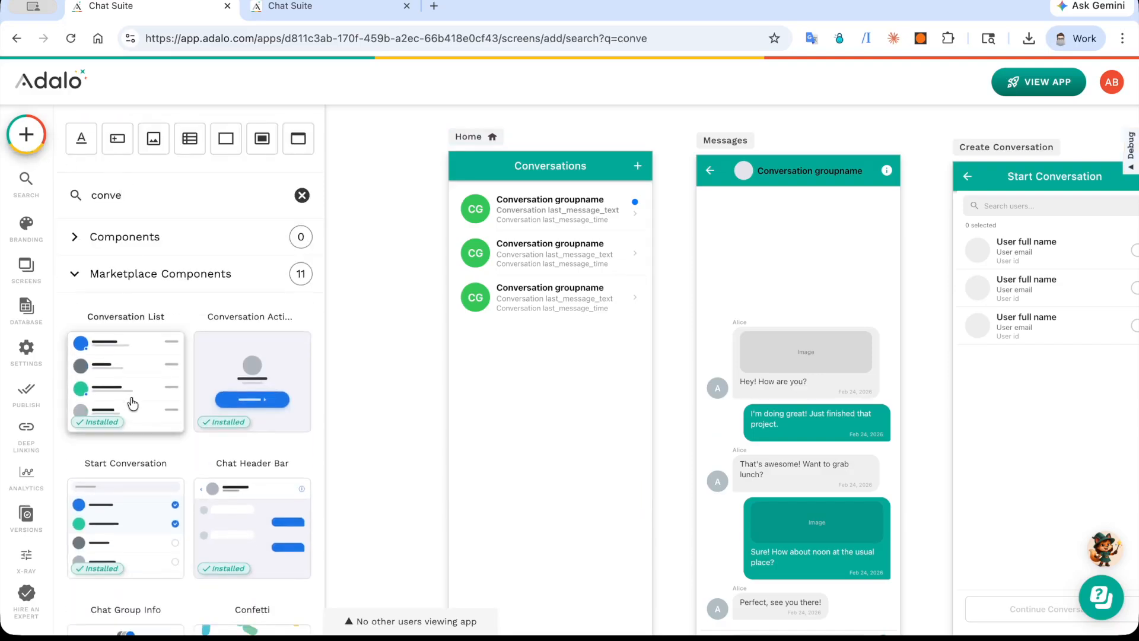
Step: Set the Logged In User ID of the Home screen's Conversation List to the logged-in user's ID
{"action": "left_click", "coordinate": [605, 258]}
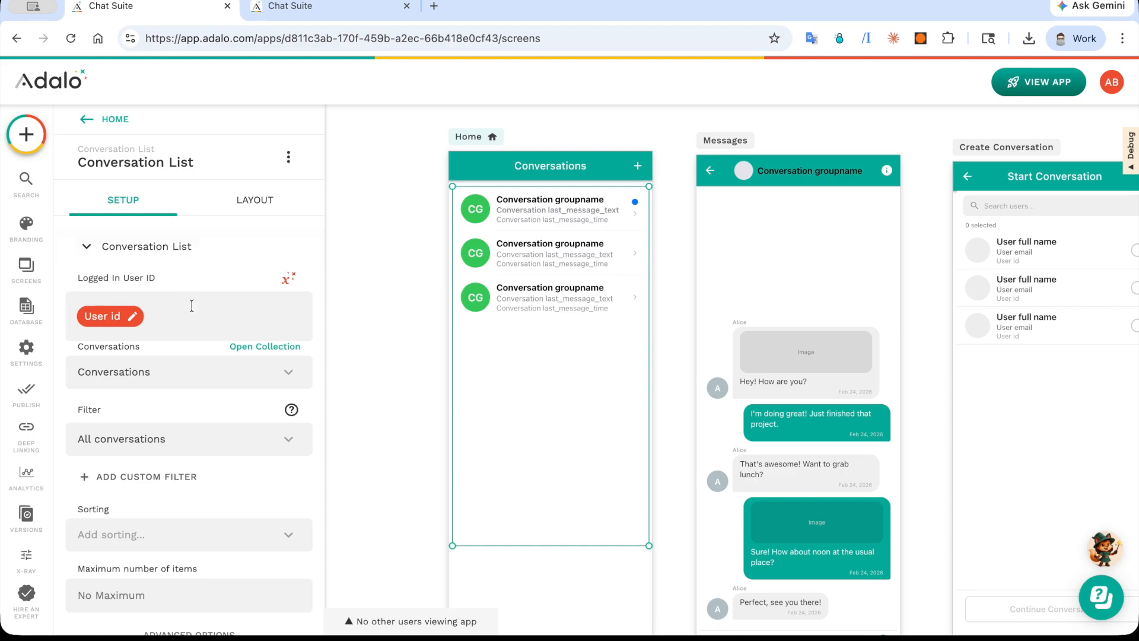
{"action": "scroll", "coordinate": [193, 306], "scroll_direction": "down", "scroll_amount": 1}
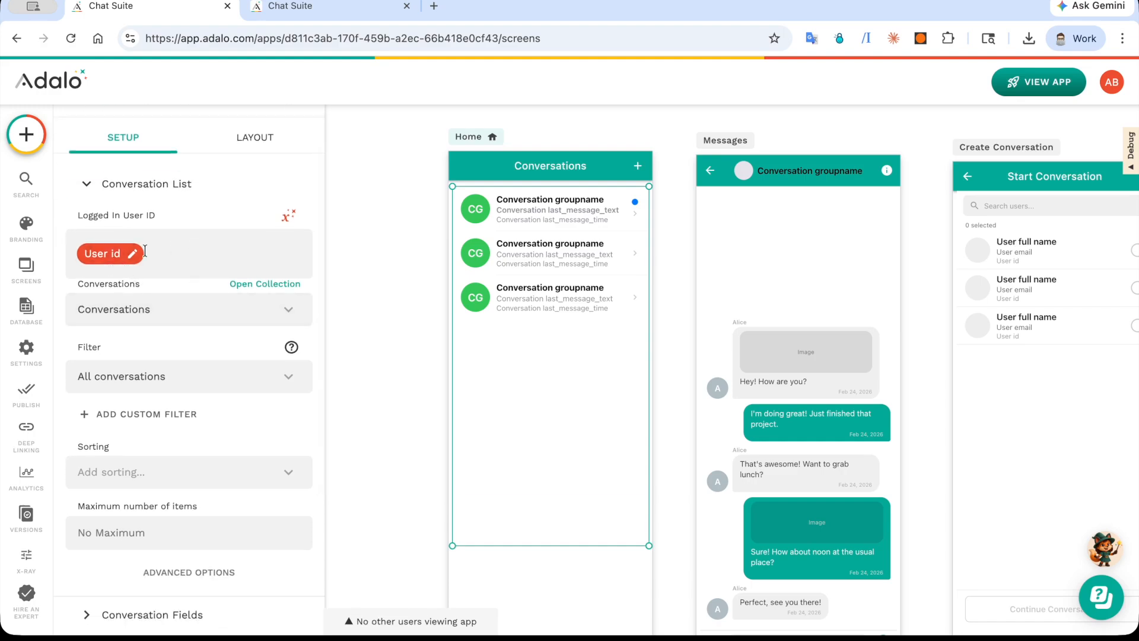
{"action": "left_click", "coordinate": [289, 216]}
{"action": "mouse_move", "coordinate": [358, 255]}
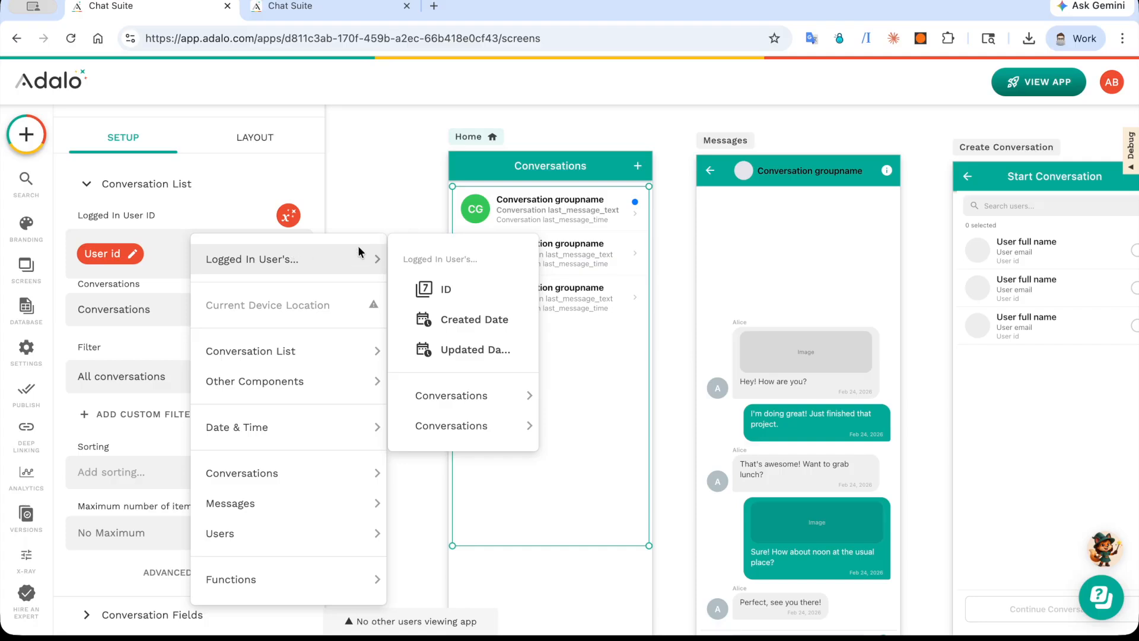
{"action": "left_click", "coordinate": [446, 291]}
Step: Check the app's database briefly and return to the Conversation List settings on the Home screen
{"action": "scroll", "coordinate": [134, 347], "scroll_direction": "down", "scroll_amount": 1}
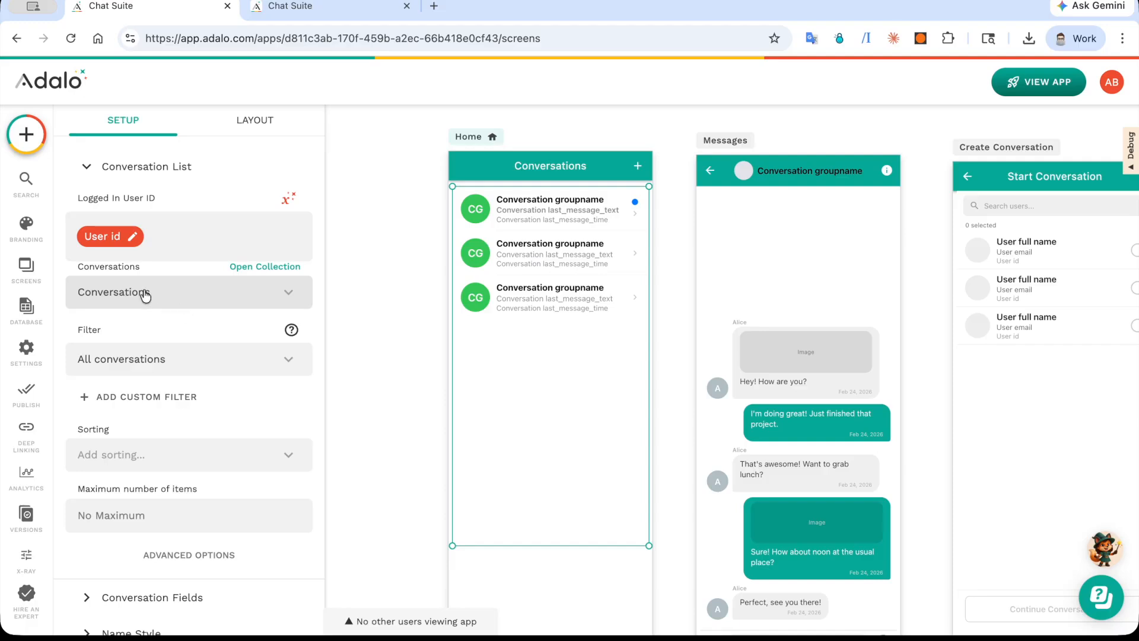
{"action": "left_click", "coordinate": [41, 311]}
{"action": "left_click", "coordinate": [483, 286]}
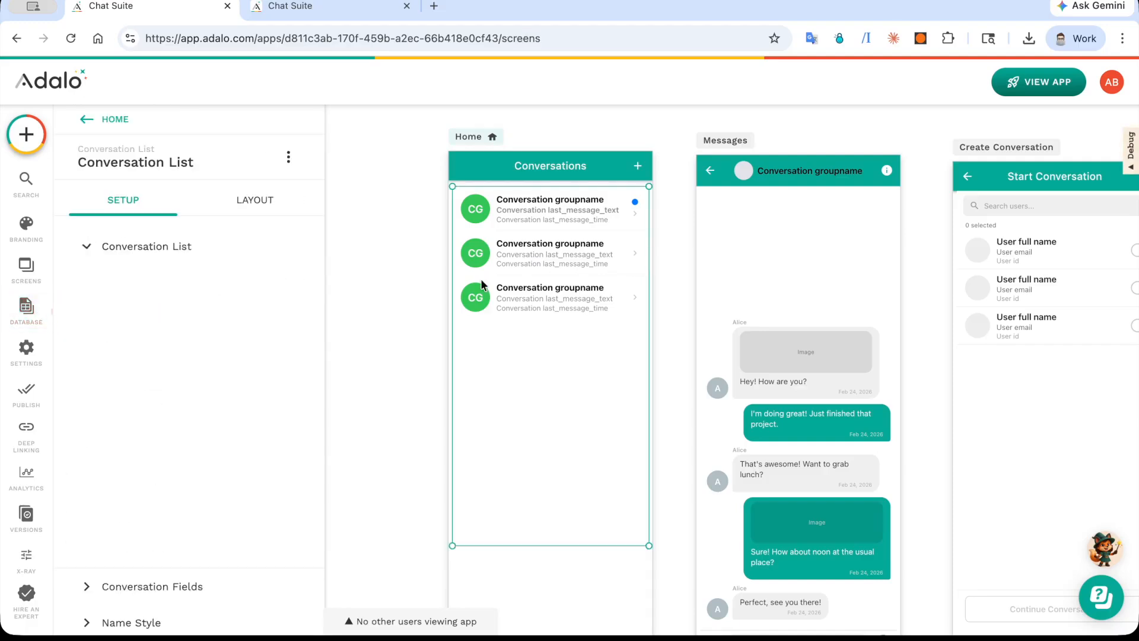
Step: Examine the Conversation List's filter choices, sorting and maximum item settings, then open its Conversation Fields
{"action": "scroll", "coordinate": [189, 299], "scroll_direction": "down", "scroll_amount": 2}
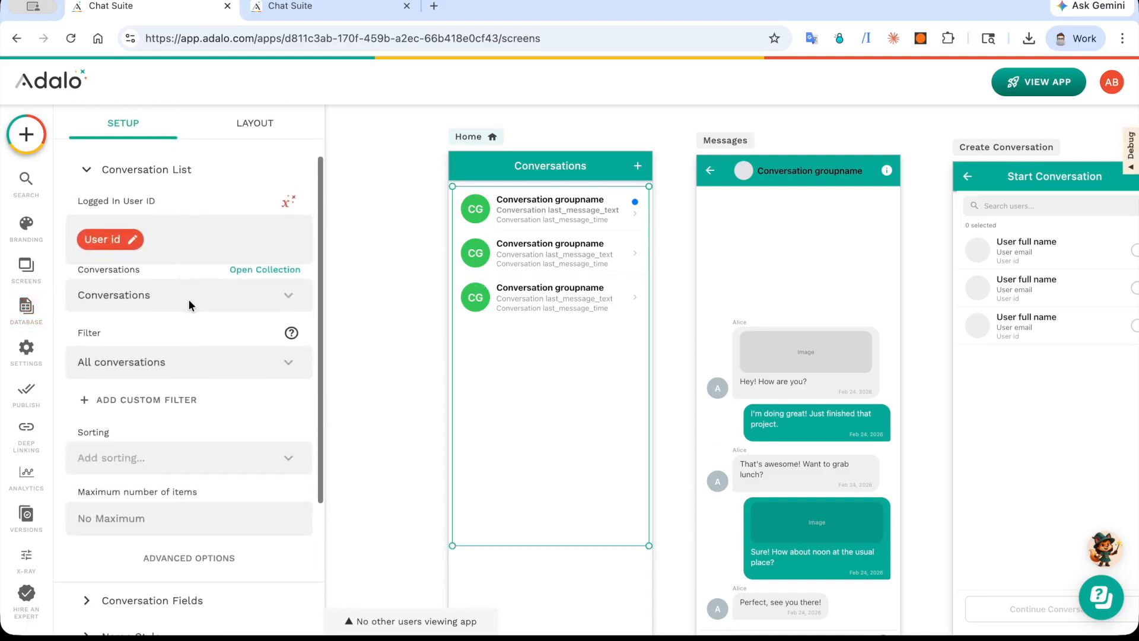
{"action": "scroll", "coordinate": [156, 274], "scroll_direction": "down", "scroll_amount": 2}
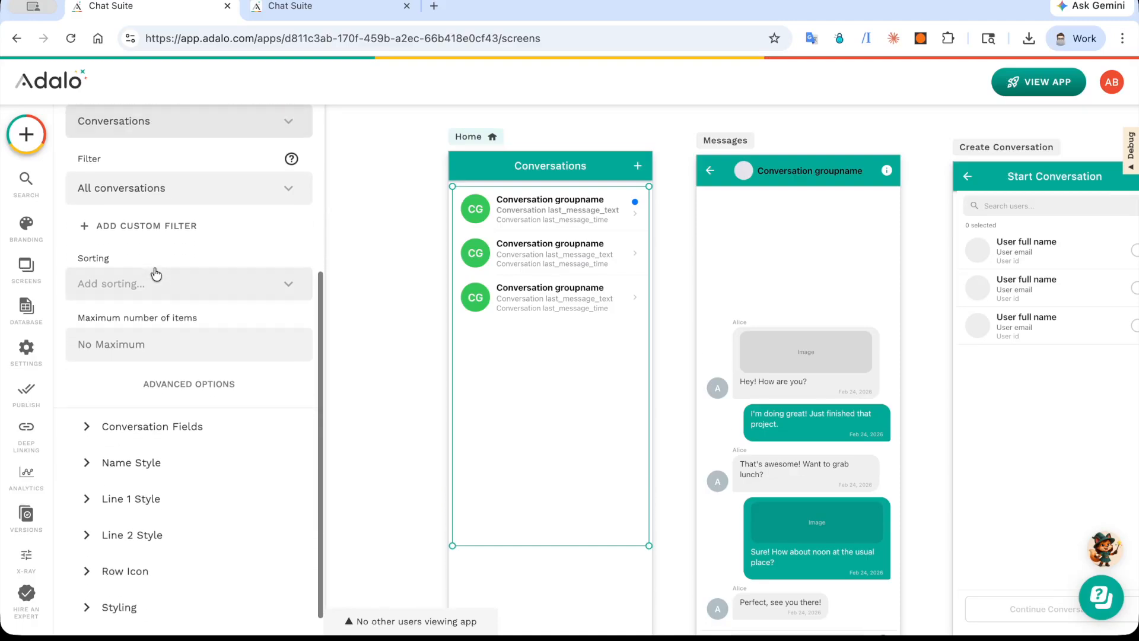
{"action": "scroll", "coordinate": [153, 277], "scroll_direction": "up", "scroll_amount": 2}
{"action": "left_click", "coordinate": [152, 271]}
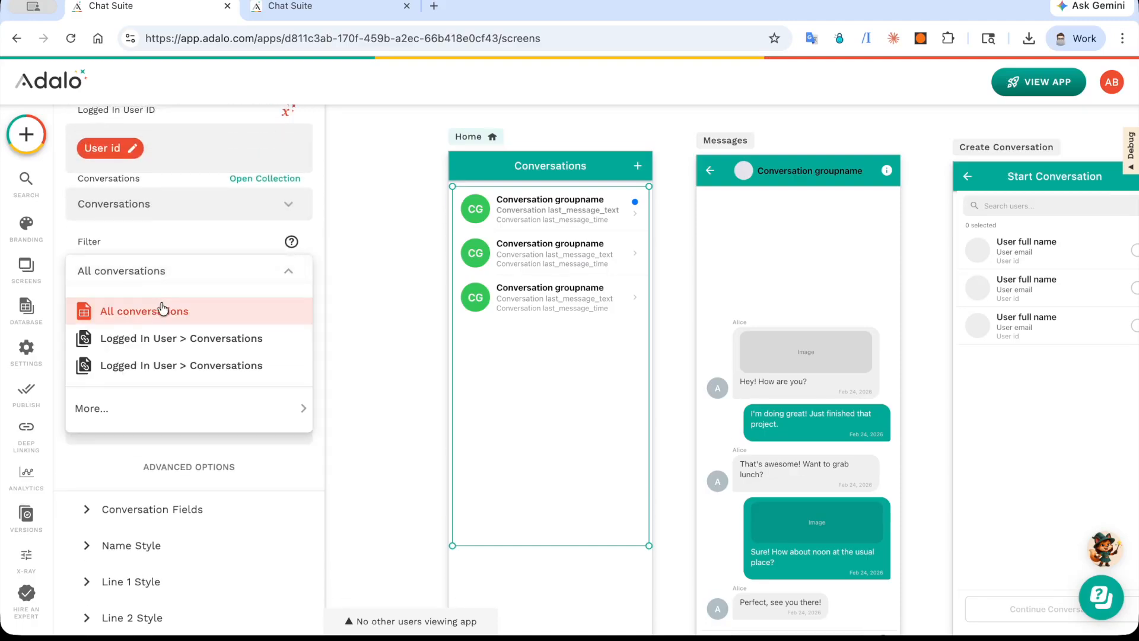
{"action": "left_click", "coordinate": [163, 203]}
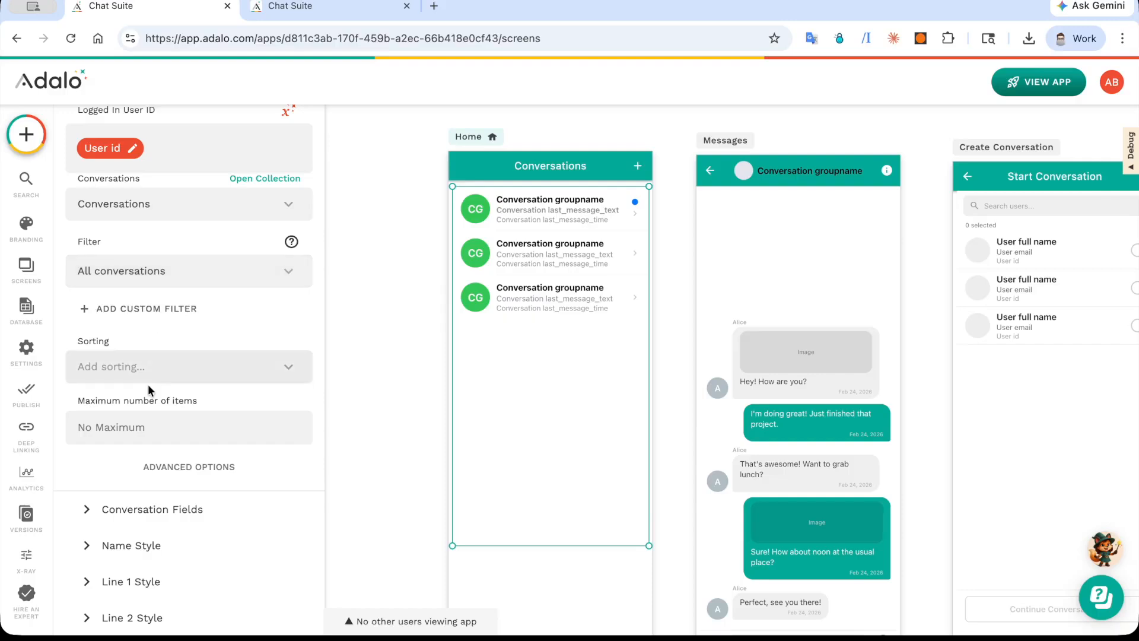
{"action": "scroll", "coordinate": [151, 376], "scroll_direction": "down", "scroll_amount": 2}
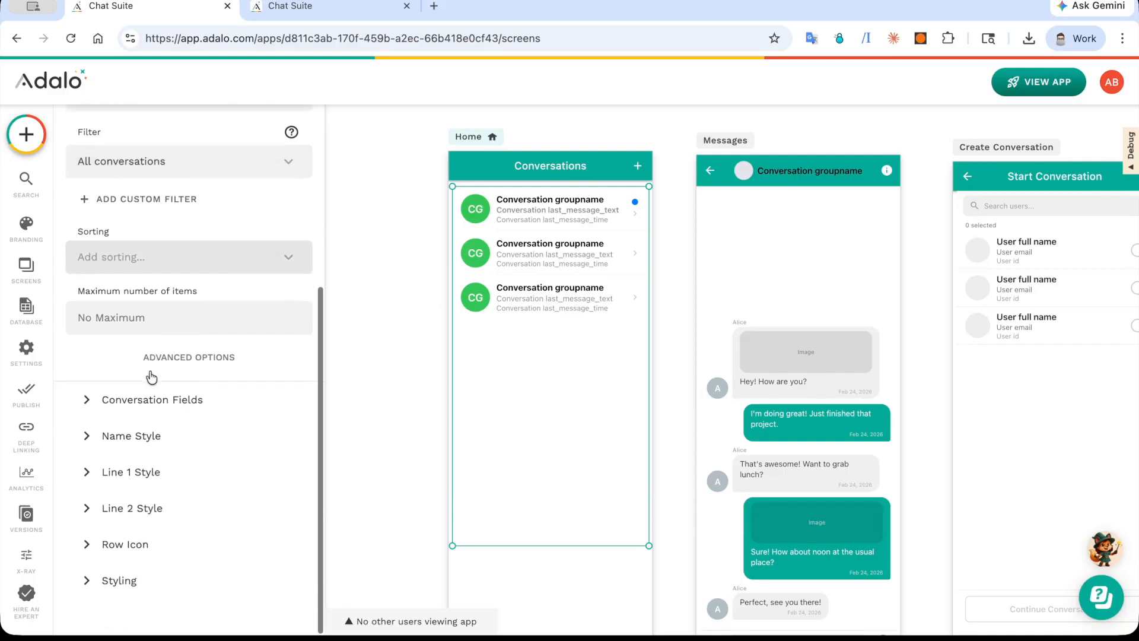
{"action": "left_click", "coordinate": [155, 403]}
{"action": "scroll", "coordinate": [156, 409], "scroll_direction": "down", "scroll_amount": 1}
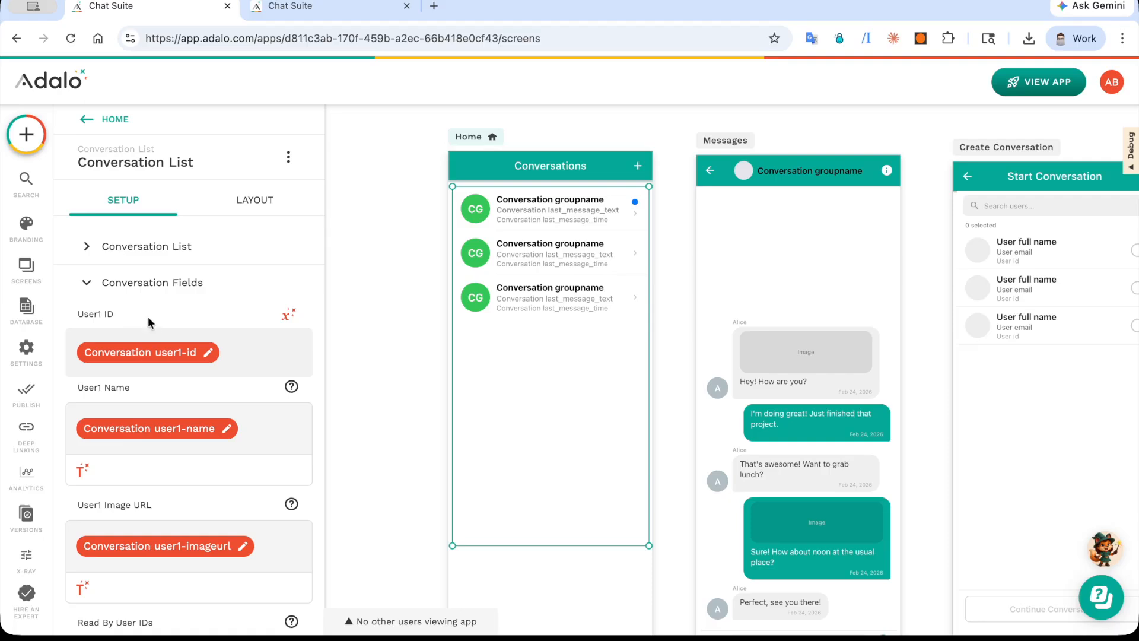
Step: Check the user ID, name and image URL fields of the two-user record in the Conversations collection
{"action": "left_click", "coordinate": [26, 309]}
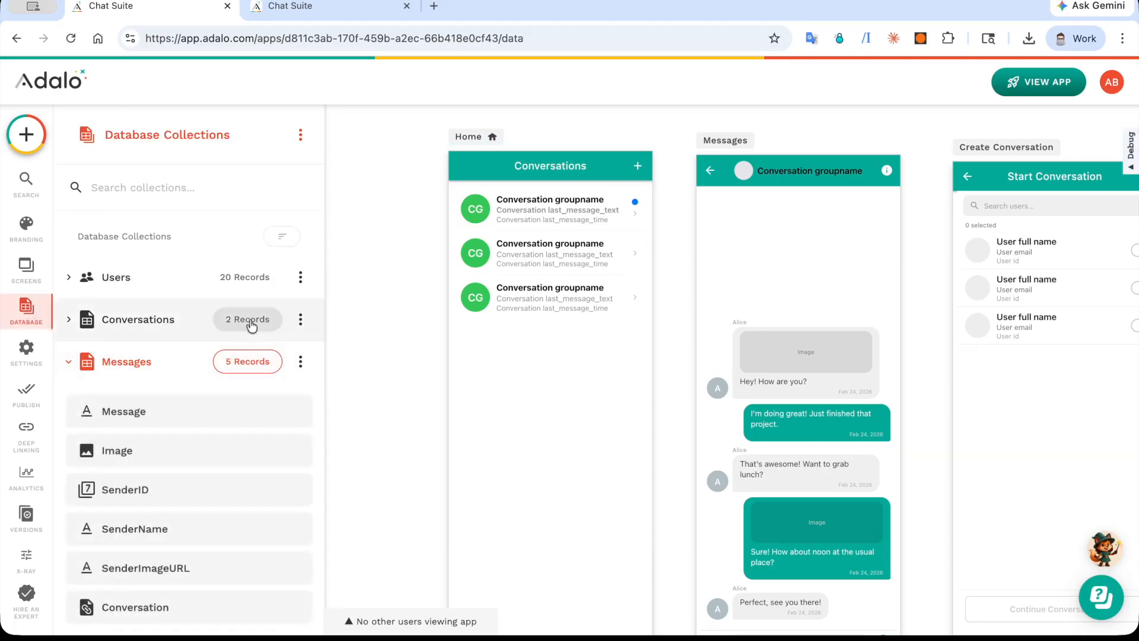
{"action": "left_click", "coordinate": [251, 325]}
{"action": "left_click", "coordinate": [422, 364]}
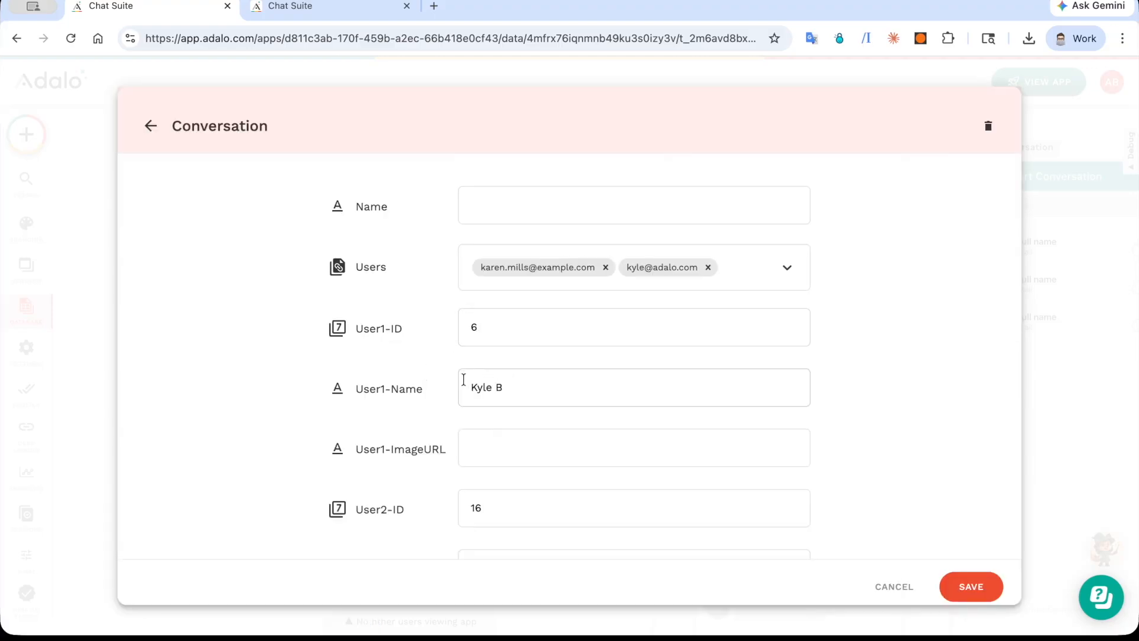
{"action": "scroll", "coordinate": [508, 383], "scroll_direction": "down", "scroll_amount": 2}
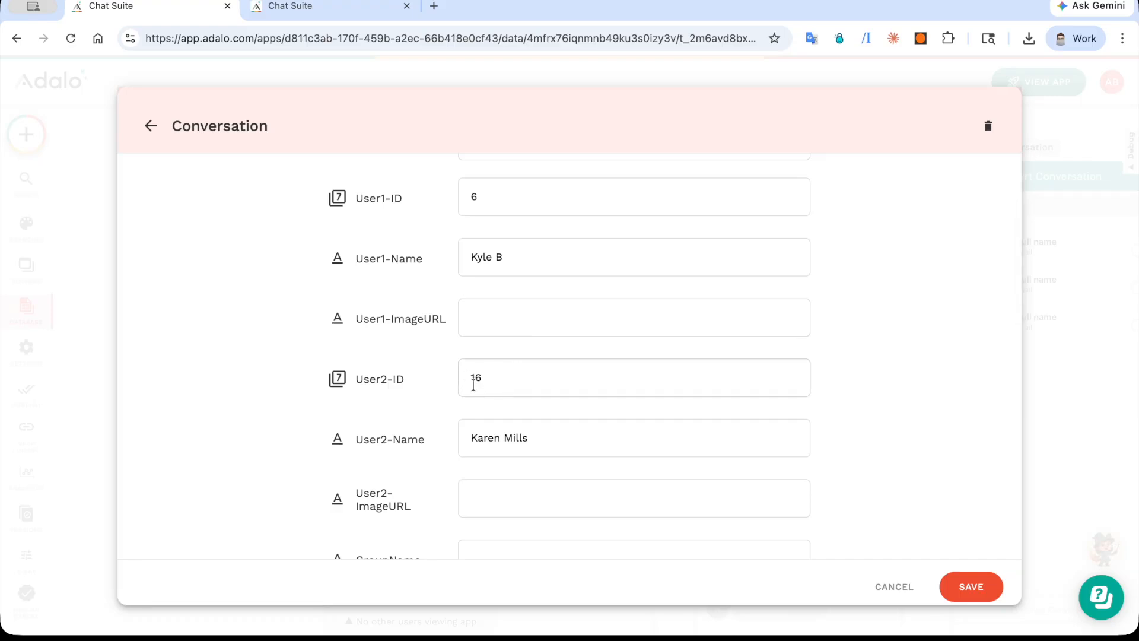
{"action": "left_click", "coordinate": [1055, 422]}
Step: Reopen the Home screen's Conversation List and examine the values available for User1 ID, User1 Name and User1 Image URL
{"action": "left_click", "coordinate": [544, 274]}
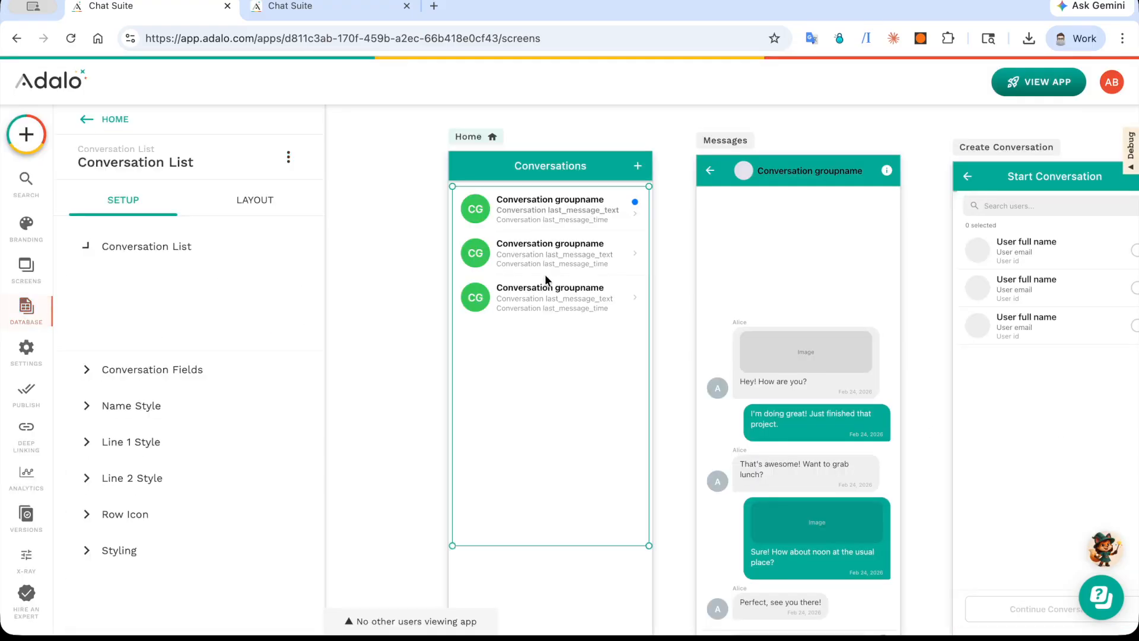
{"action": "scroll", "coordinate": [160, 307], "scroll_direction": "down", "scroll_amount": 5}
{"action": "left_click", "coordinate": [222, 405]}
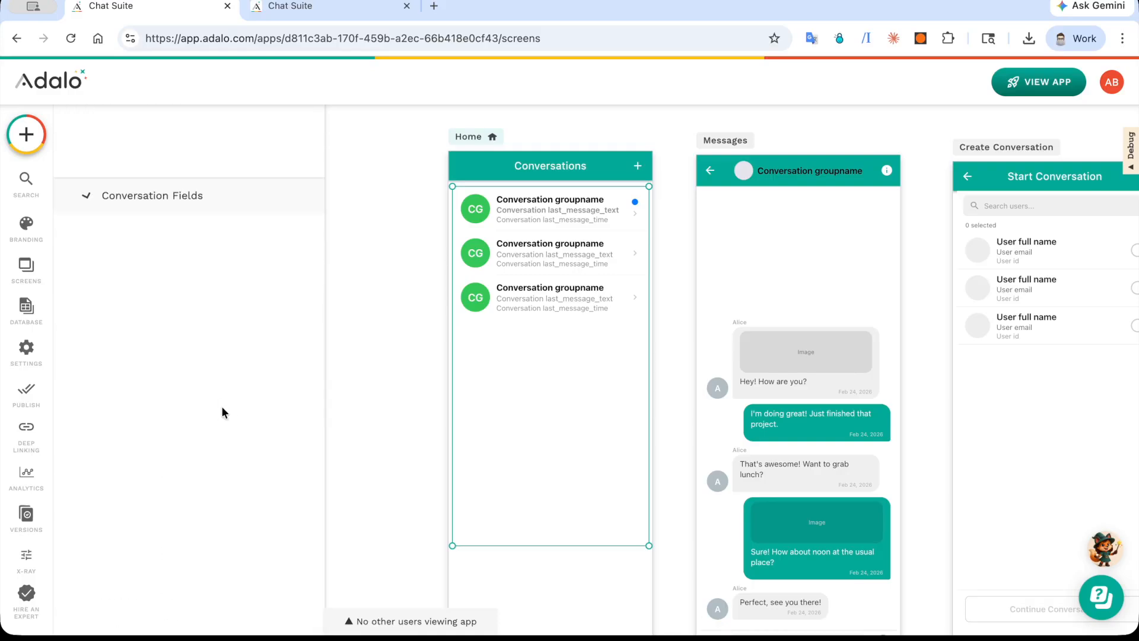
{"action": "scroll", "coordinate": [222, 405], "scroll_direction": "up", "scroll_amount": 2}
{"action": "left_click", "coordinate": [290, 218]}
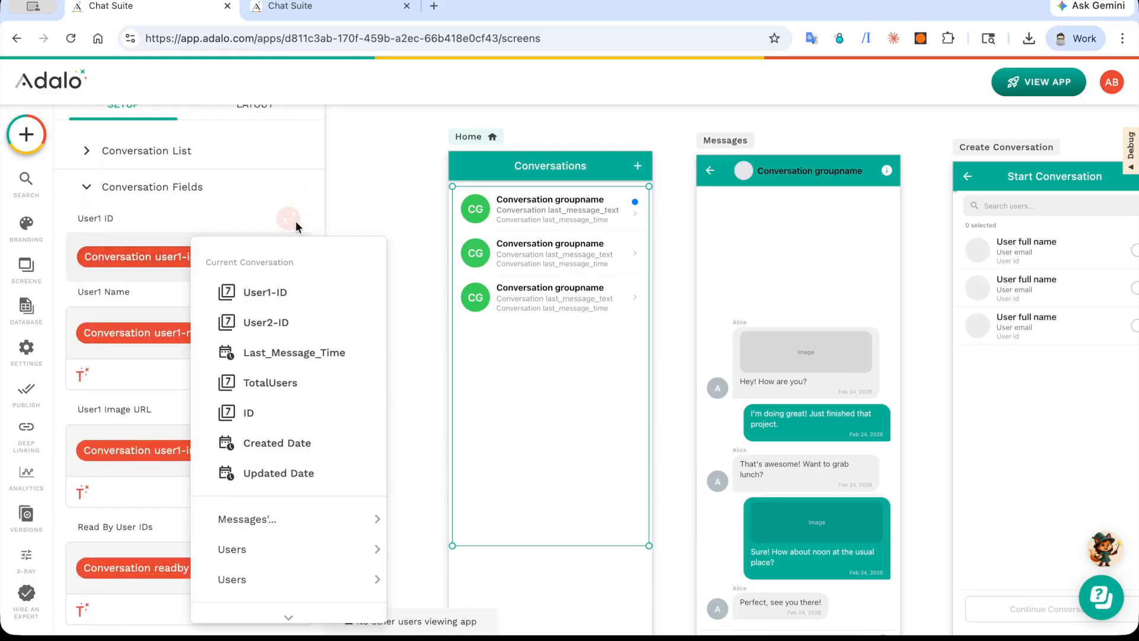
{"action": "left_click", "coordinate": [298, 310]}
{"action": "left_click", "coordinate": [82, 375]}
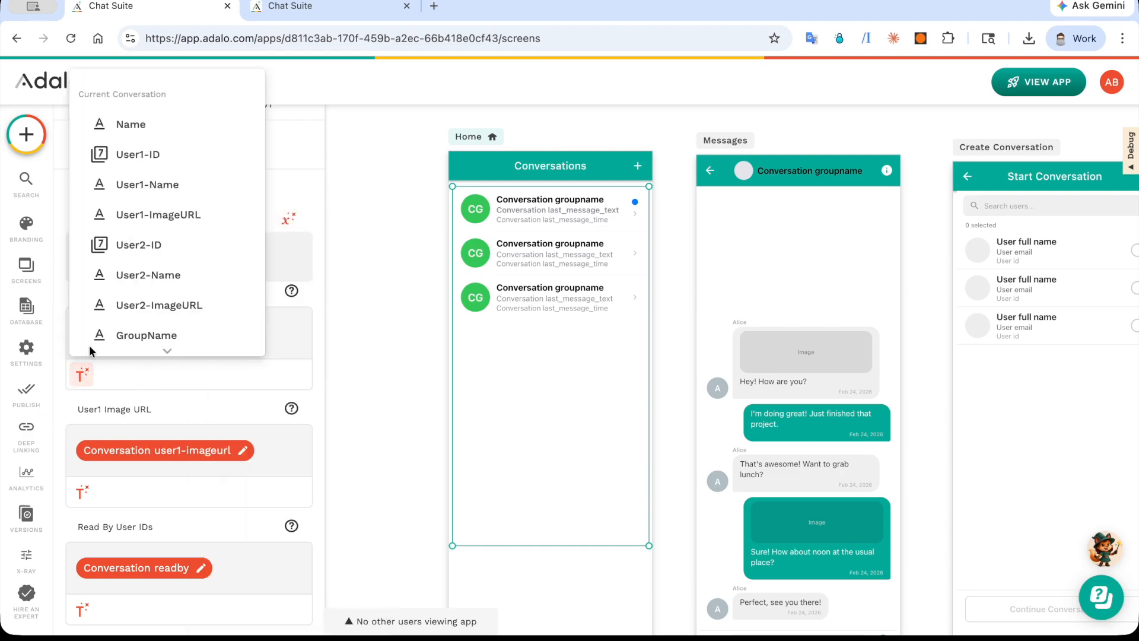
{"action": "left_click", "coordinate": [176, 177]}
{"action": "left_click", "coordinate": [82, 492]}
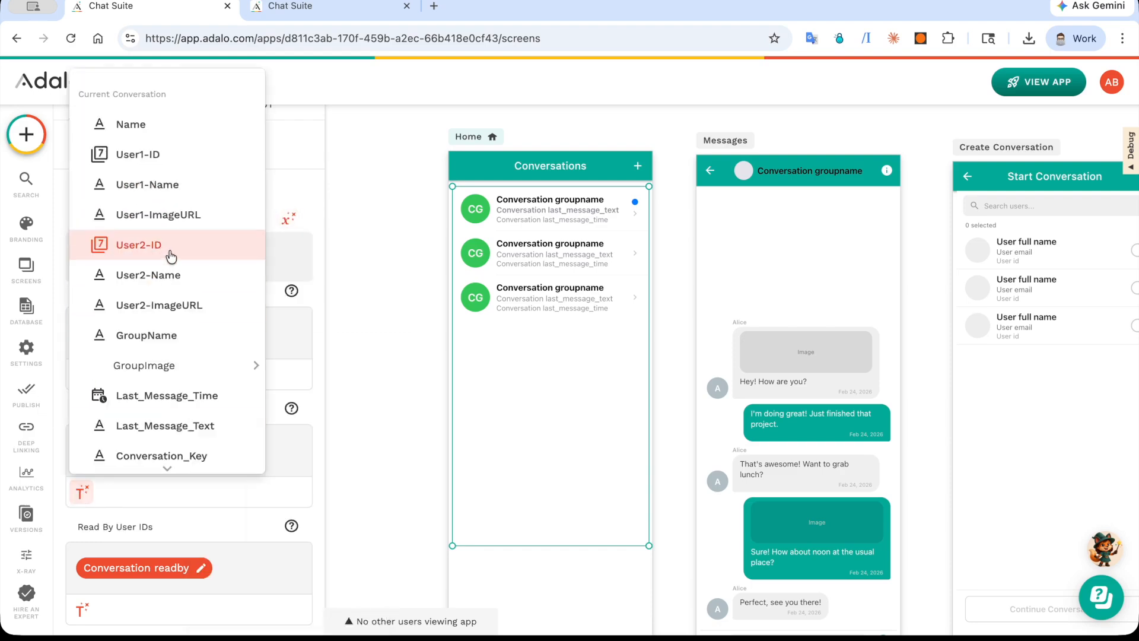
{"action": "left_click", "coordinate": [284, 511]}
Step: Find the conversation's ReadBy property among the values available for Read By User IDs
{"action": "scroll", "coordinate": [281, 526], "scroll_direction": "down", "scroll_amount": 2}
{"action": "left_click", "coordinate": [81, 487]}
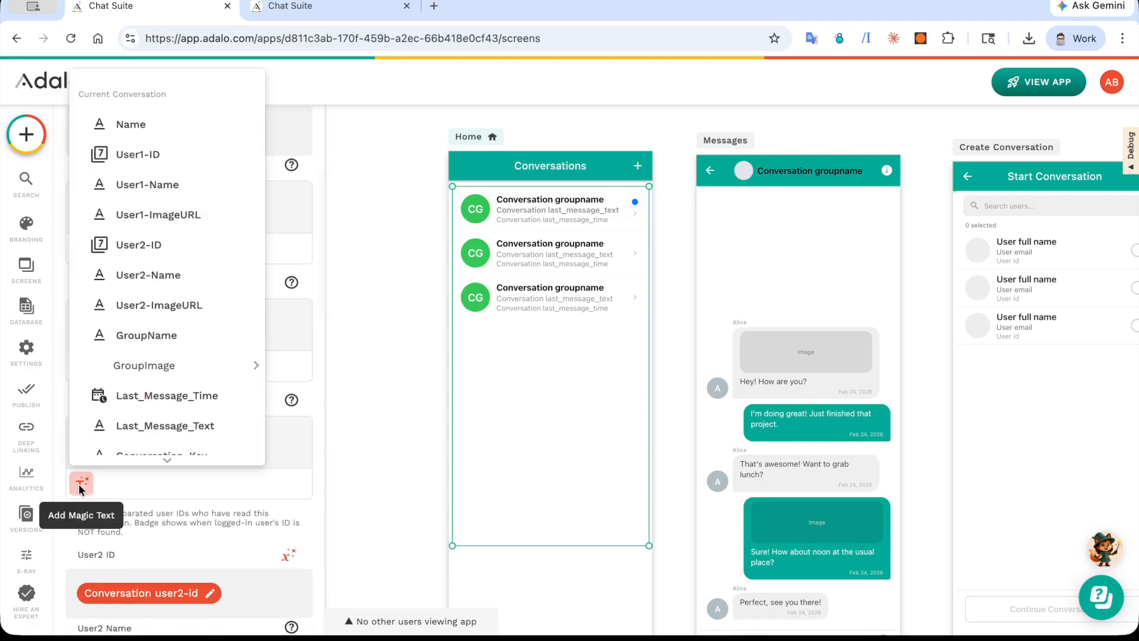
{"action": "scroll", "coordinate": [145, 338], "scroll_direction": "down", "scroll_amount": 2}
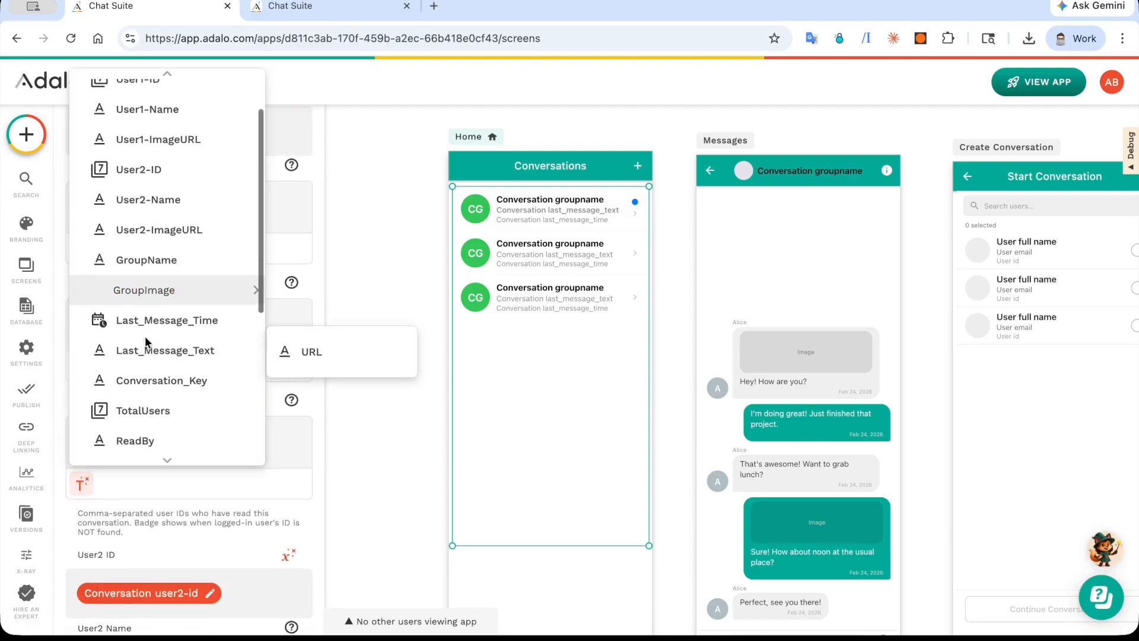
{"action": "left_click", "coordinate": [149, 452]}
Step: Review the User2, group name, group image and text line fields, and the click actions of the Conversation List
{"action": "scroll", "coordinate": [137, 503], "scroll_direction": "down", "scroll_amount": 4}
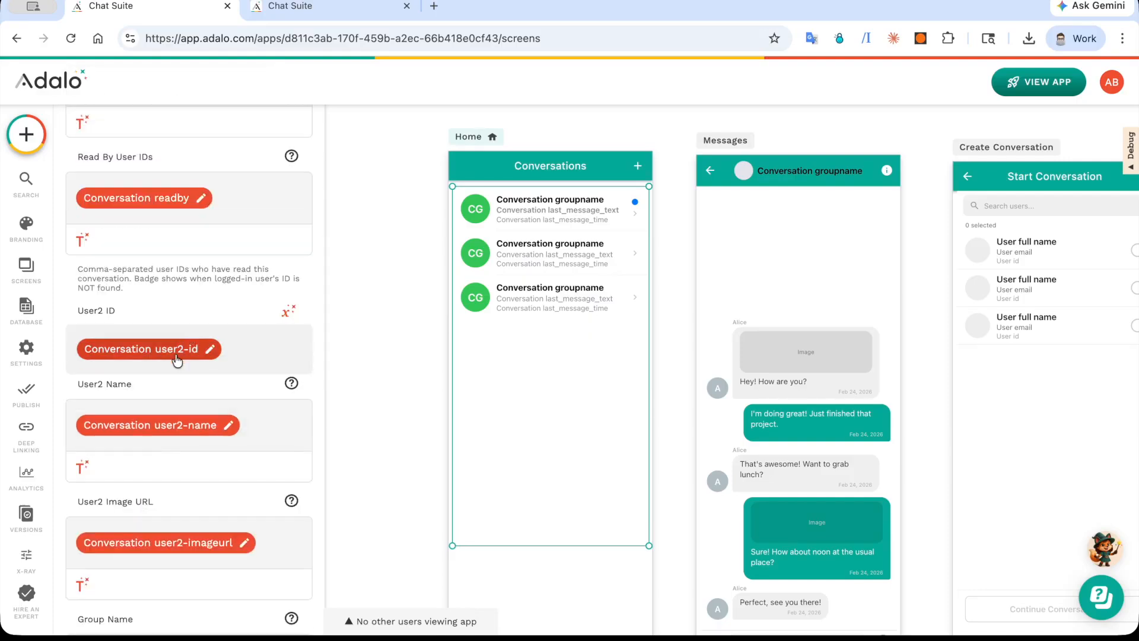
{"action": "scroll", "coordinate": [177, 359], "scroll_direction": "down", "scroll_amount": 6}
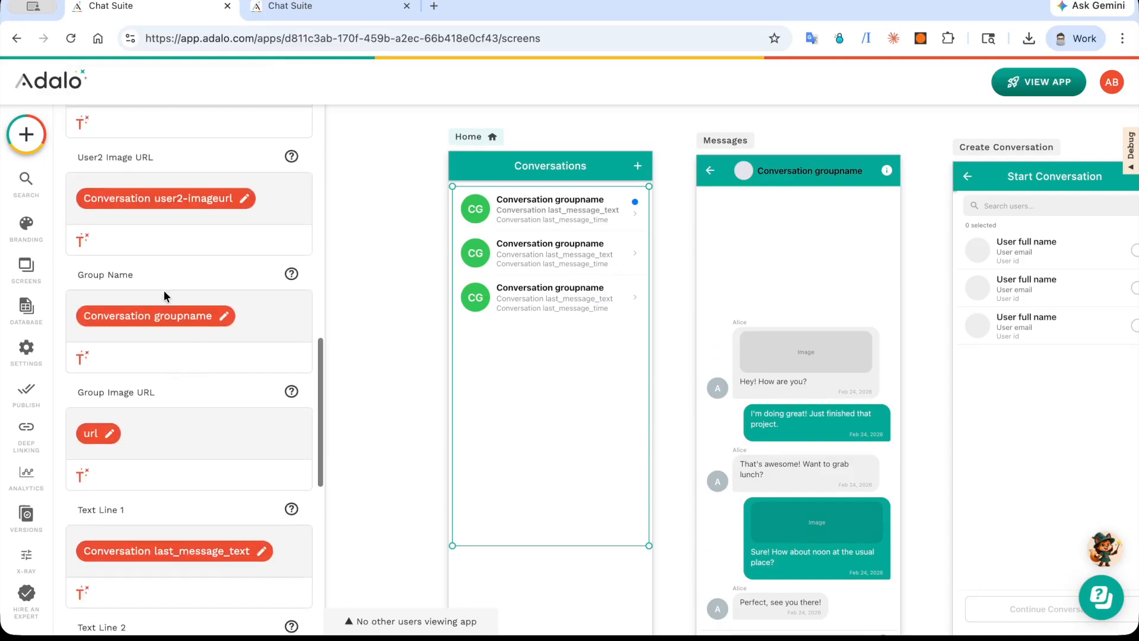
{"action": "scroll", "coordinate": [164, 290], "scroll_direction": "down", "scroll_amount": 1}
{"action": "left_click", "coordinate": [82, 279]}
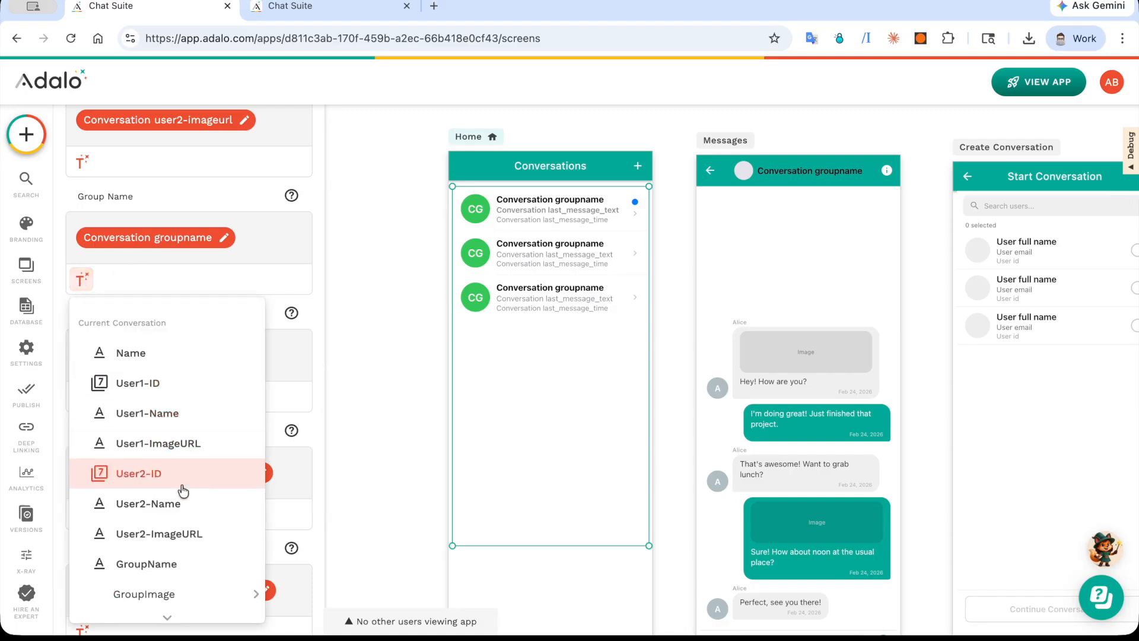
{"action": "scroll", "coordinate": [183, 482], "scroll_direction": "down", "scroll_amount": 2}
{"action": "left_click", "coordinate": [279, 313]}
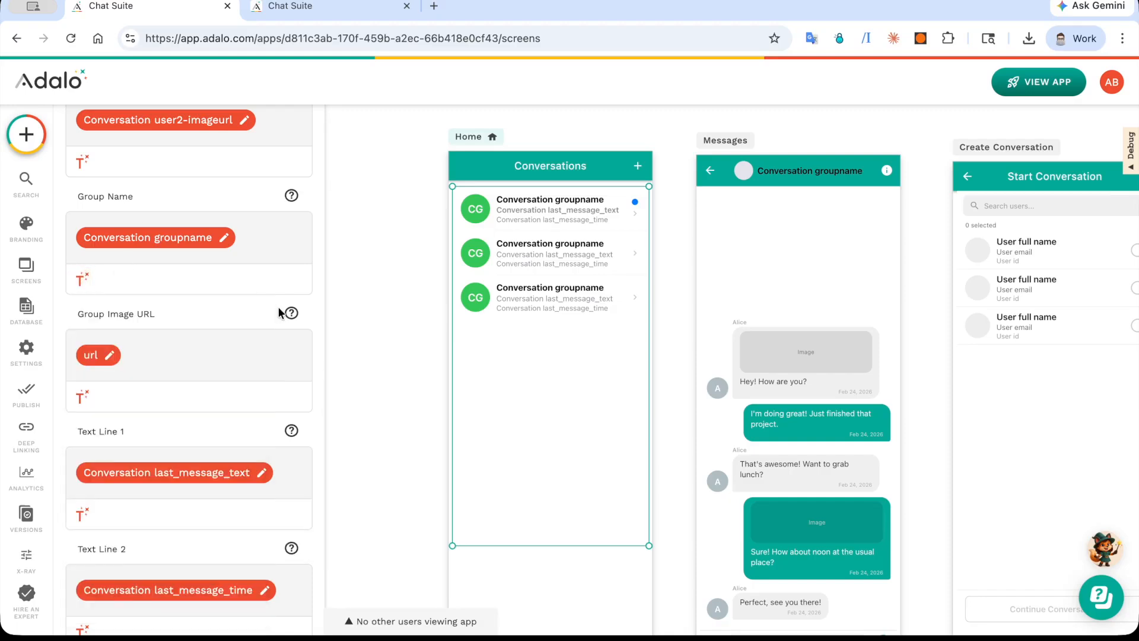
{"action": "scroll", "coordinate": [279, 313], "scroll_direction": "down", "scroll_amount": 1}
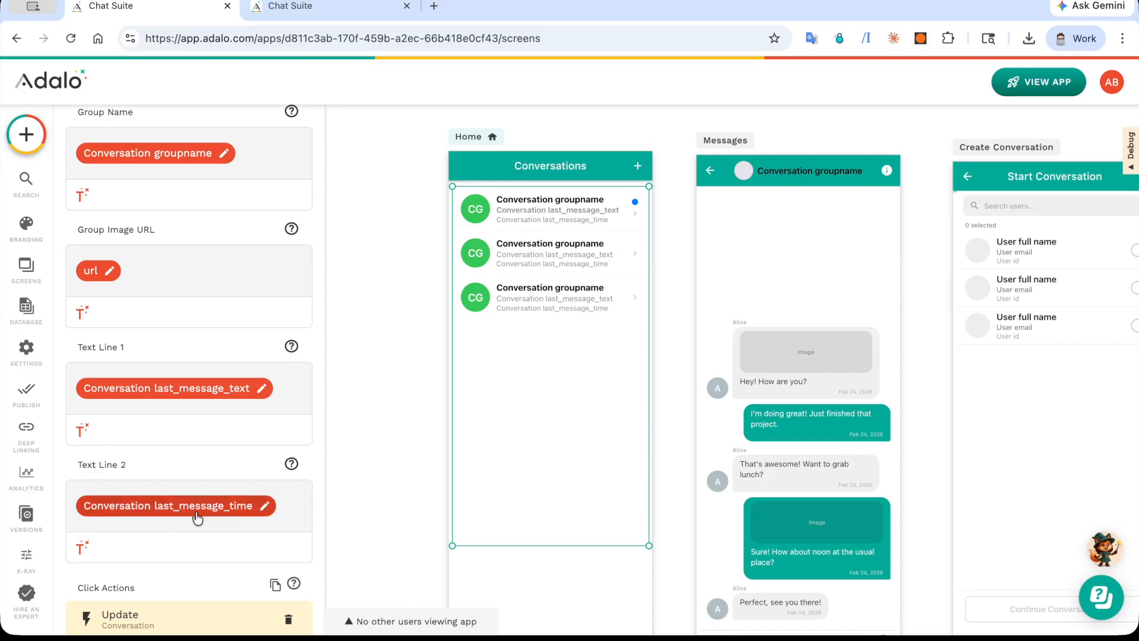
{"action": "scroll", "coordinate": [198, 517], "scroll_direction": "down", "scroll_amount": 3}
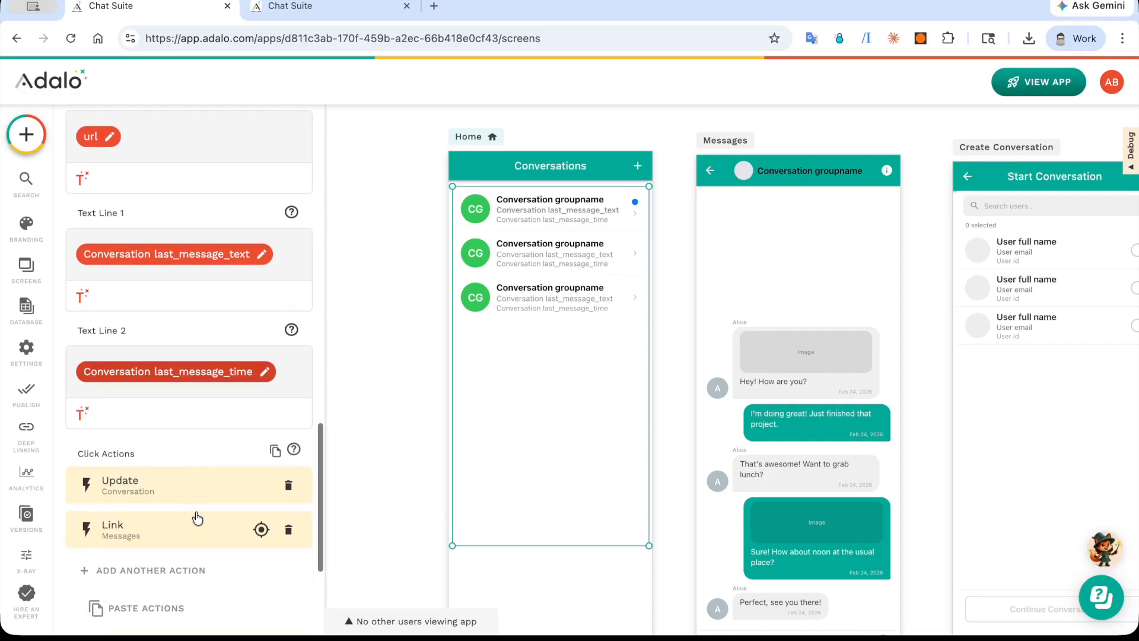
{"action": "scroll", "coordinate": [202, 475], "scroll_direction": "down", "scroll_amount": 3}
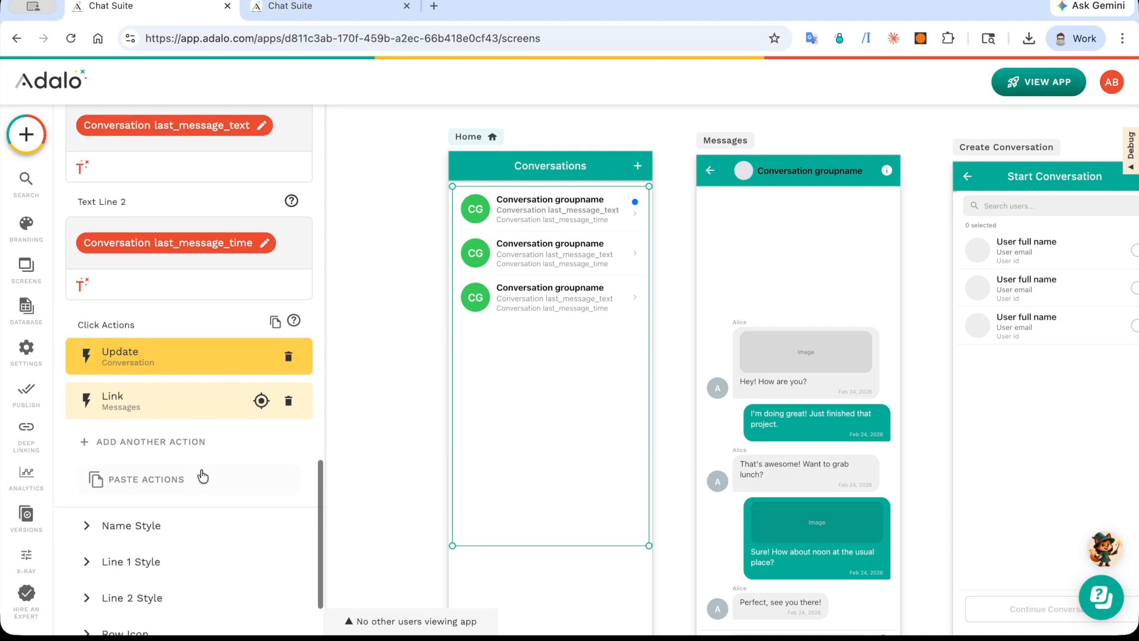
Step: Open the Update Conversation click action and inspect how its ReadBy value combines the conversation's ReadBy with the logged-in user's ID
{"action": "left_click", "coordinate": [203, 358]}
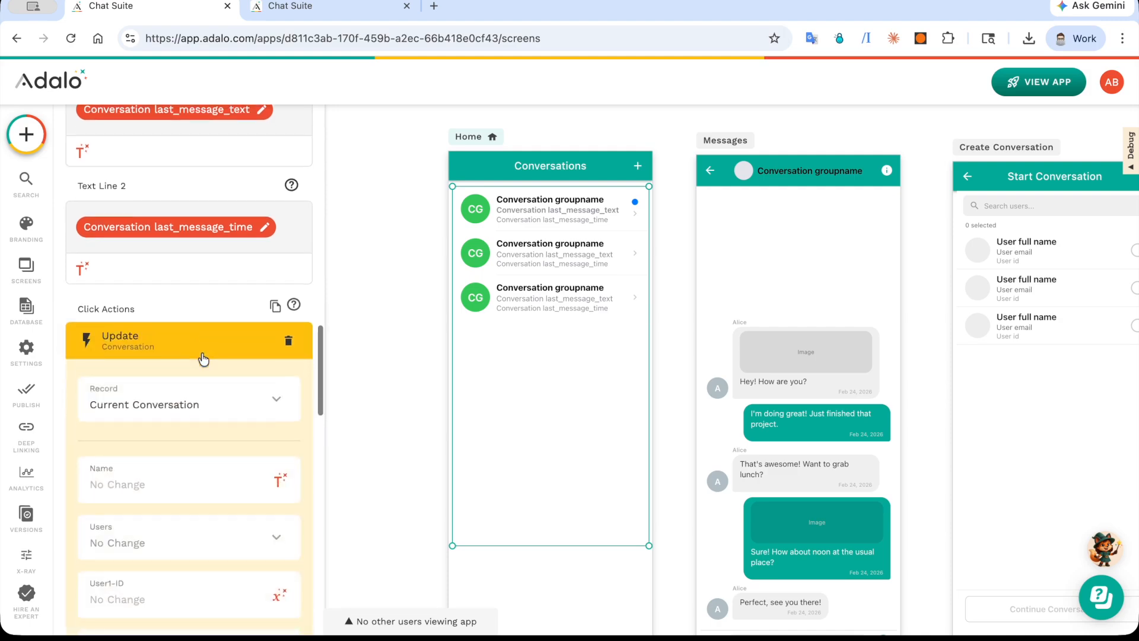
{"action": "scroll", "coordinate": [202, 356], "scroll_direction": "down", "scroll_amount": 10}
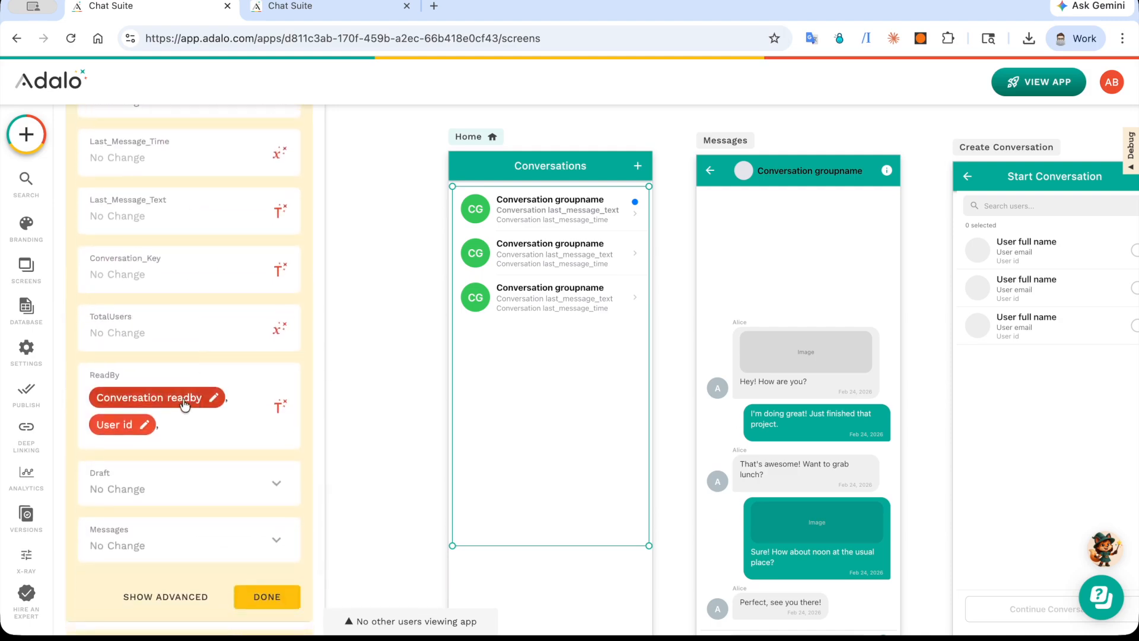
{"action": "left_click", "coordinate": [281, 406]}
{"action": "scroll", "coordinate": [293, 304], "scroll_direction": "down", "scroll_amount": 5}
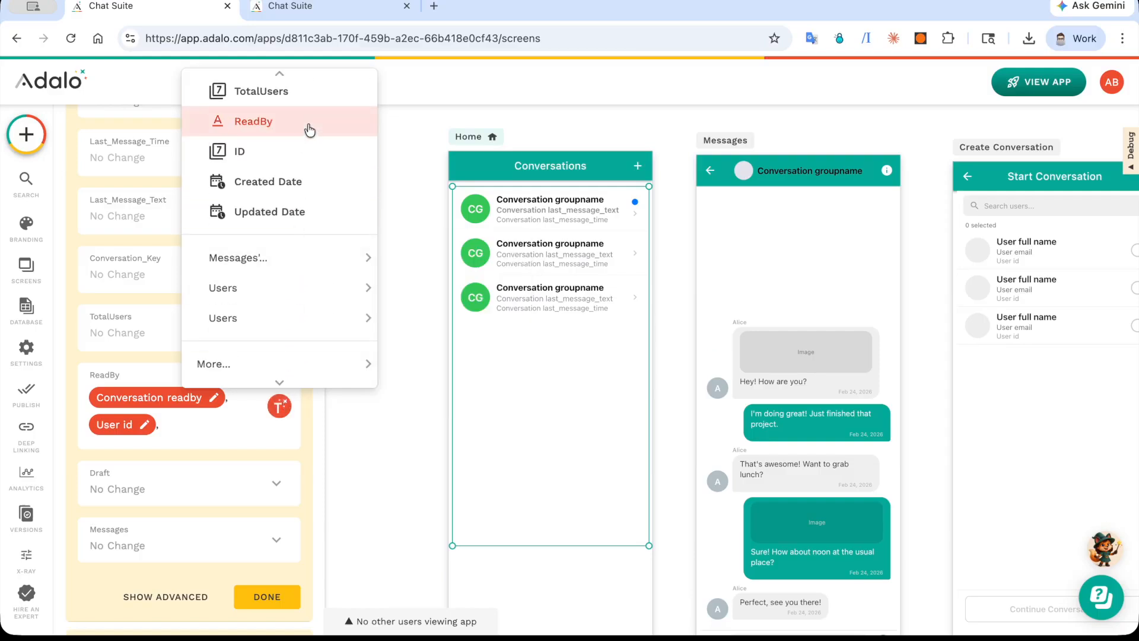
{"action": "left_click", "coordinate": [220, 437]}
{"action": "left_click", "coordinate": [120, 429]}
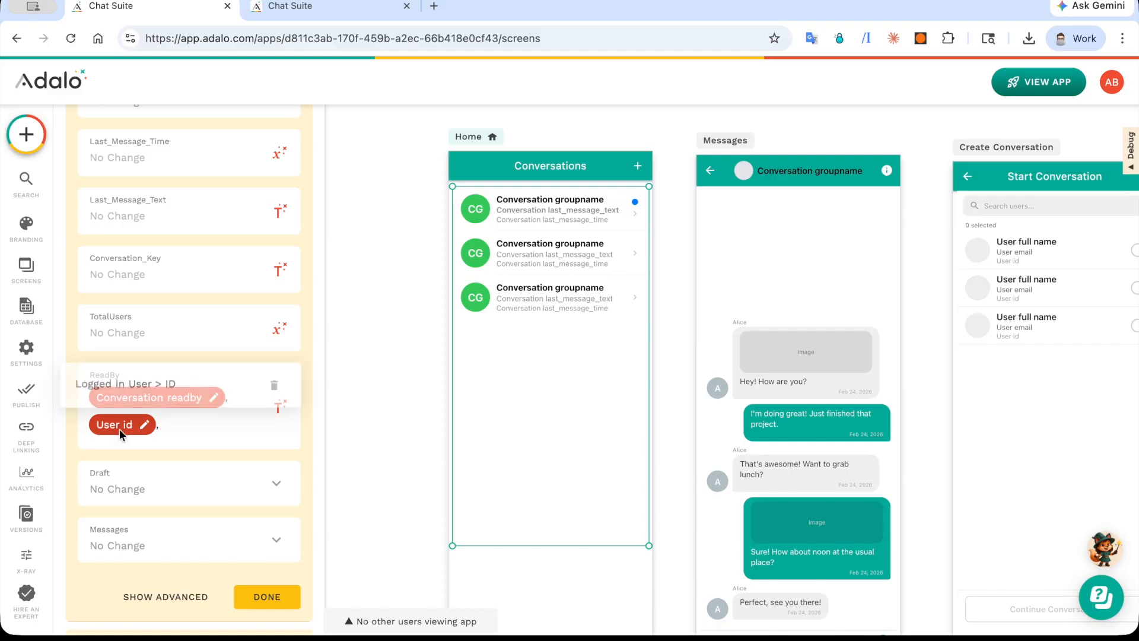
{"action": "left_click", "coordinate": [240, 424]}
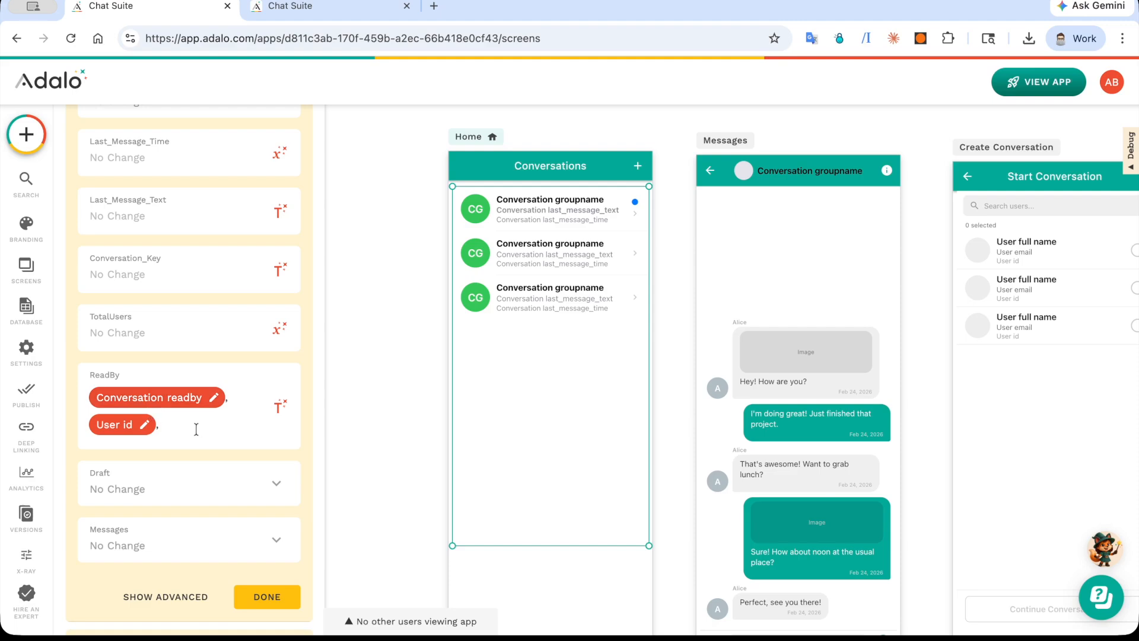
Step: Open the two-user record in the Conversations collection and check its conversation key, total users and ReadBy values
{"action": "left_click", "coordinate": [26, 308]}
{"action": "scroll", "coordinate": [212, 329], "scroll_direction": "up", "scroll_amount": 4}
{"action": "scroll", "coordinate": [243, 236], "scroll_direction": "up", "scroll_amount": 10}
{"action": "left_click", "coordinate": [244, 235]}
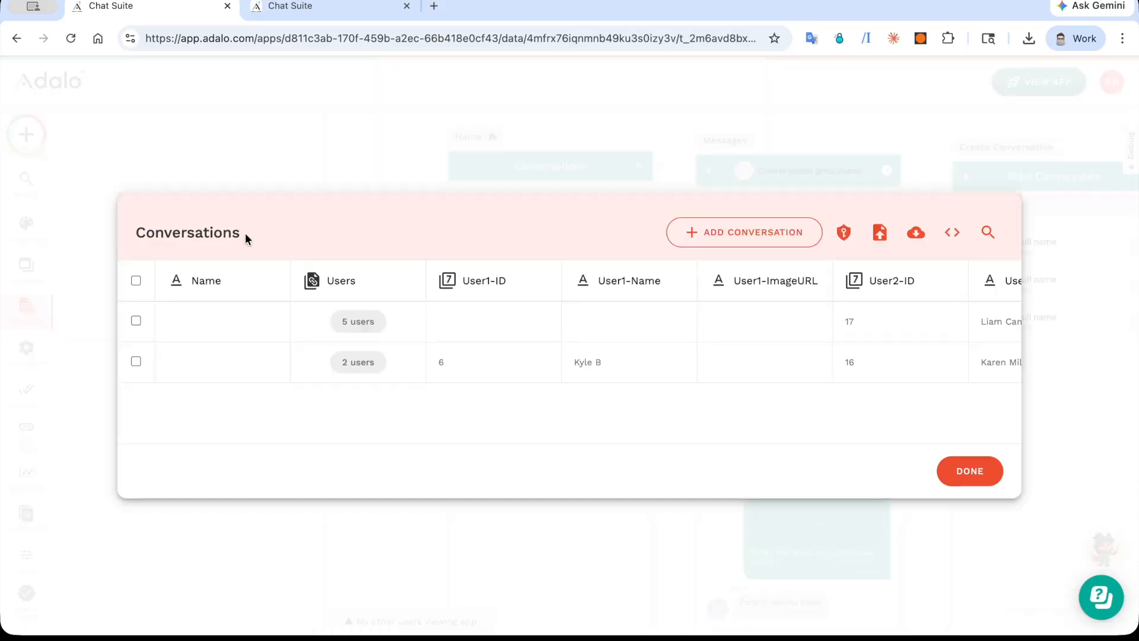
{"action": "left_click", "coordinate": [366, 360]}
{"action": "scroll", "coordinate": [366, 359], "scroll_direction": "down", "scroll_amount": 10}
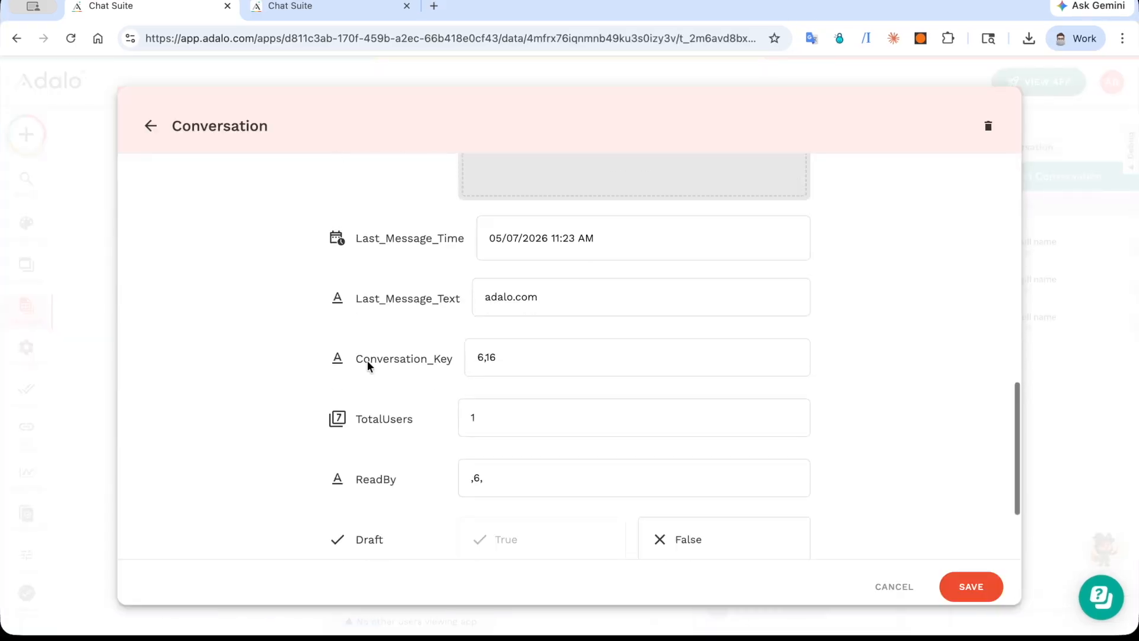
{"action": "scroll", "coordinate": [367, 360], "scroll_direction": "down", "scroll_amount": 2}
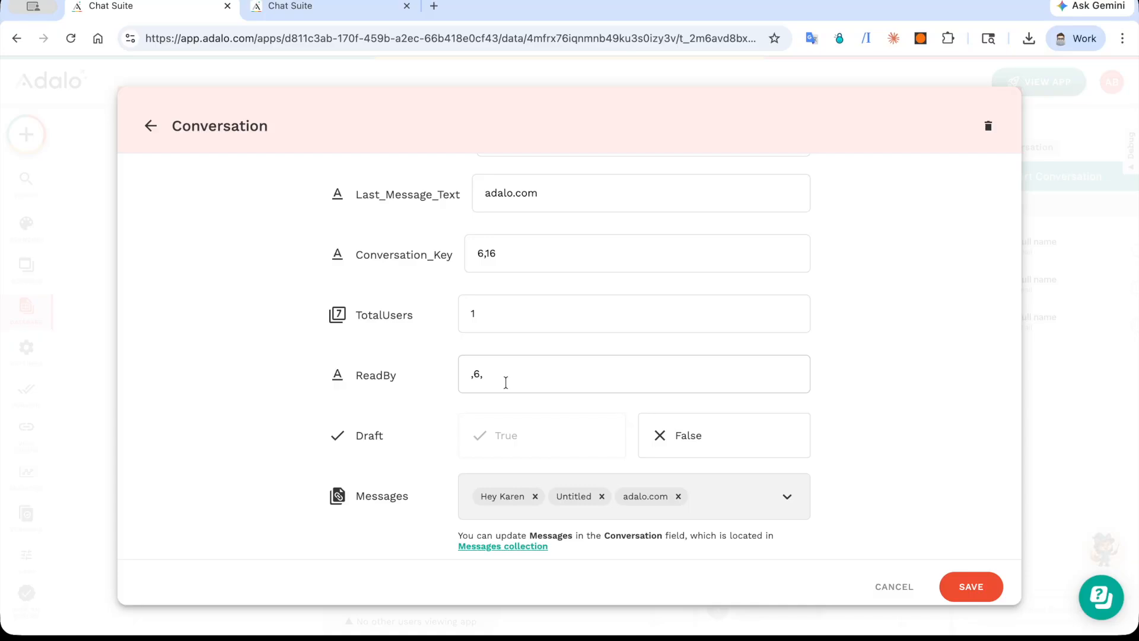
{"action": "scroll", "coordinate": [506, 383], "scroll_direction": "up", "scroll_amount": 1}
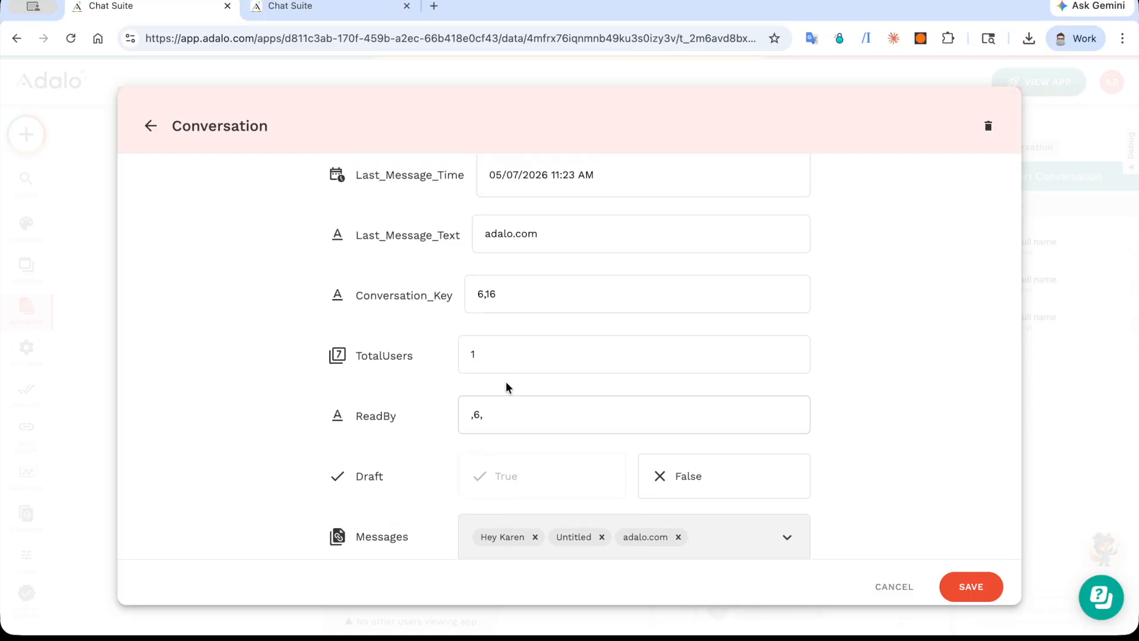
Step: Edit the ReadBy value of the two-user conversation and save the record
{"action": "type", "text": ",1"}
{"action": "double_click", "coordinate": [476, 414]}
{"action": "left_click", "coordinate": [487, 414]}
{"action": "key", "text": "BackSpace"}
{"action": "left_click", "coordinate": [968, 587]}
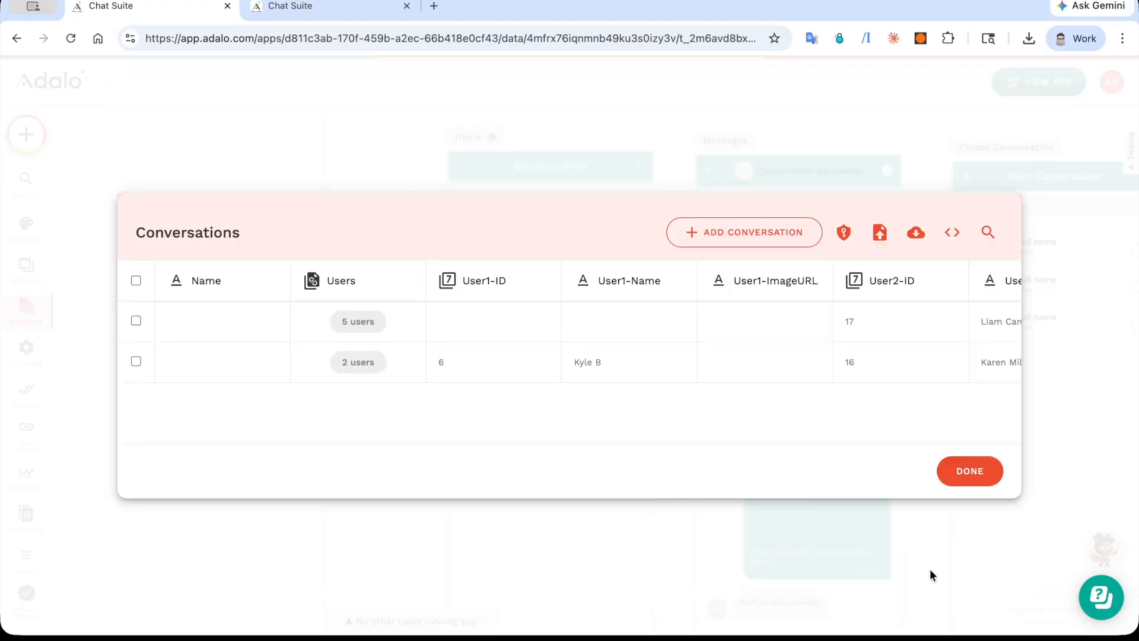
Step: Leave the Conversations table and inspect the Conversation List's click action that links to the Messages screen
{"action": "left_click", "coordinate": [930, 568]}
{"action": "left_click", "coordinate": [493, 298]}
{"action": "scroll", "coordinate": [183, 351], "scroll_direction": "down", "scroll_amount": 5}
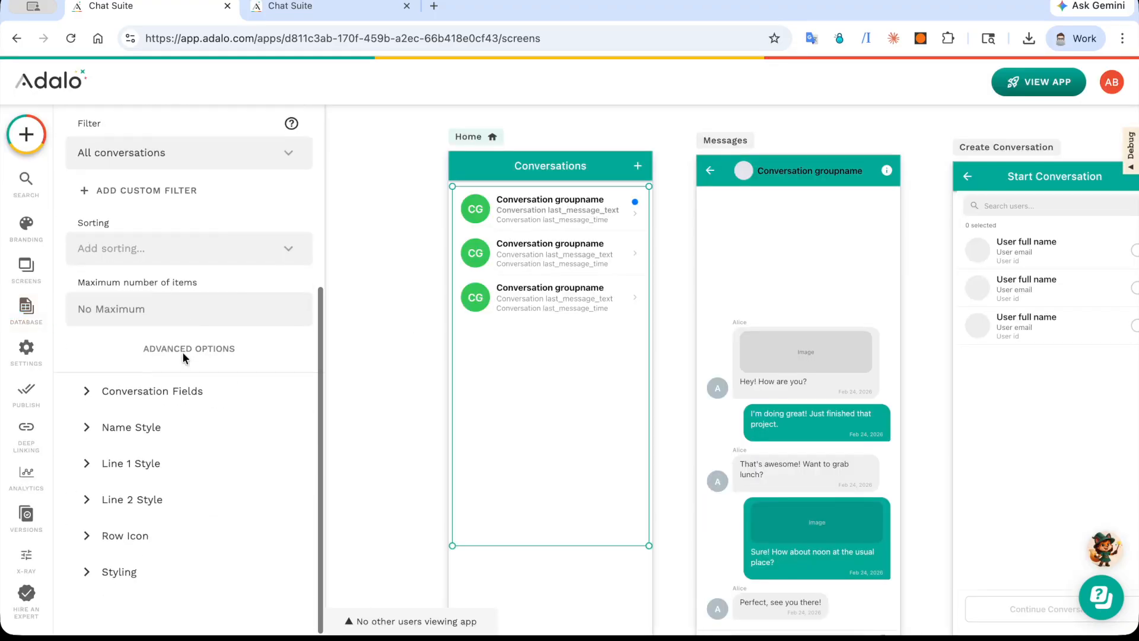
{"action": "left_click", "coordinate": [176, 409]}
{"action": "scroll", "coordinate": [177, 415], "scroll_direction": "down", "scroll_amount": 15}
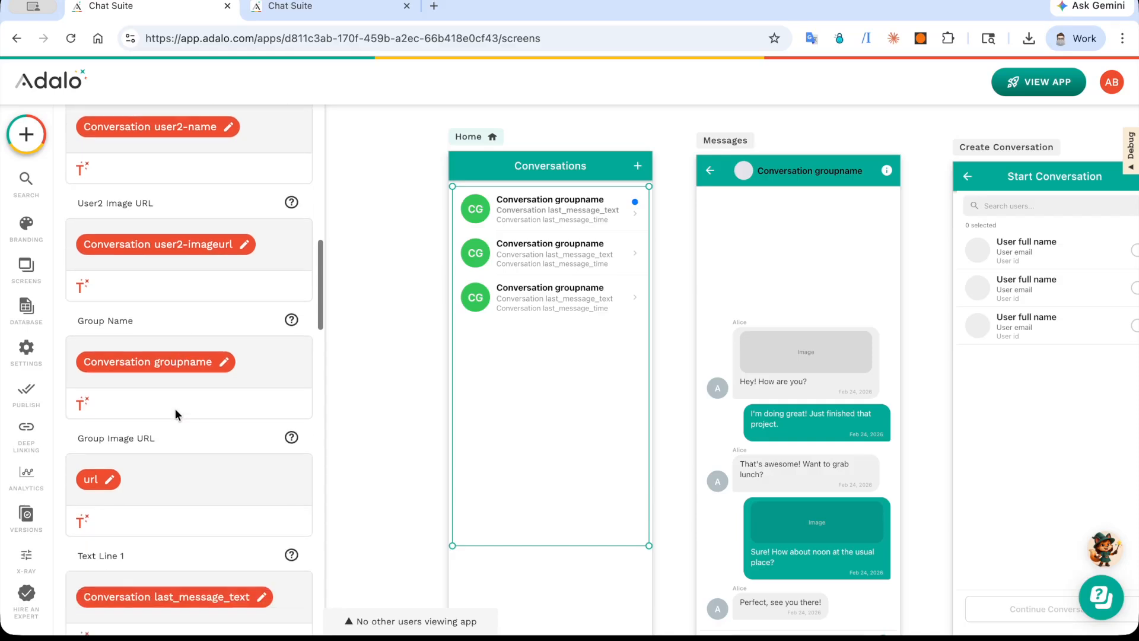
{"action": "scroll", "coordinate": [176, 409], "scroll_direction": "up", "scroll_amount": 2}
{"action": "left_click", "coordinate": [180, 270]}
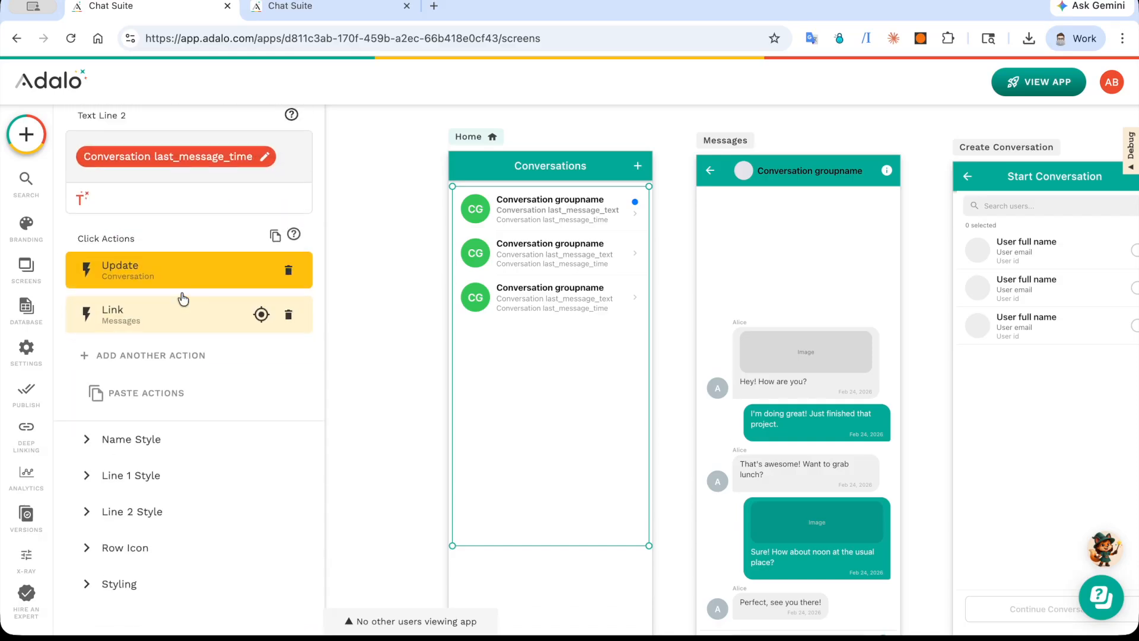
{"action": "left_click", "coordinate": [178, 320]}
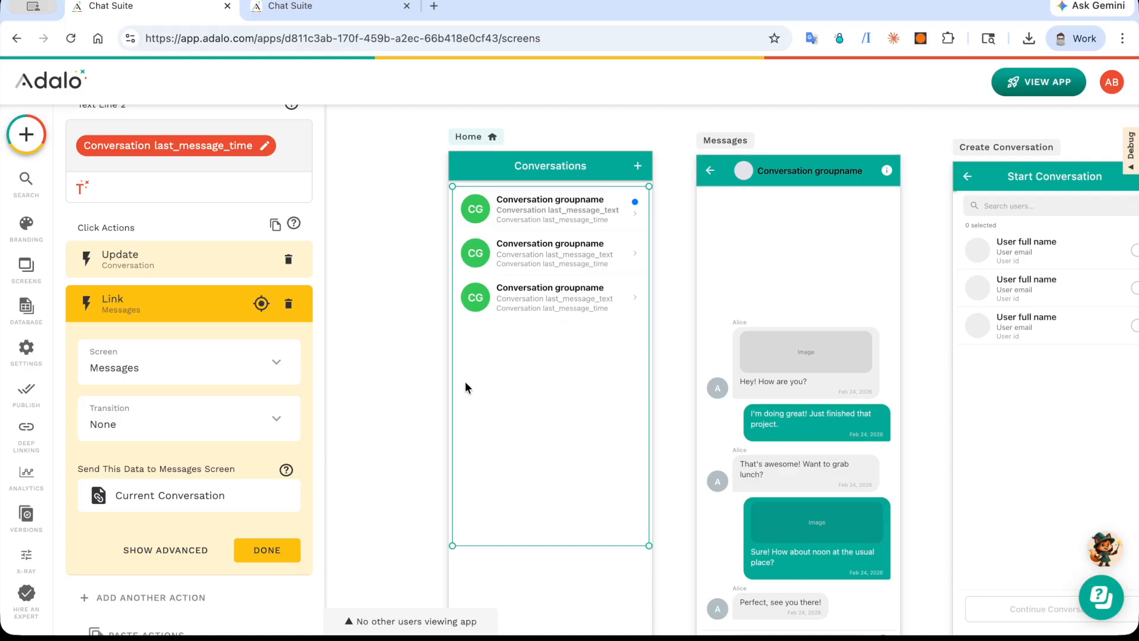
{"action": "left_click", "coordinate": [208, 309]}
Step: Look through the Conversation List's name, line 1, line 2, row icon and general styling options
{"action": "left_click", "coordinate": [188, 439]}
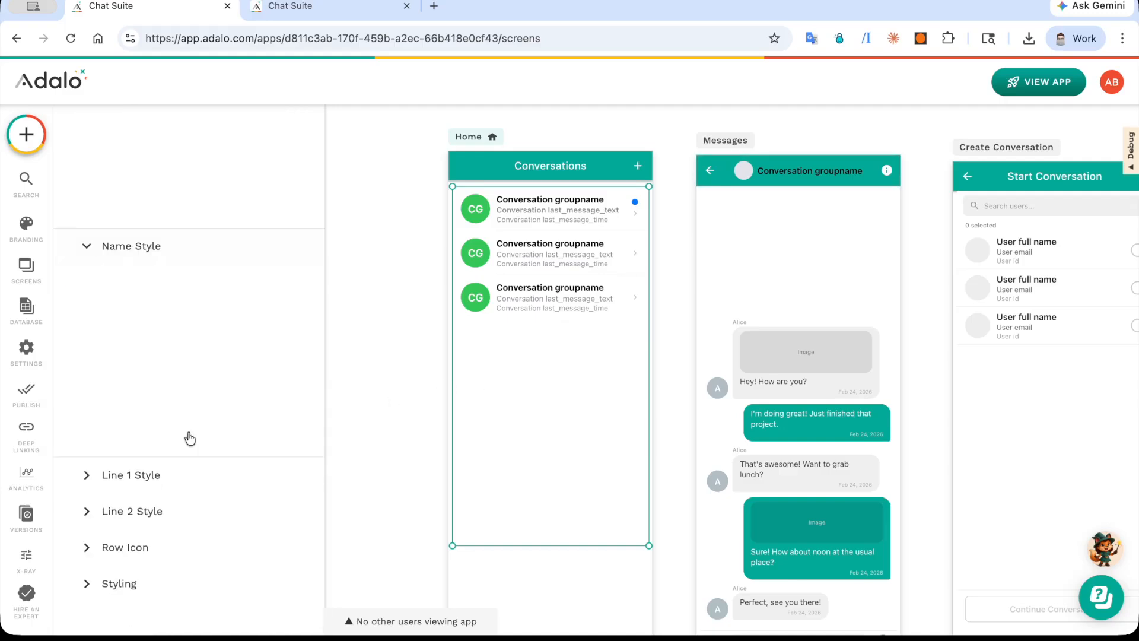
{"action": "left_click", "coordinate": [182, 474]}
{"action": "left_click", "coordinate": [179, 513]}
{"action": "left_click", "coordinate": [182, 552]}
{"action": "left_click", "coordinate": [173, 583]}
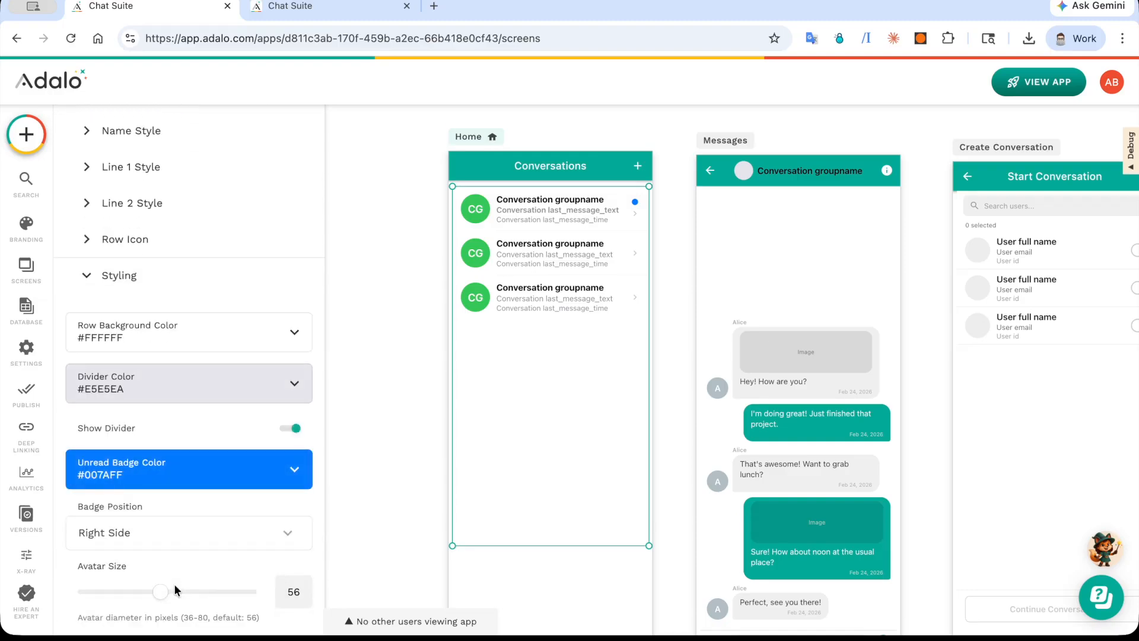
Step: Set the Conversation List's unread badge color to Secondary Dark, with avatar size 52 and row height 85
{"action": "left_click", "coordinate": [212, 390]}
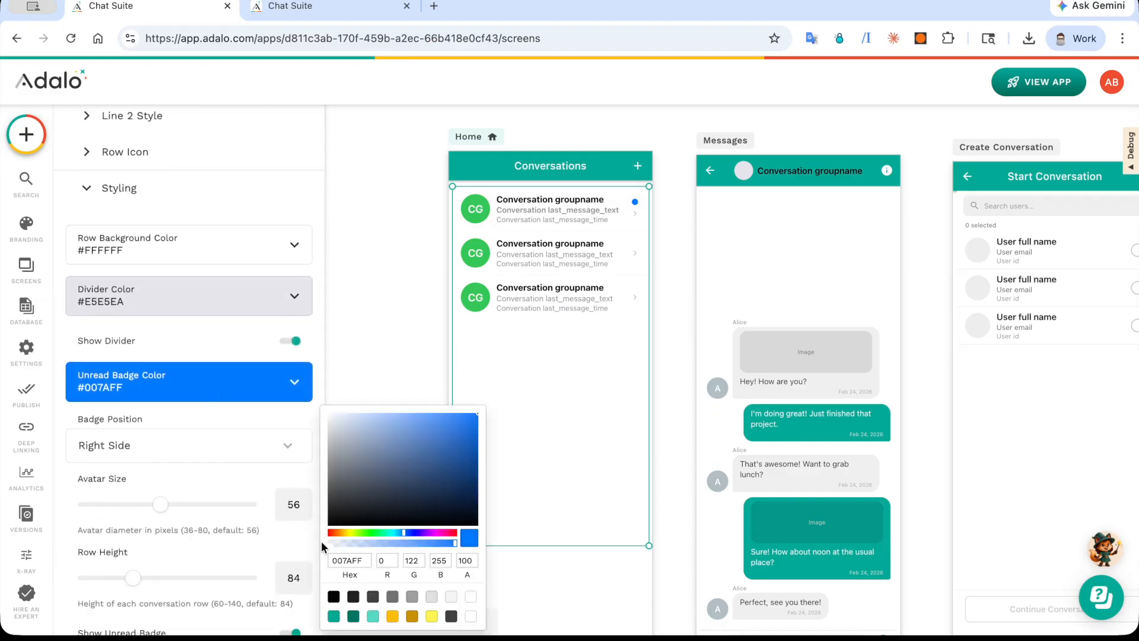
{"action": "left_click", "coordinate": [411, 617]}
{"action": "left_click", "coordinate": [225, 514]}
{"action": "left_click_drag", "start_coordinate": [165, 511], "coordinate": [144, 505]}
{"action": "left_click_drag", "start_coordinate": [132, 578], "coordinate": [137, 584]}
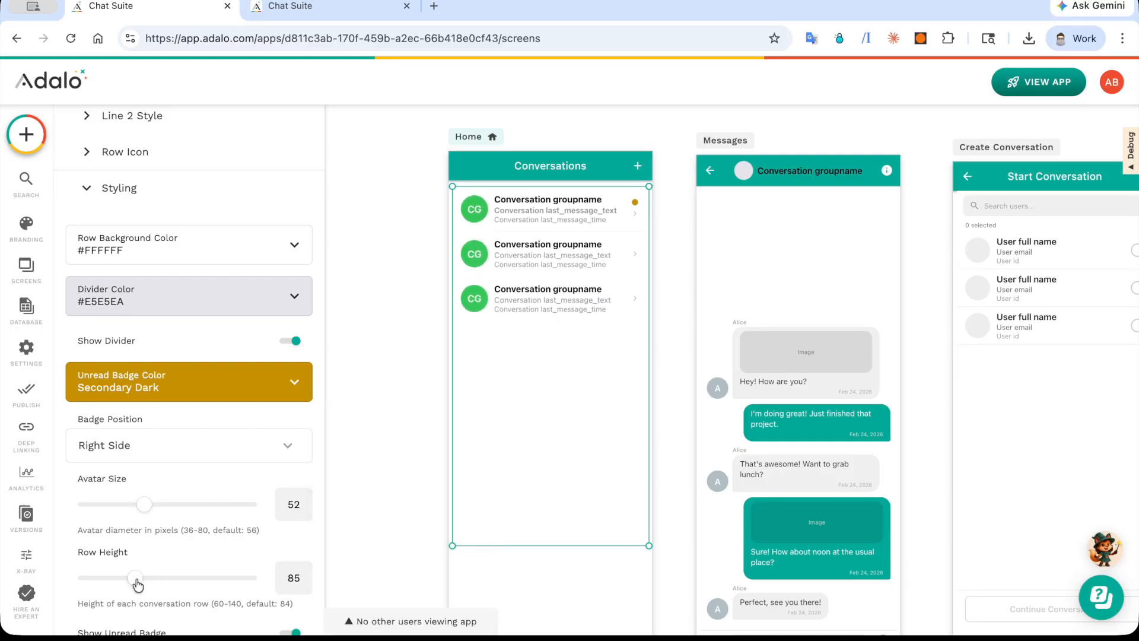
Step: Set the unread badge size to 10 and its position to On Avatar, after trying Left of Avatar
{"action": "scroll", "coordinate": [138, 584], "scroll_direction": "down", "scroll_amount": 2}
{"action": "mouse_move", "coordinate": [143, 571]}
{"action": "left_mouse_down"}
{"action": "mouse_move", "coordinate": [188, 568]}
{"action": "mouse_move", "coordinate": [135, 566]}
{"action": "left_mouse_up"}
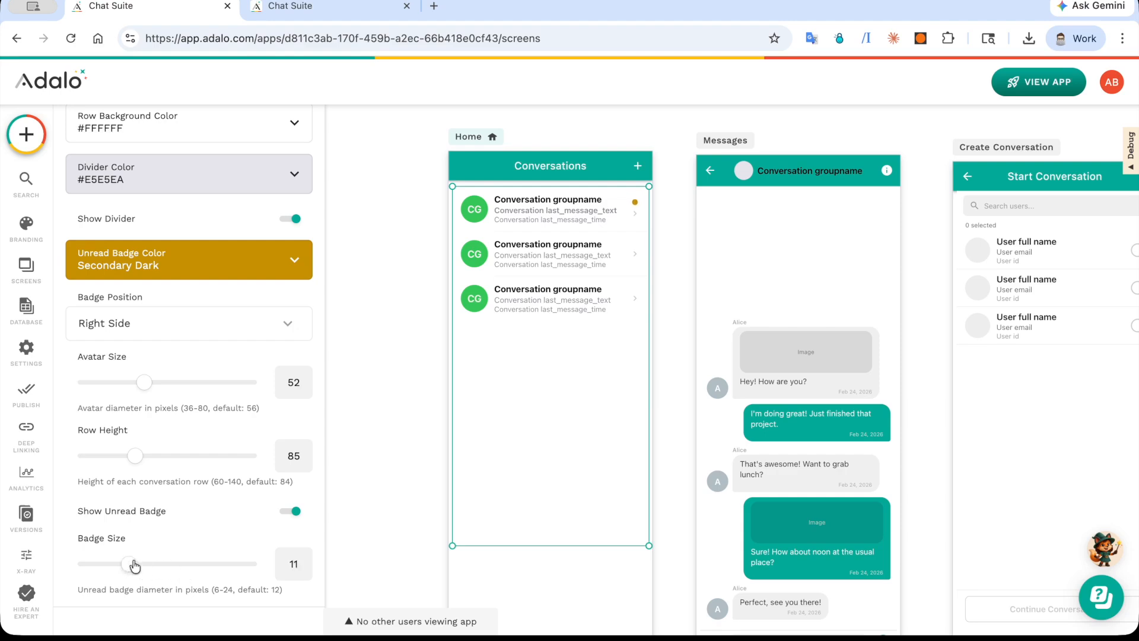
{"action": "left_click", "coordinate": [121, 320]}
{"action": "left_click", "coordinate": [121, 393]}
{"action": "left_click", "coordinate": [143, 331]}
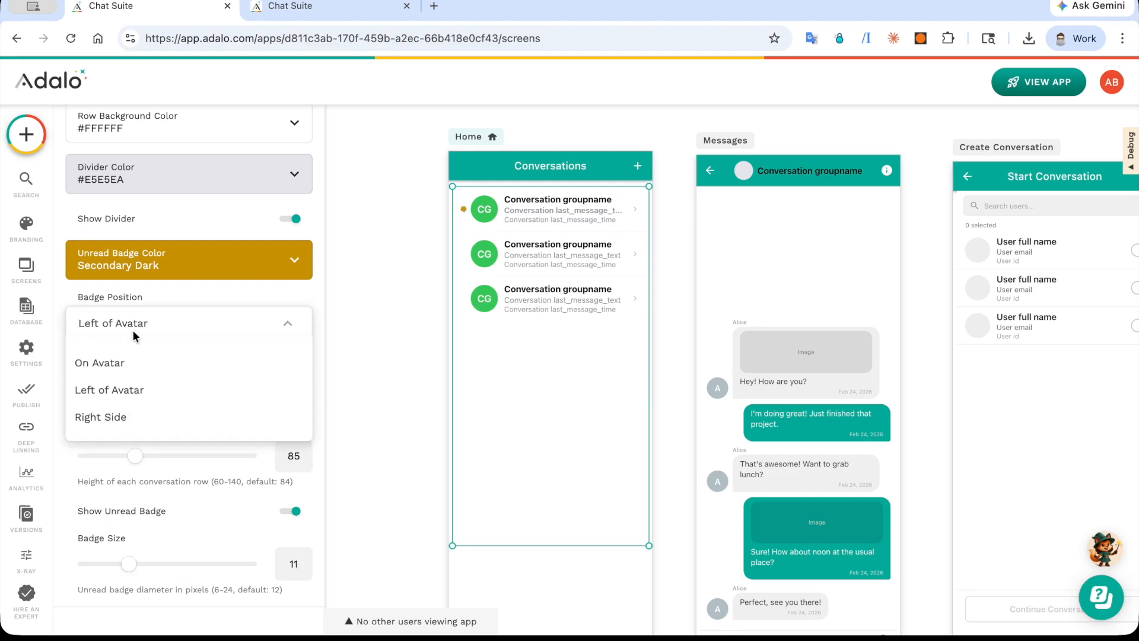
{"action": "left_click", "coordinate": [126, 363]}
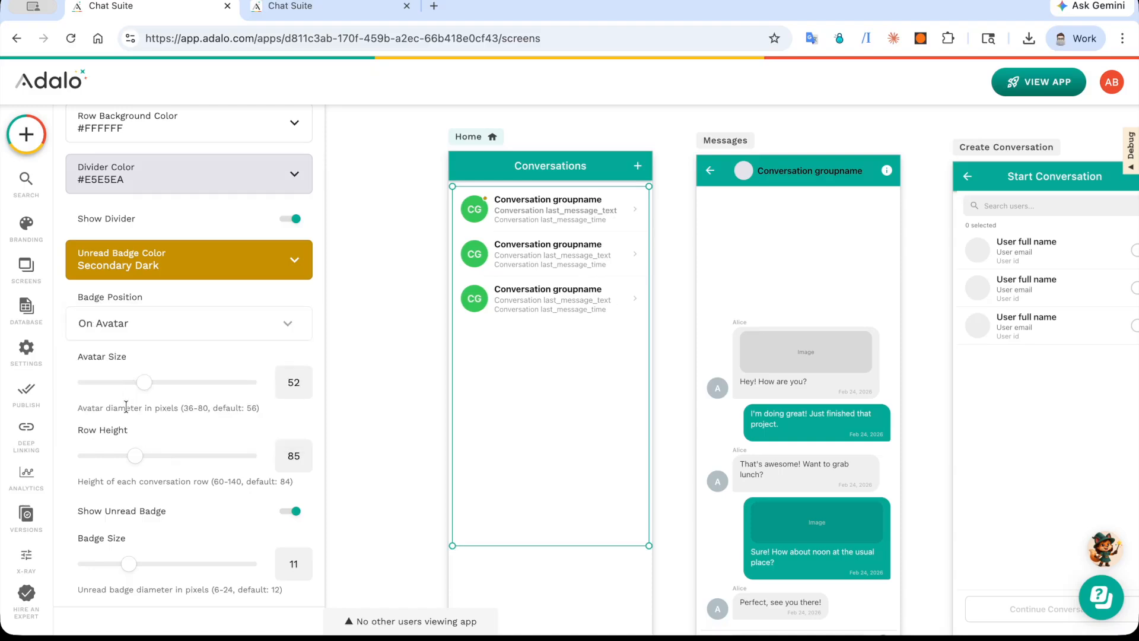
{"action": "left_click", "coordinate": [117, 567]}
Step: Open the Create Conversation action of the Home app bar's Right Icon 2 and check its field values, including Draft
{"action": "scroll", "coordinate": [361, 374], "scroll_direction": "right", "scroll_amount": 2}
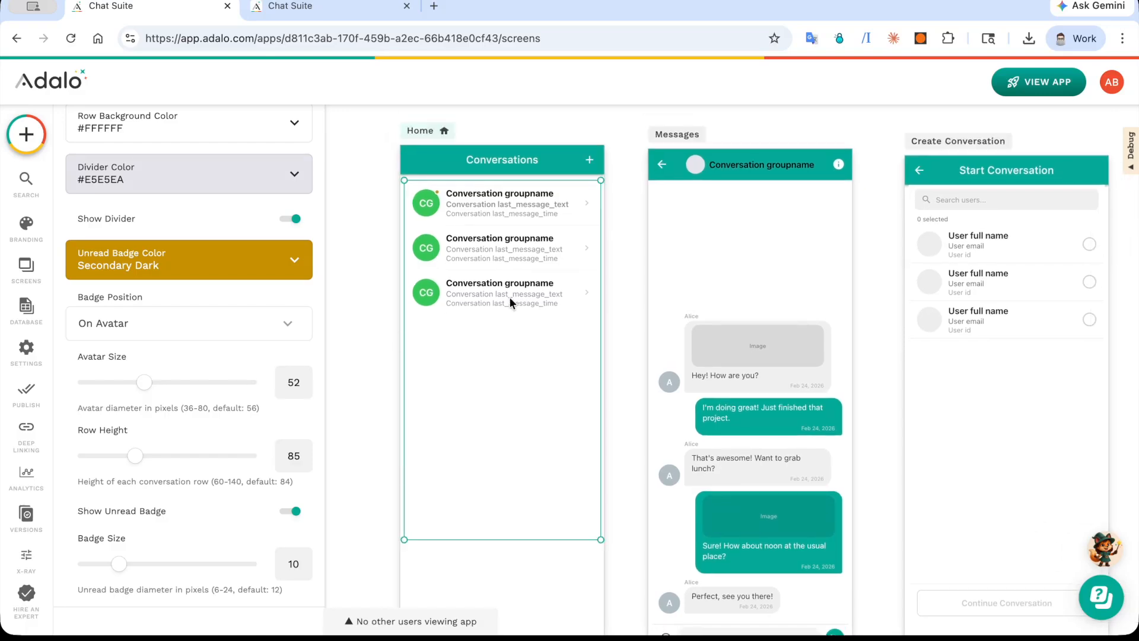
{"action": "scroll", "coordinate": [247, 283], "scroll_direction": "up", "scroll_amount": 6}
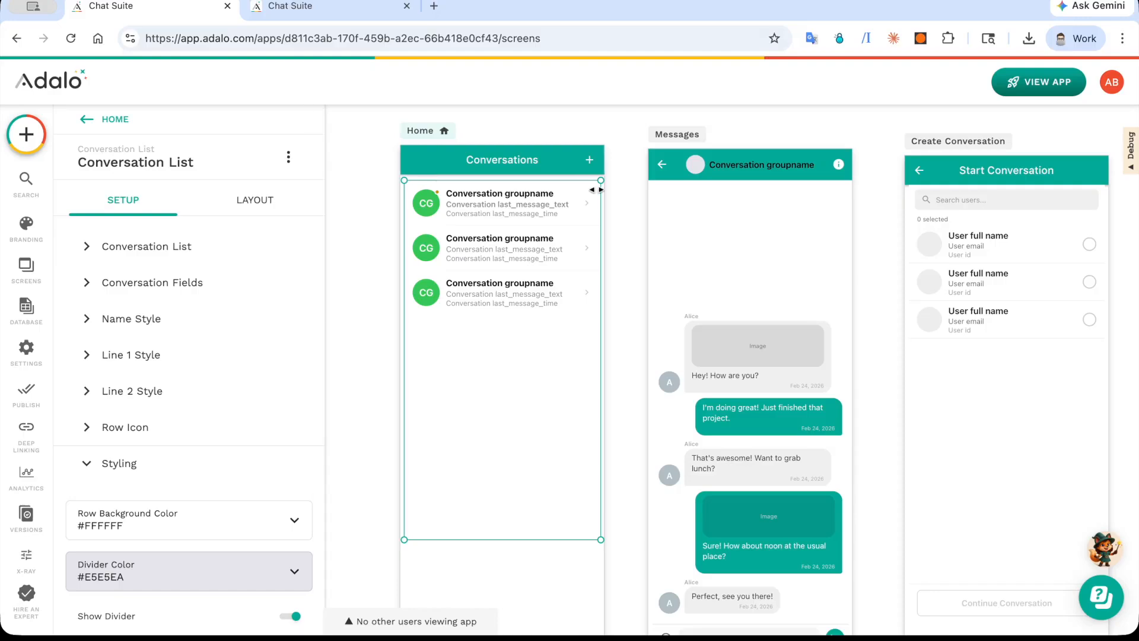
{"action": "left_click", "coordinate": [613, 233]}
{"action": "scroll", "coordinate": [613, 234], "scroll_direction": "down", "scroll_amount": 2}
{"action": "scroll", "coordinate": [613, 234], "scroll_direction": "down", "scroll_amount": 2}
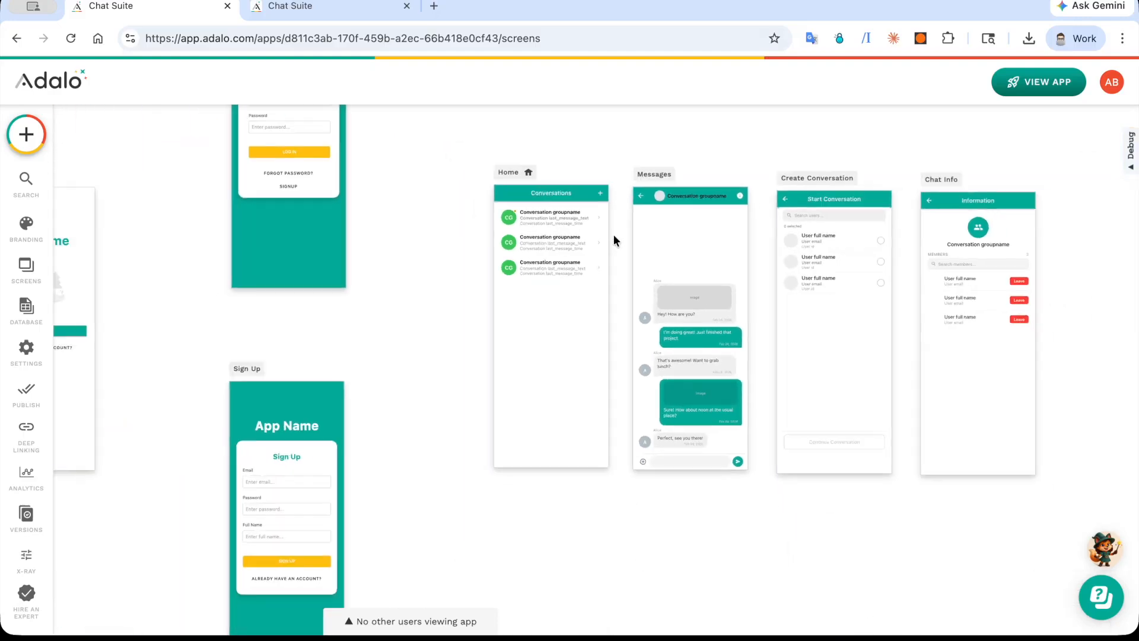
{"action": "scroll", "coordinate": [614, 233], "scroll_direction": "right", "scroll_amount": 2}
{"action": "left_click", "coordinate": [534, 204]}
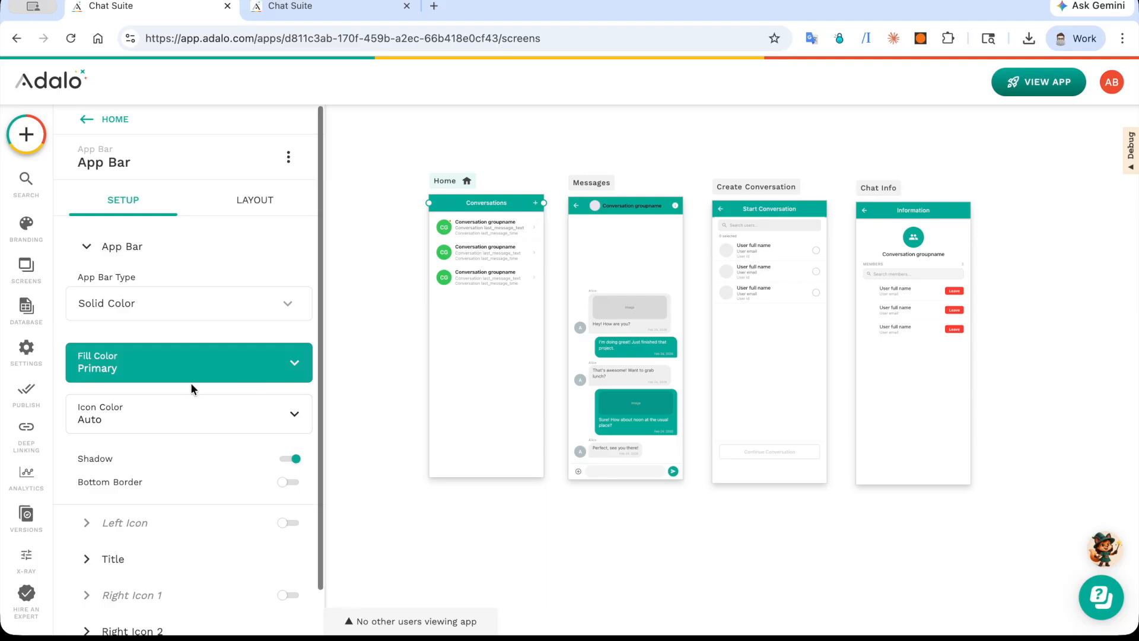
{"action": "scroll", "coordinate": [190, 383], "scroll_direction": "down", "scroll_amount": 1}
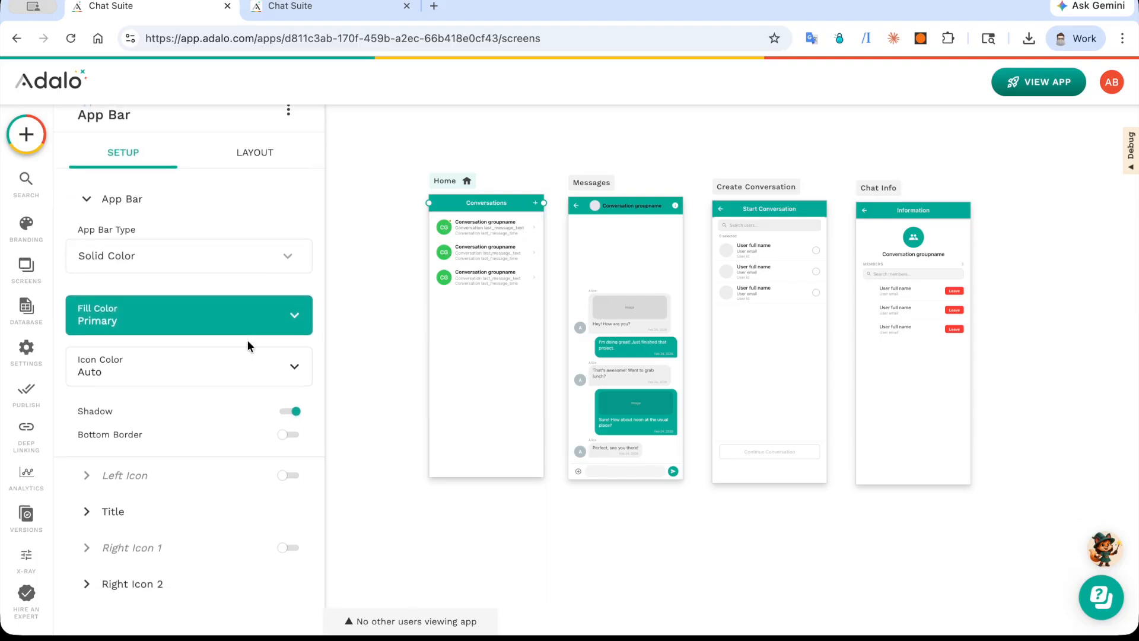
{"action": "left_click", "coordinate": [221, 599]}
{"action": "scroll", "coordinate": [219, 594], "scroll_direction": "down", "scroll_amount": 2}
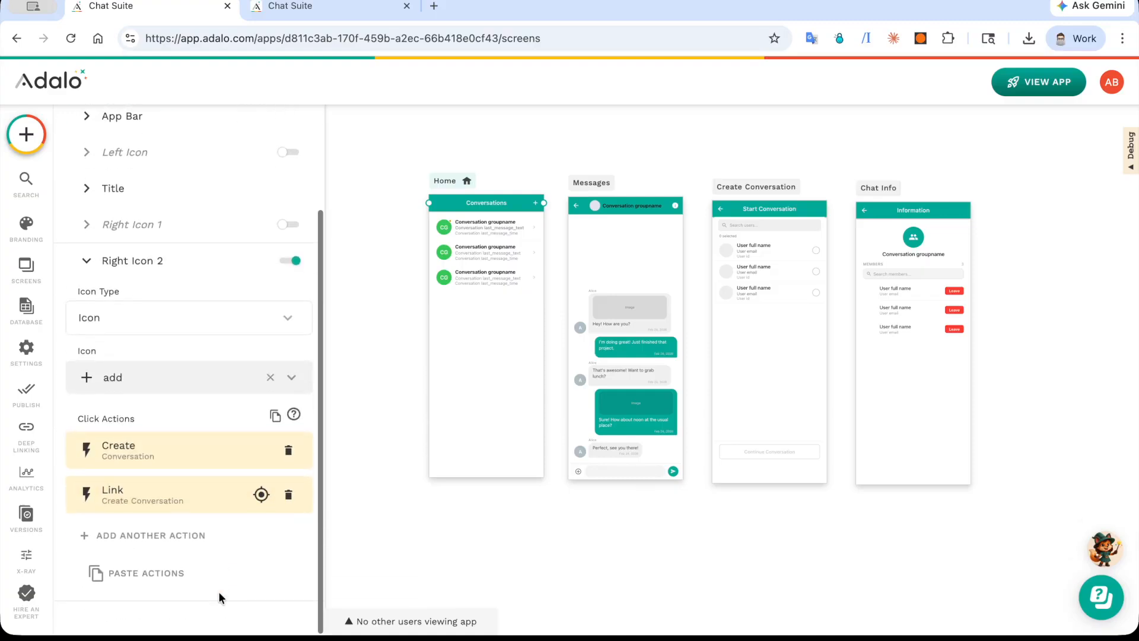
{"action": "left_click", "coordinate": [186, 452]}
{"action": "scroll", "coordinate": [184, 450], "scroll_direction": "down", "scroll_amount": 15}
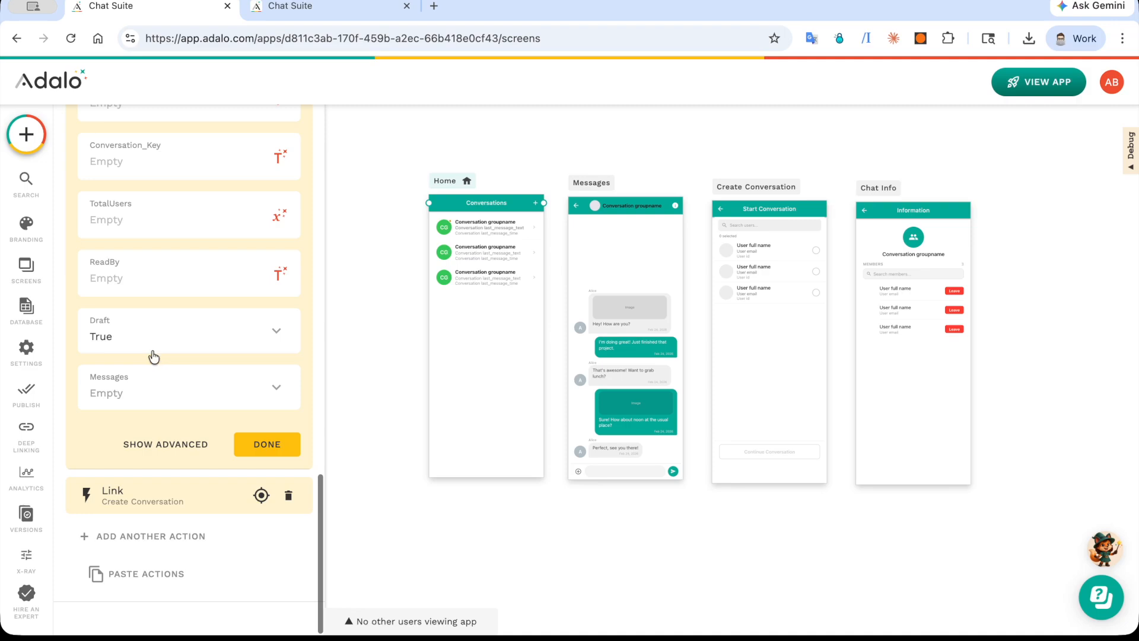
Step: Add a custom filter to the Conversation List's conversations, choosing its column and condition
{"action": "left_click", "coordinate": [479, 269]}
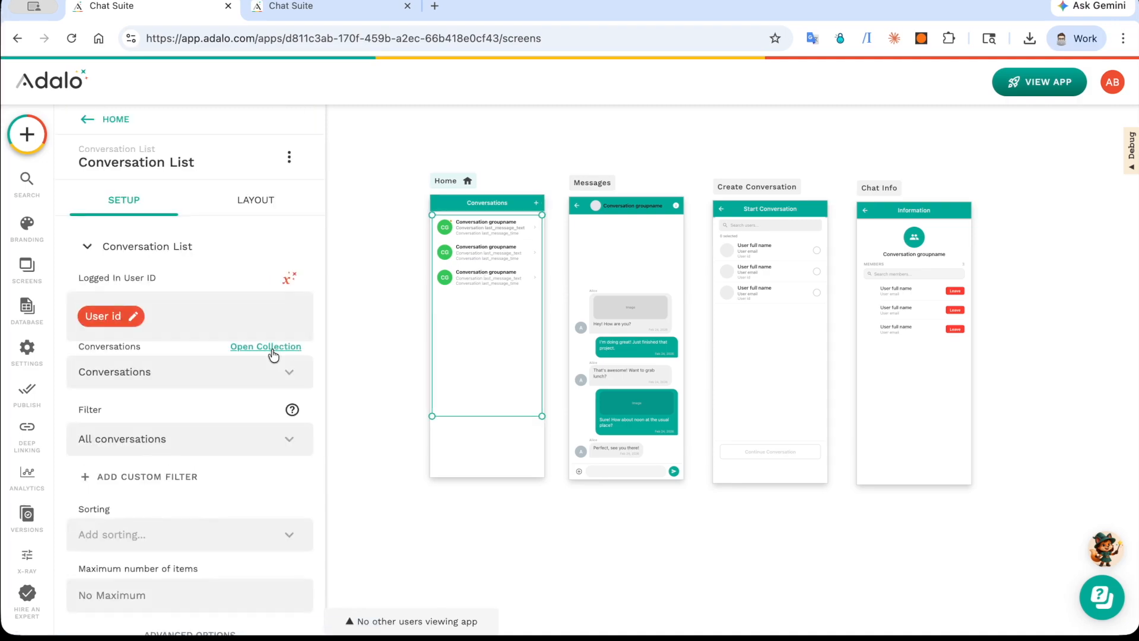
{"action": "scroll", "coordinate": [272, 356], "scroll_direction": "down", "scroll_amount": 2}
{"action": "left_click", "coordinate": [169, 380]}
{"action": "left_click", "coordinate": [148, 401]}
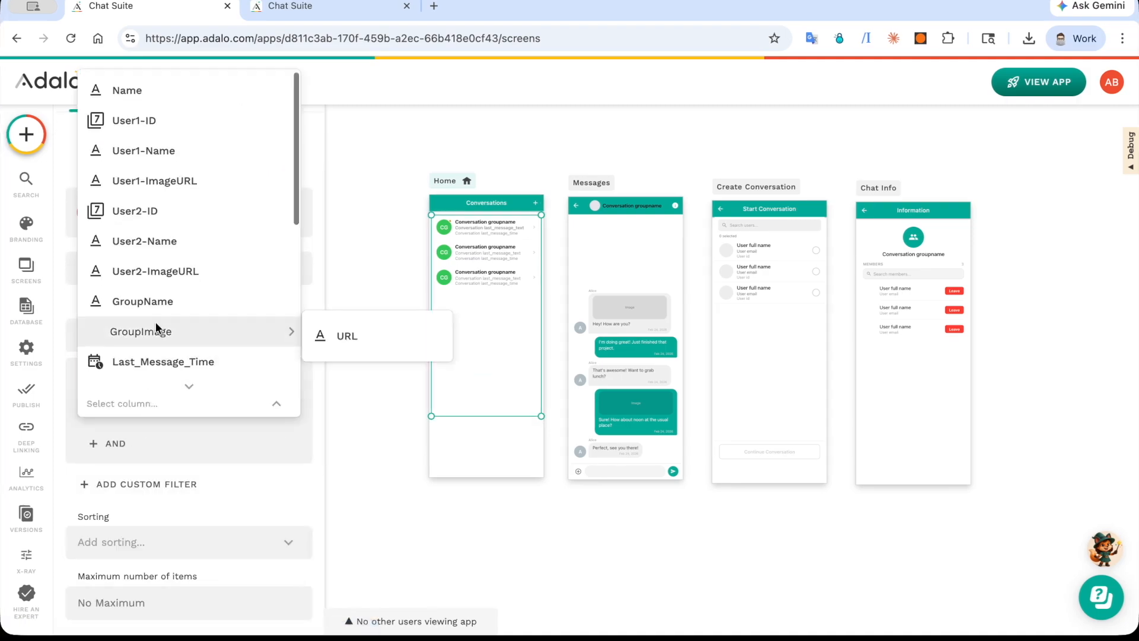
{"action": "scroll", "coordinate": [156, 322], "scroll_direction": "down", "scroll_amount": 5}
{"action": "left_click", "coordinate": [171, 179]}
{"action": "left_click", "coordinate": [138, 443]}
{"action": "left_click", "coordinate": [144, 406]}
Step: Return to the Home app bar's Right Icon 2 and inspect its create action and its link to the Create Conversation screen
{"action": "left_click", "coordinate": [536, 201]}
{"action": "scroll", "coordinate": [189, 439], "scroll_direction": "down", "scroll_amount": 2}
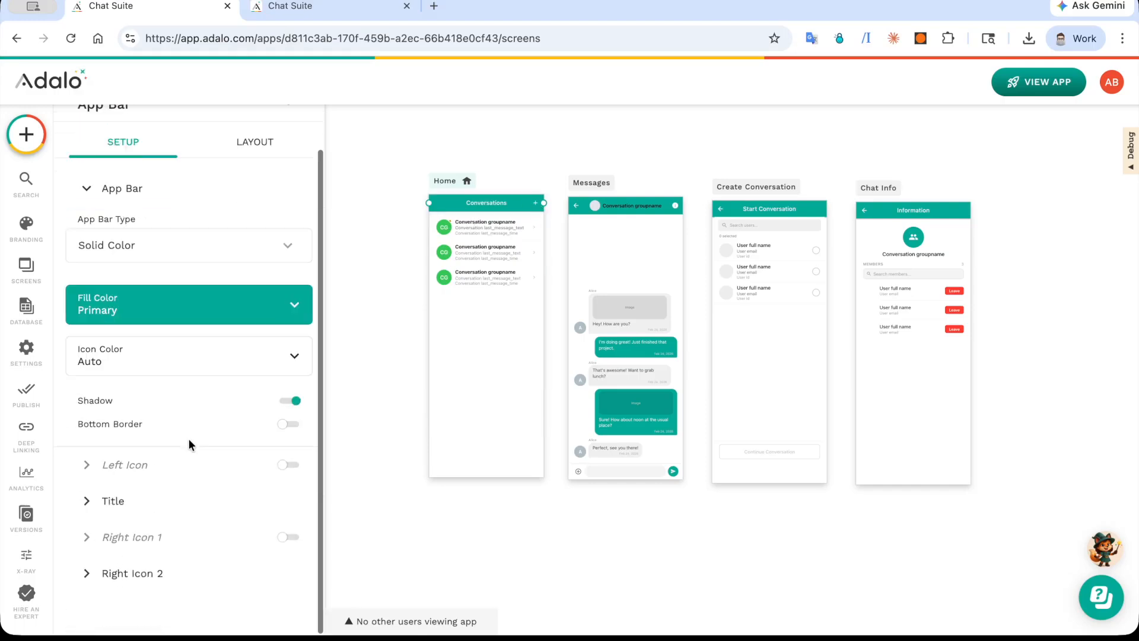
{"action": "left_click", "coordinate": [167, 583]}
{"action": "scroll", "coordinate": [177, 418], "scroll_direction": "down", "scroll_amount": 15}
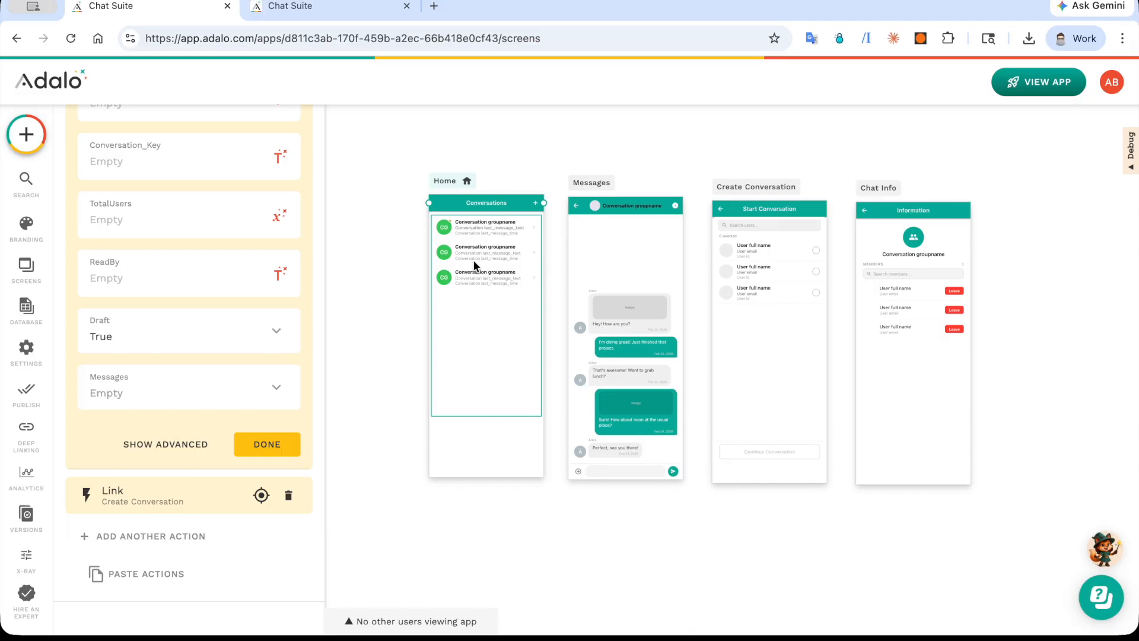
{"action": "left_click", "coordinate": [211, 491]}
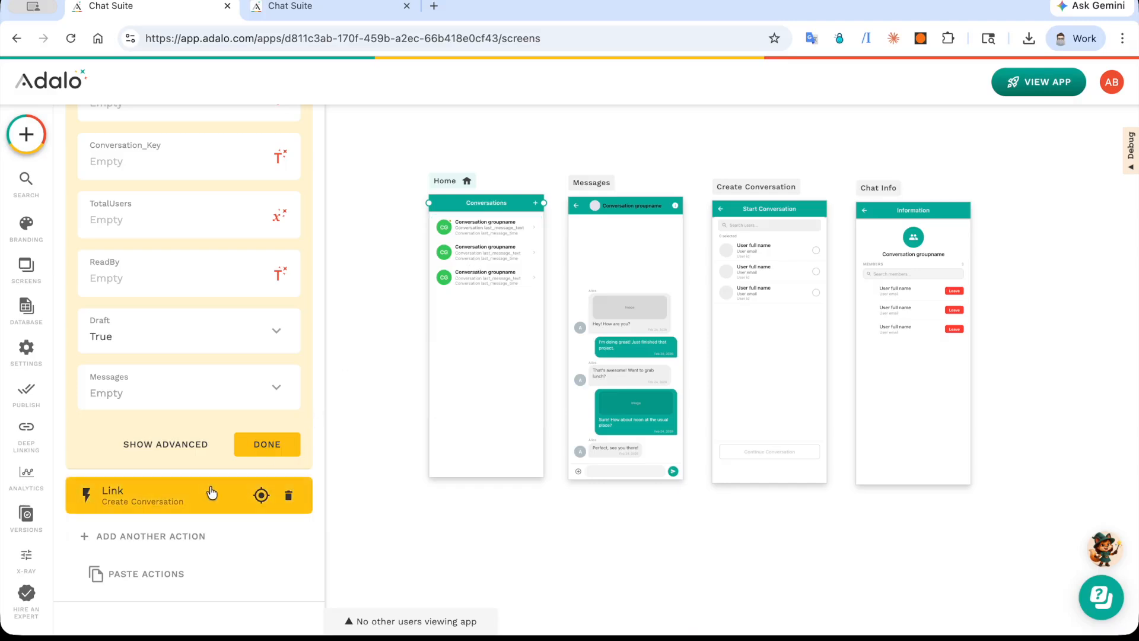
Step: Review the Start Conversation component's logged-in user ID, users collection and Find Existing Conversations filter on the Create Conversation screen
{"action": "scroll", "coordinate": [473, 341], "scroll_direction": "right", "scroll_amount": 5}
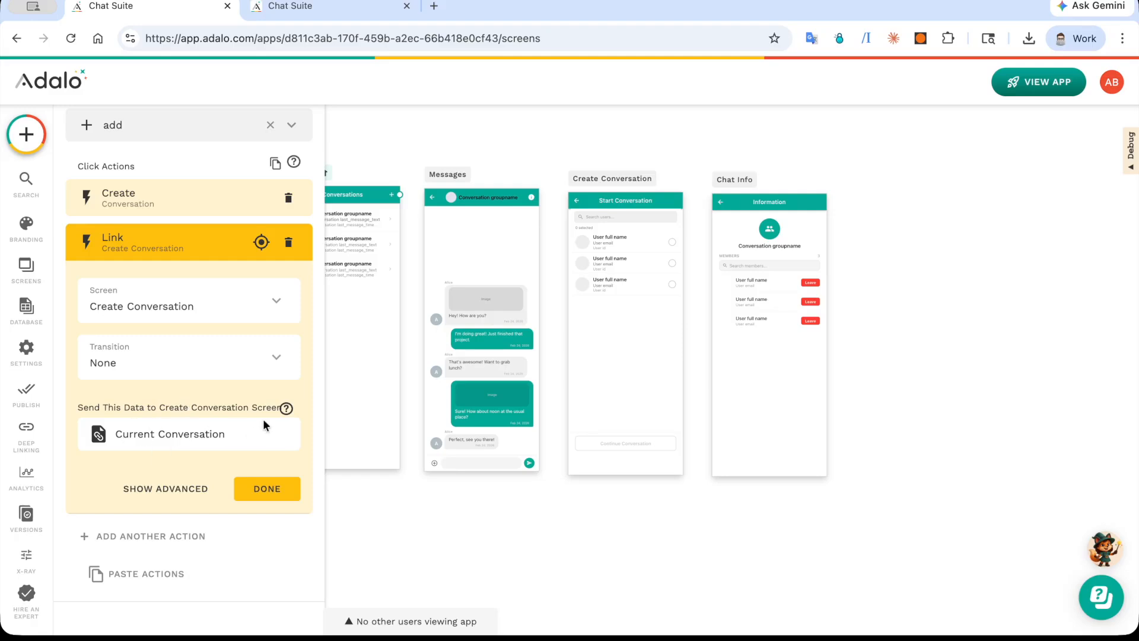
{"action": "left_click", "coordinate": [643, 262]}
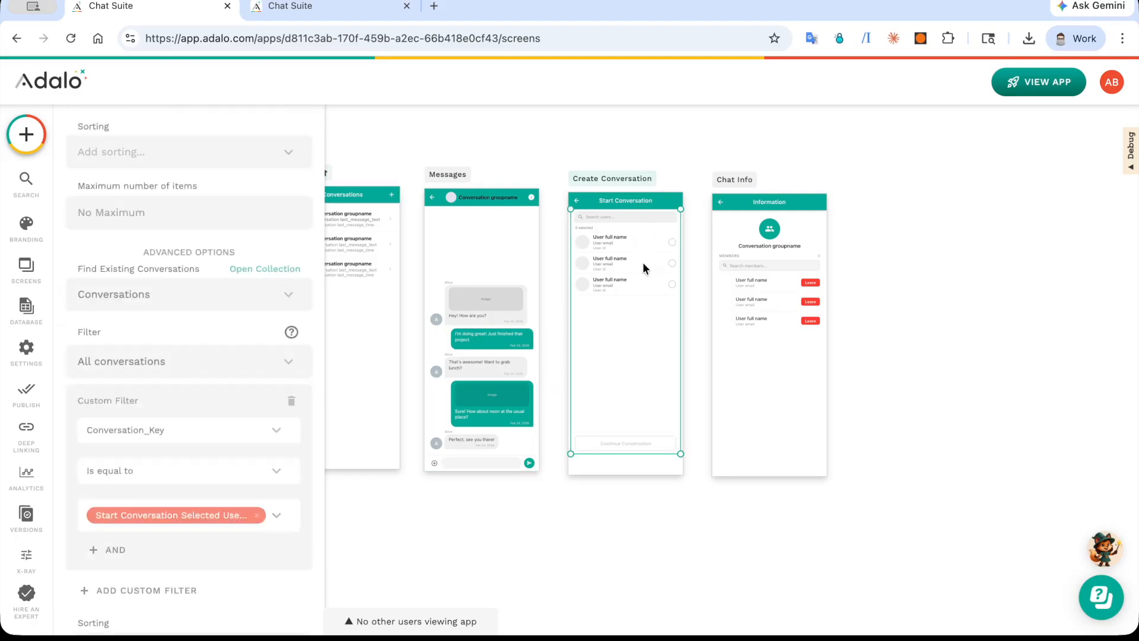
{"action": "scroll", "coordinate": [193, 290], "scroll_direction": "down", "scroll_amount": 1}
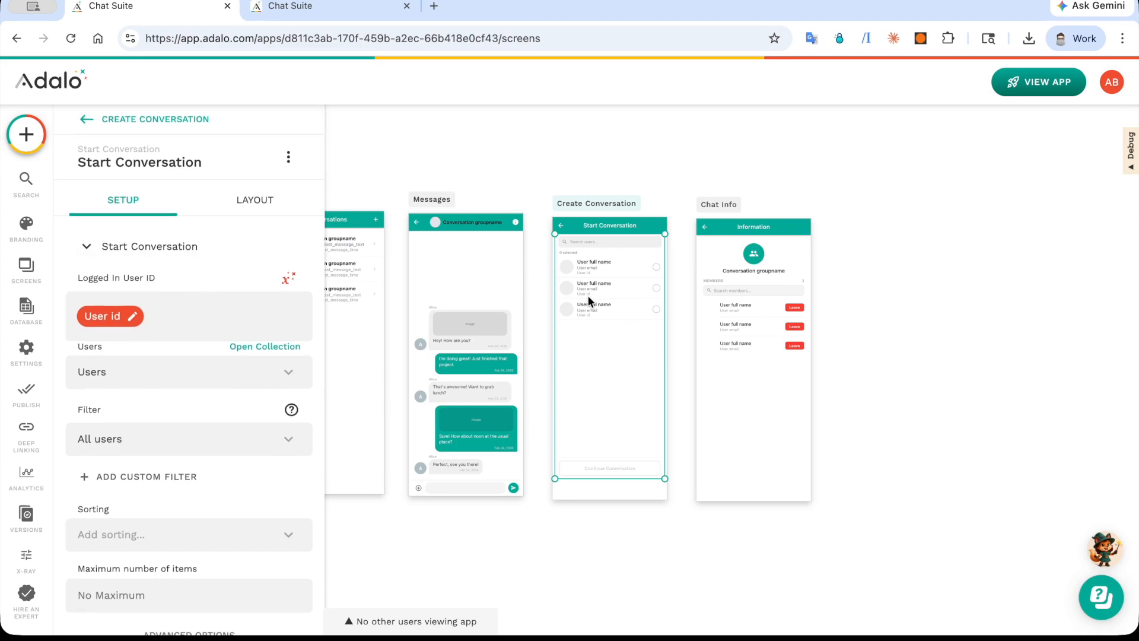
{"action": "scroll", "coordinate": [587, 294], "scroll_direction": "up", "scroll_amount": 5}
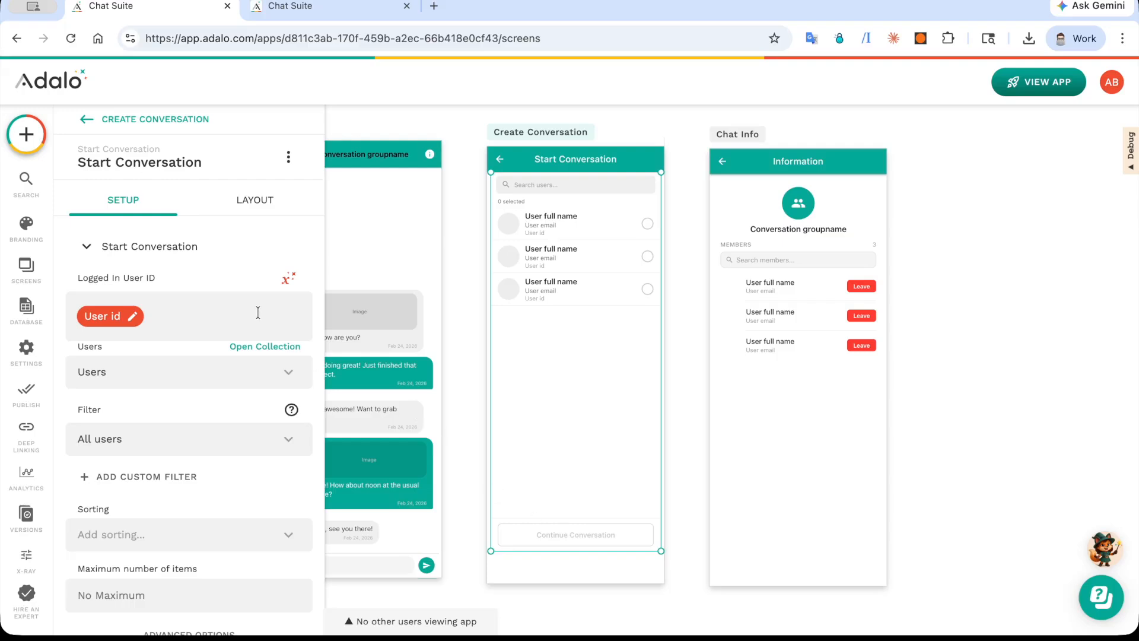
{"action": "scroll", "coordinate": [231, 321], "scroll_direction": "down", "scroll_amount": 1}
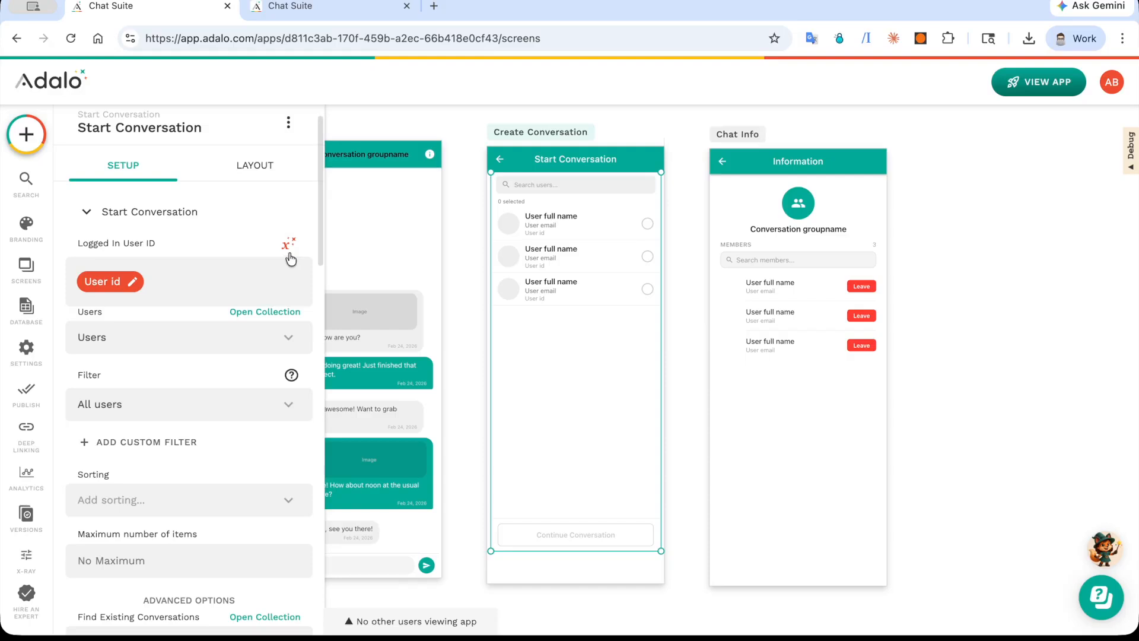
{"action": "scroll", "coordinate": [233, 273], "scroll_direction": "down", "scroll_amount": 1}
{"action": "scroll", "coordinate": [232, 271], "scroll_direction": "down", "scroll_amount": 1}
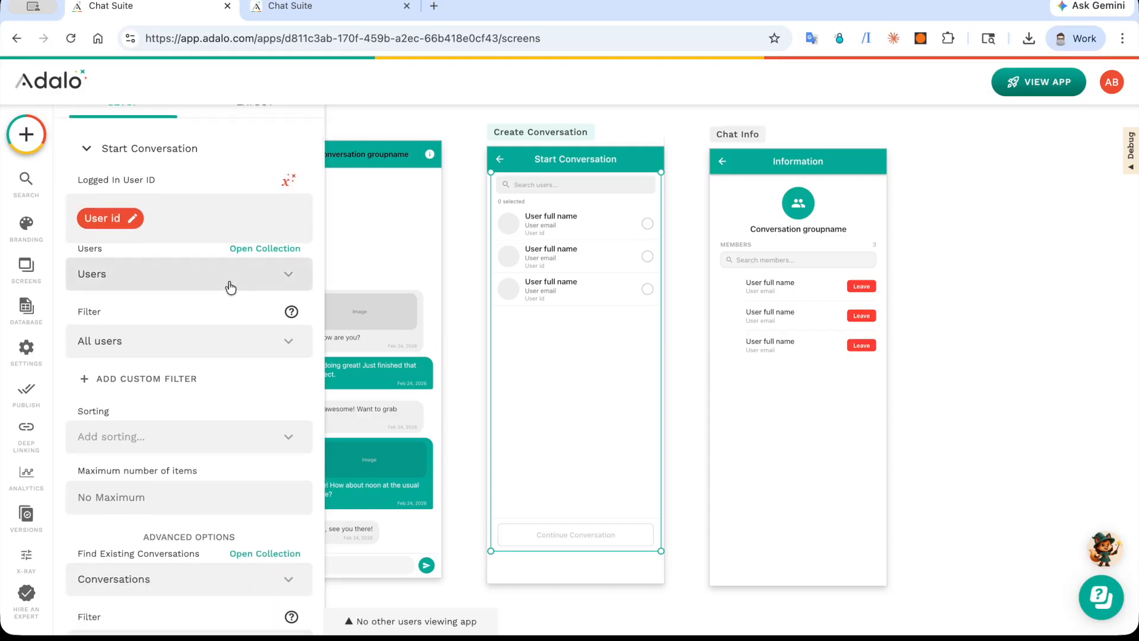
{"action": "scroll", "coordinate": [230, 286], "scroll_direction": "down", "scroll_amount": 3}
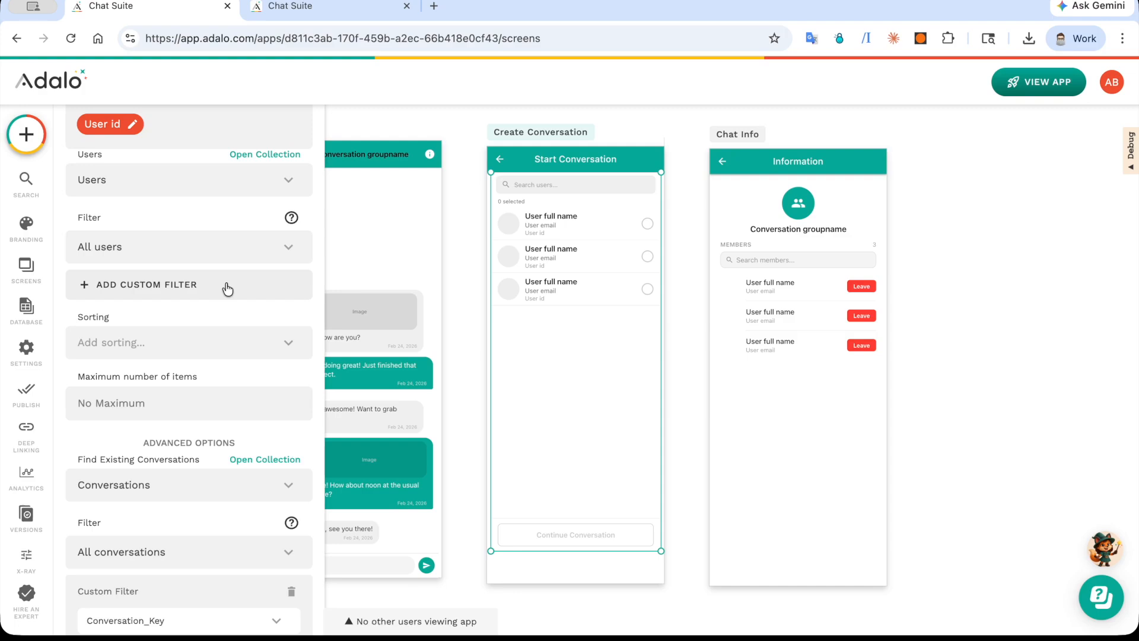
{"action": "scroll", "coordinate": [227, 289], "scroll_direction": "down", "scroll_amount": 8}
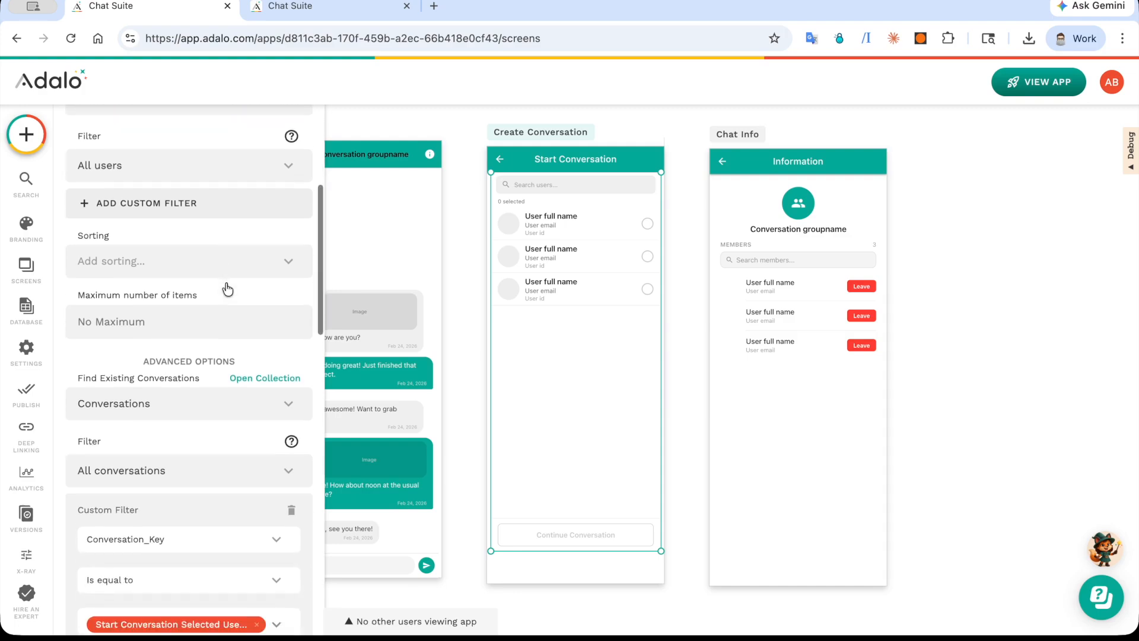
{"action": "scroll", "coordinate": [225, 282], "scroll_direction": "up", "scroll_amount": 1}
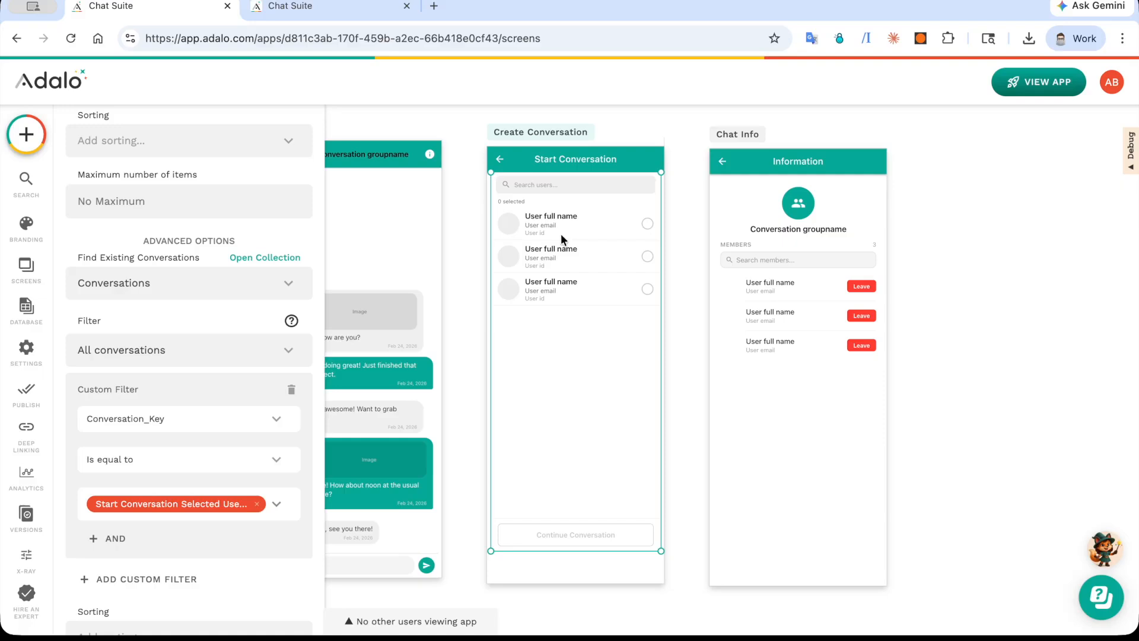
Step: Clear the Conversation_Key value in the Find Existing Conversations custom filter and set it to Start Conversation's Selected User IDs
{"action": "scroll", "coordinate": [195, 302], "scroll_direction": "down", "scroll_amount": 1}
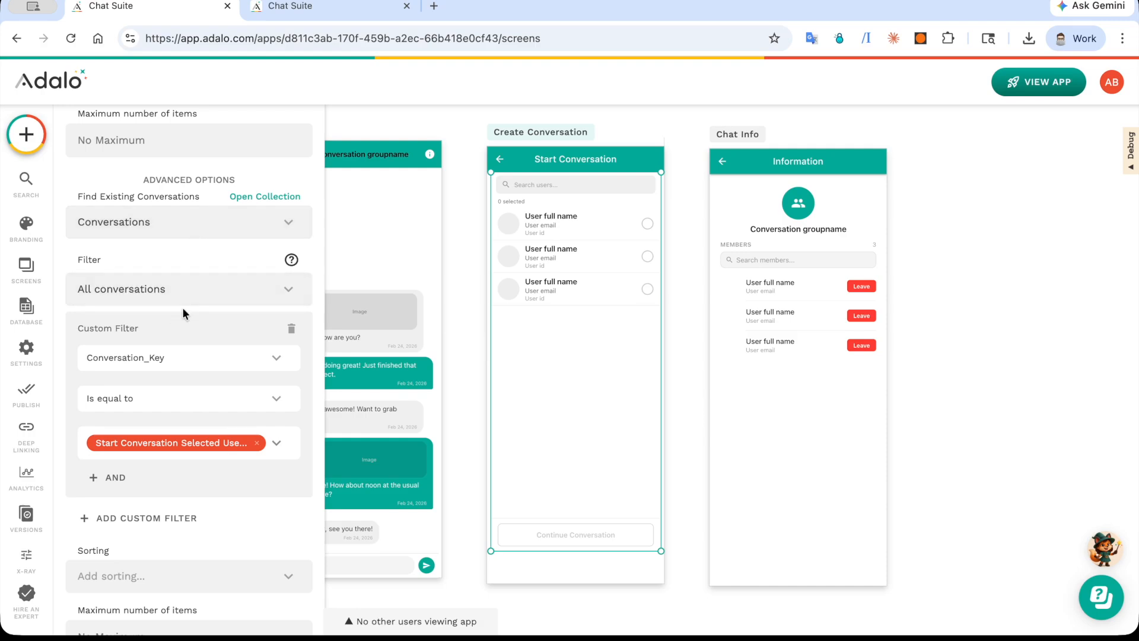
{"action": "scroll", "coordinate": [183, 308], "scroll_direction": "down", "scroll_amount": 2}
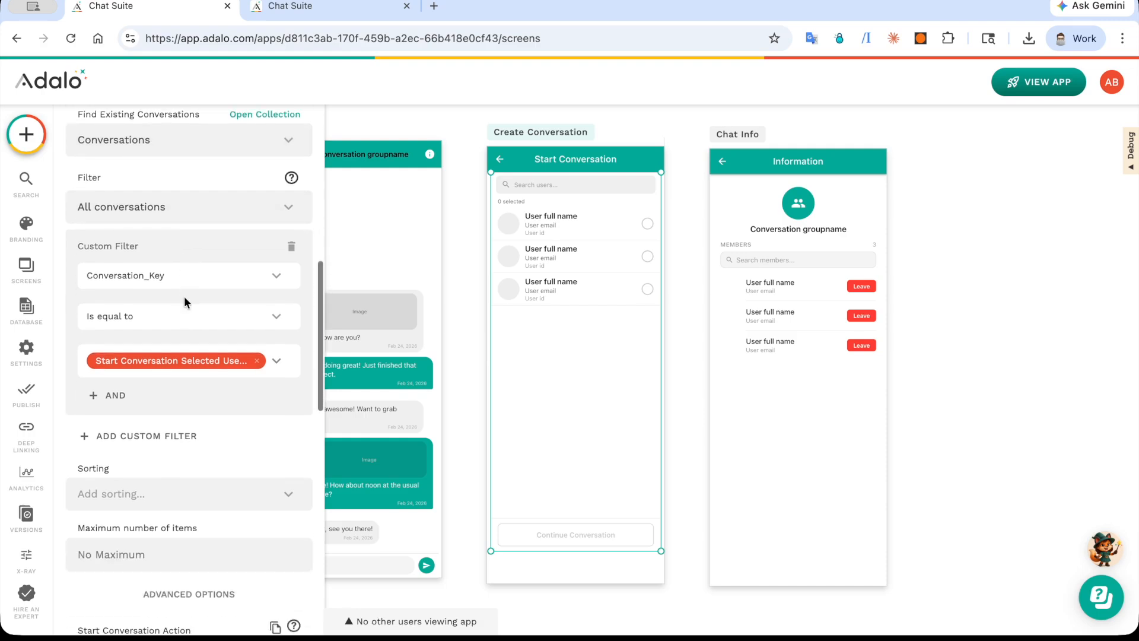
{"action": "left_click", "coordinate": [257, 361]}
{"action": "left_click", "coordinate": [284, 358]}
{"action": "mouse_move", "coordinate": [312, 289]}
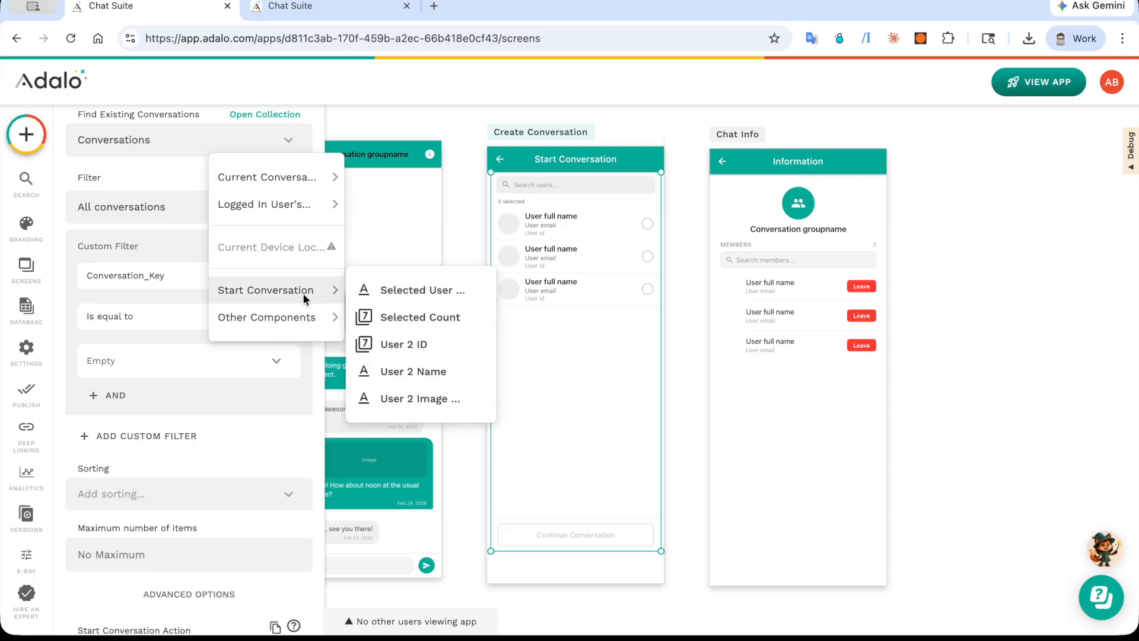
{"action": "left_click", "coordinate": [414, 290]}
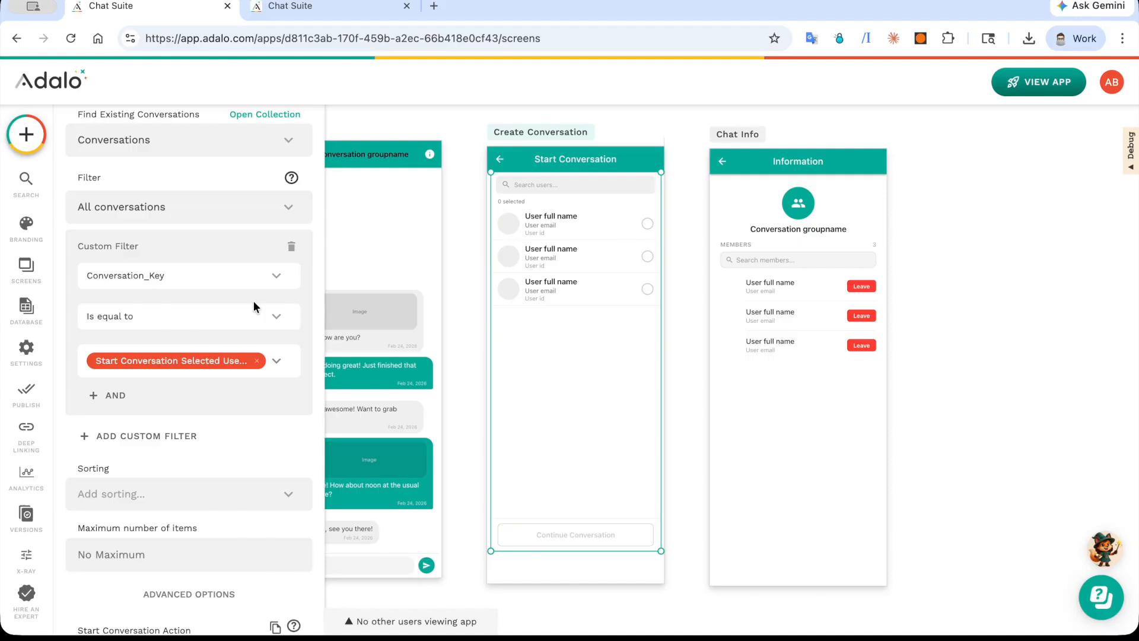
Step: Open a Conversations record in the database, examine its Conversation_Key field, and close the records without saving
{"action": "left_click", "coordinate": [26, 309]}
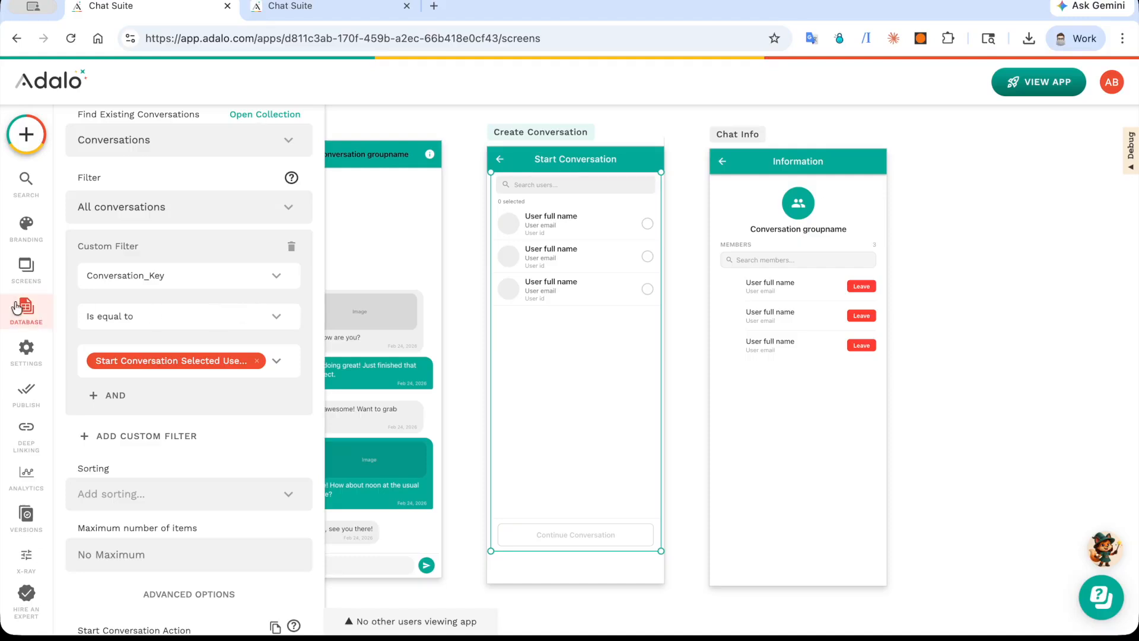
{"action": "scroll", "coordinate": [175, 314], "scroll_direction": "up", "scroll_amount": 10}
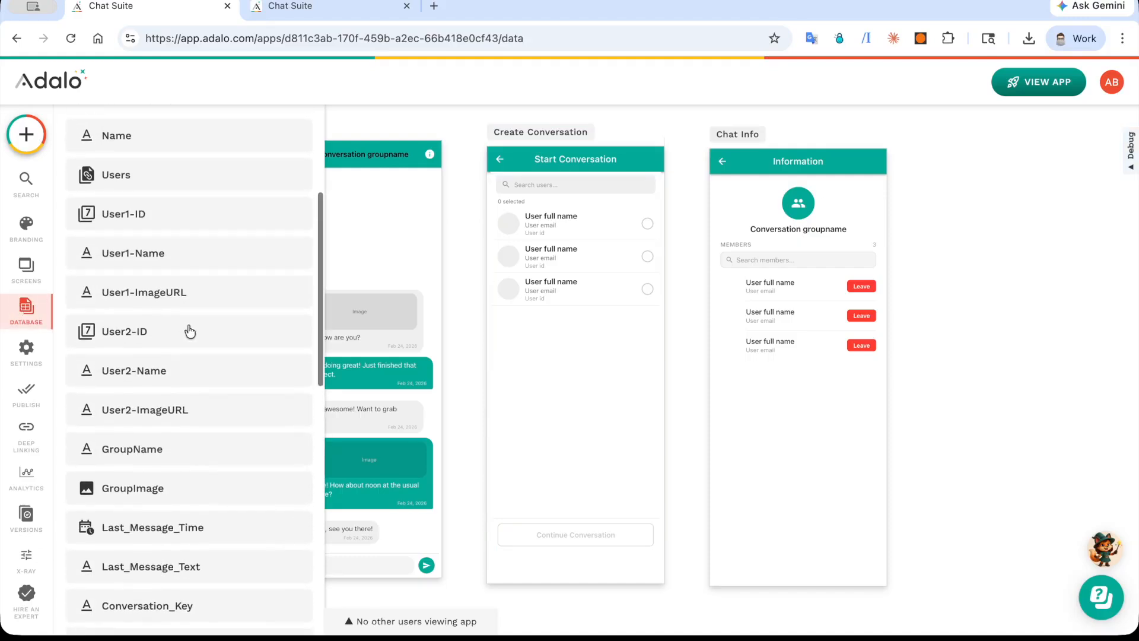
{"action": "left_click", "coordinate": [244, 266]}
{"action": "left_click", "coordinate": [336, 359]}
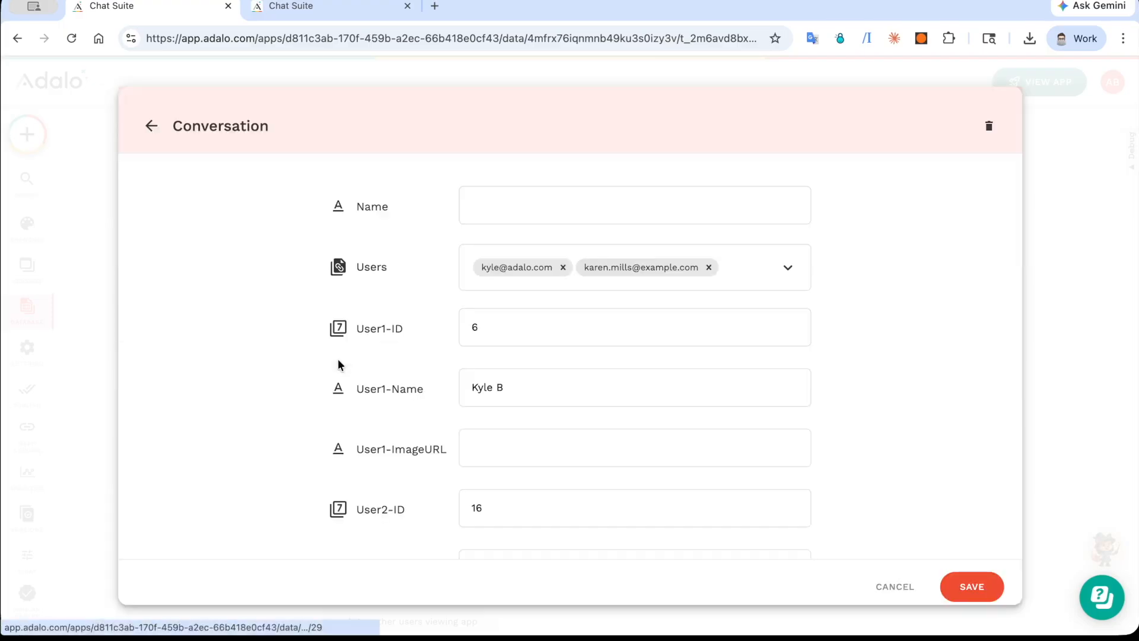
{"action": "scroll", "coordinate": [337, 358], "scroll_direction": "down", "scroll_amount": 8}
{"action": "scroll", "coordinate": [338, 363], "scroll_direction": "down", "scroll_amount": 3}
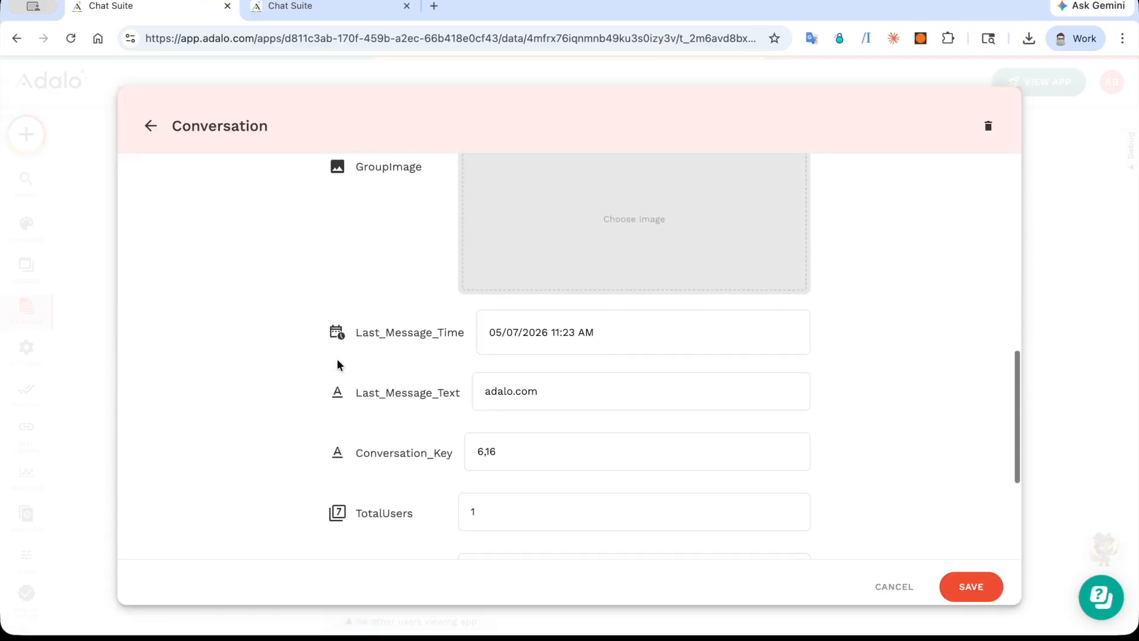
{"action": "scroll", "coordinate": [337, 362], "scroll_direction": "down", "scroll_amount": 1}
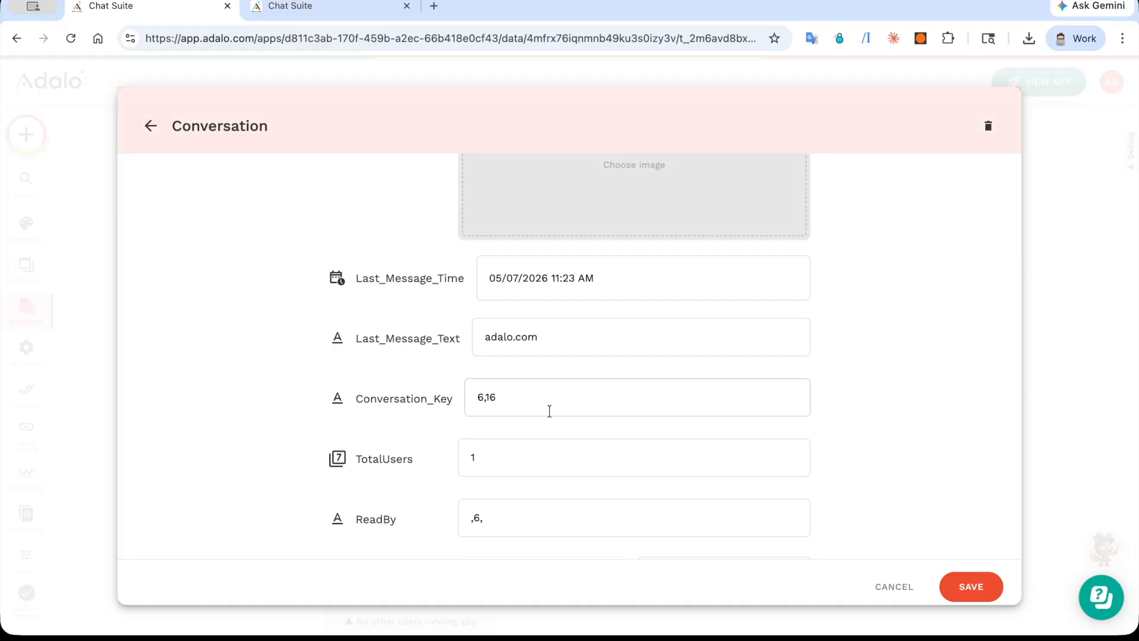
{"action": "left_click", "coordinate": [885, 599]}
{"action": "left_click", "coordinate": [966, 473]}
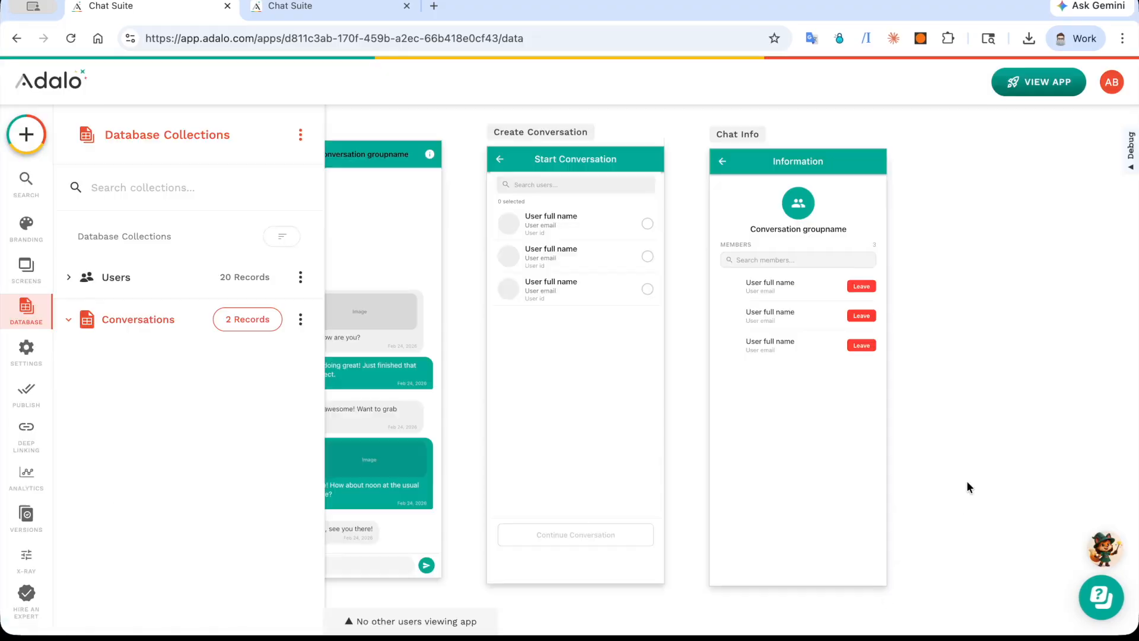
Step: Return to the Start Conversation component and open the Update Conversation action under Start Conversation Action to review its fields
{"action": "left_click", "coordinate": [539, 270]}
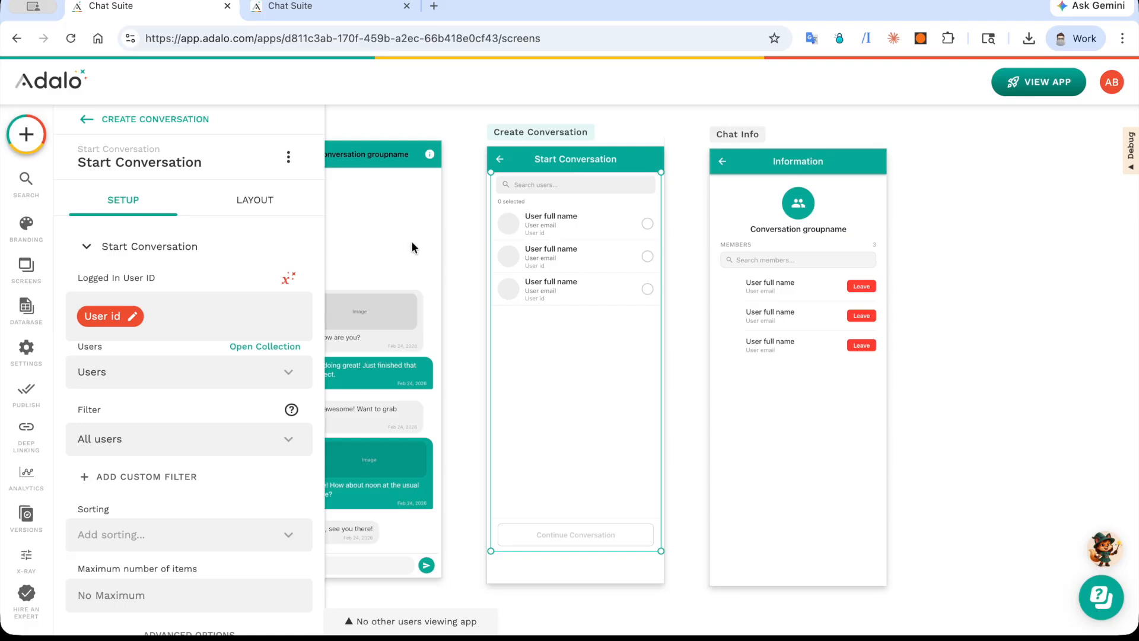
{"action": "scroll", "coordinate": [259, 353], "scroll_direction": "down", "scroll_amount": 8}
{"action": "scroll", "coordinate": [261, 355], "scroll_direction": "down", "scroll_amount": 3}
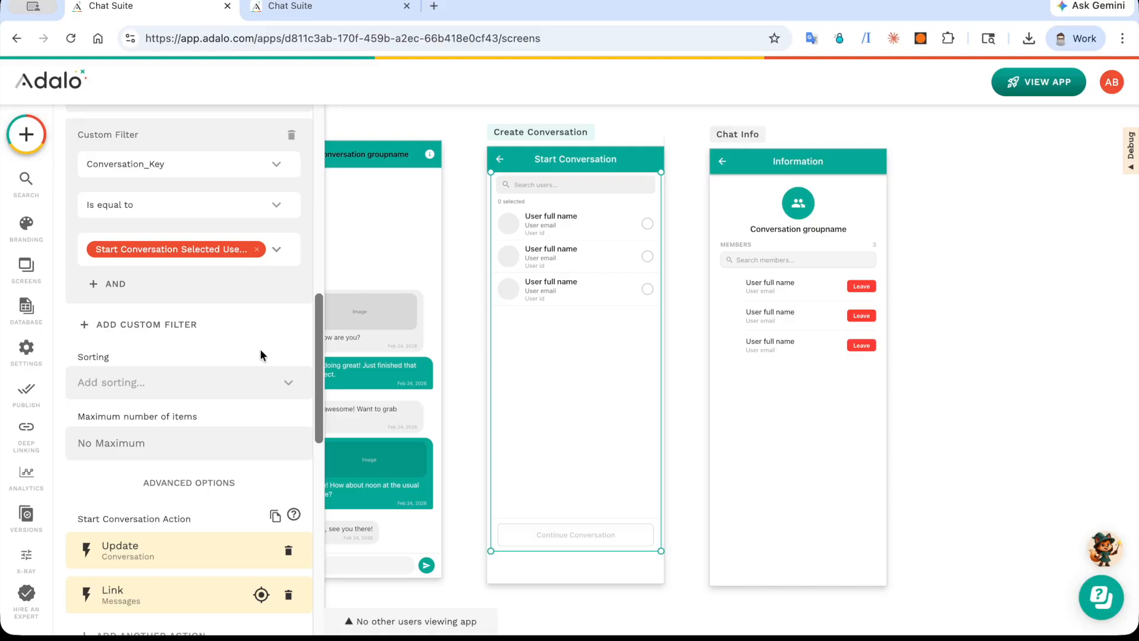
{"action": "scroll", "coordinate": [261, 355], "scroll_direction": "down", "scroll_amount": 4}
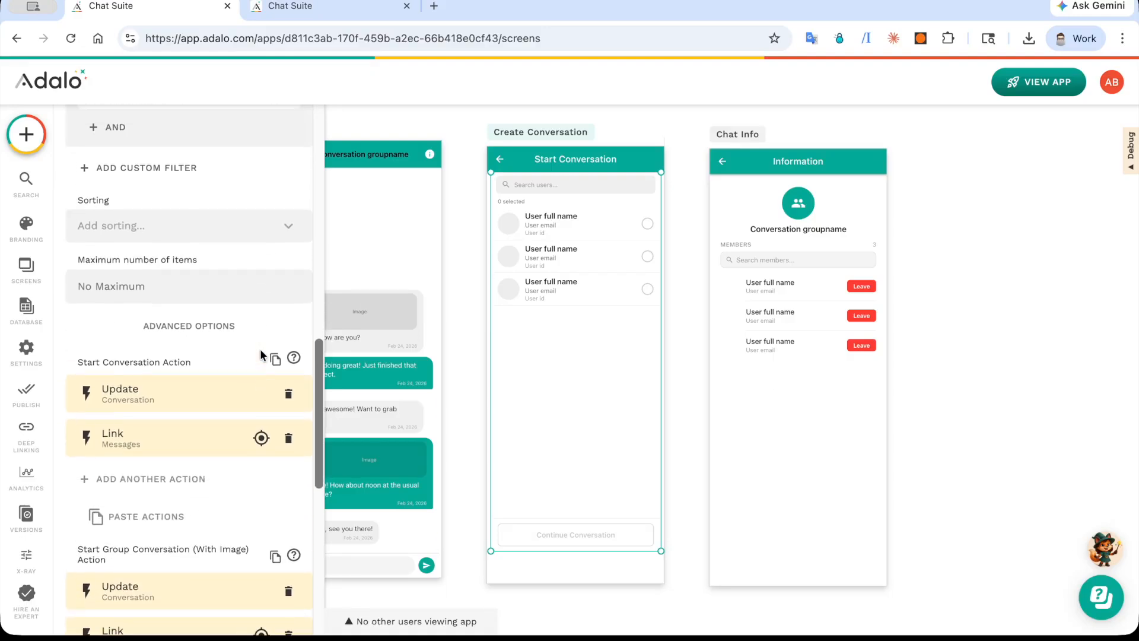
{"action": "scroll", "coordinate": [261, 354], "scroll_direction": "up", "scroll_amount": 6}
{"action": "scroll", "coordinate": [261, 356], "scroll_direction": "down", "scroll_amount": 8}
{"action": "scroll", "coordinate": [261, 356], "scroll_direction": "down", "scroll_amount": 1}
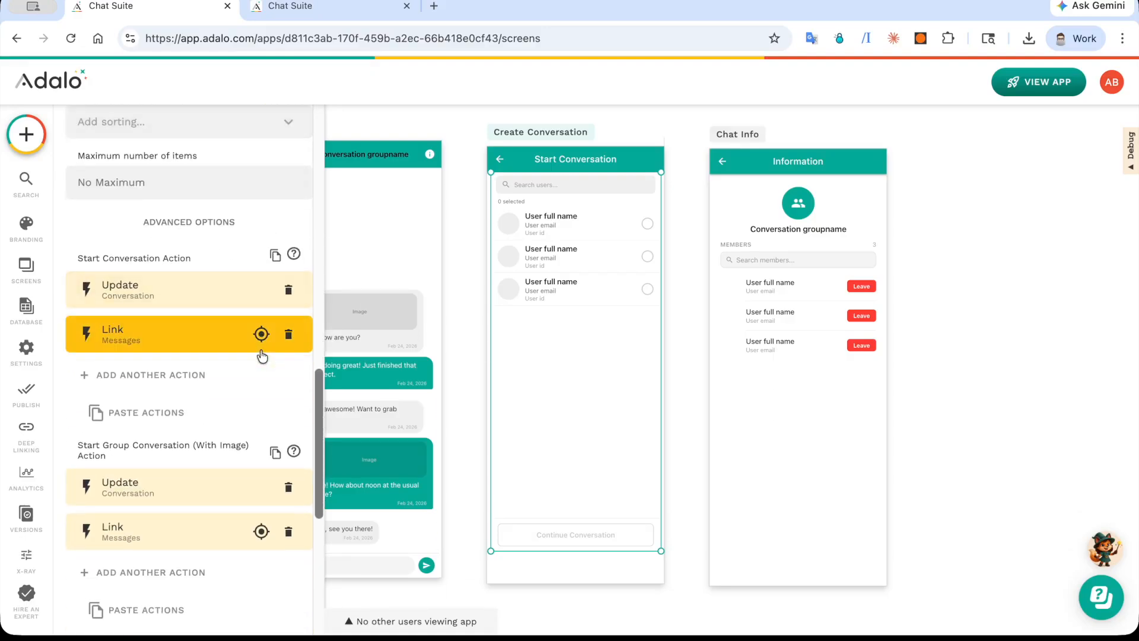
{"action": "left_click", "coordinate": [179, 274]}
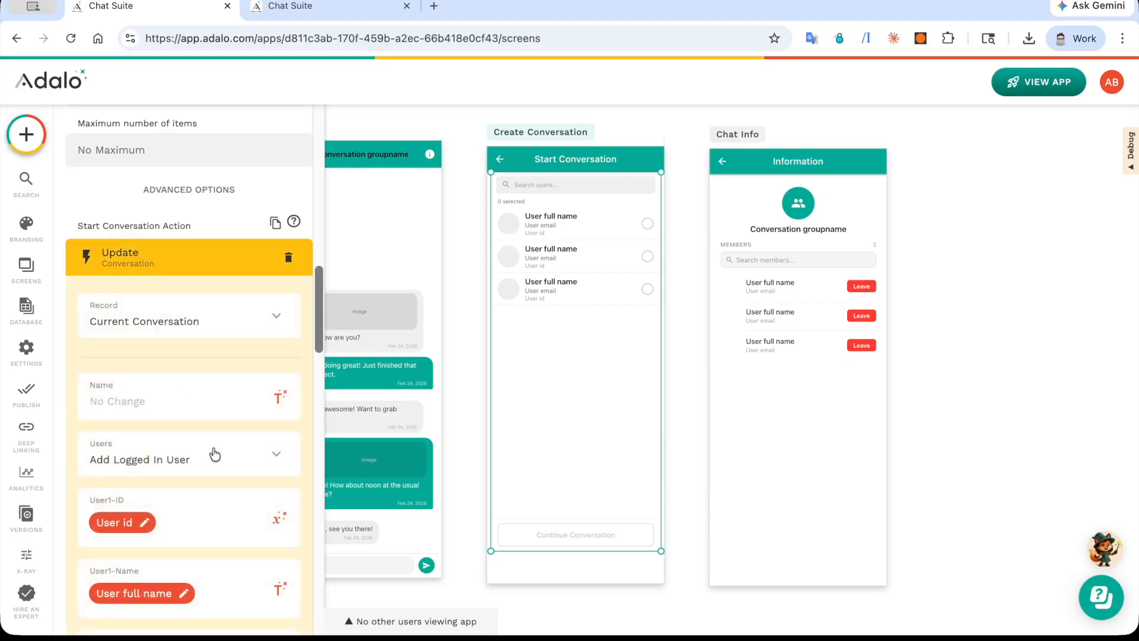
{"action": "scroll", "coordinate": [215, 454], "scroll_direction": "down", "scroll_amount": 5}
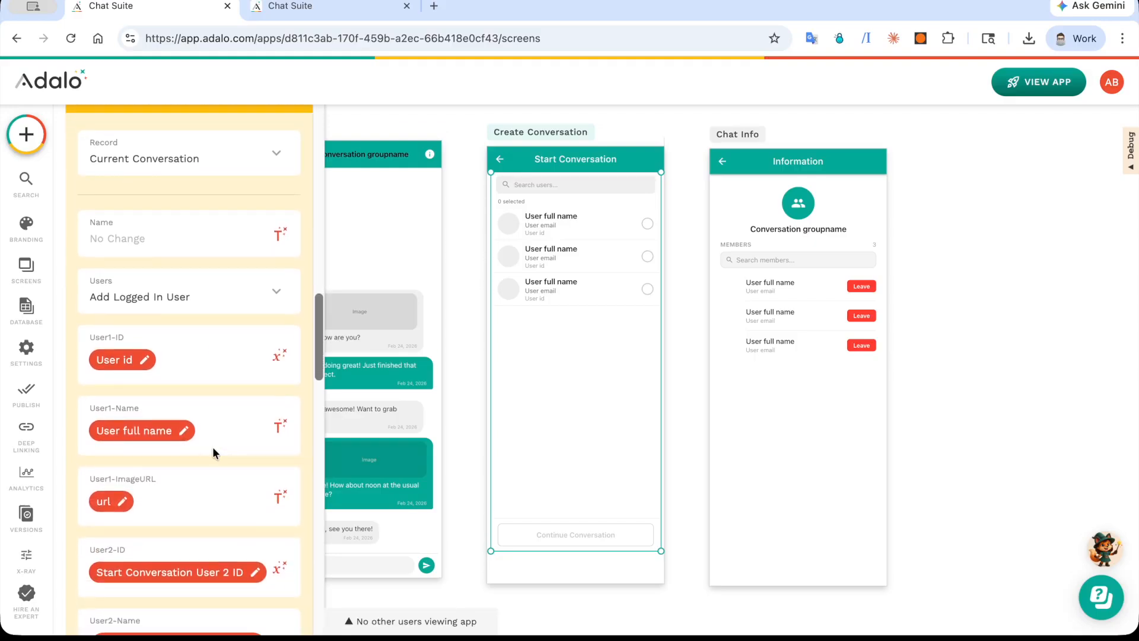
Step: Inspect the Logged In User sources available for the Update action's User1-ID and User1-Name fields without changing them
{"action": "left_click", "coordinate": [278, 300]}
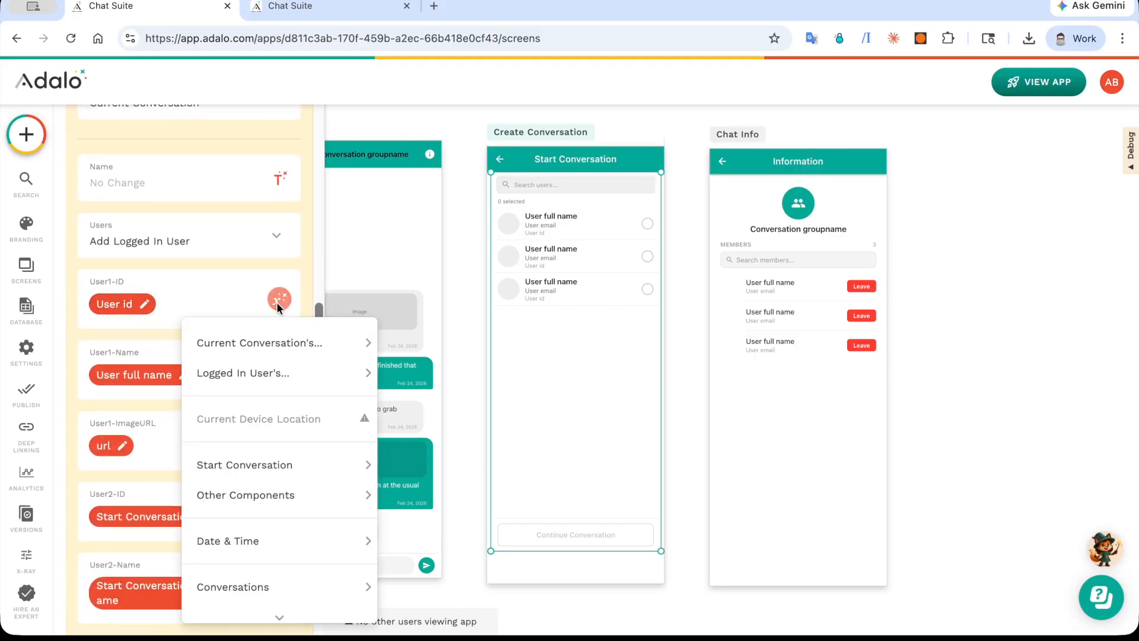
{"action": "mouse_move", "coordinate": [262, 364]}
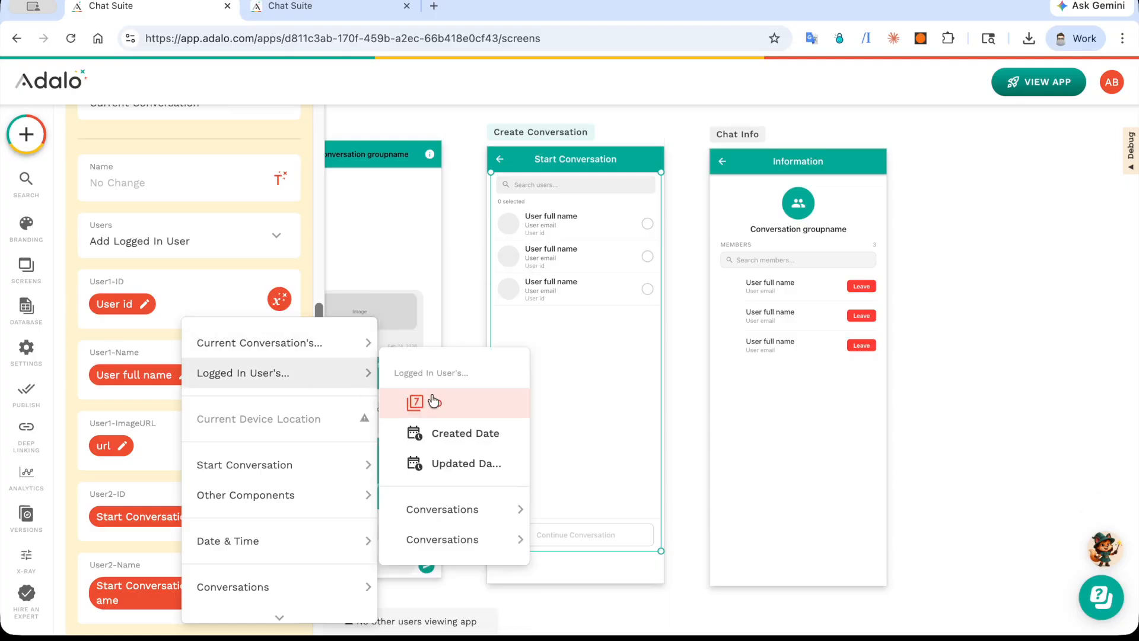
{"action": "left_click", "coordinate": [158, 389]}
{"action": "left_click", "coordinate": [279, 378]}
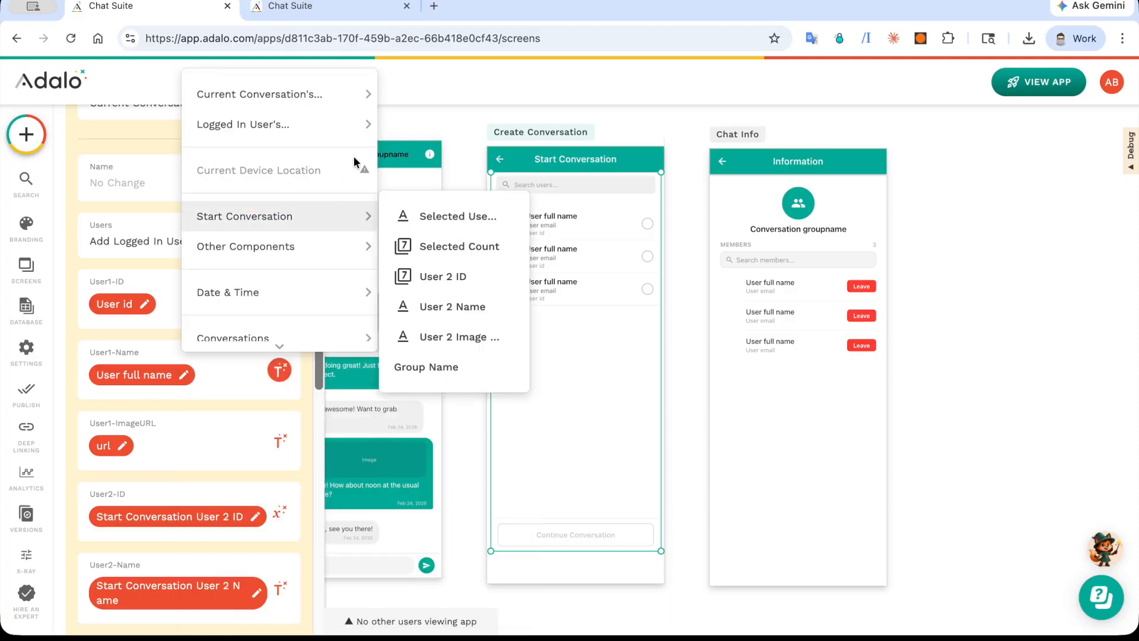
{"action": "mouse_move", "coordinate": [356, 124]}
{"action": "left_click", "coordinate": [237, 427]}
{"action": "scroll", "coordinate": [212, 450], "scroll_direction": "down", "scroll_amount": 3}
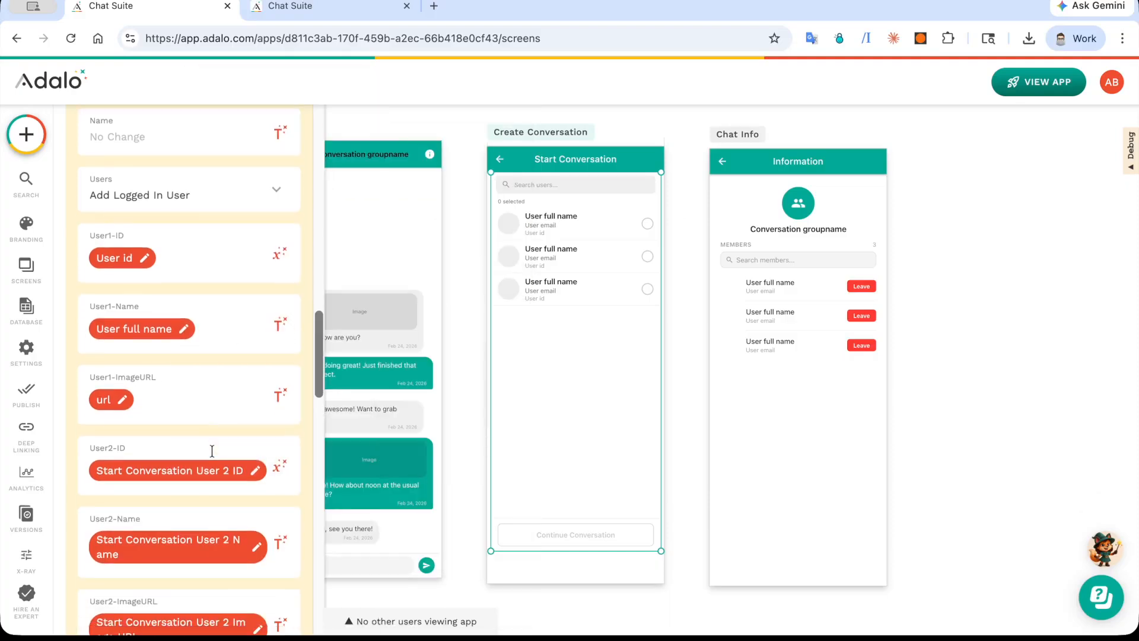
Step: Inspect the Start Conversation sources available for the User2-ID, User2-Name and User2-ImageURL fields without changing them
{"action": "scroll", "coordinate": [214, 456], "scroll_direction": "down", "scroll_amount": 2}
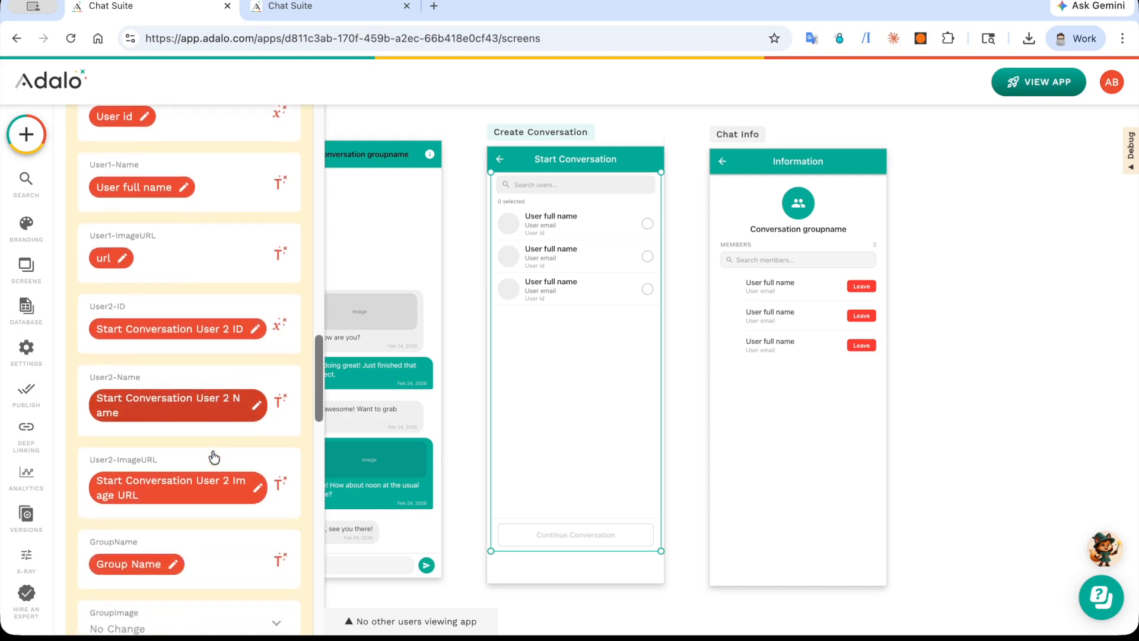
{"action": "scroll", "coordinate": [214, 457], "scroll_direction": "down", "scroll_amount": 1}
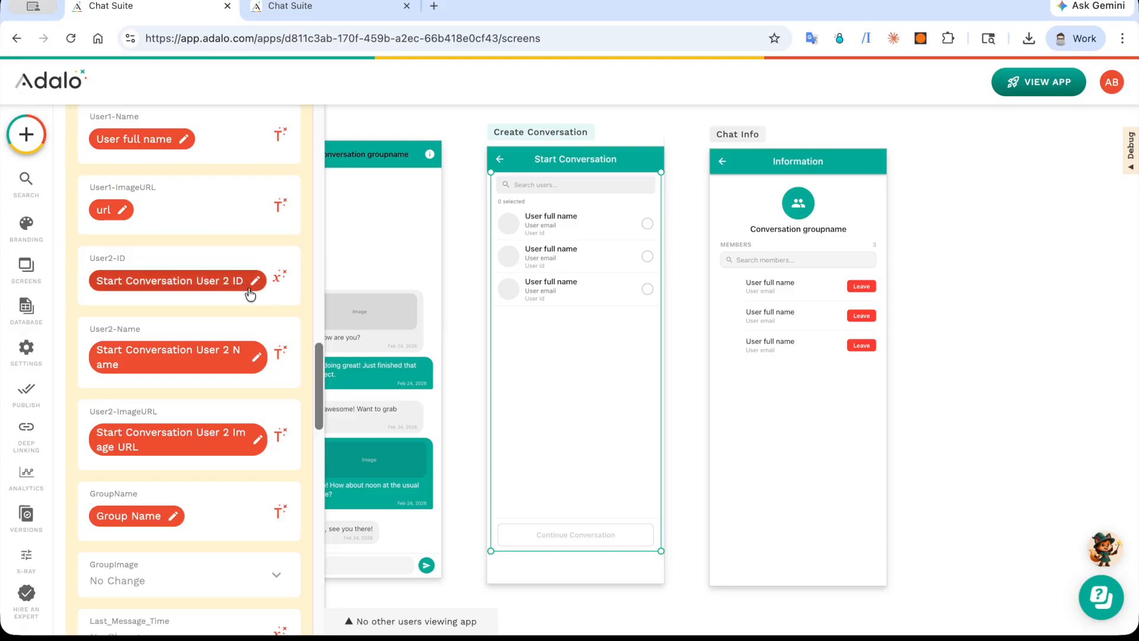
{"action": "left_click", "coordinate": [280, 277]}
{"action": "mouse_move", "coordinate": [315, 439]}
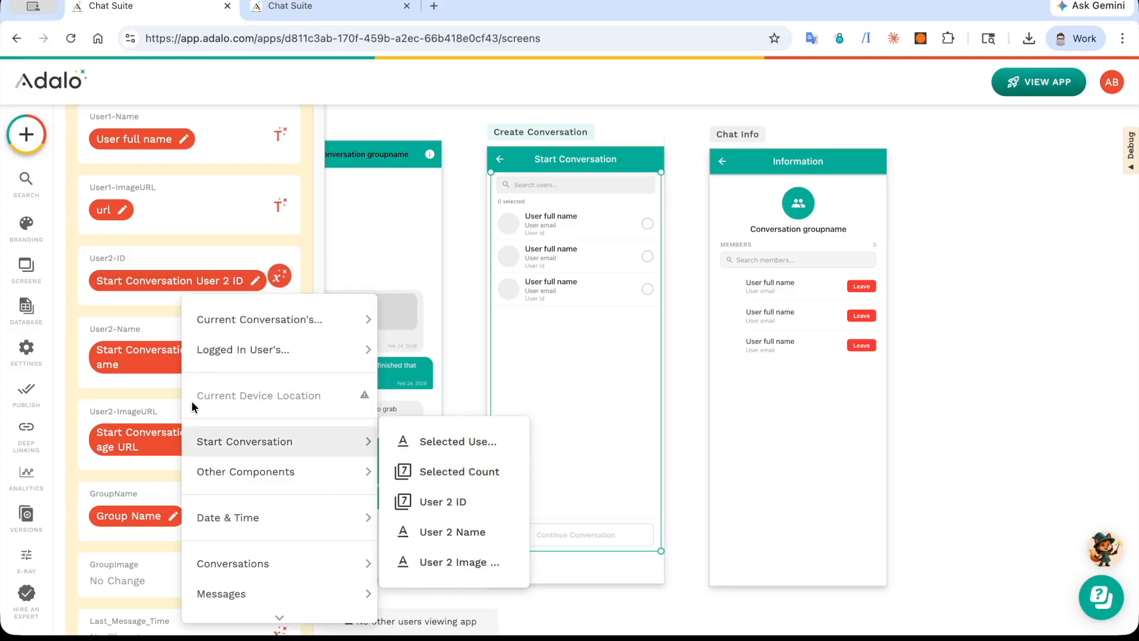
{"action": "left_click", "coordinate": [149, 375]}
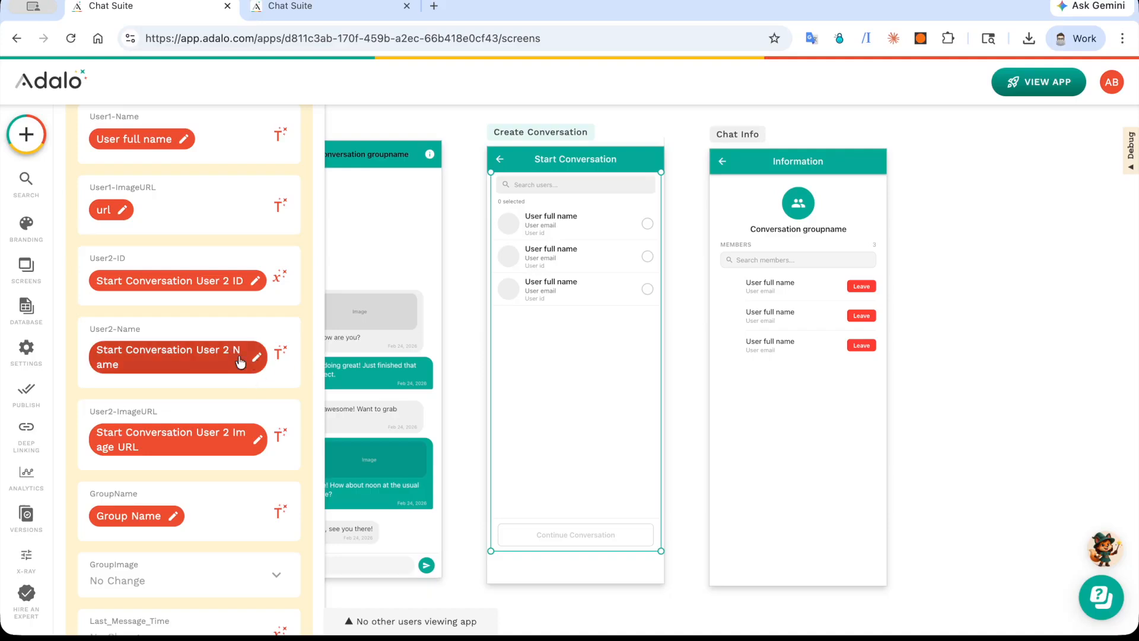
{"action": "left_click", "coordinate": [280, 352]}
{"action": "mouse_move", "coordinate": [336, 220]}
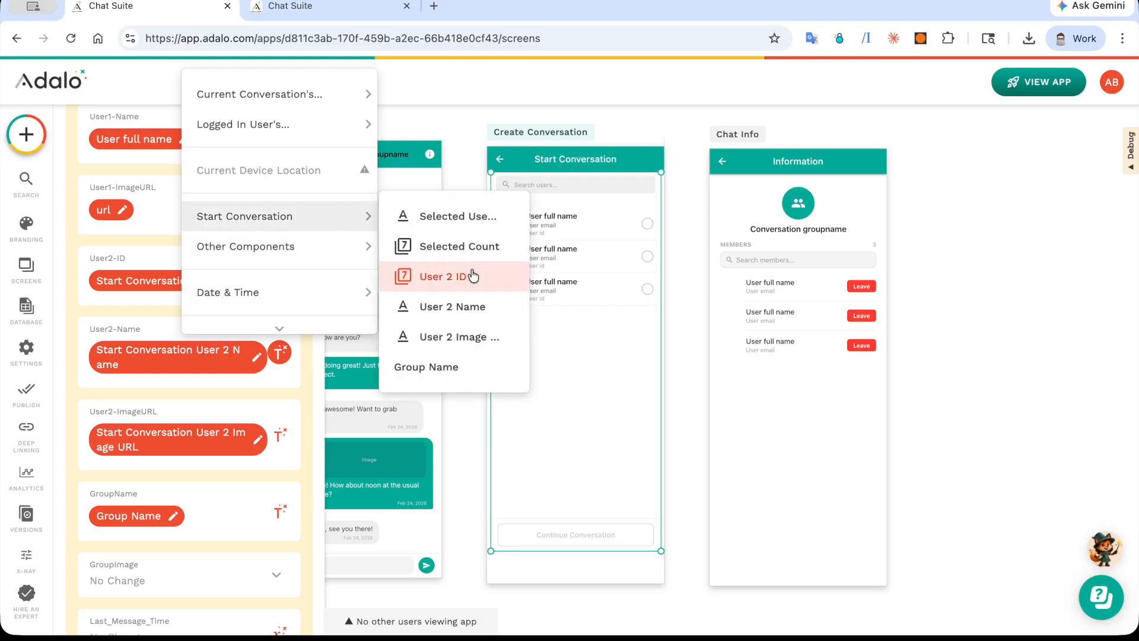
{"action": "left_click", "coordinate": [269, 431]}
{"action": "left_click", "coordinate": [278, 434]}
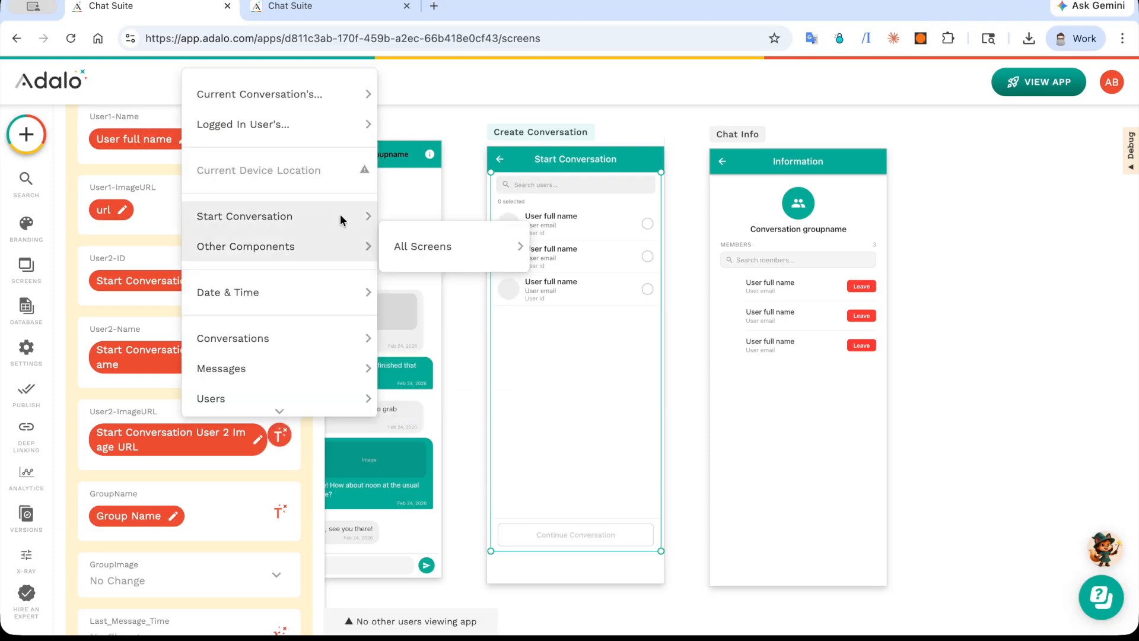
{"action": "mouse_move", "coordinate": [340, 216]}
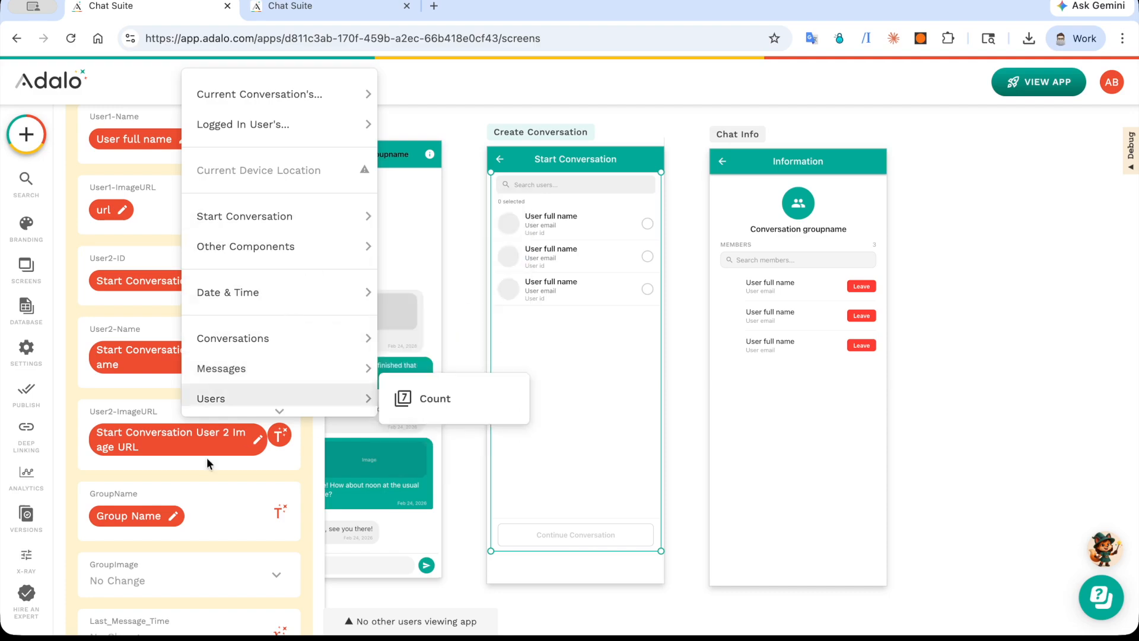
Step: Inspect the Start Conversation source options for the Update action's GroupName field and leave its value as is
{"action": "scroll", "coordinate": [285, 348], "scroll_direction": "down", "scroll_amount": 3}
{"action": "left_click", "coordinate": [281, 304]}
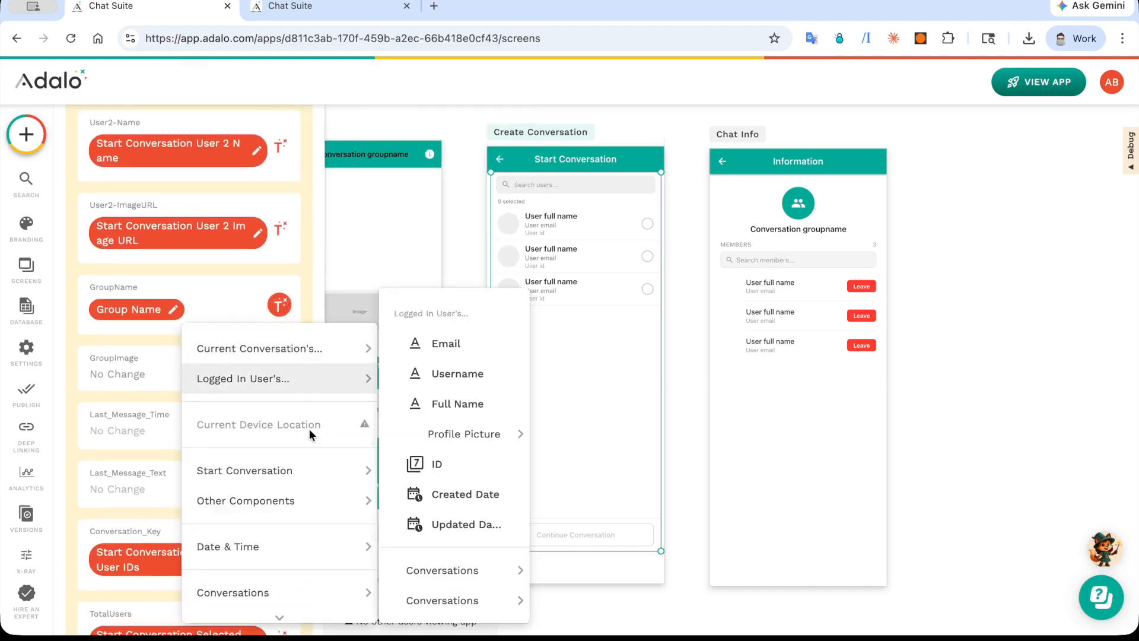
{"action": "mouse_move", "coordinate": [333, 466]}
{"action": "left_click", "coordinate": [455, 620]}
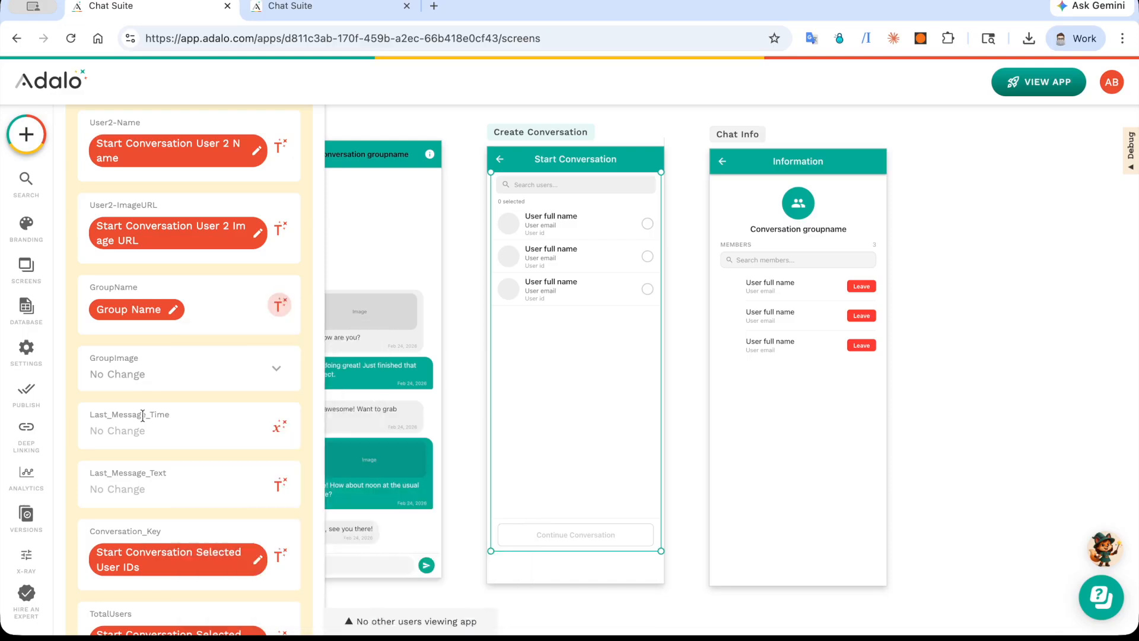
Step: Inspect the Start Conversation sources for the Conversation_Key and TotalUsers fields, covering Selected User IDs and Selected Count
{"action": "scroll", "coordinate": [285, 404], "scroll_direction": "down", "scroll_amount": 3}
{"action": "left_click", "coordinate": [276, 395]}
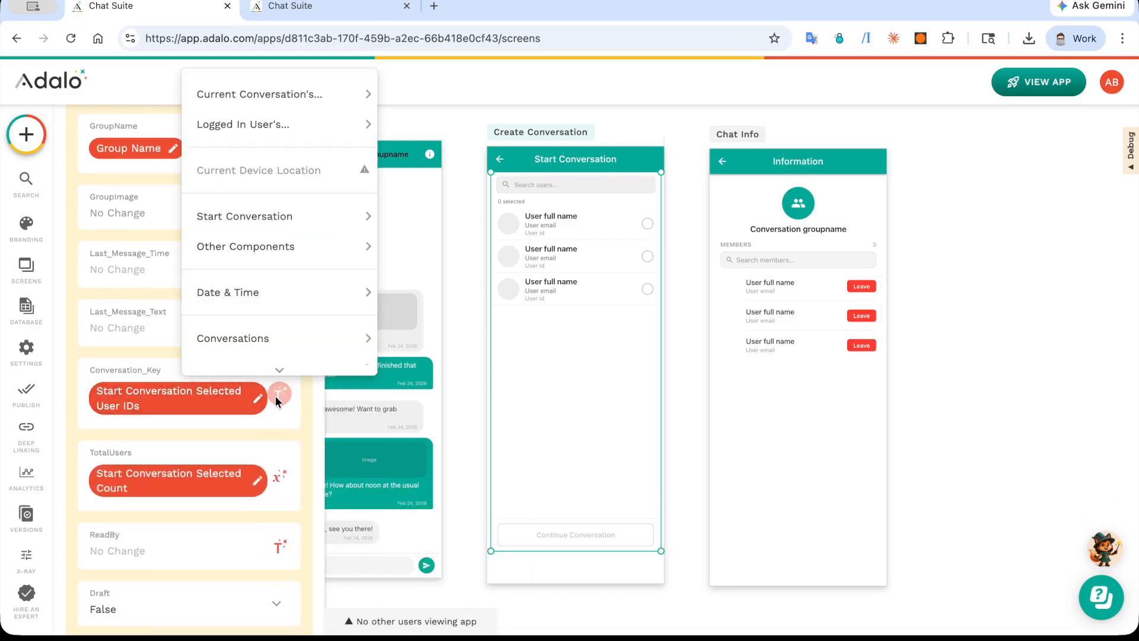
{"action": "mouse_move", "coordinate": [326, 218]}
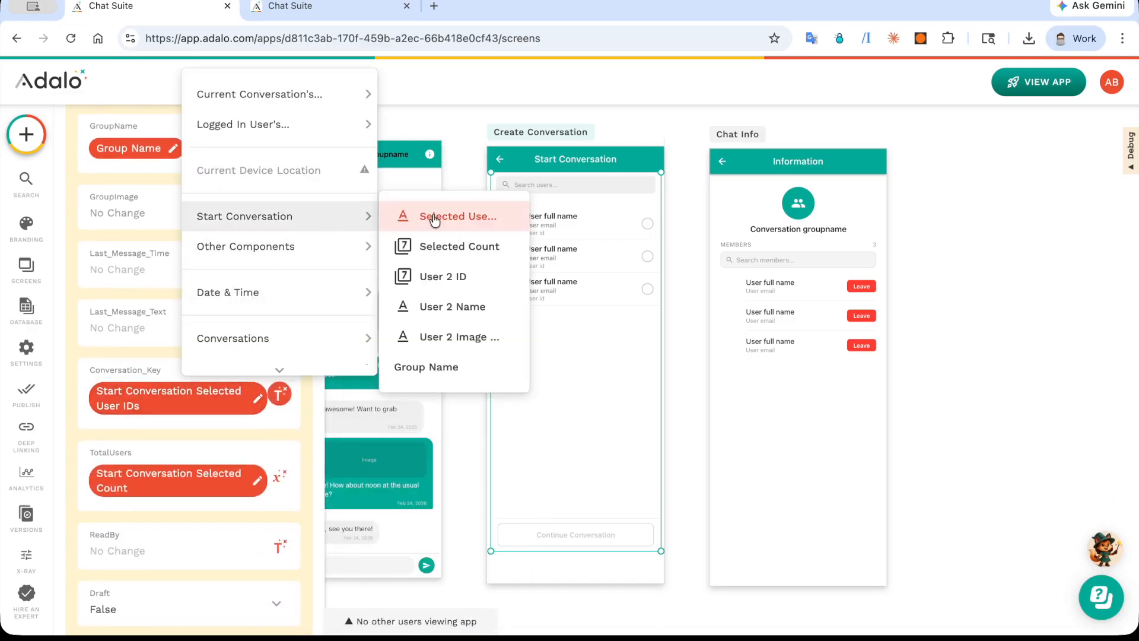
{"action": "left_click", "coordinate": [279, 475]}
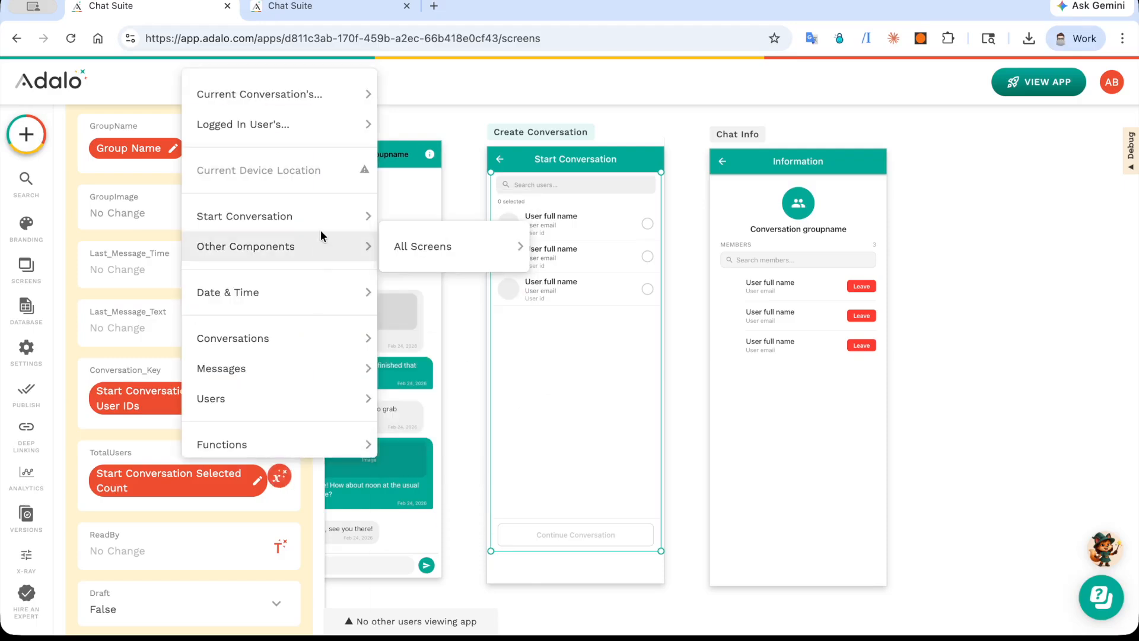
{"action": "mouse_move", "coordinate": [332, 217]}
{"action": "left_click", "coordinate": [439, 254]}
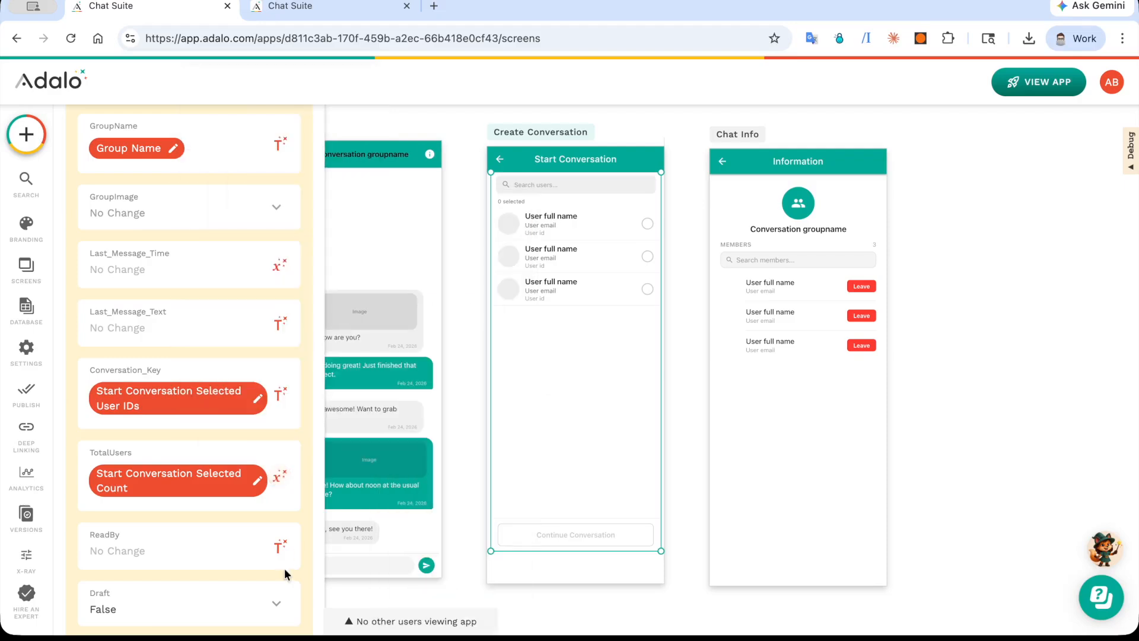
Step: Review the Update action's ReadBy, Draft and Messages fields, and finish by collapsing the action
{"action": "scroll", "coordinate": [284, 568], "scroll_direction": "down", "scroll_amount": 2}
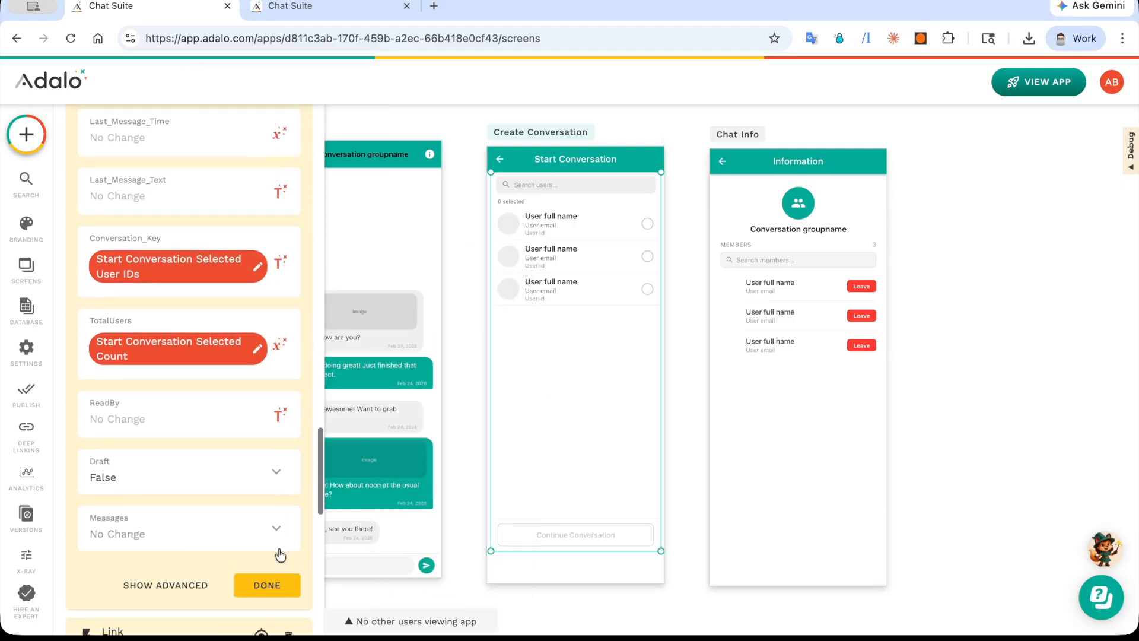
{"action": "scroll", "coordinate": [249, 471], "scroll_direction": "down", "scroll_amount": 2}
{"action": "left_click", "coordinate": [251, 482]}
{"action": "scroll", "coordinate": [250, 483], "scroll_direction": "up", "scroll_amount": 3}
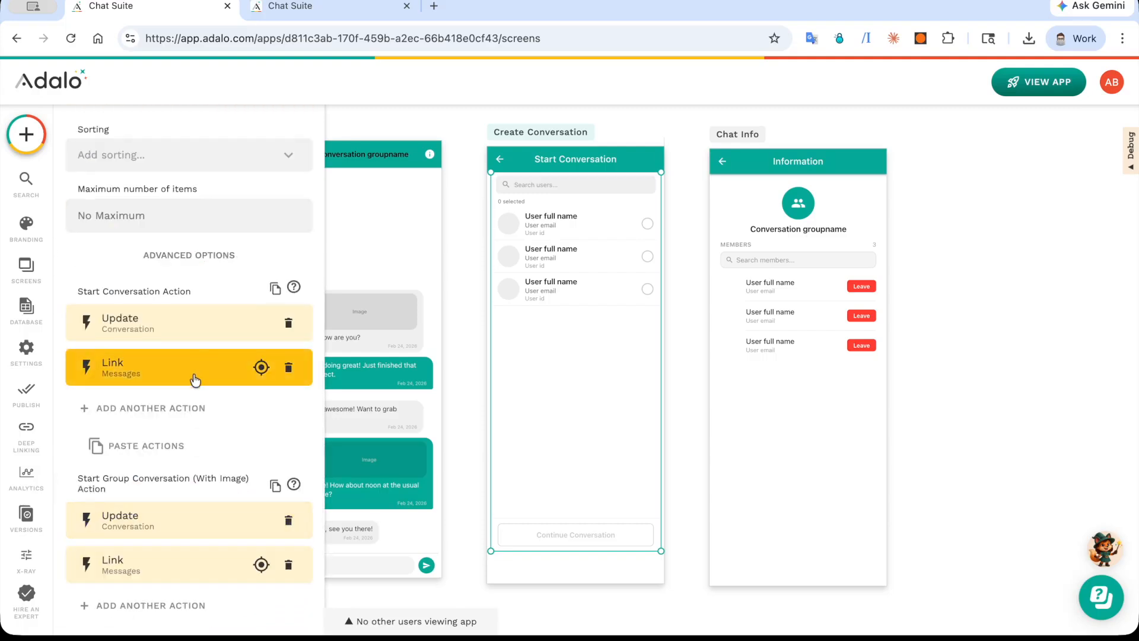
Step: Replace the Start Group Conversation (With Image) actions with a copy of the Start Conversation Action's Update and Link actions
{"action": "left_click", "coordinate": [288, 519]}
{"action": "left_click", "coordinate": [288, 520]}
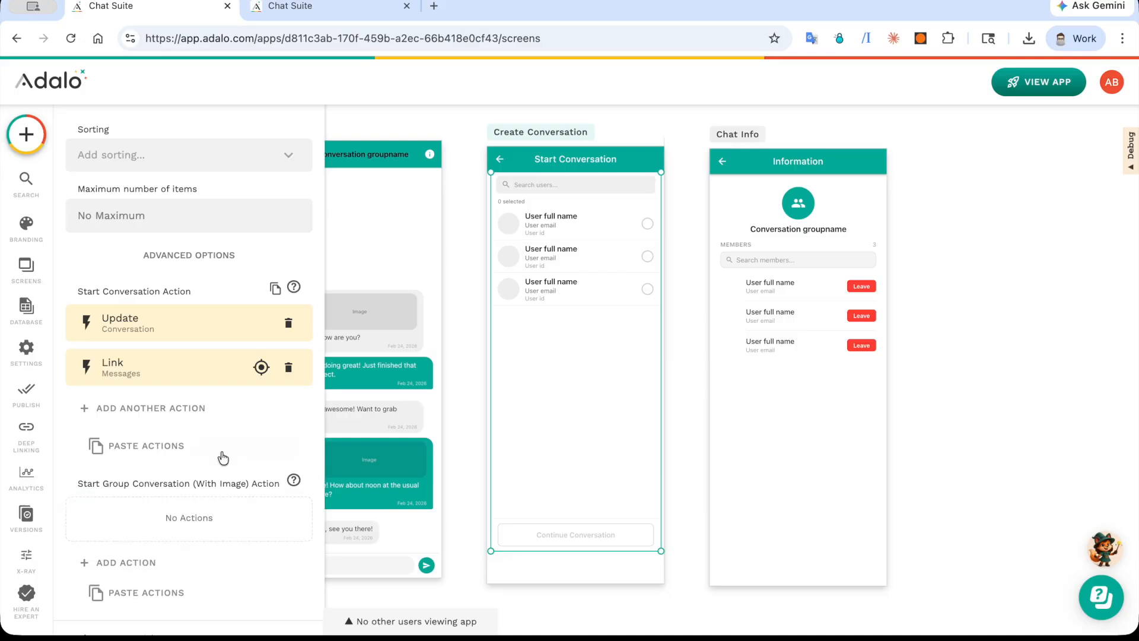
{"action": "left_click", "coordinate": [274, 288]}
{"action": "scroll", "coordinate": [132, 500], "scroll_direction": "down", "scroll_amount": 3}
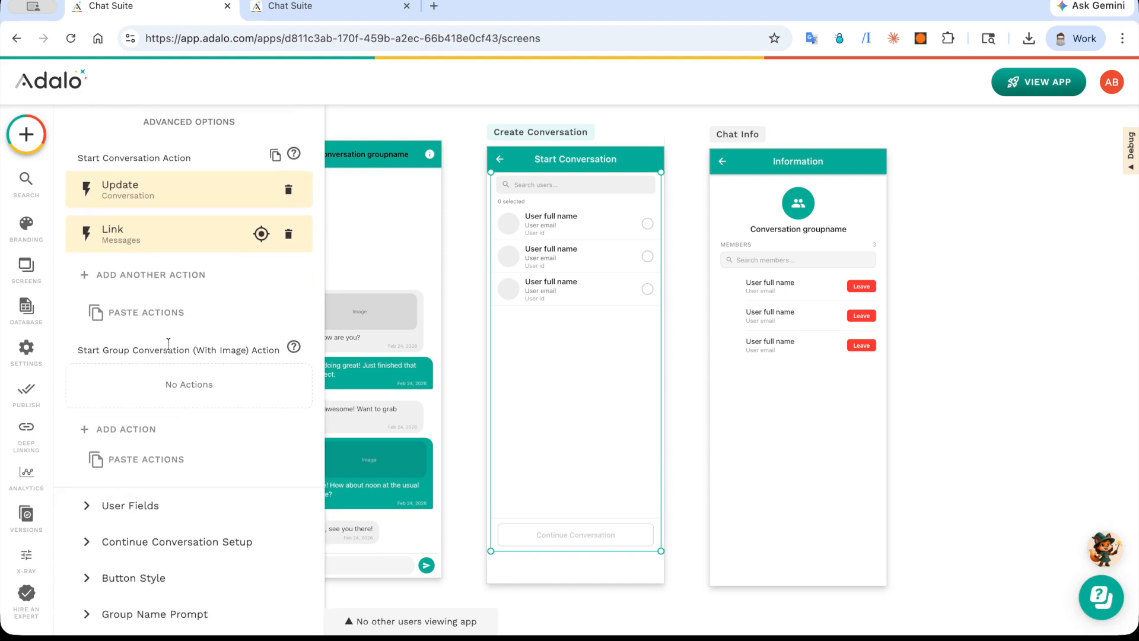
{"action": "left_click", "coordinate": [159, 462]}
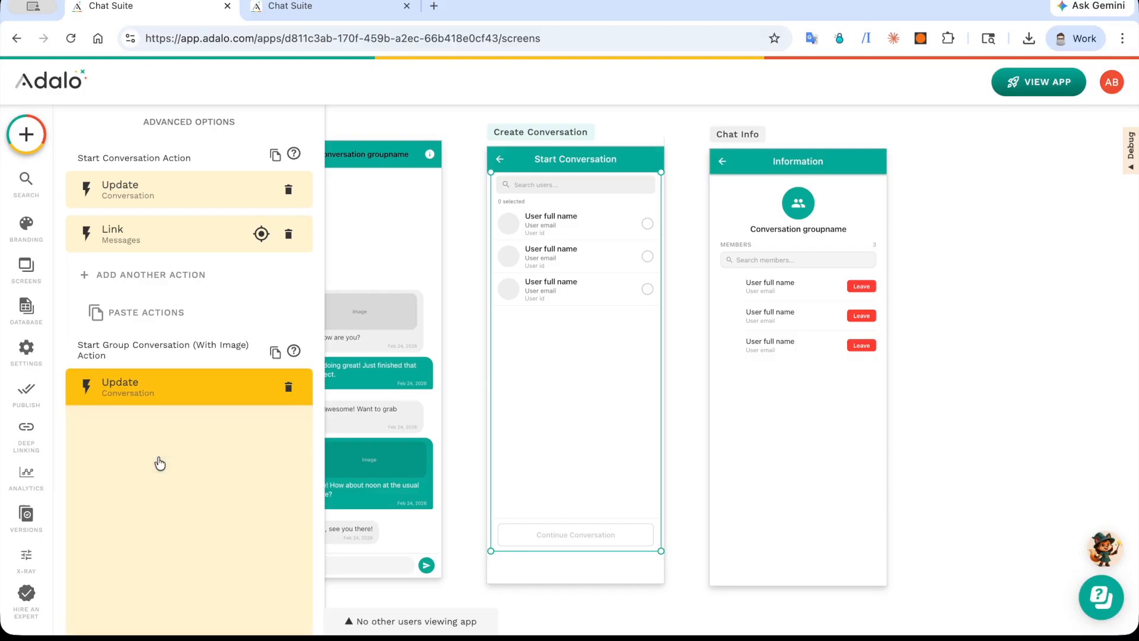
Step: Set GroupImage in the group conversation's Update action to Start Conversation's Group Image, and review the remaining fields
{"action": "scroll", "coordinate": [158, 460], "scroll_direction": "down", "scroll_amount": 5}
{"action": "scroll", "coordinate": [159, 463], "scroll_direction": "down", "scroll_amount": 4}
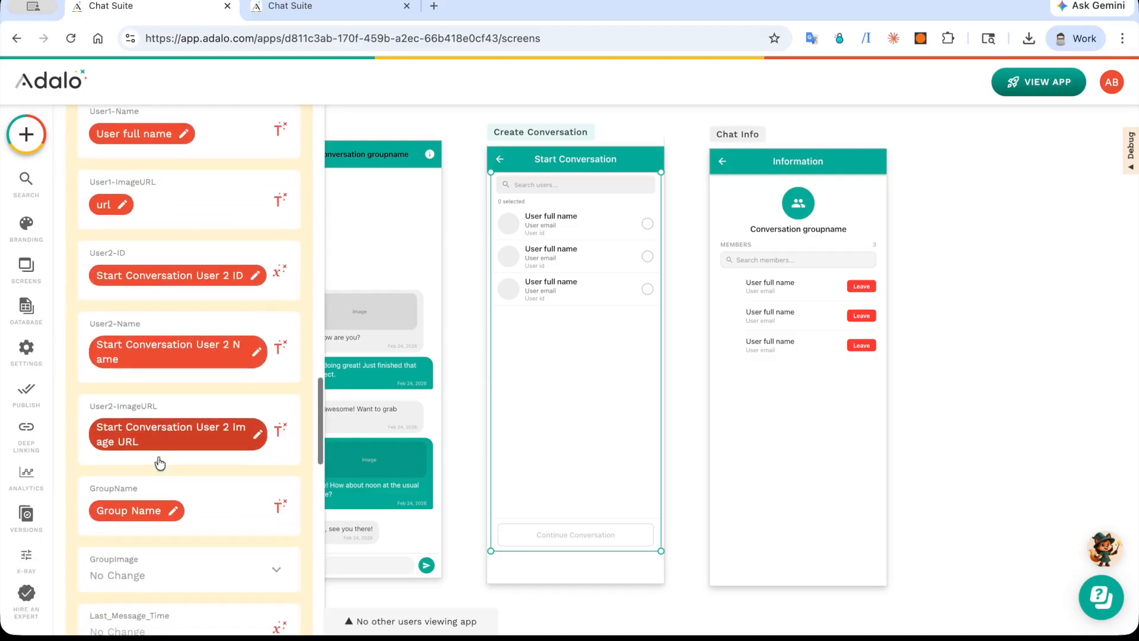
{"action": "left_click", "coordinate": [193, 407]}
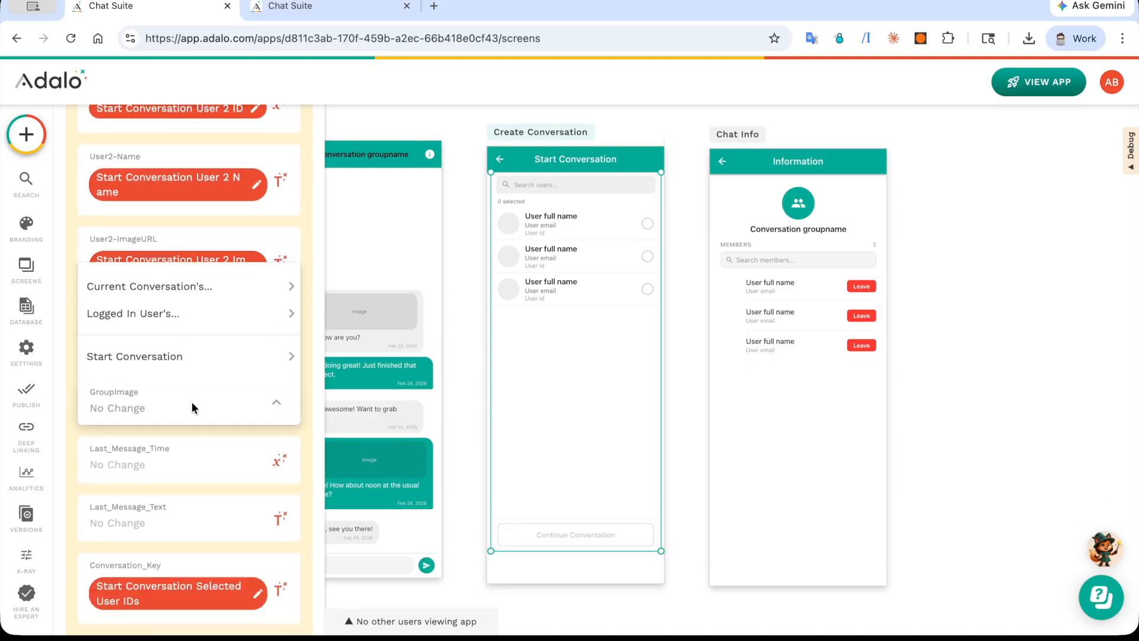
{"action": "mouse_move", "coordinate": [238, 356]}
{"action": "left_click", "coordinate": [371, 368]}
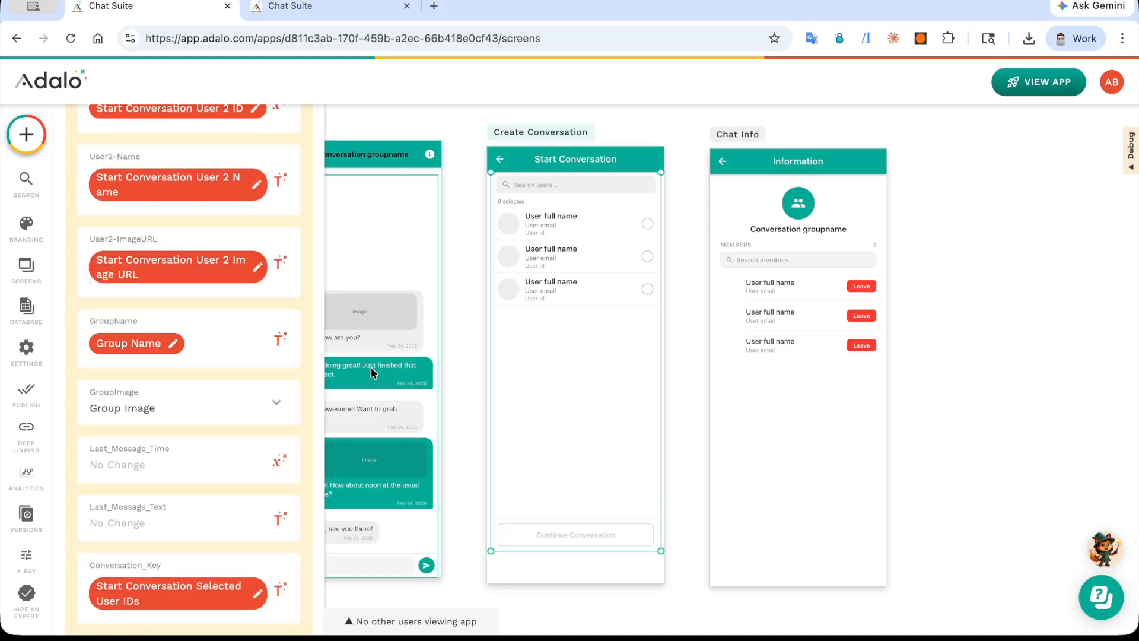
{"action": "scroll", "coordinate": [173, 433], "scroll_direction": "down", "scroll_amount": 8}
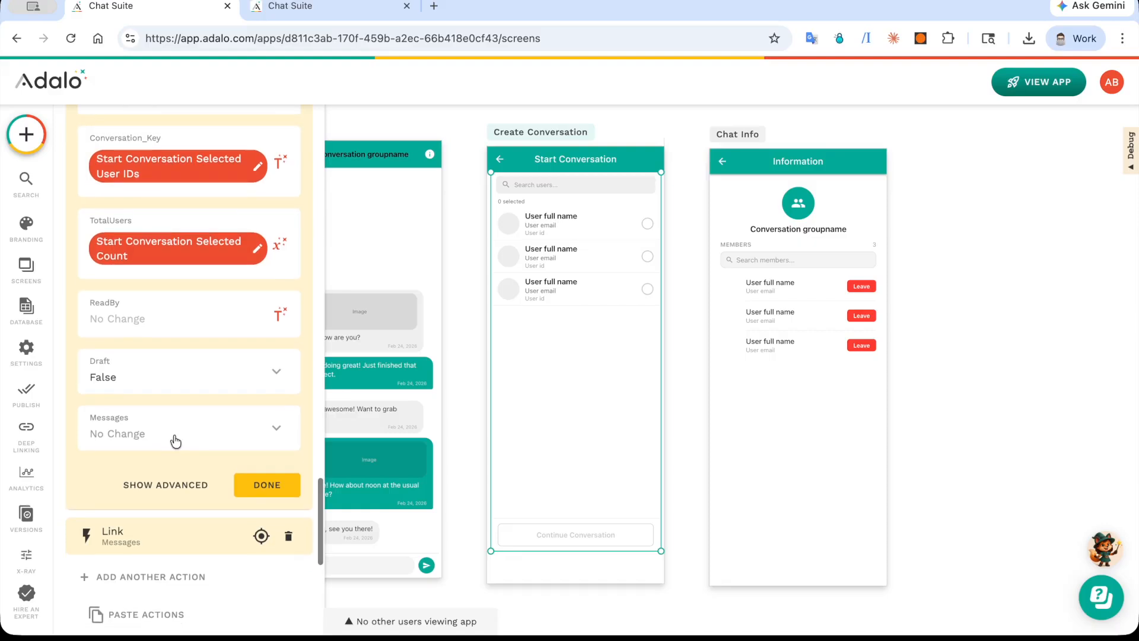
Step: Inspect the sources available for User ID and Name in the Start Conversation component's User Fields, leaving both as they are
{"action": "scroll", "coordinate": [174, 440], "scroll_direction": "down", "scroll_amount": 3}
{"action": "left_click", "coordinate": [173, 502]}
{"action": "scroll", "coordinate": [173, 415], "scroll_direction": "up", "scroll_amount": 15}
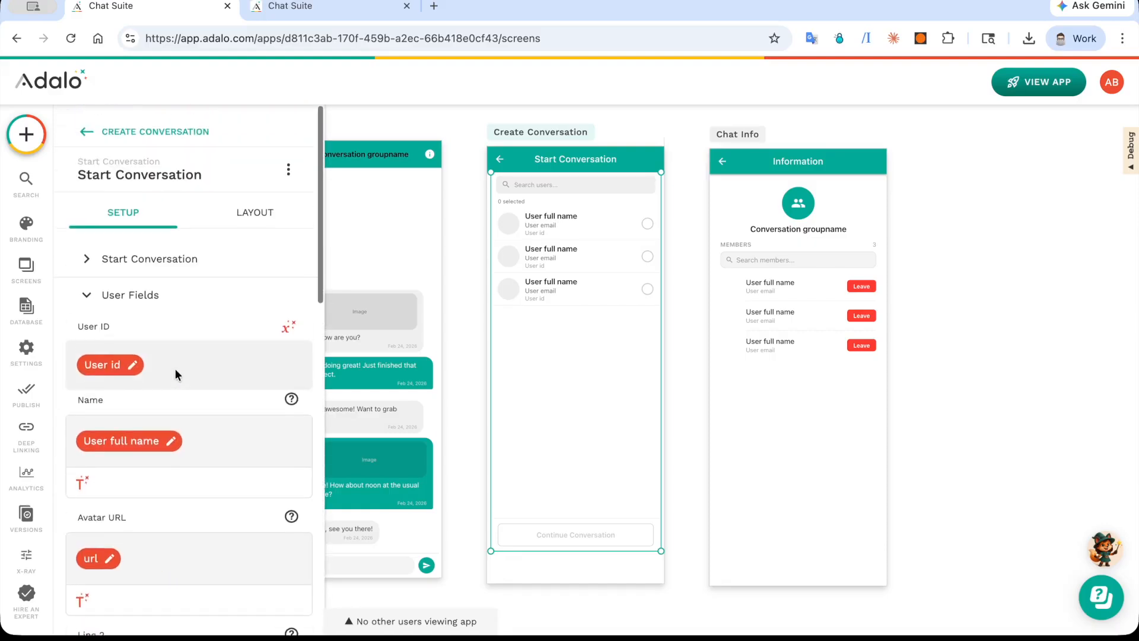
{"action": "left_click", "coordinate": [122, 360]}
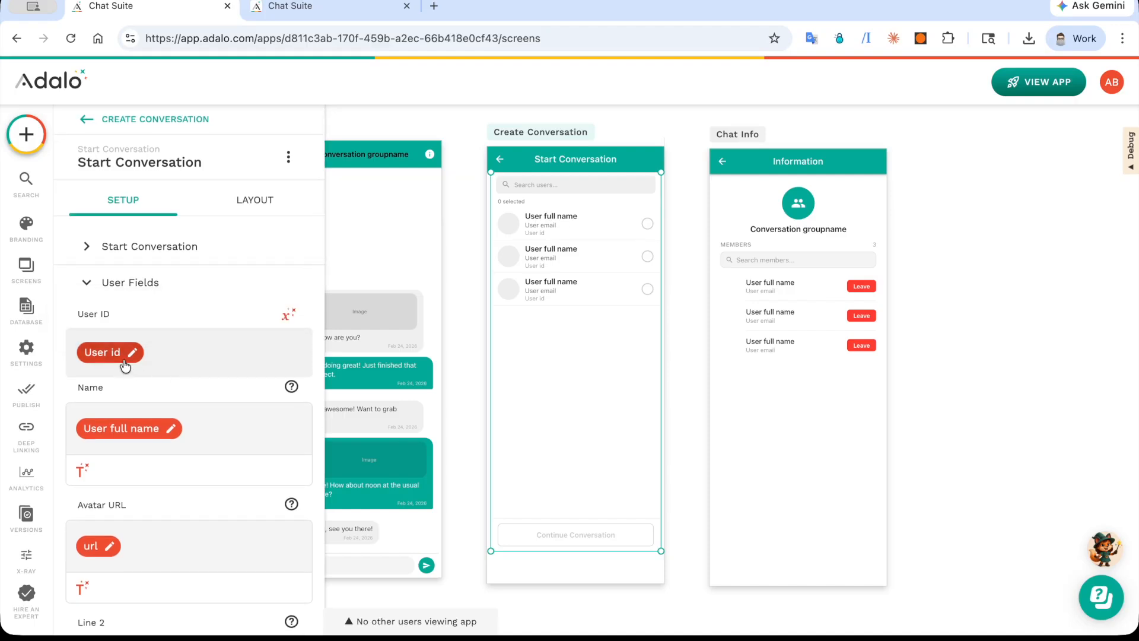
{"action": "left_click", "coordinate": [289, 311]}
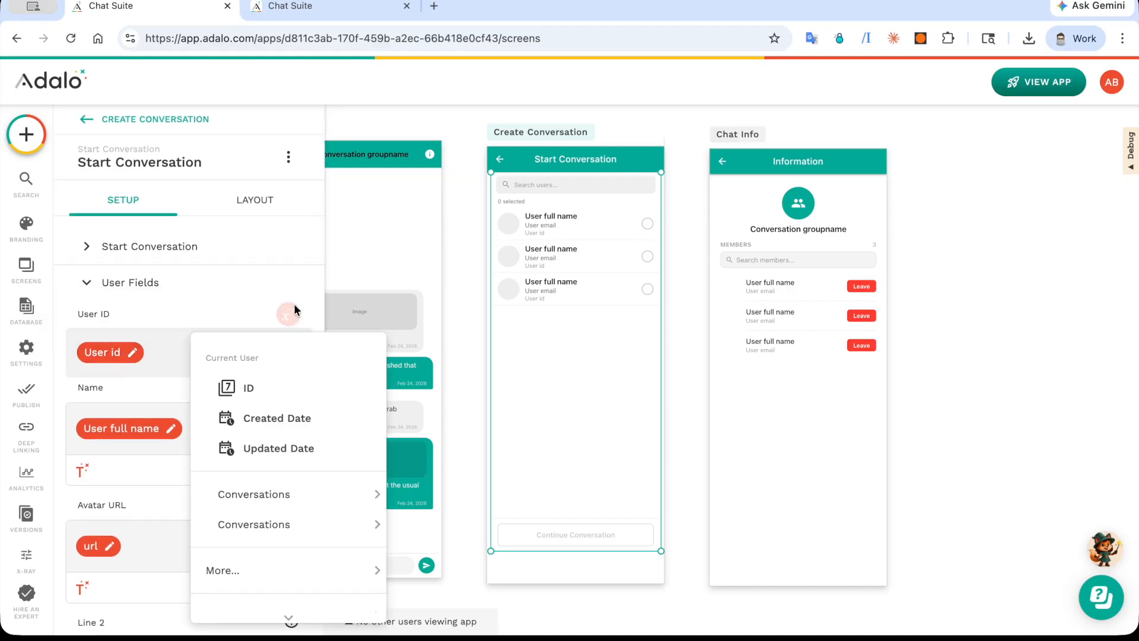
{"action": "left_click", "coordinate": [180, 435]}
{"action": "left_click", "coordinate": [82, 468]}
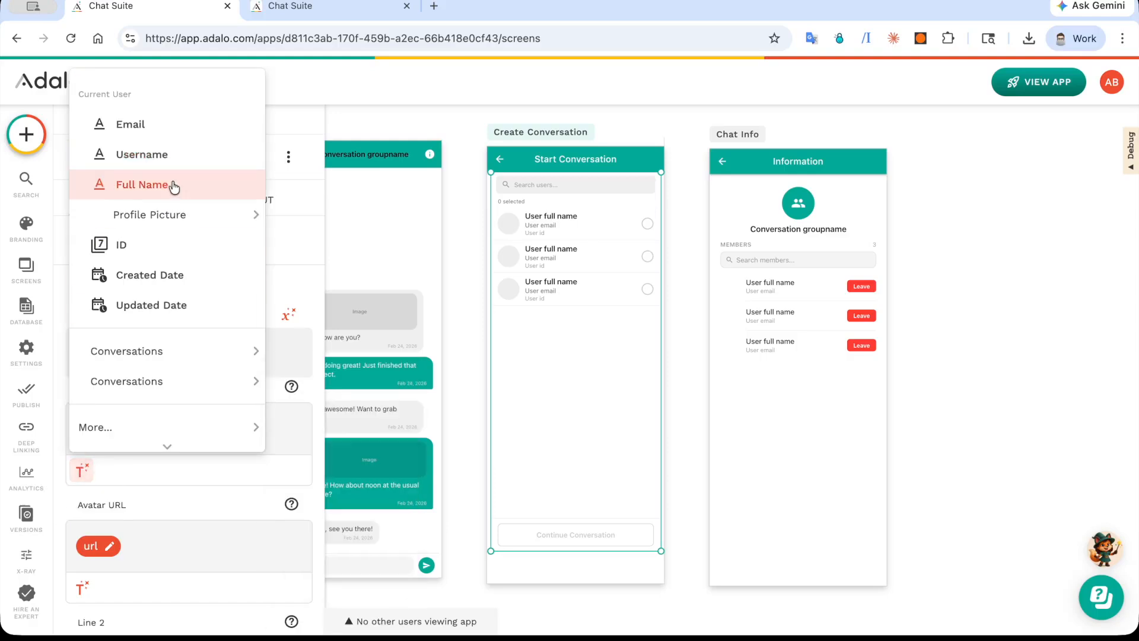
{"action": "left_click", "coordinate": [205, 500]}
Step: Inspect the Profile Picture source for Avatar URL and the sources assigned to Line 2 and Line 3 in User Fields
{"action": "scroll", "coordinate": [205, 501], "scroll_direction": "down", "scroll_amount": 2}
{"action": "left_click", "coordinate": [83, 462]}
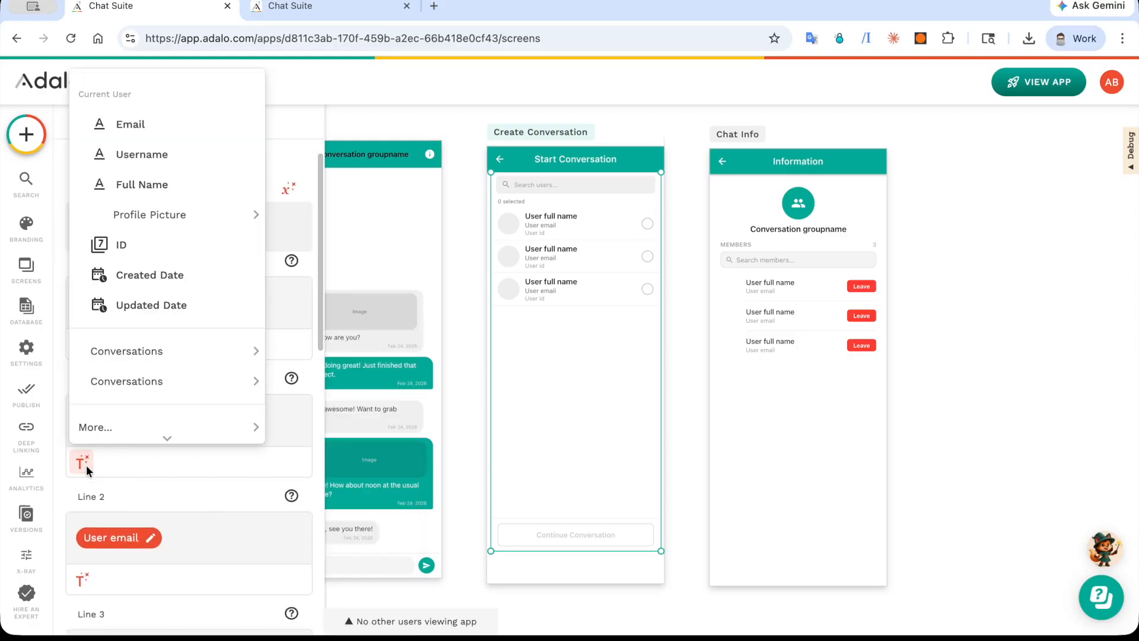
{"action": "mouse_move", "coordinate": [237, 214]}
{"action": "left_click", "coordinate": [326, 231]}
{"action": "scroll", "coordinate": [218, 516], "scroll_direction": "down", "scroll_amount": 3}
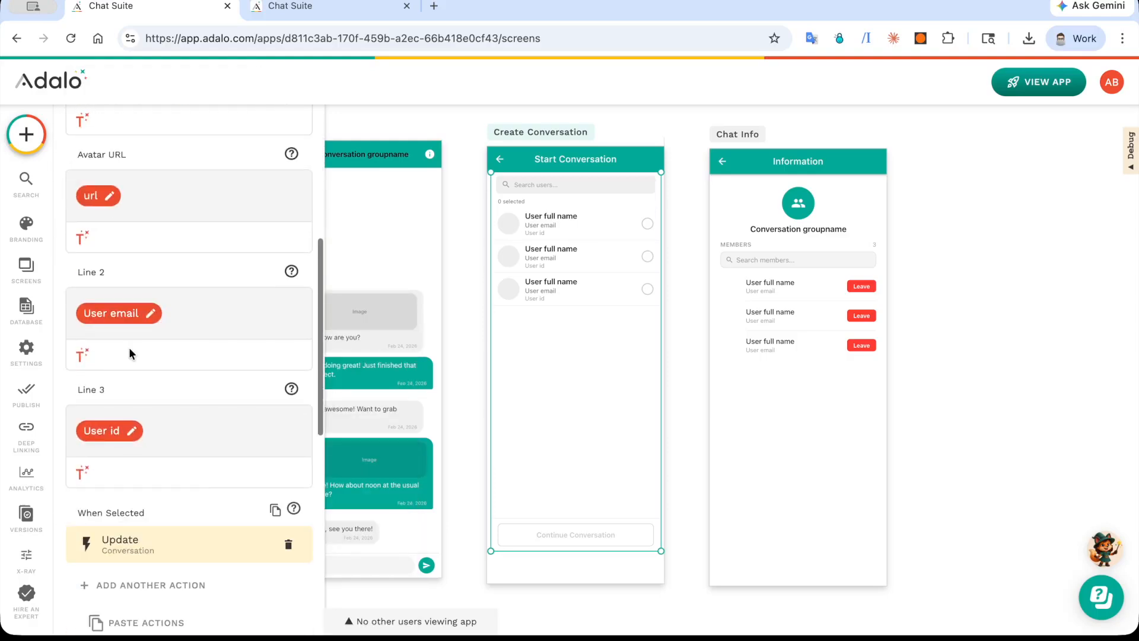
{"action": "left_click", "coordinate": [118, 311]}
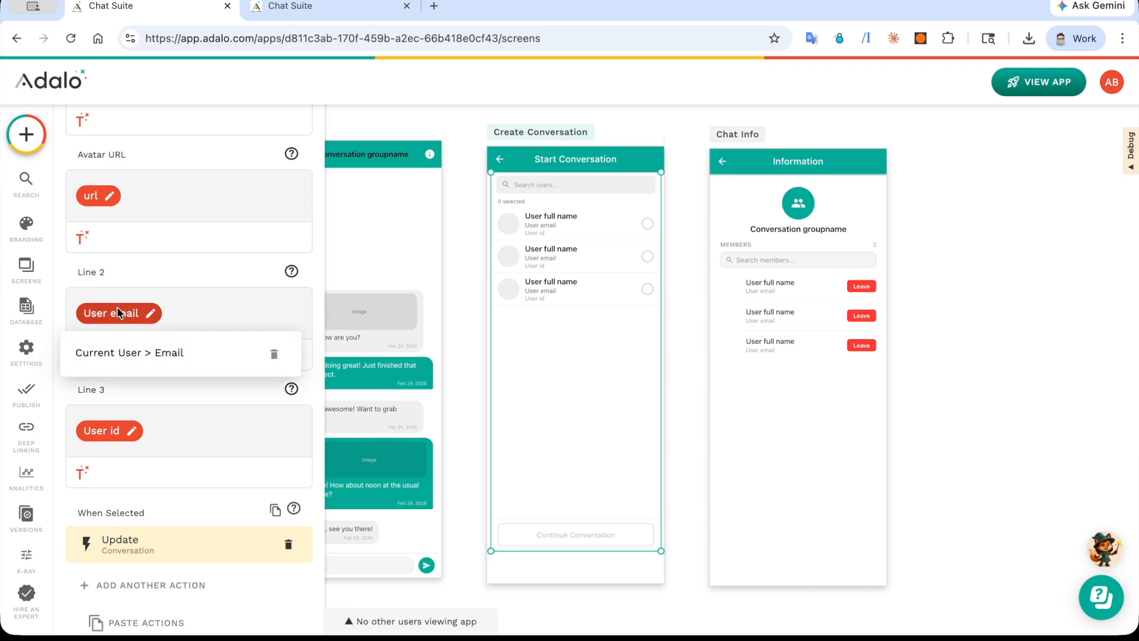
{"action": "left_click", "coordinate": [122, 432]}
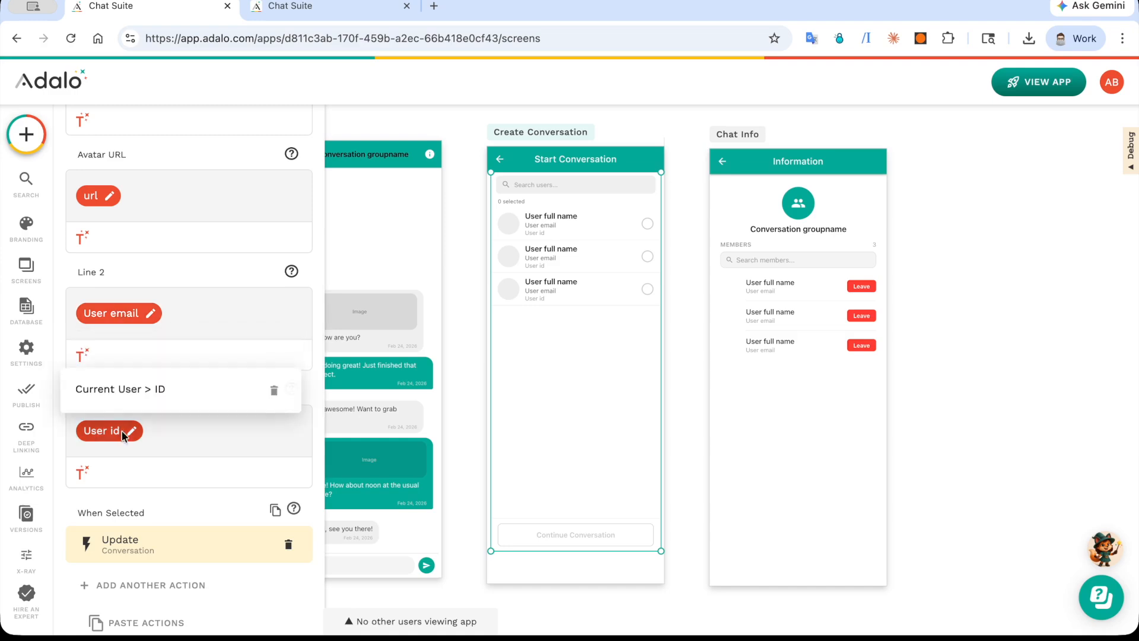
{"action": "left_click", "coordinate": [213, 315]}
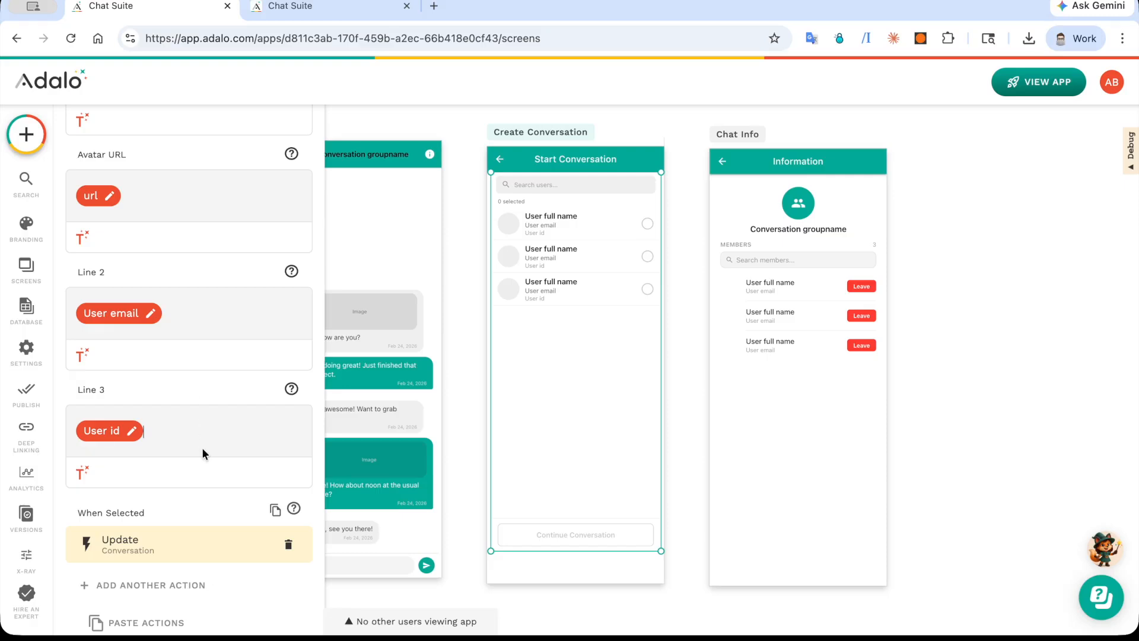
Step: Inspect the When Selected Update action's Users setting, Add Current User, and collapse the action
{"action": "scroll", "coordinate": [202, 451], "scroll_direction": "down", "scroll_amount": 5}
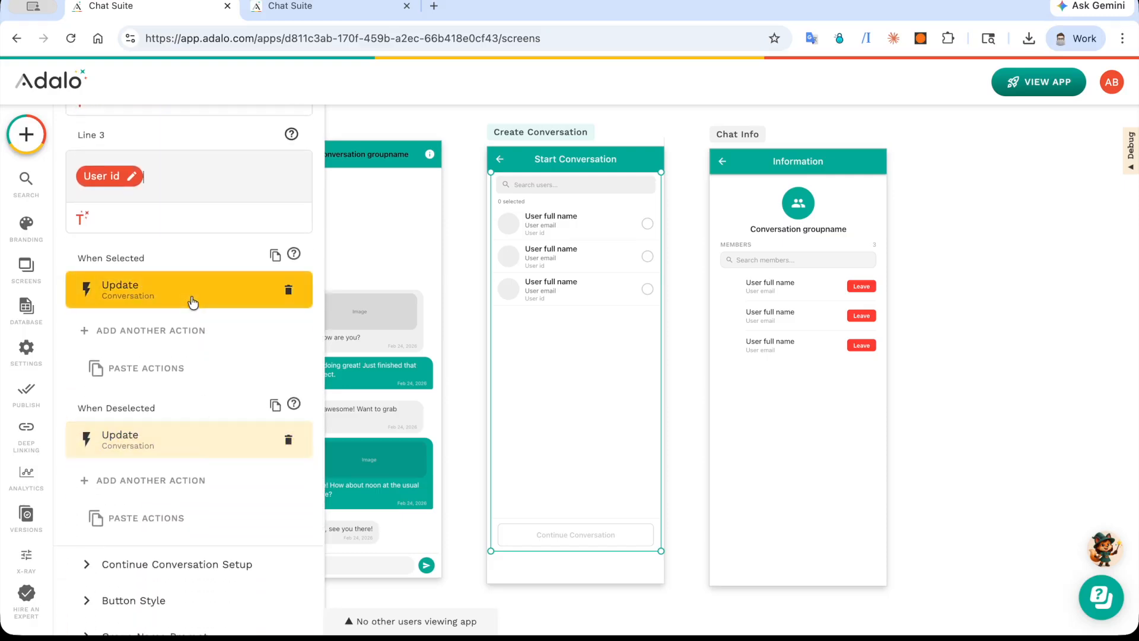
{"action": "left_click", "coordinate": [193, 303]}
{"action": "left_click", "coordinate": [191, 291]}
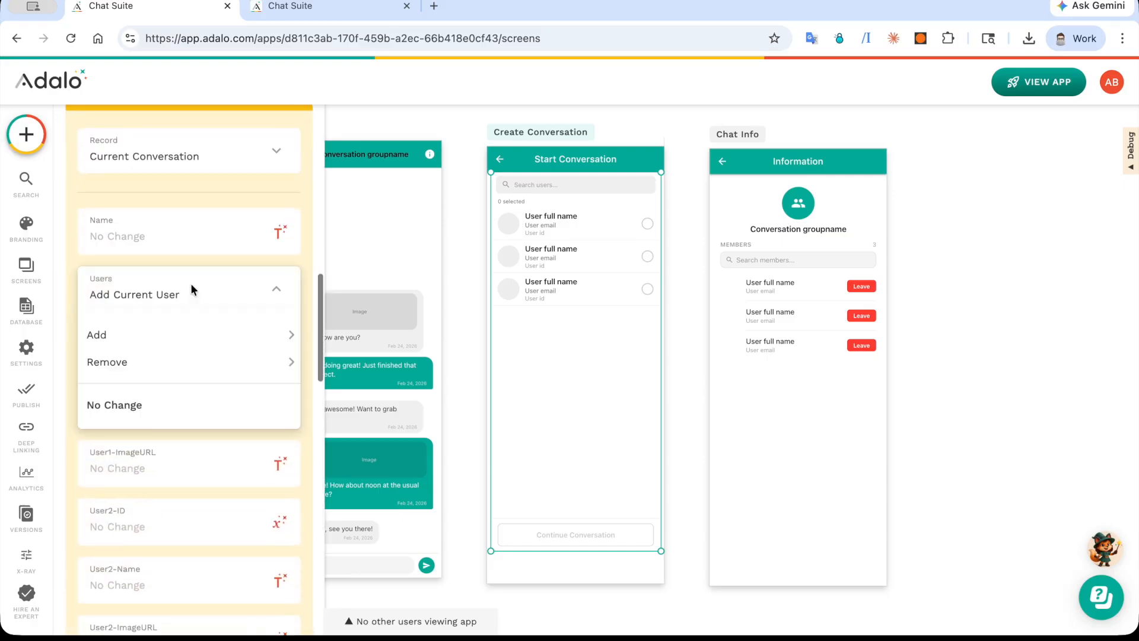
{"action": "mouse_move", "coordinate": [243, 328]}
{"action": "left_click", "coordinate": [333, 343]}
{"action": "scroll", "coordinate": [154, 222], "scroll_direction": "up", "scroll_amount": 4}
{"action": "left_click", "coordinate": [163, 304]}
Step: Inspect the When Deselected Update action's Users setting, Remove Current User, and collapse the action
{"action": "scroll", "coordinate": [163, 304], "scroll_direction": "down", "scroll_amount": 3}
{"action": "left_click", "coordinate": [165, 323]}
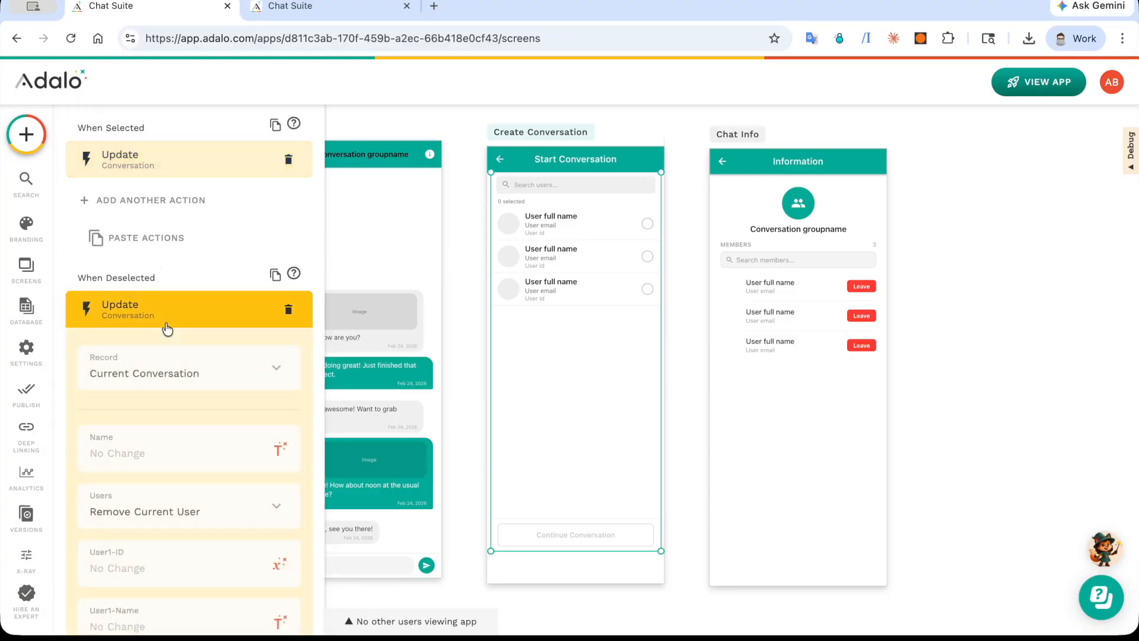
{"action": "scroll", "coordinate": [165, 323], "scroll_direction": "down", "scroll_amount": 4}
{"action": "left_click", "coordinate": [181, 289]}
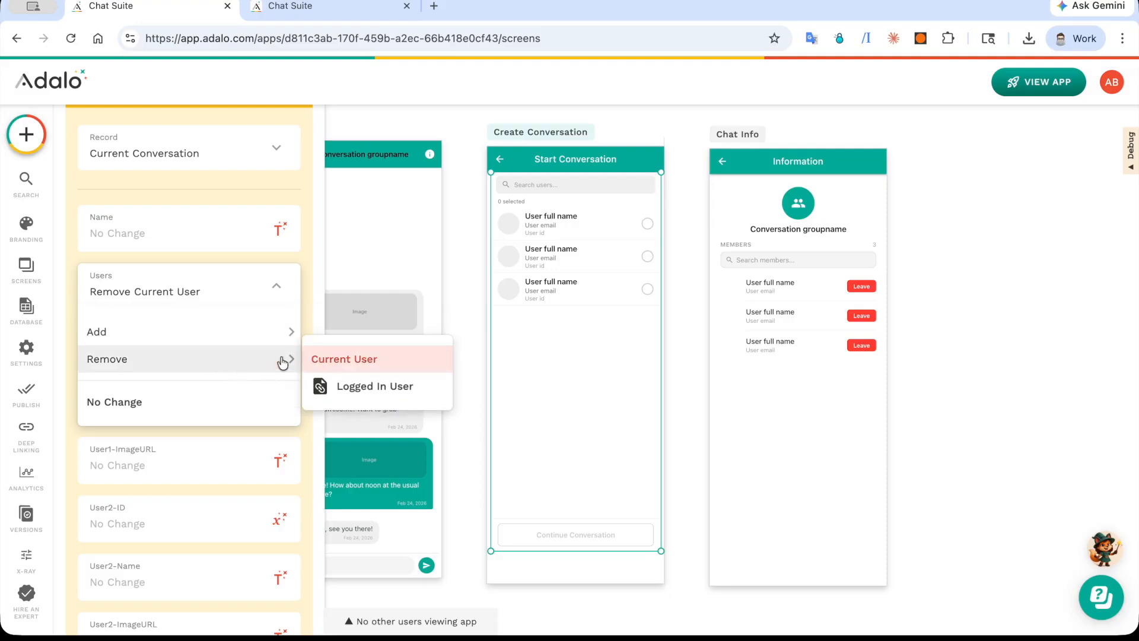
{"action": "left_click", "coordinate": [147, 175]}
{"action": "scroll", "coordinate": [147, 228], "scroll_direction": "up", "scroll_amount": 3}
{"action": "left_click", "coordinate": [148, 229]}
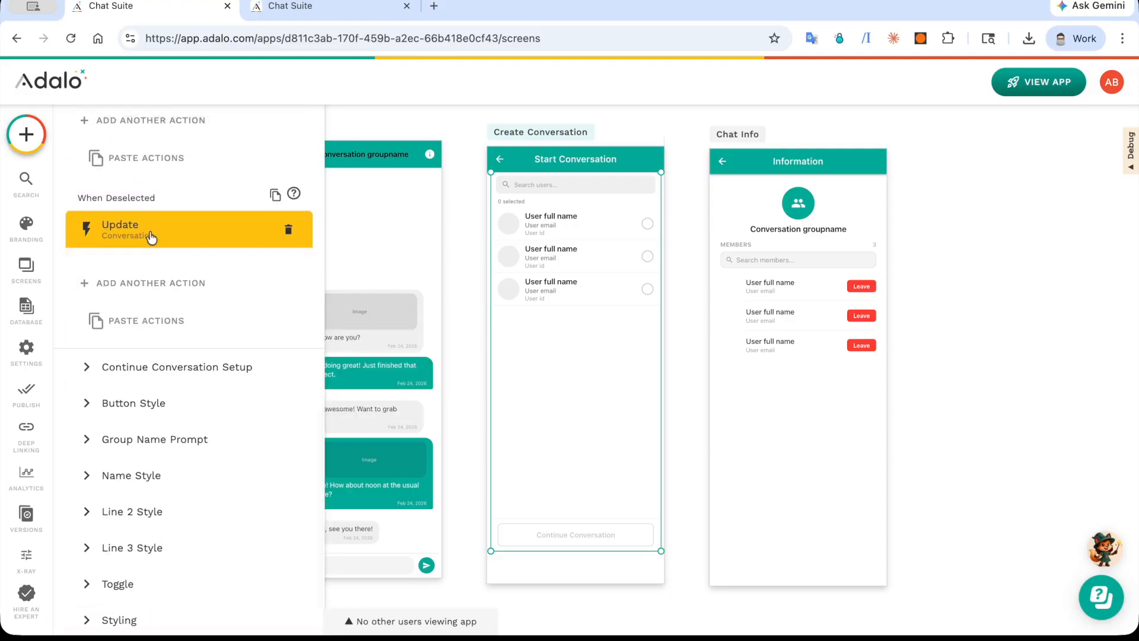
Step: Review the Continue Conversation Setup and the Conversation_Key filter under Find Existing Conversations
{"action": "left_click", "coordinate": [173, 297]}
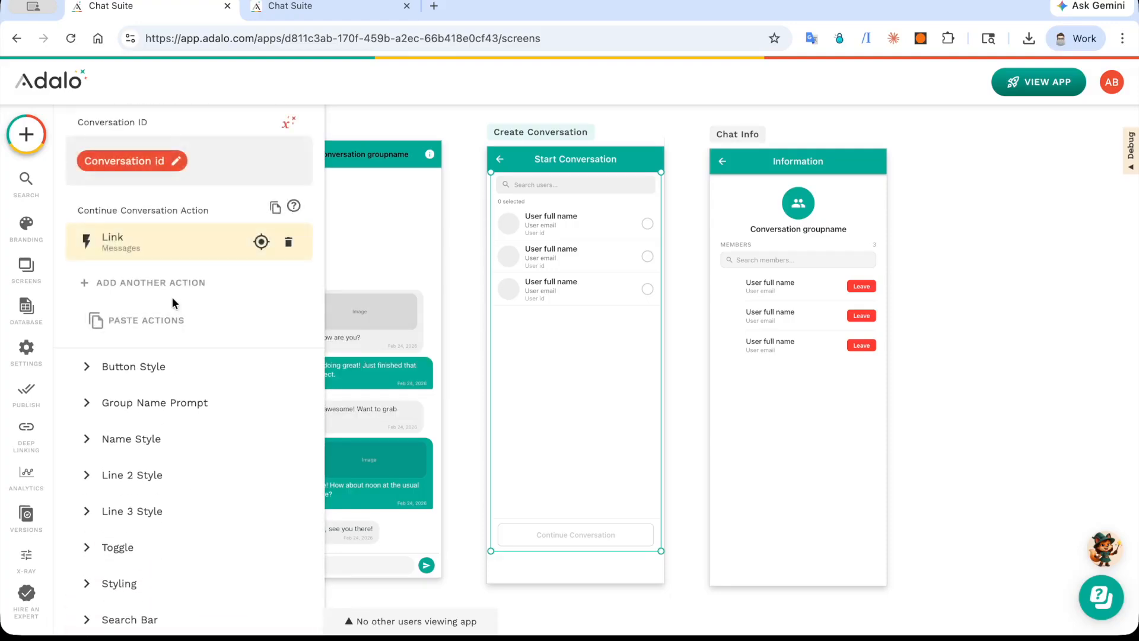
{"action": "scroll", "coordinate": [174, 305], "scroll_direction": "up", "scroll_amount": 1}
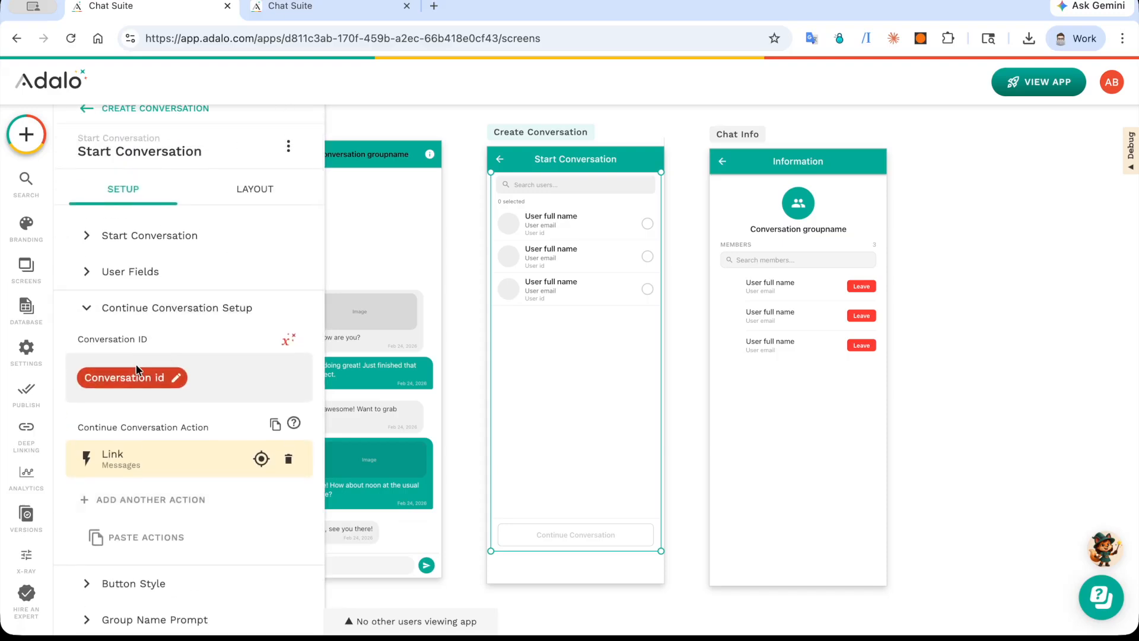
{"action": "left_click", "coordinate": [148, 236]}
{"action": "scroll", "coordinate": [149, 244], "scroll_direction": "down", "scroll_amount": 8}
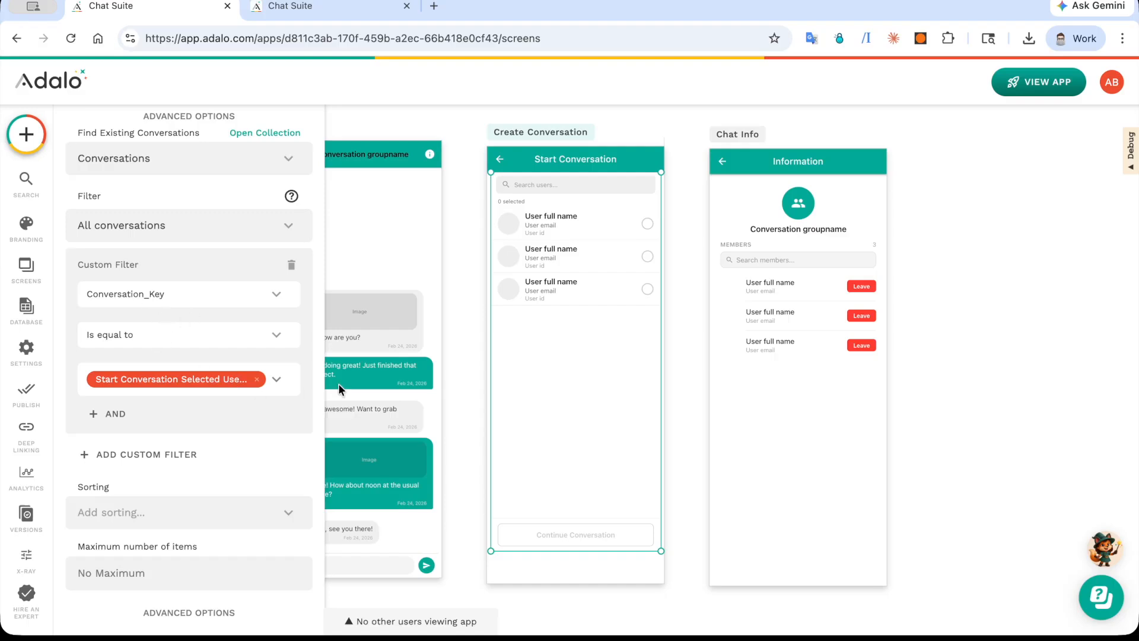
{"action": "scroll", "coordinate": [287, 353], "scroll_direction": "down", "scroll_amount": 10}
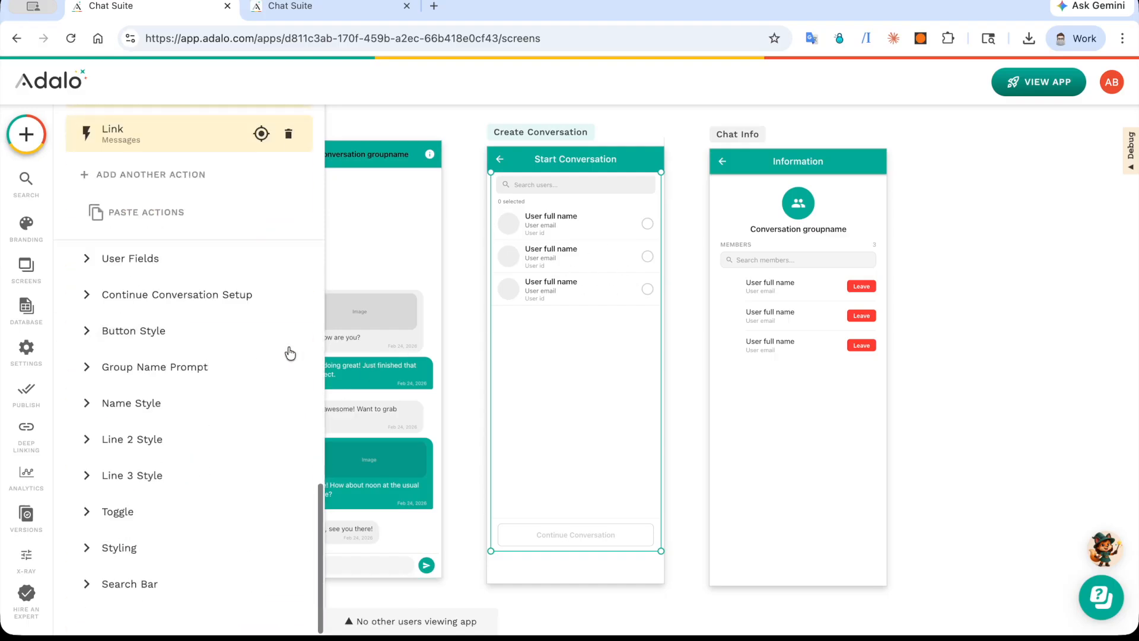
Step: Inspect the Current Conversation sources for Conversation ID and the Link to Messages under Continue Conversation Action
{"action": "left_click", "coordinate": [257, 291]}
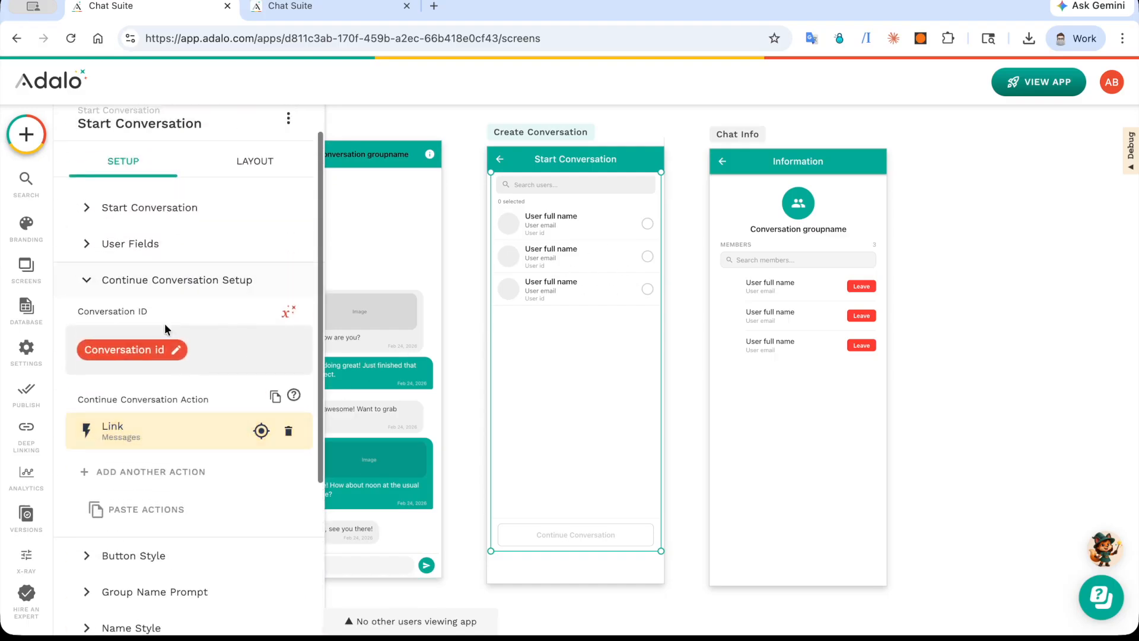
{"action": "left_click", "coordinate": [290, 309]}
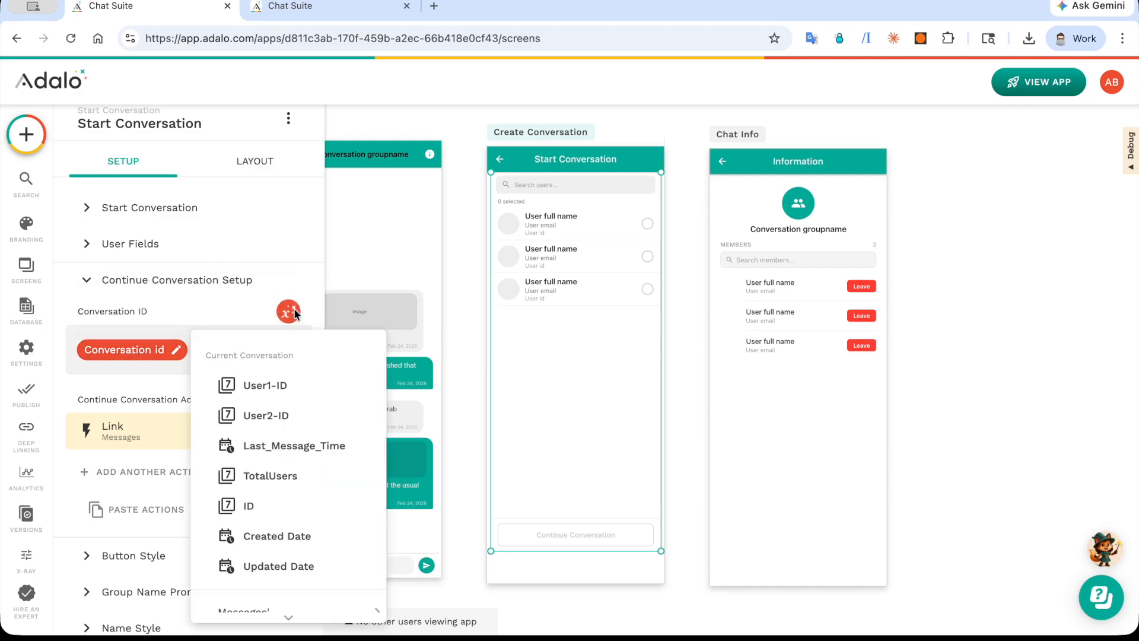
{"action": "left_click", "coordinate": [295, 517]}
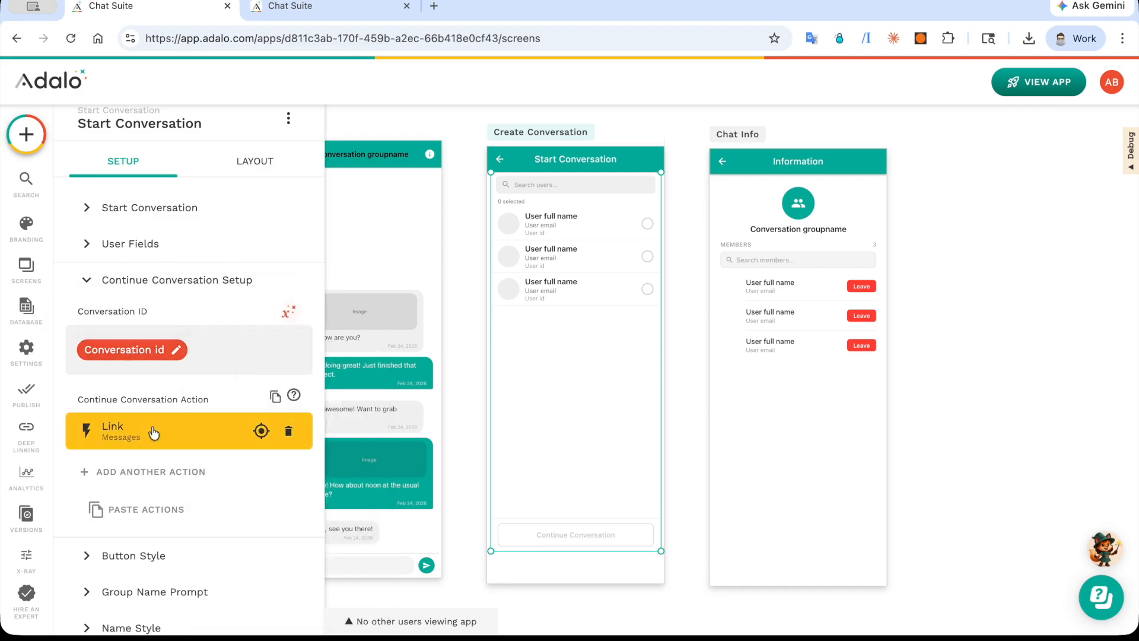
{"action": "scroll", "coordinate": [179, 441], "scroll_direction": "down", "scroll_amount": 2}
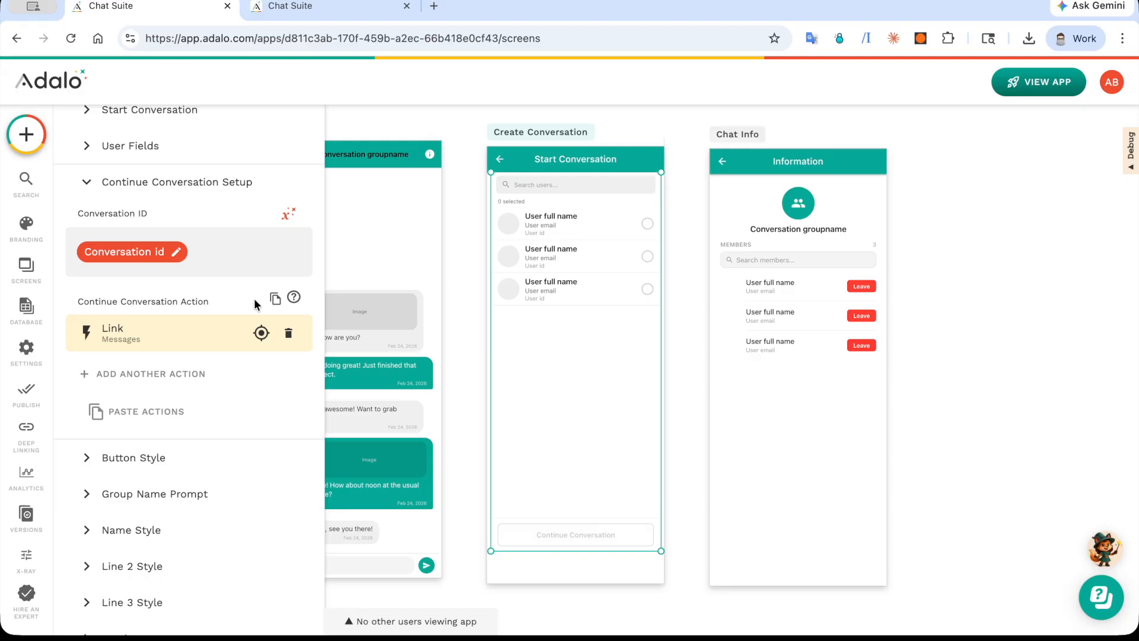
Step: Switch to the app preview and test continuing an existing conversation by selecting its contact on the Start Conversation screen
{"action": "left_click", "coordinate": [313, 10]}
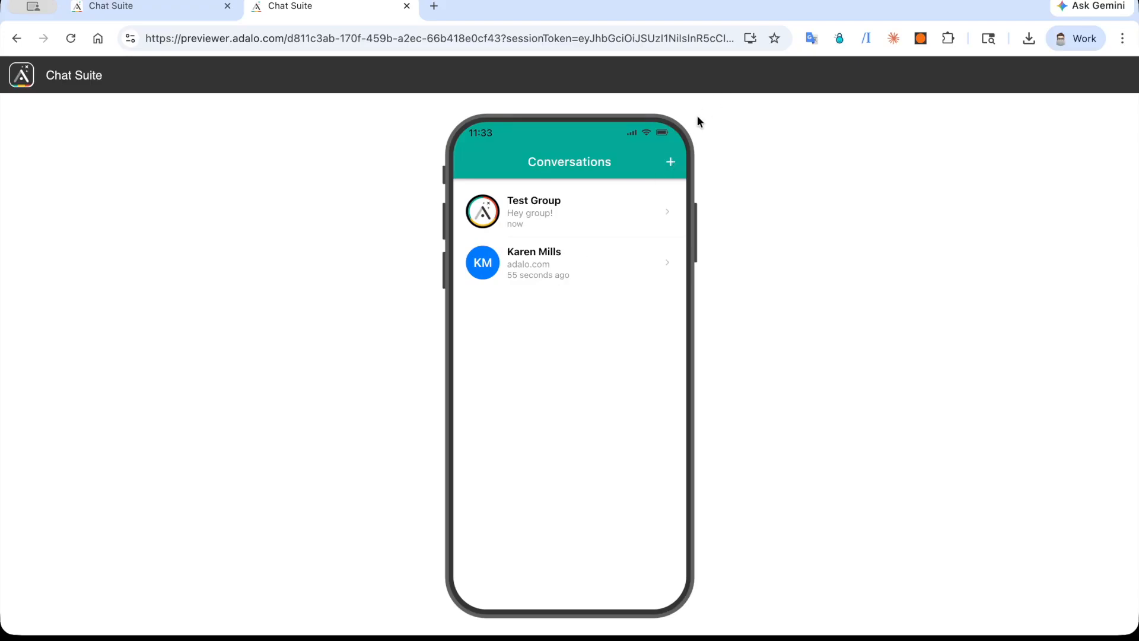
{"action": "left_click", "coordinate": [671, 162]}
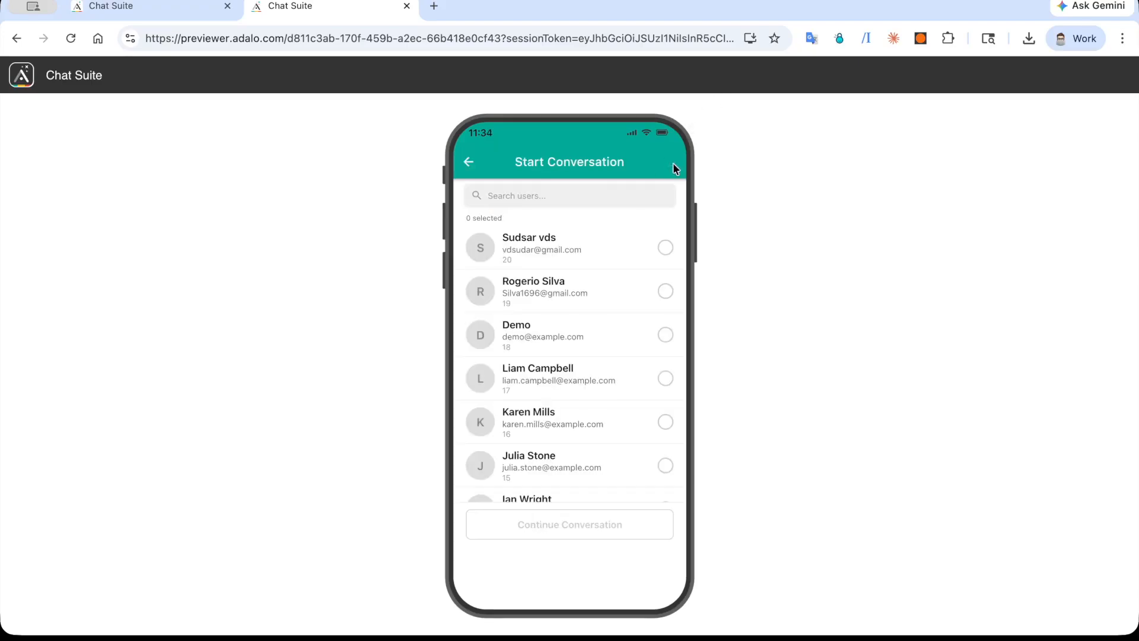
{"action": "left_click", "coordinate": [661, 420]}
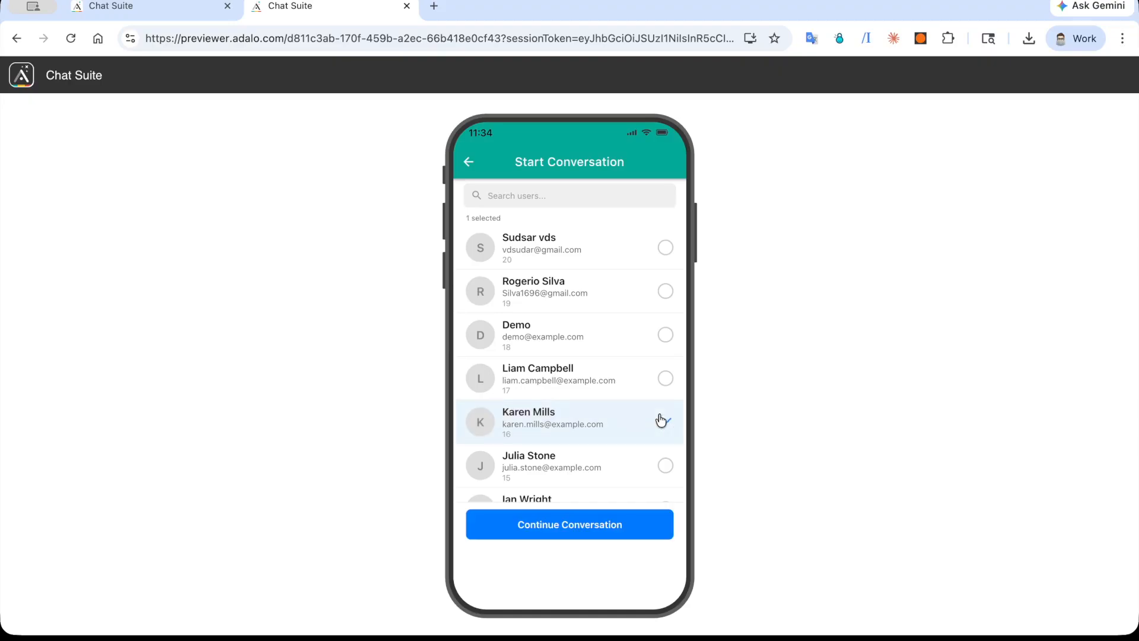
{"action": "left_click", "coordinate": [574, 536]}
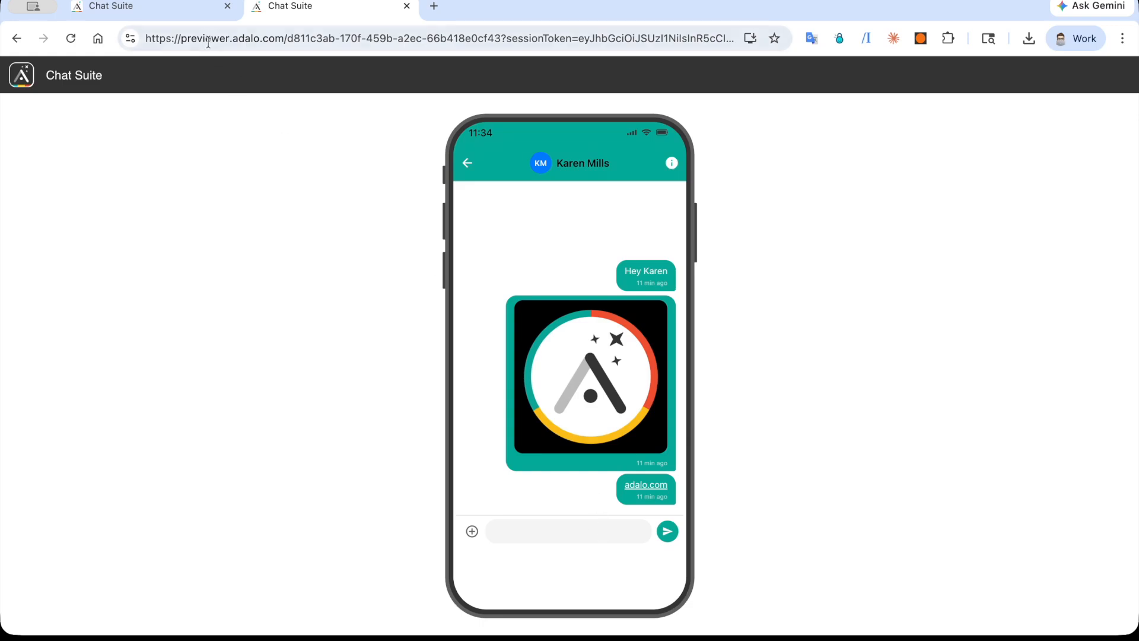
Step: Return to the Adalo editor and review the Start Conversation component's Button Style settings
{"action": "left_click", "coordinate": [149, 11]}
{"action": "left_click", "coordinate": [161, 476]}
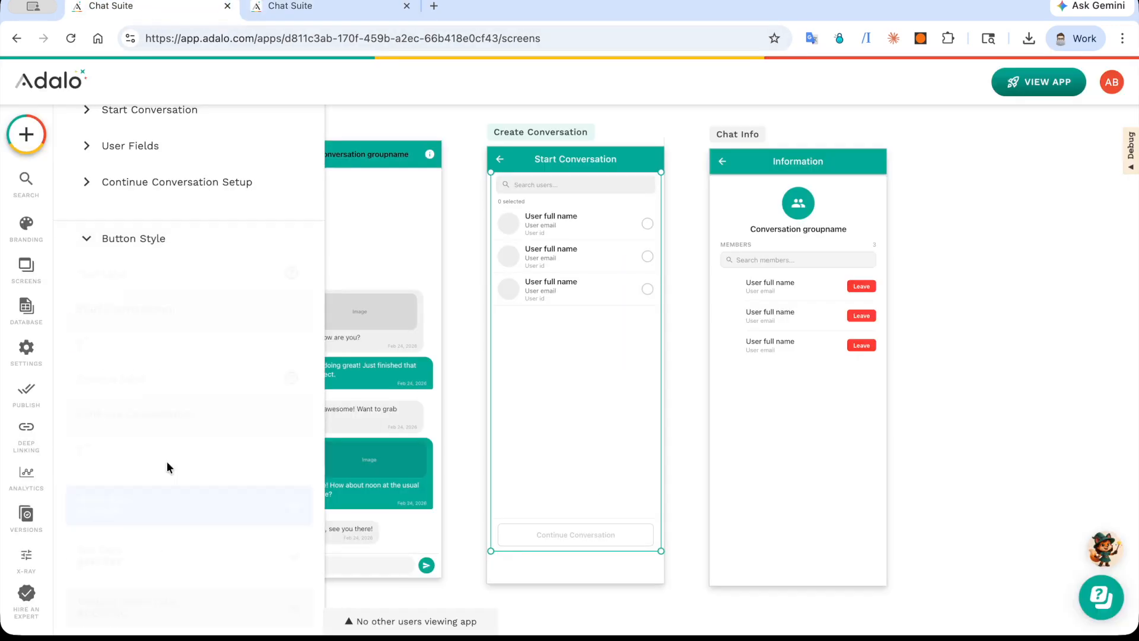
{"action": "scroll", "coordinate": [166, 461], "scroll_direction": "down", "scroll_amount": 10}
{"action": "scroll", "coordinate": [166, 461], "scroll_direction": "down", "scroll_amount": 3}
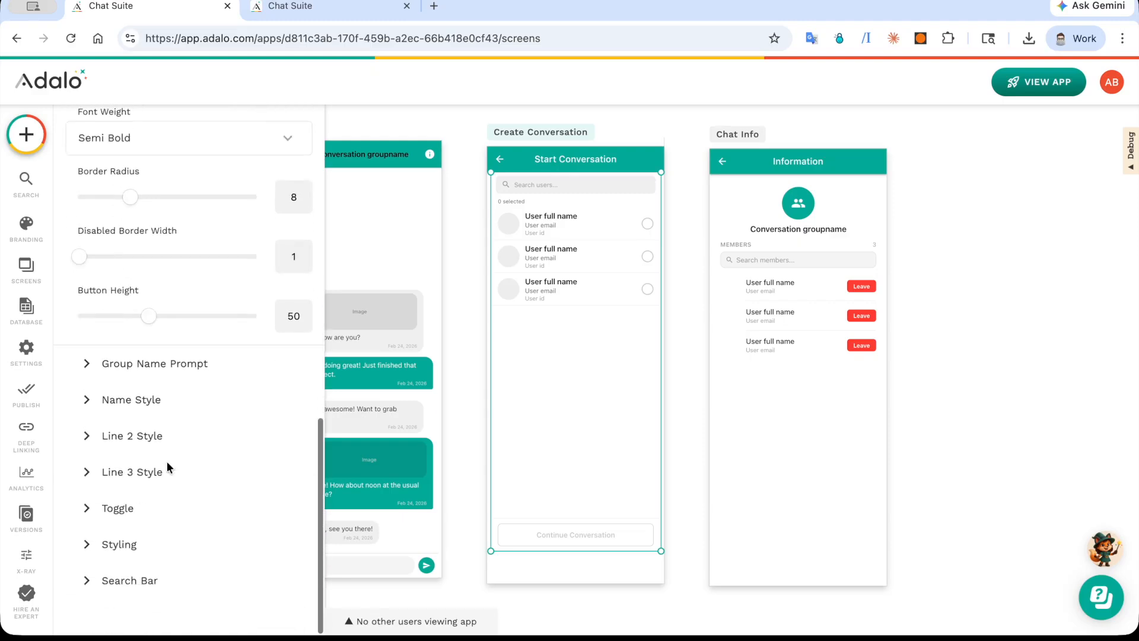
Step: Review the Start Conversation component's Group Name Prompt, Name Style and Search Bar settings, then deselect the component
{"action": "left_click", "coordinate": [181, 373]}
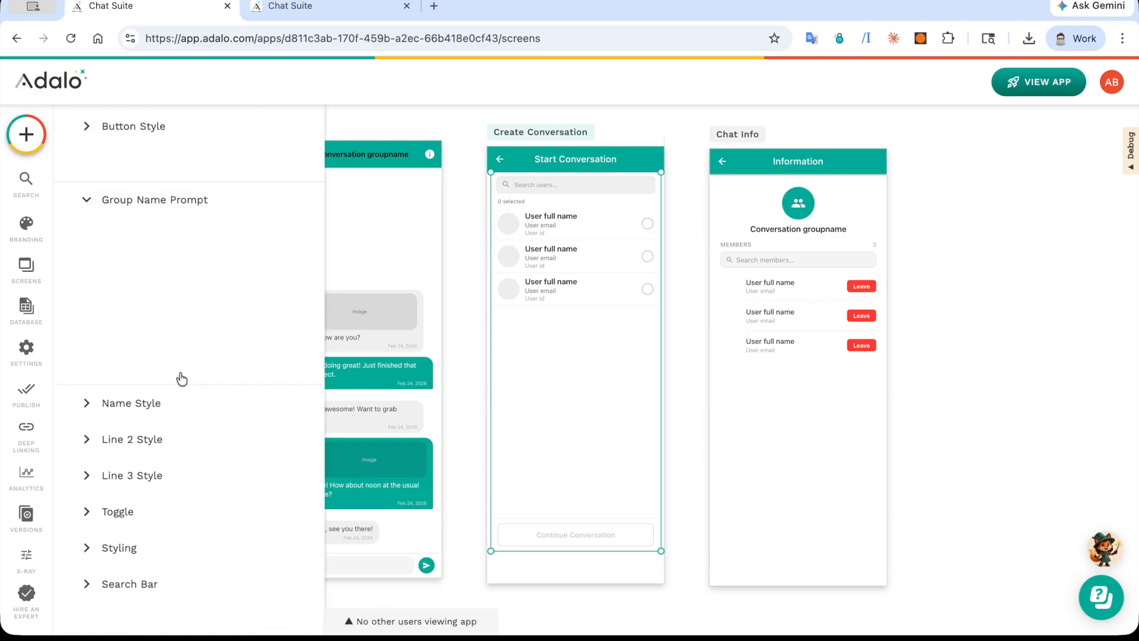
{"action": "left_click", "coordinate": [168, 409]}
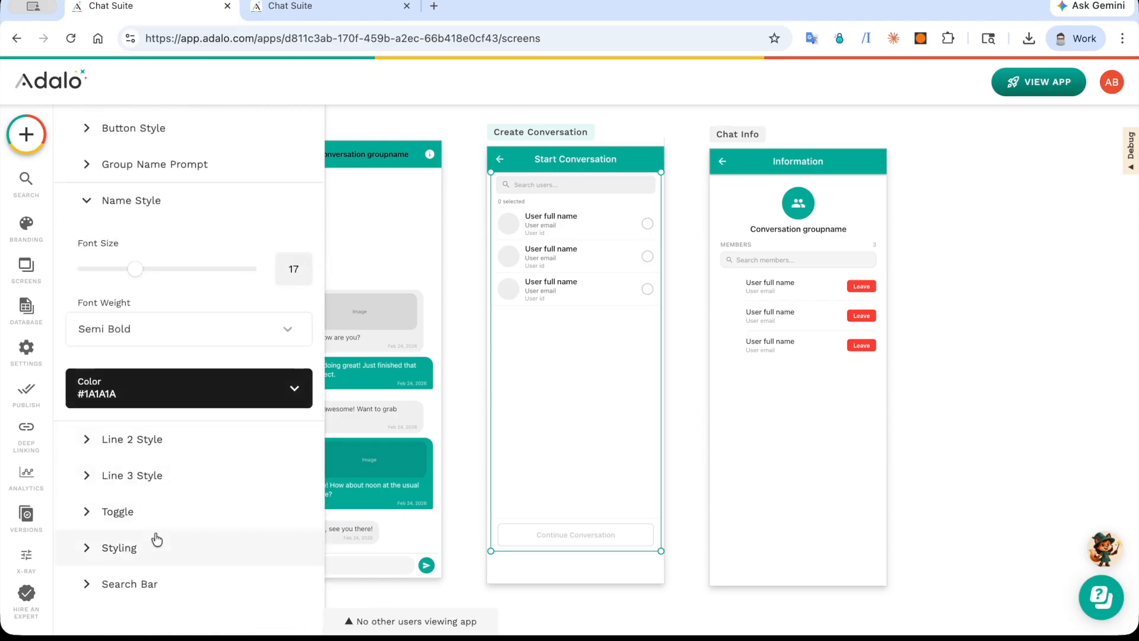
{"action": "left_click", "coordinate": [144, 593]}
{"action": "scroll", "coordinate": [180, 464], "scroll_direction": "down", "scroll_amount": 3}
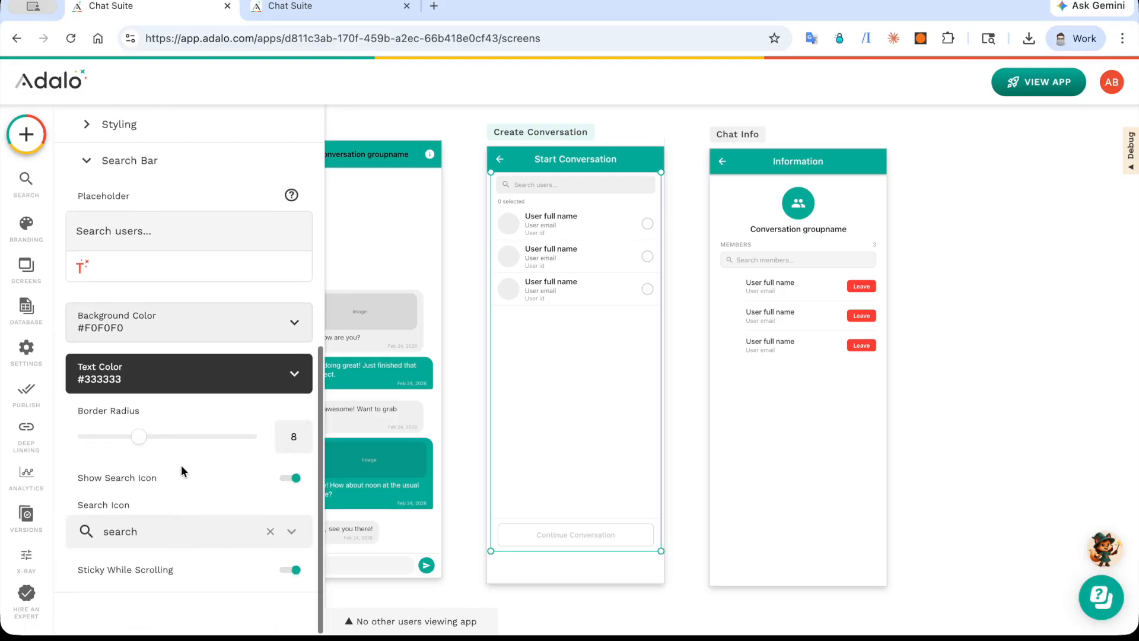
{"action": "scroll", "coordinate": [180, 466], "scroll_direction": "up", "scroll_amount": 8}
{"action": "left_click", "coordinate": [471, 311]}
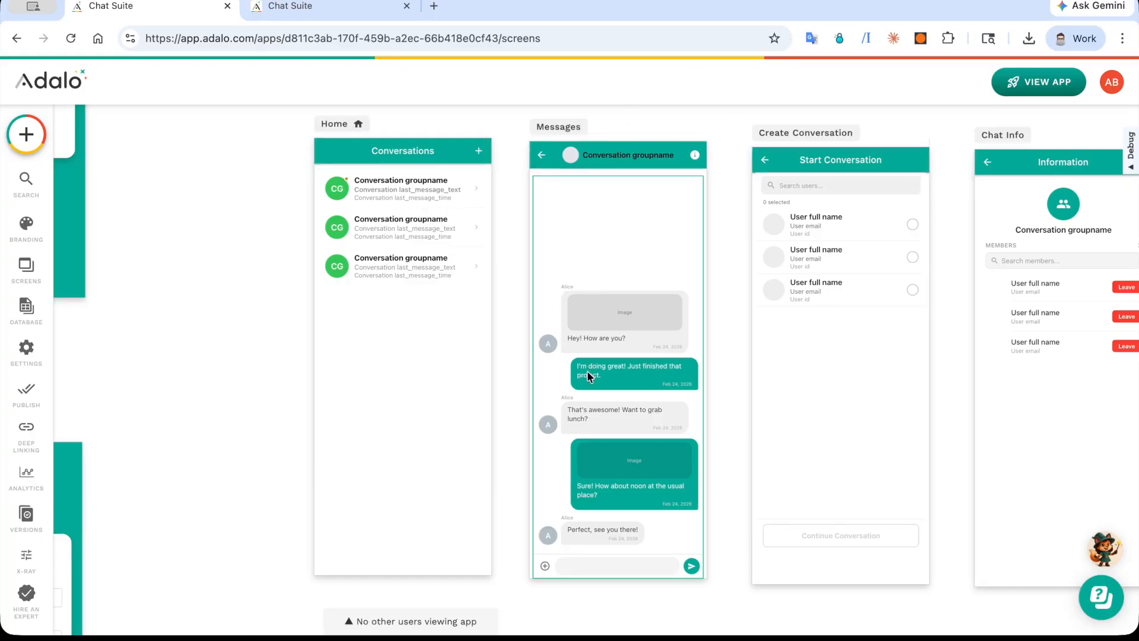
Step: Select the Chat Header Bar on the Messages screen and inspect the Current Conversation sources for User 1 ID
{"action": "left_click", "coordinate": [576, 153]}
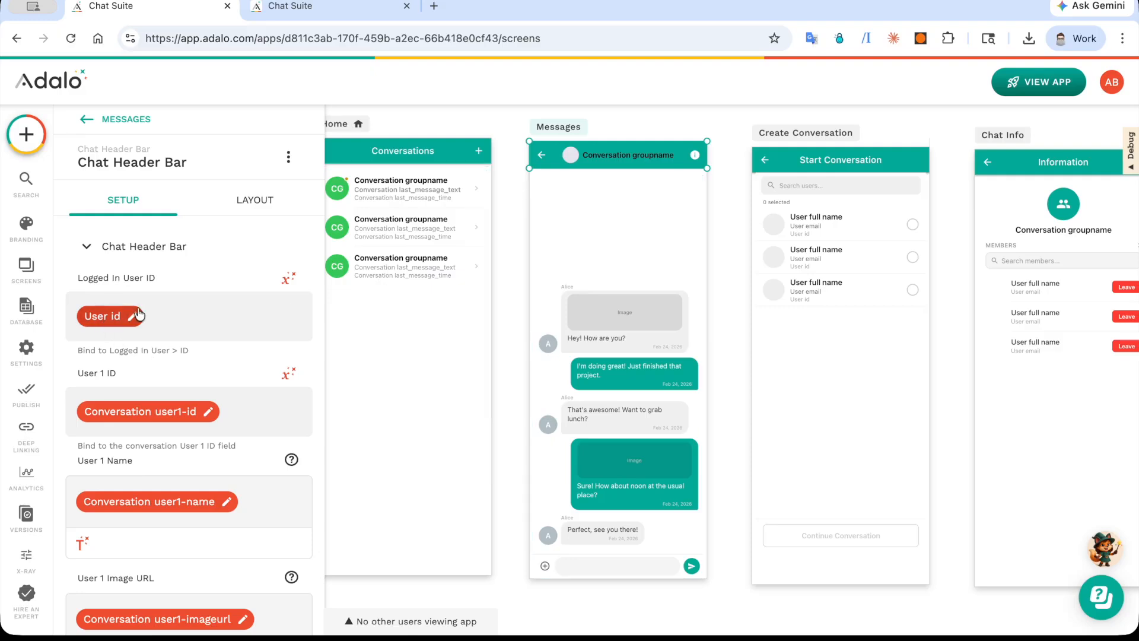
{"action": "scroll", "coordinate": [138, 315], "scroll_direction": "down", "scroll_amount": 2}
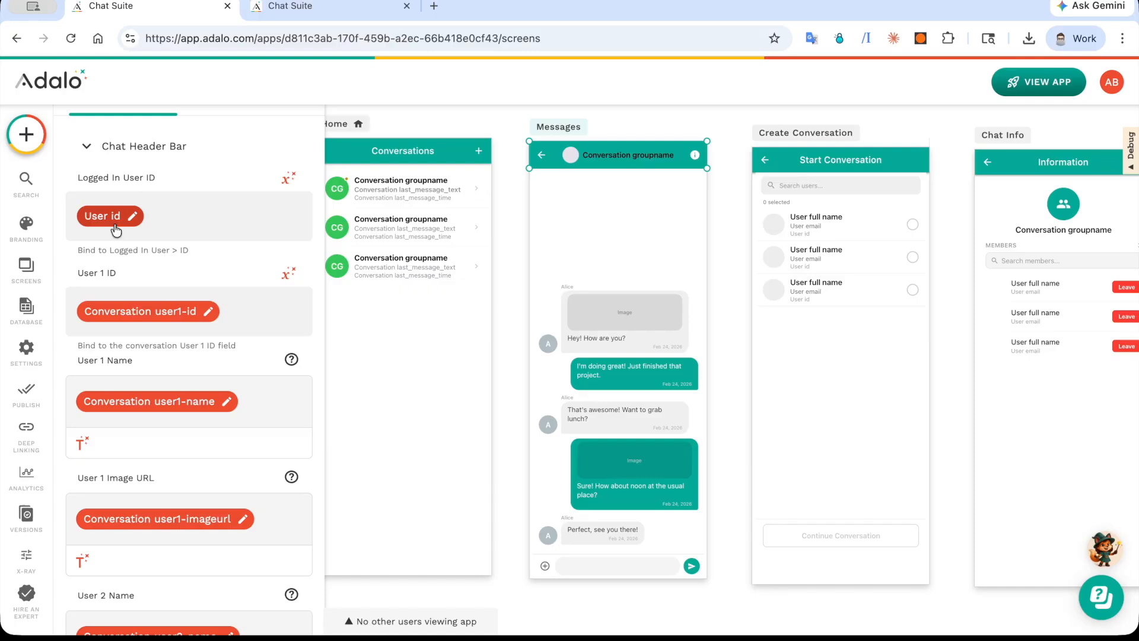
{"action": "left_click", "coordinate": [293, 272]}
{"action": "mouse_move", "coordinate": [356, 316]}
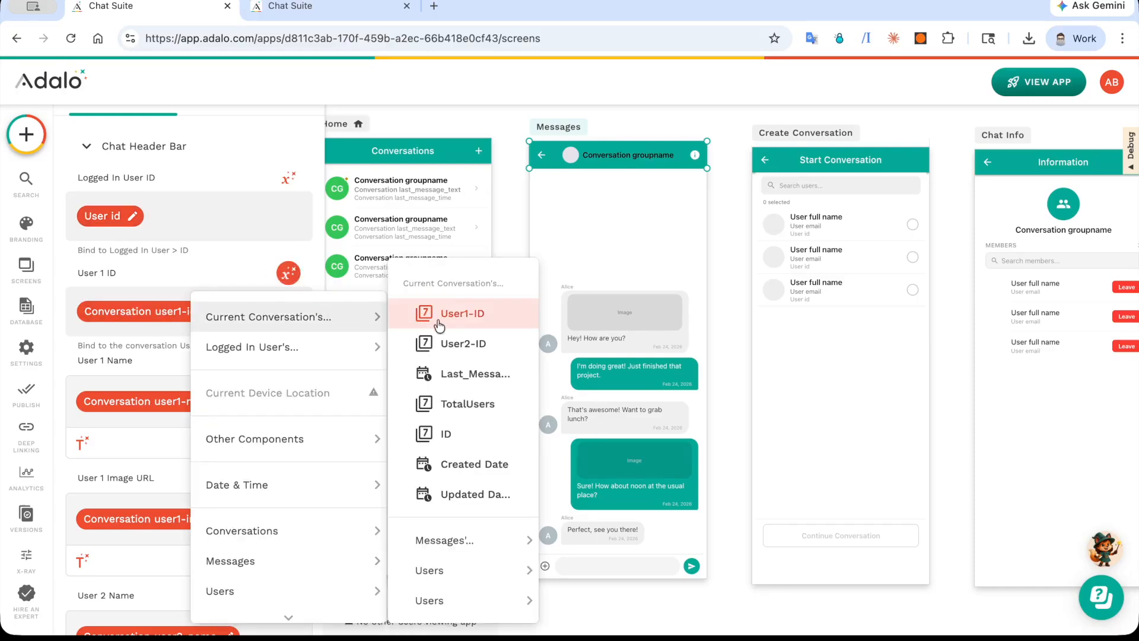
{"action": "left_click", "coordinate": [147, 441]}
Step: Review the header bar's user name and image fields and inspect the Current Conversation sources for Group Name
{"action": "scroll", "coordinate": [148, 418], "scroll_direction": "down", "scroll_amount": 3}
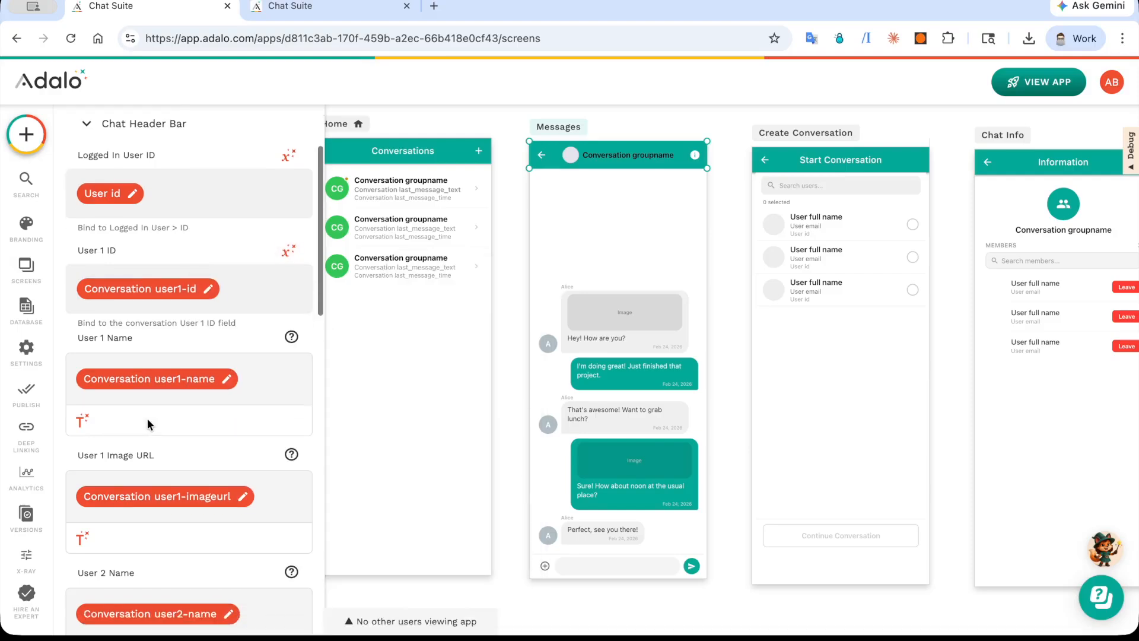
{"action": "scroll", "coordinate": [147, 418], "scroll_direction": "down", "scroll_amount": 2}
{"action": "scroll", "coordinate": [109, 416], "scroll_direction": "down", "scroll_amount": 2}
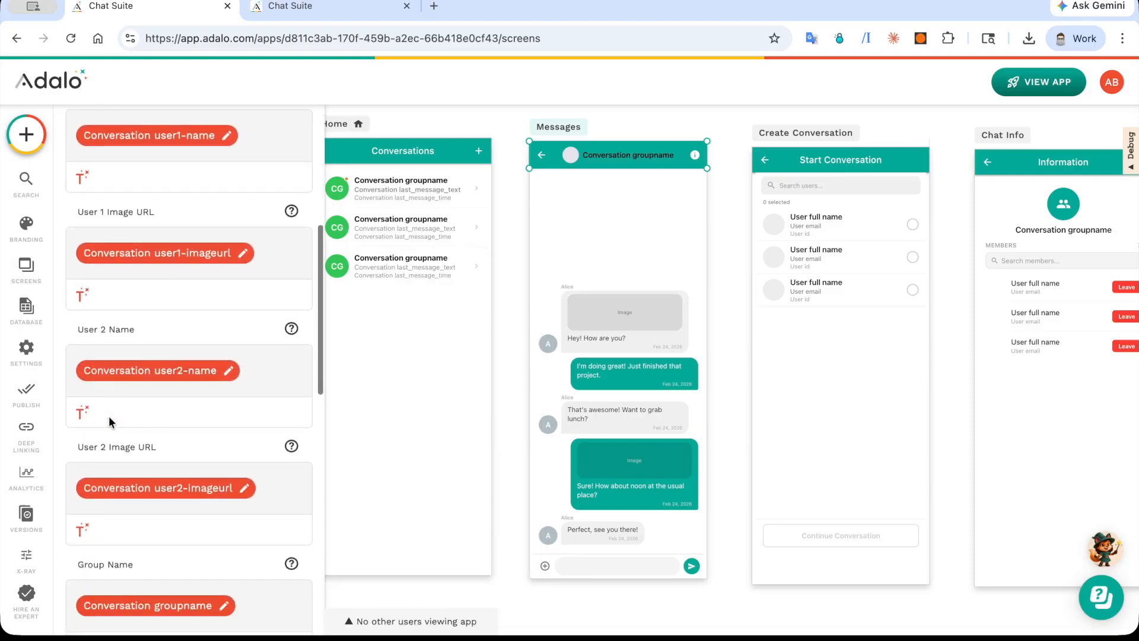
{"action": "scroll", "coordinate": [109, 415], "scroll_direction": "down", "scroll_amount": 7}
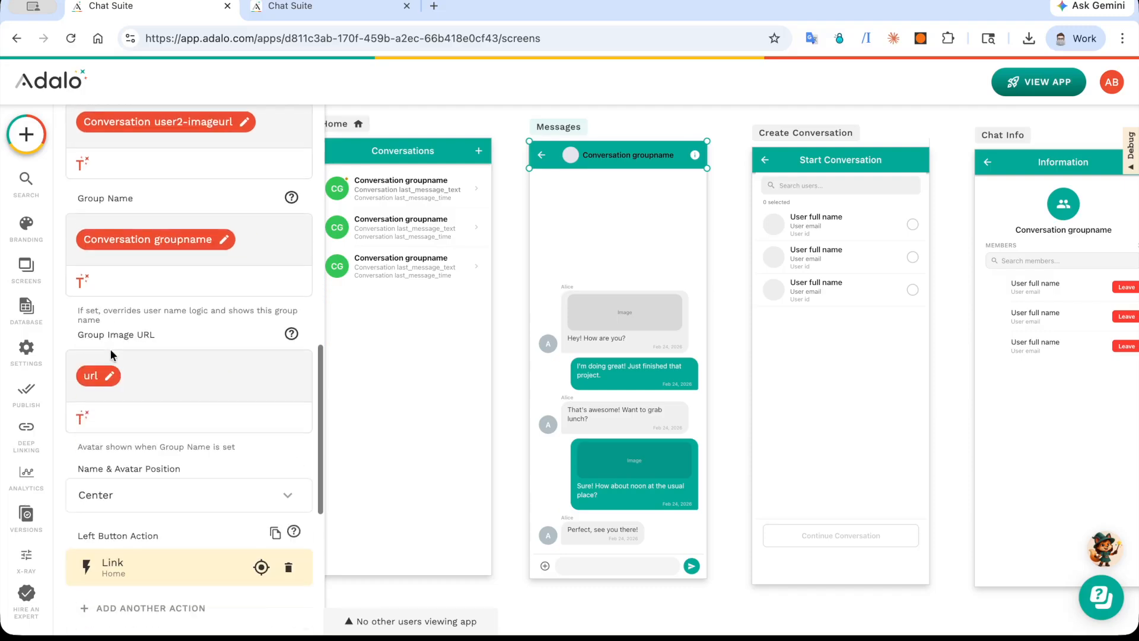
{"action": "scroll", "coordinate": [109, 353], "scroll_direction": "up", "scroll_amount": 3}
{"action": "left_click", "coordinate": [82, 392]}
{"action": "mouse_move", "coordinate": [219, 93]}
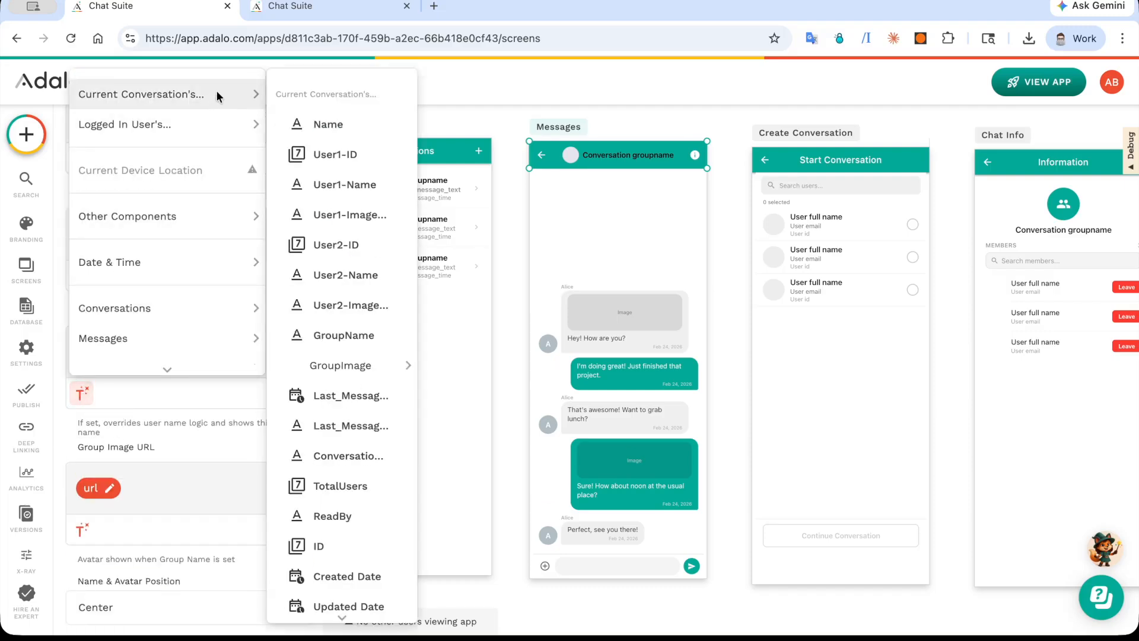
{"action": "left_click", "coordinate": [349, 350]}
Step: Review the header bar's group image, avatar position and button actions, including the Left Button icon settings
{"action": "scroll", "coordinate": [190, 432], "scroll_direction": "down", "scroll_amount": 2}
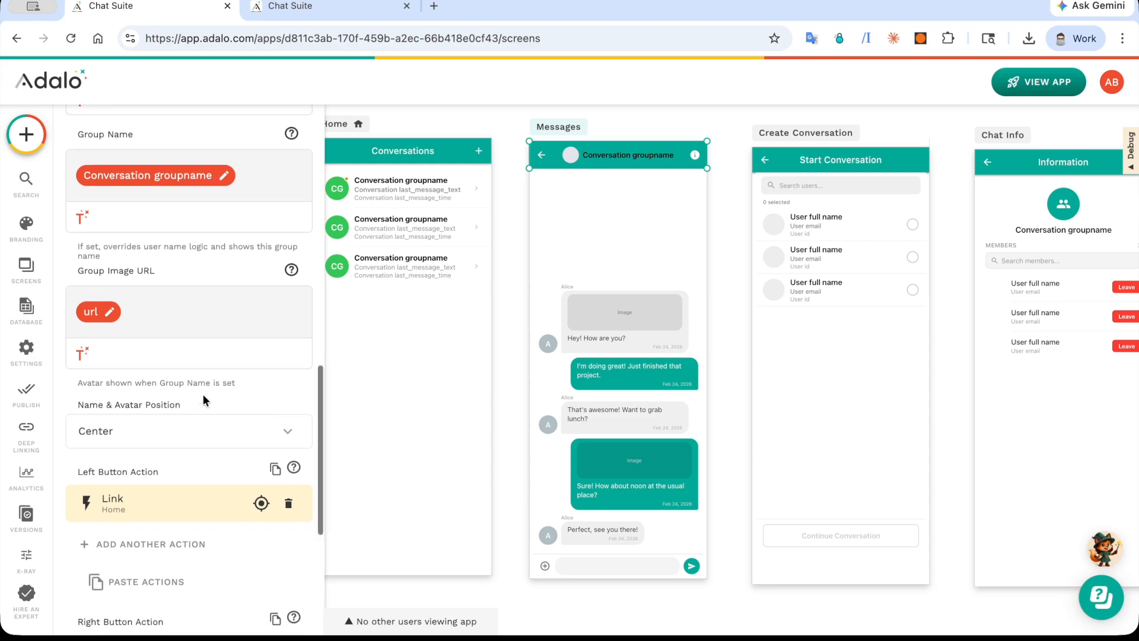
{"action": "scroll", "coordinate": [203, 397], "scroll_direction": "down", "scroll_amount": 1}
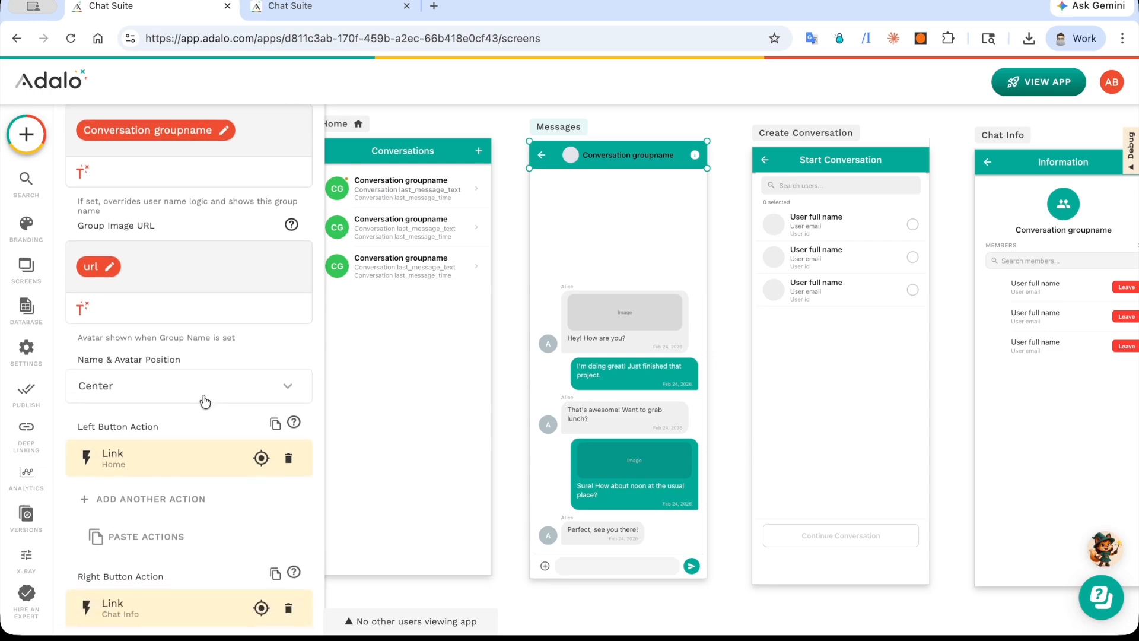
{"action": "scroll", "coordinate": [204, 402], "scroll_direction": "down", "scroll_amount": 3}
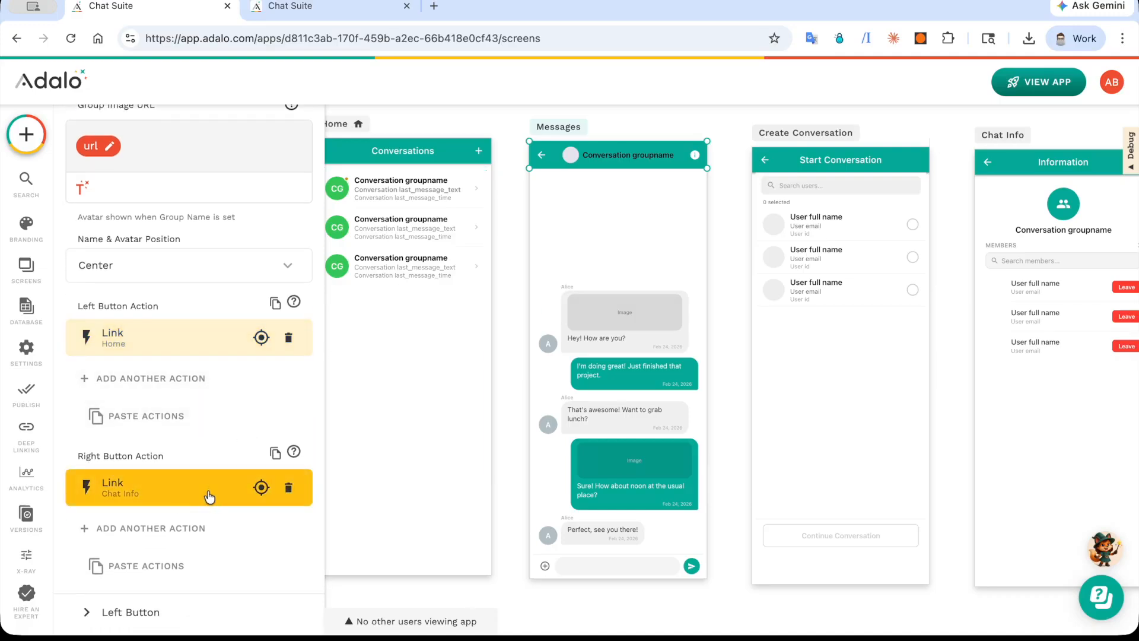
{"action": "scroll", "coordinate": [209, 496], "scroll_direction": "down", "scroll_amount": 3}
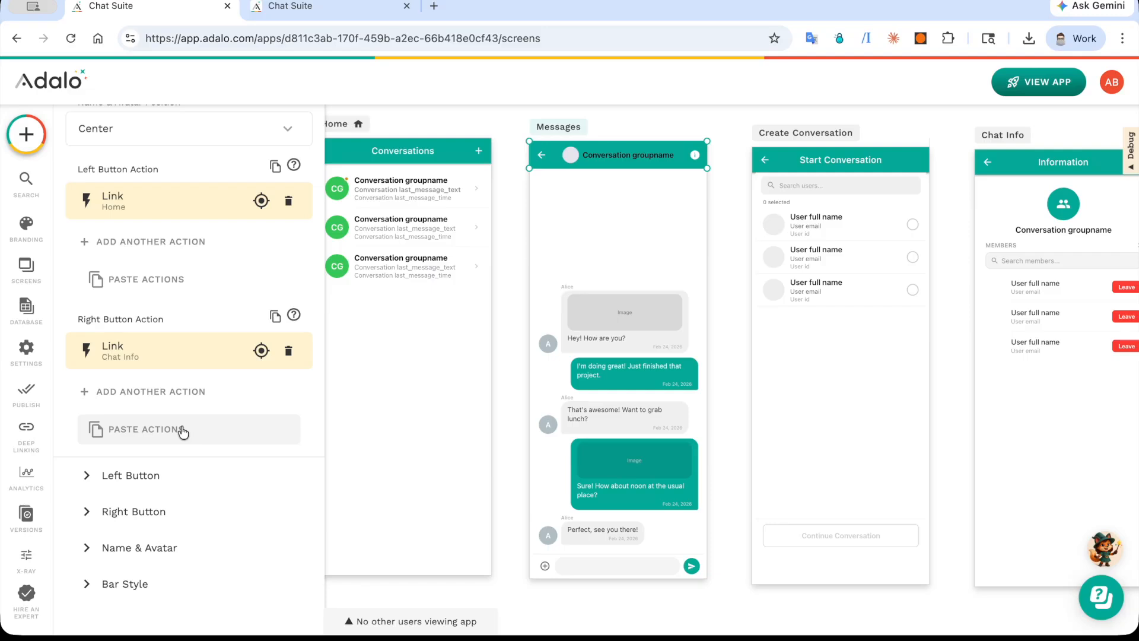
{"action": "left_click", "coordinate": [166, 473]}
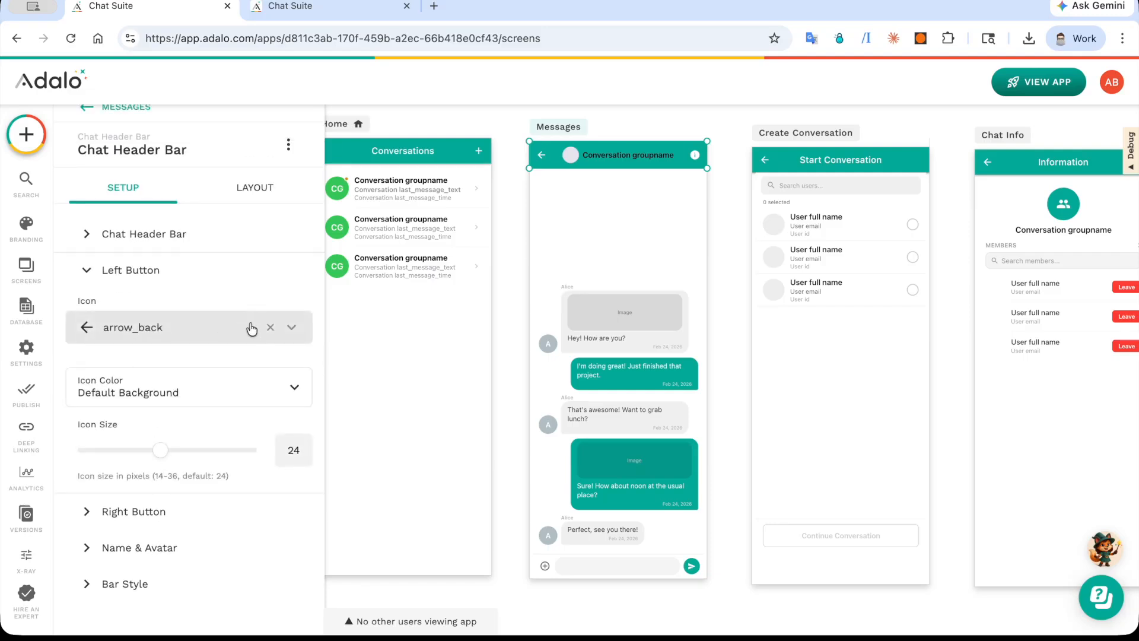
Step: Select the Chat Message List and review its collection, filter, sorting and send-message actions
{"action": "left_click", "coordinate": [621, 337]}
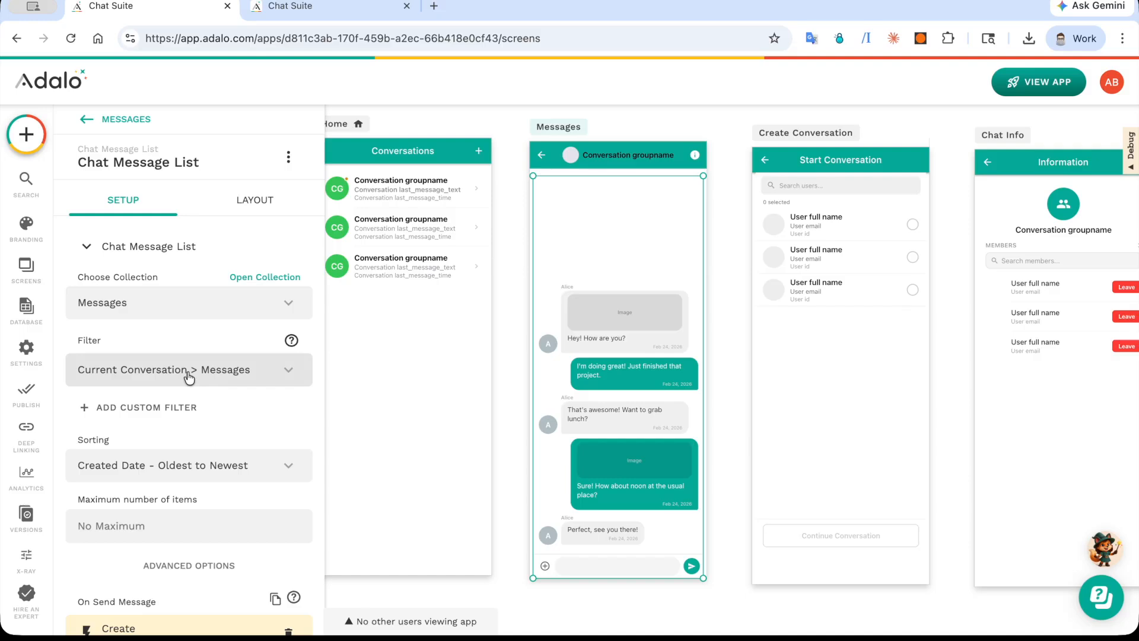
{"action": "scroll", "coordinate": [195, 377], "scroll_direction": "down", "scroll_amount": 2}
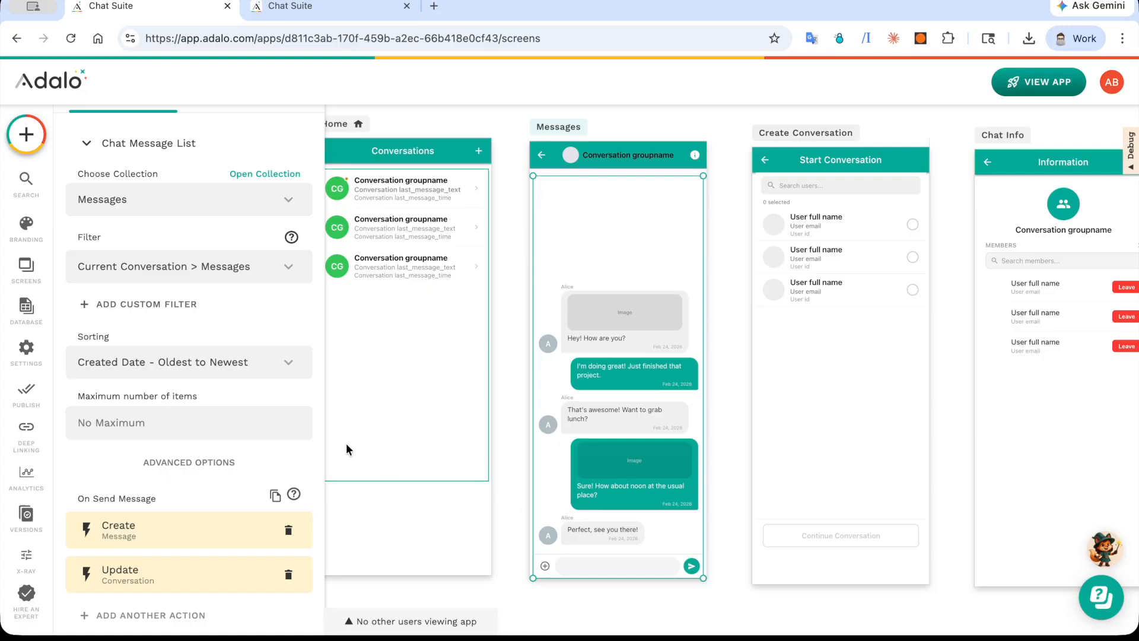
{"action": "scroll", "coordinate": [193, 403], "scroll_direction": "down", "scroll_amount": 3}
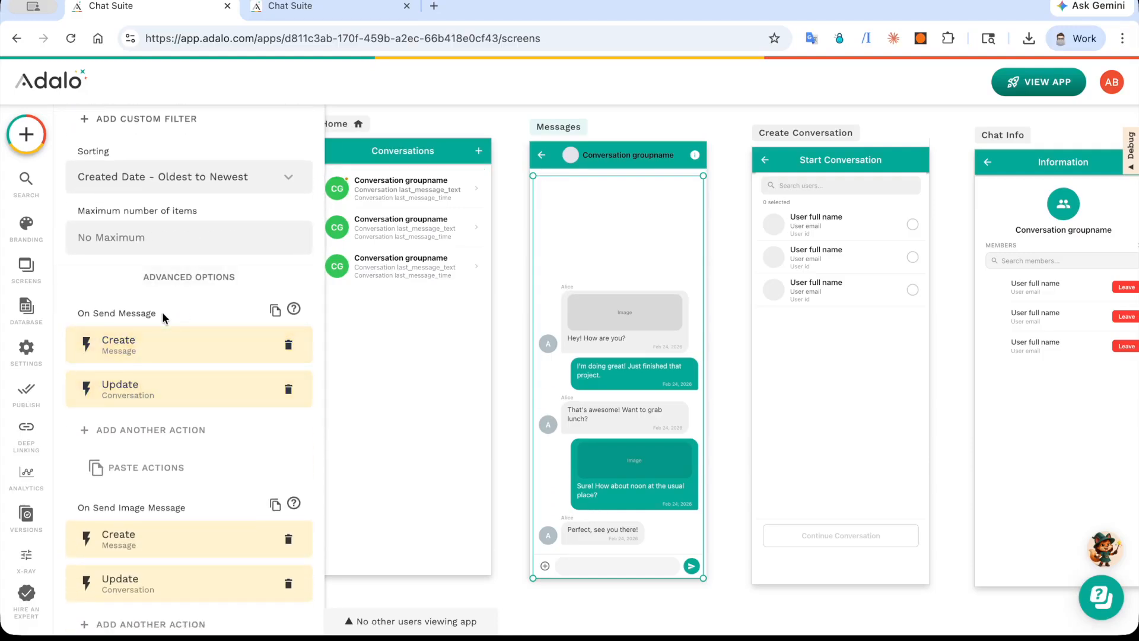
Step: Open the Create Message action under On Send Message and inspect the Chat Message List source for the Message field
{"action": "left_click", "coordinate": [178, 350]}
{"action": "scroll", "coordinate": [179, 350], "scroll_direction": "down", "scroll_amount": 3}
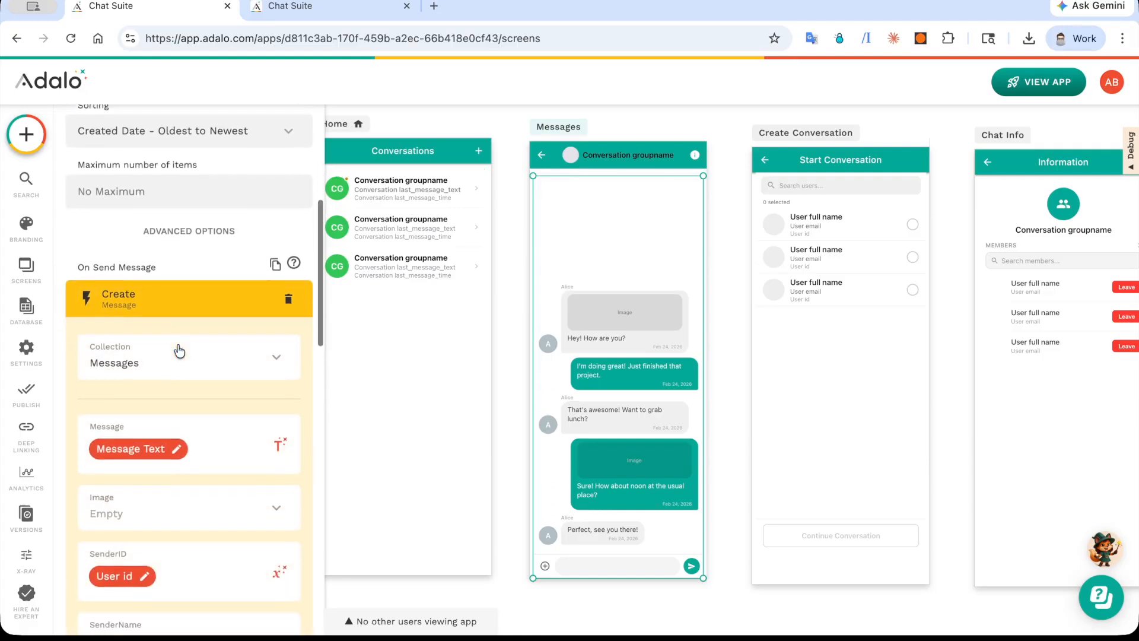
{"action": "scroll", "coordinate": [179, 351], "scroll_direction": "down", "scroll_amount": 1}
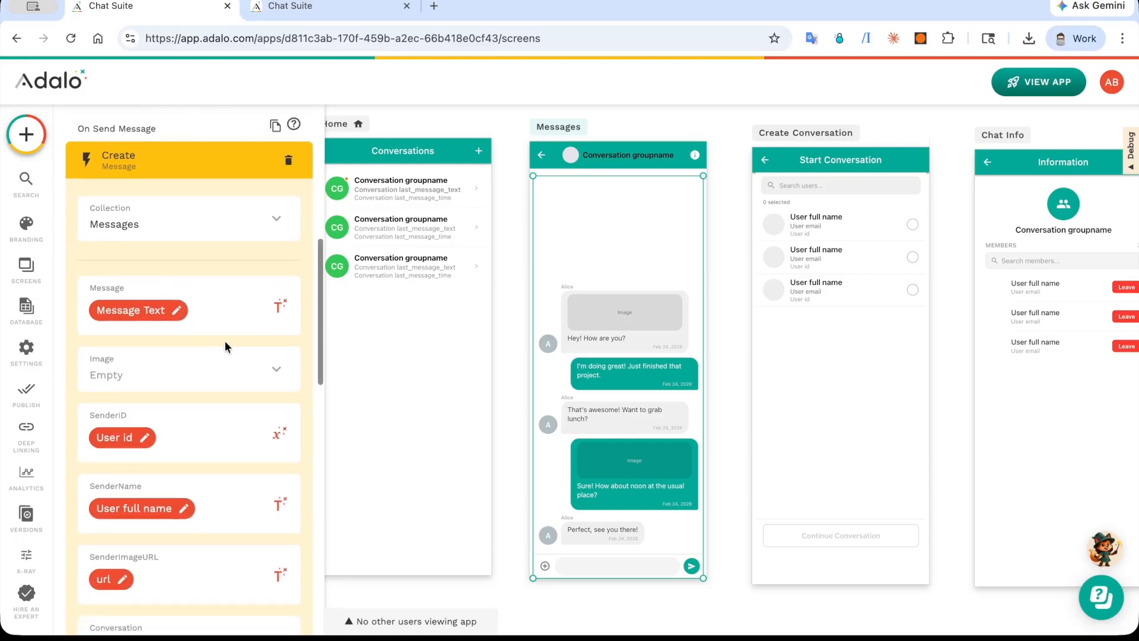
{"action": "scroll", "coordinate": [224, 340], "scroll_direction": "down", "scroll_amount": 2}
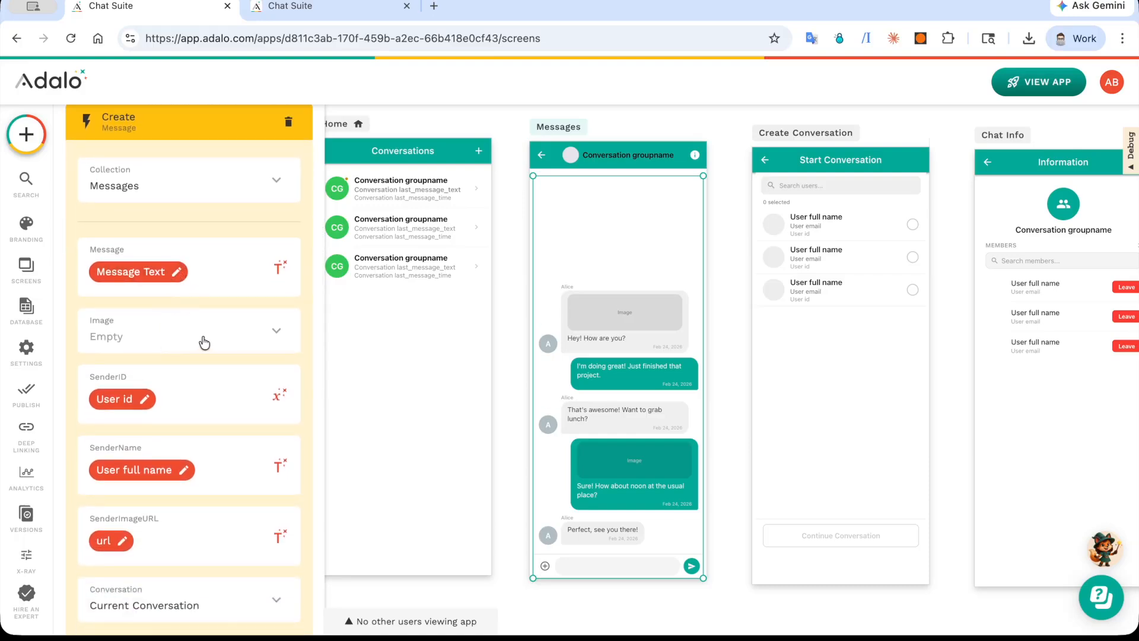
{"action": "scroll", "coordinate": [204, 343], "scroll_direction": "down", "scroll_amount": 3}
{"action": "left_click", "coordinate": [279, 153]}
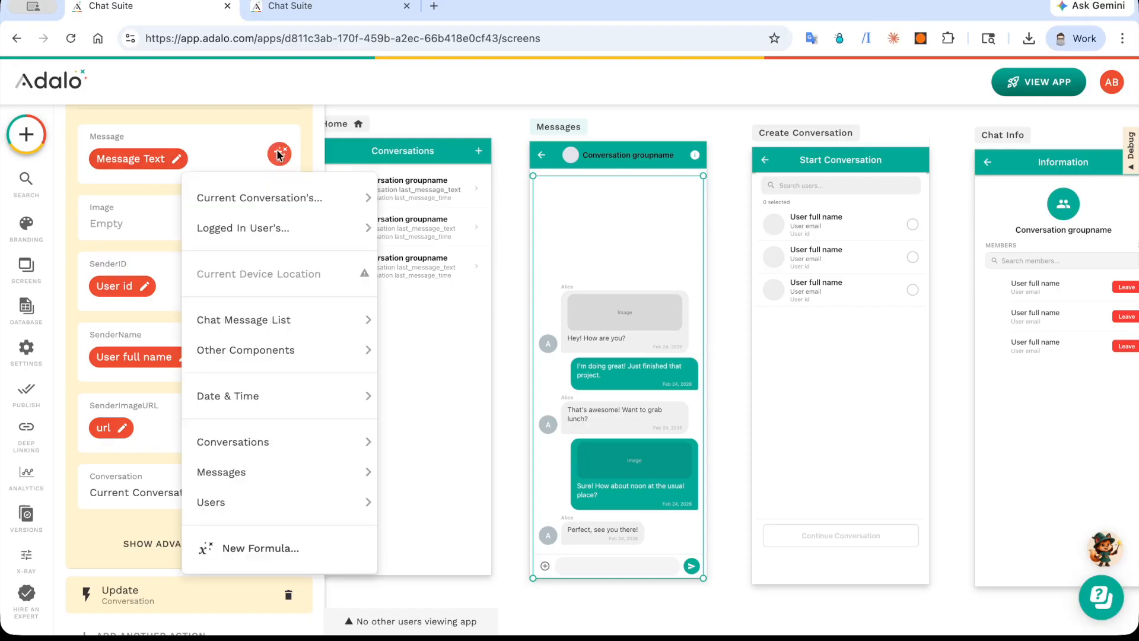
{"action": "mouse_move", "coordinate": [304, 336]}
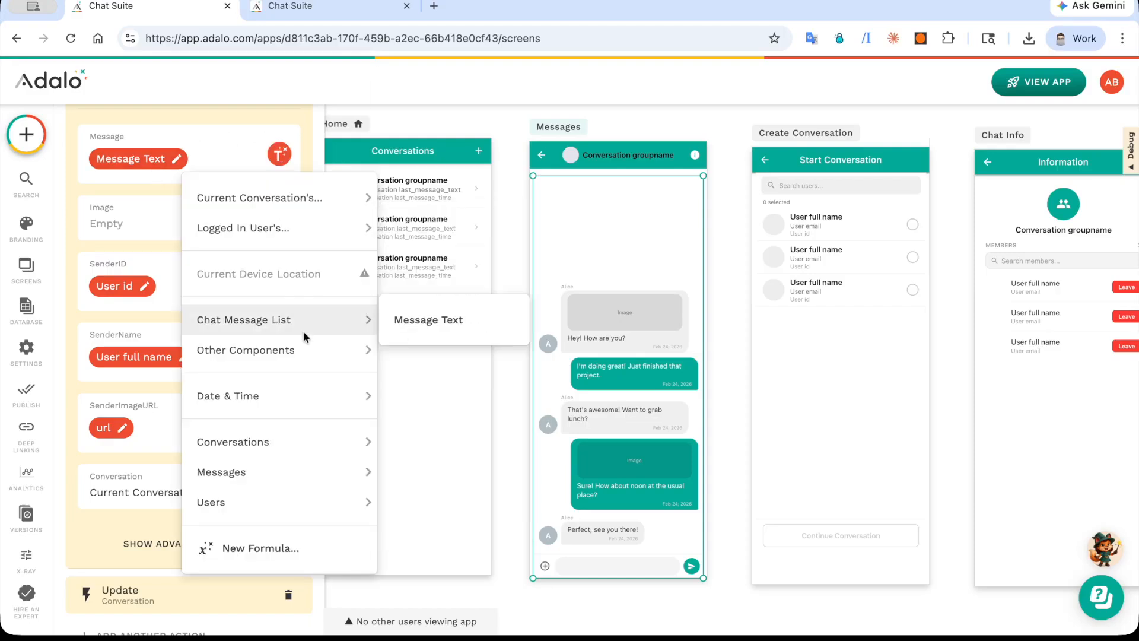
{"action": "left_click", "coordinate": [155, 298]}
Step: Check the bindings of SenderID, SenderName and SenderImageURL in the Create Message action, then close the action
{"action": "left_click", "coordinate": [139, 294]}
{"action": "left_click", "coordinate": [140, 297]}
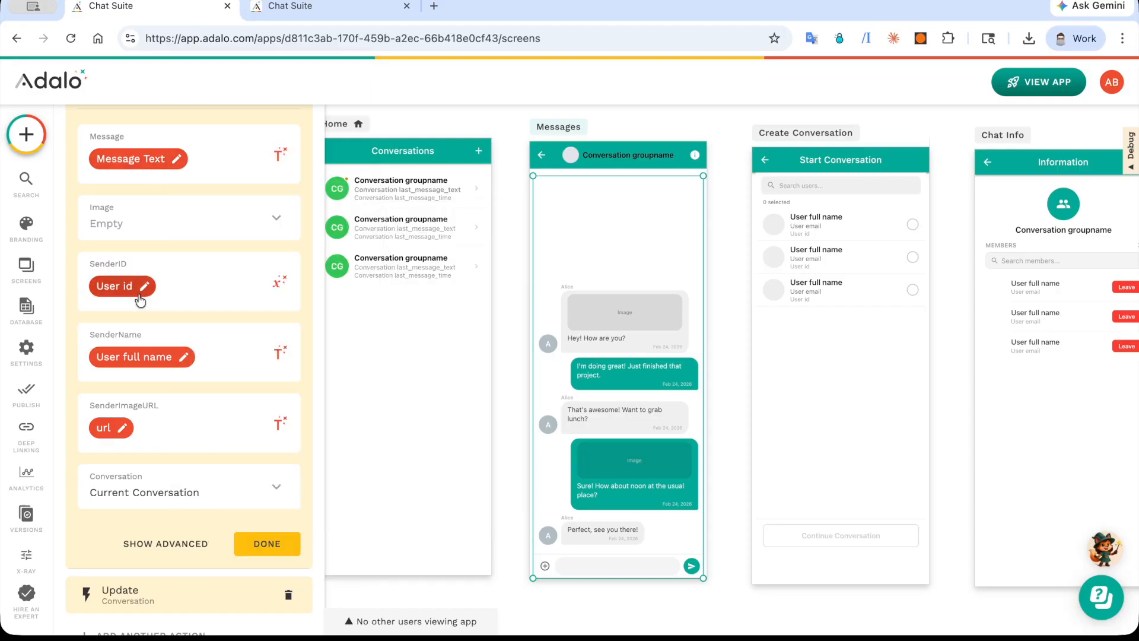
{"action": "left_click", "coordinate": [133, 361]}
{"action": "left_click", "coordinate": [133, 361]}
{"action": "left_click", "coordinate": [111, 432]}
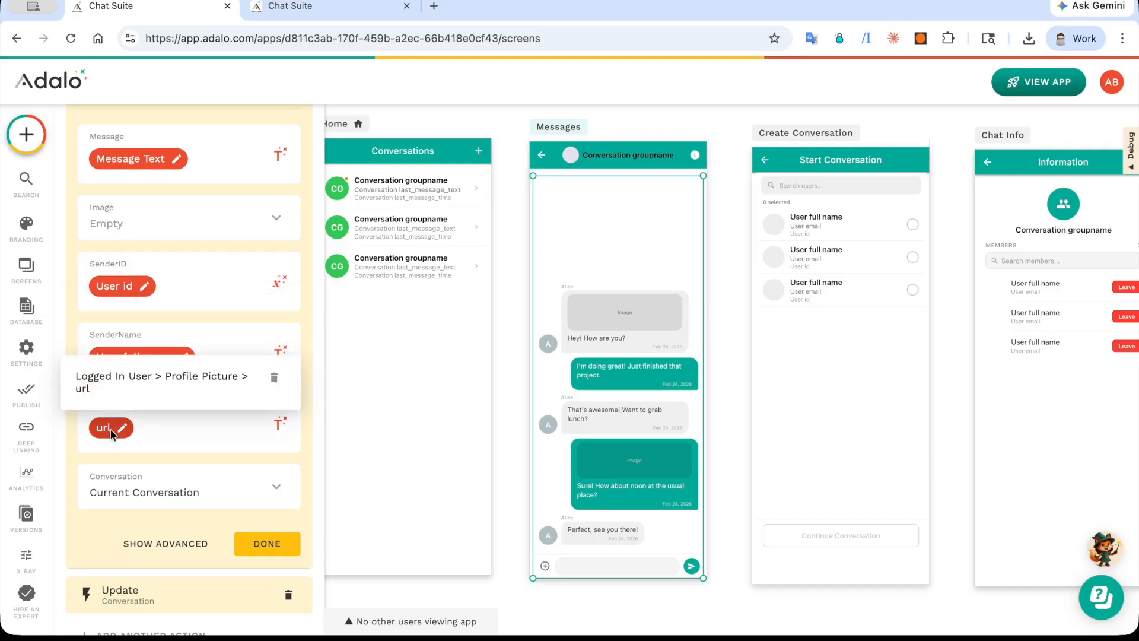
{"action": "left_click", "coordinate": [111, 434]}
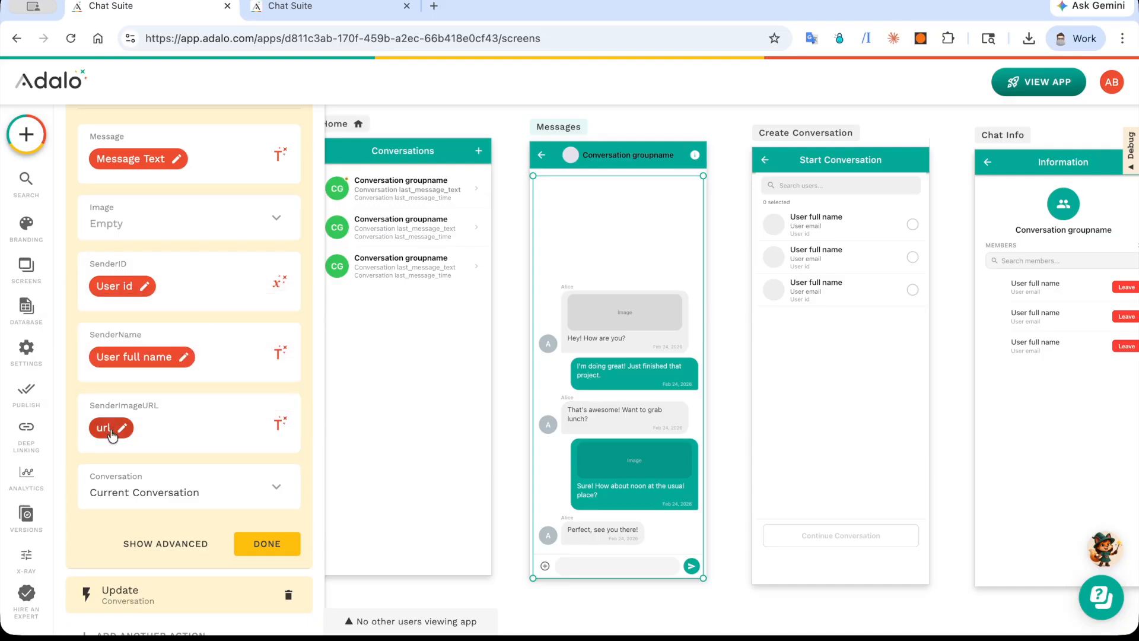
{"action": "left_click", "coordinate": [280, 542]}
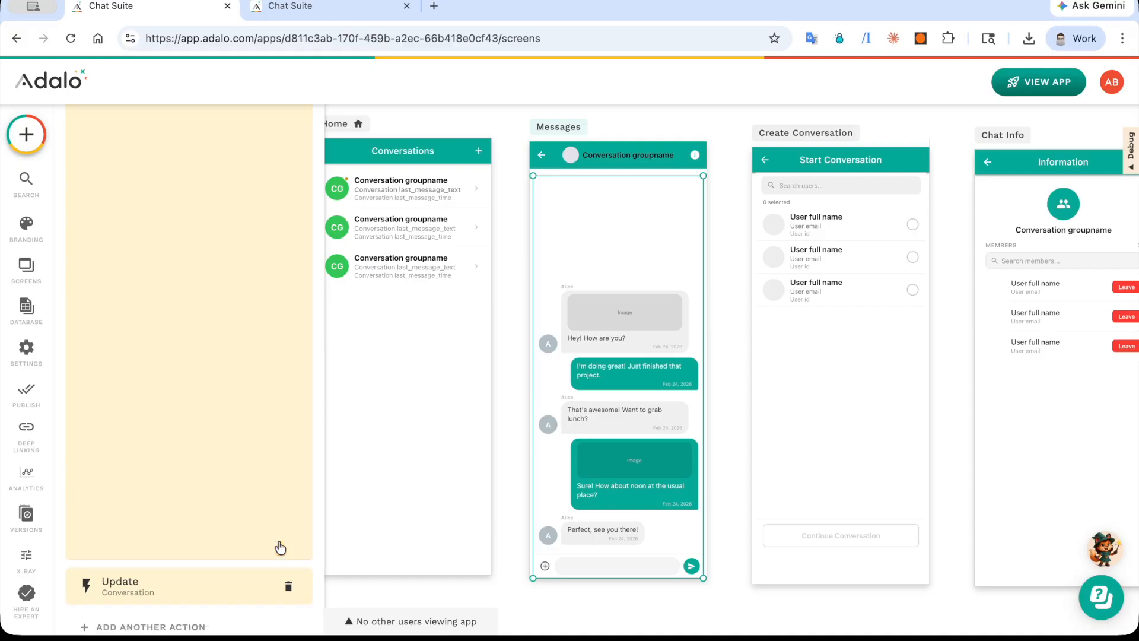
Step: Open the Update Conversation action under On Send Message and check its Last_Message_Time, Last_Message_Text and ReadBy bindings
{"action": "scroll", "coordinate": [216, 448], "scroll_direction": "up", "scroll_amount": 3}
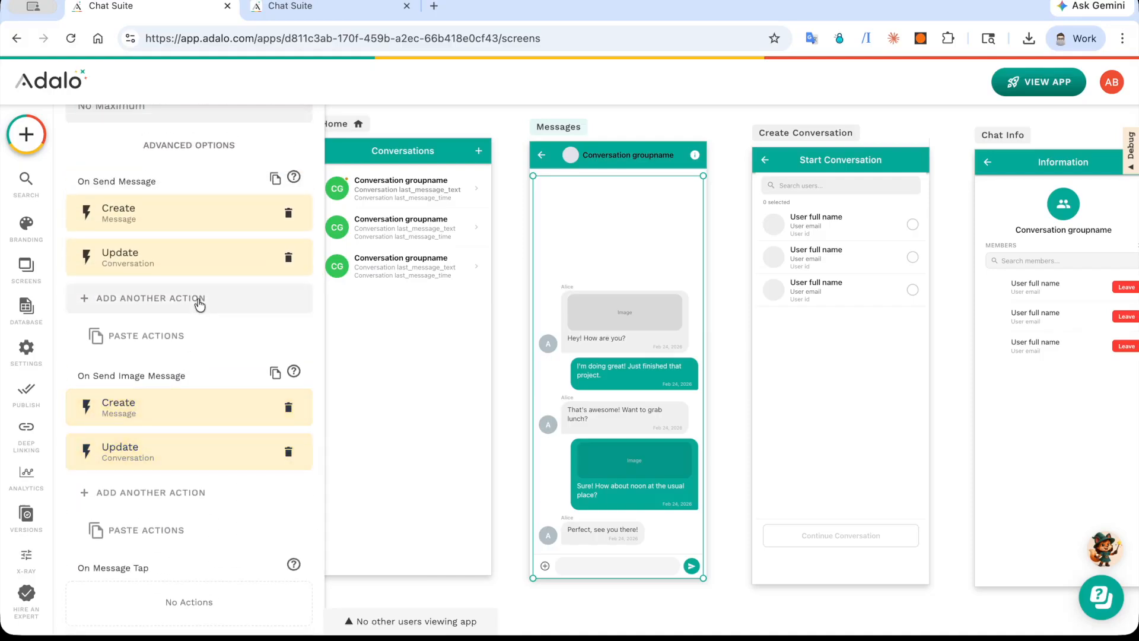
{"action": "left_click", "coordinate": [161, 264]}
{"action": "scroll", "coordinate": [160, 261], "scroll_direction": "down", "scroll_amount": 10}
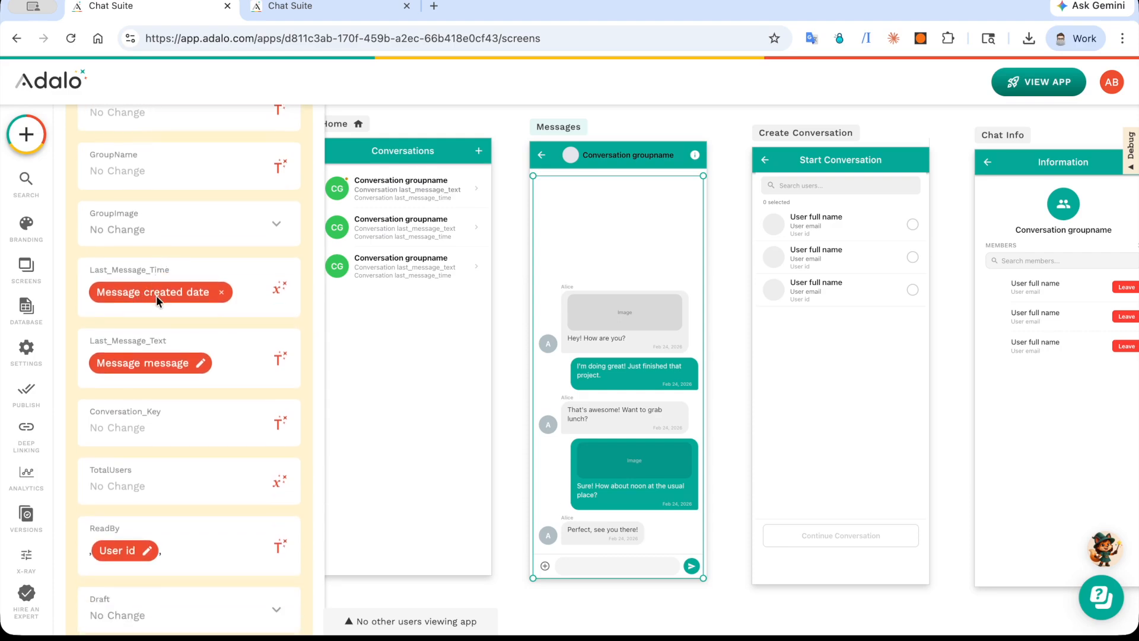
{"action": "mouse_move", "coordinate": [151, 368]}
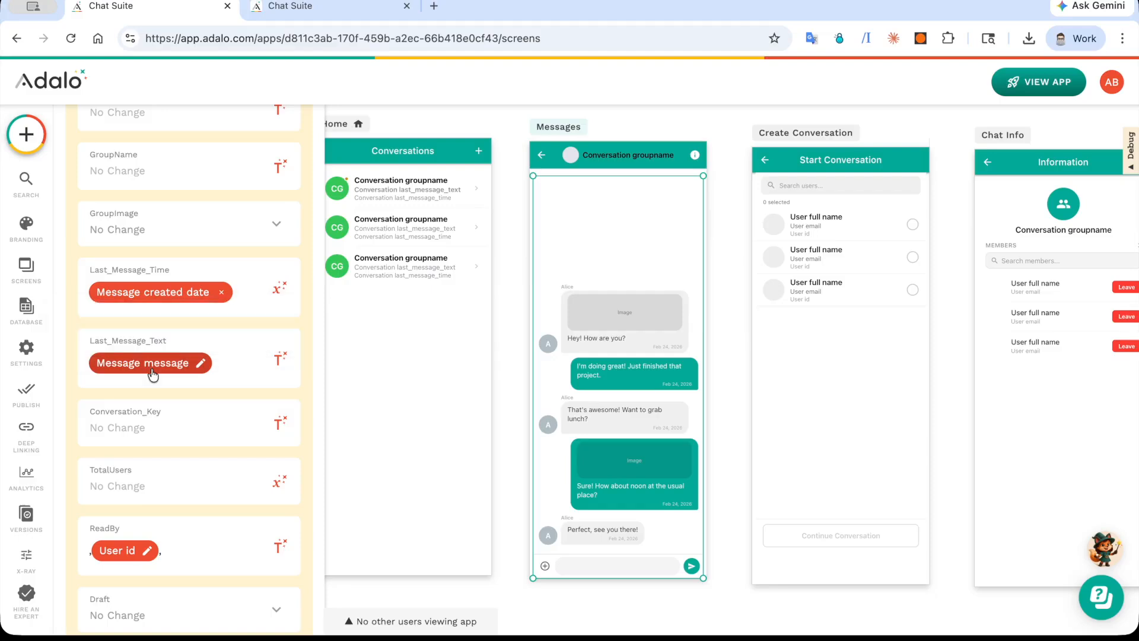
{"action": "mouse_move", "coordinate": [124, 554]}
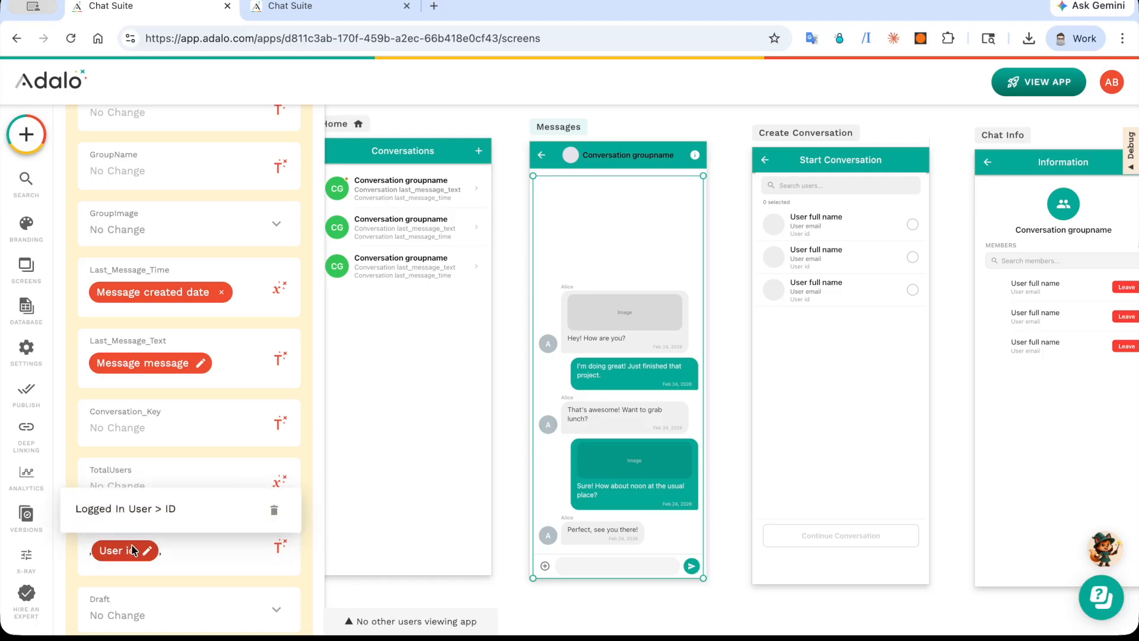
Step: Open the Create Message action under On Send Image Message and inspect the Chat Message List source for the Image field
{"action": "scroll", "coordinate": [195, 549], "scroll_direction": "down", "scroll_amount": 7}
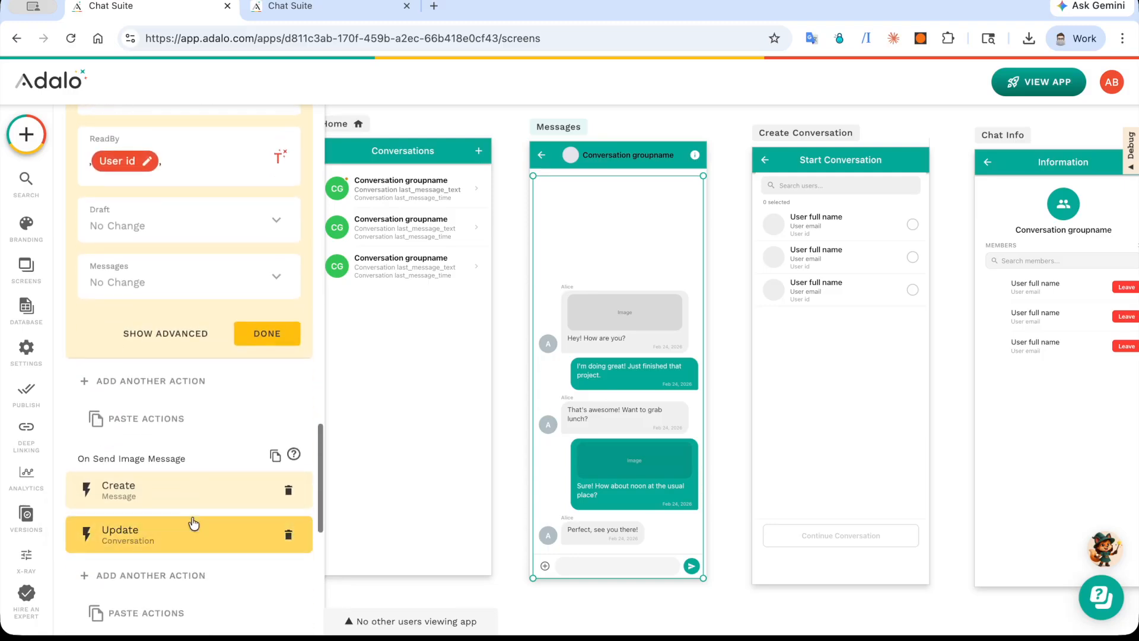
{"action": "scroll", "coordinate": [173, 497], "scroll_direction": "down", "scroll_amount": 8}
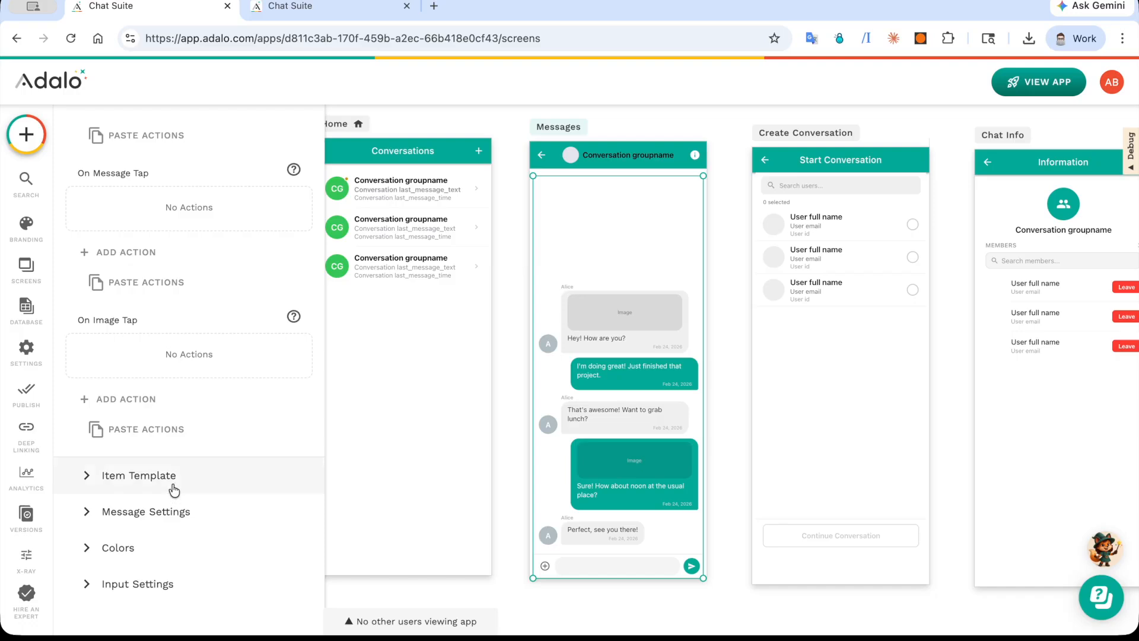
{"action": "scroll", "coordinate": [174, 489], "scroll_direction": "up", "scroll_amount": 10}
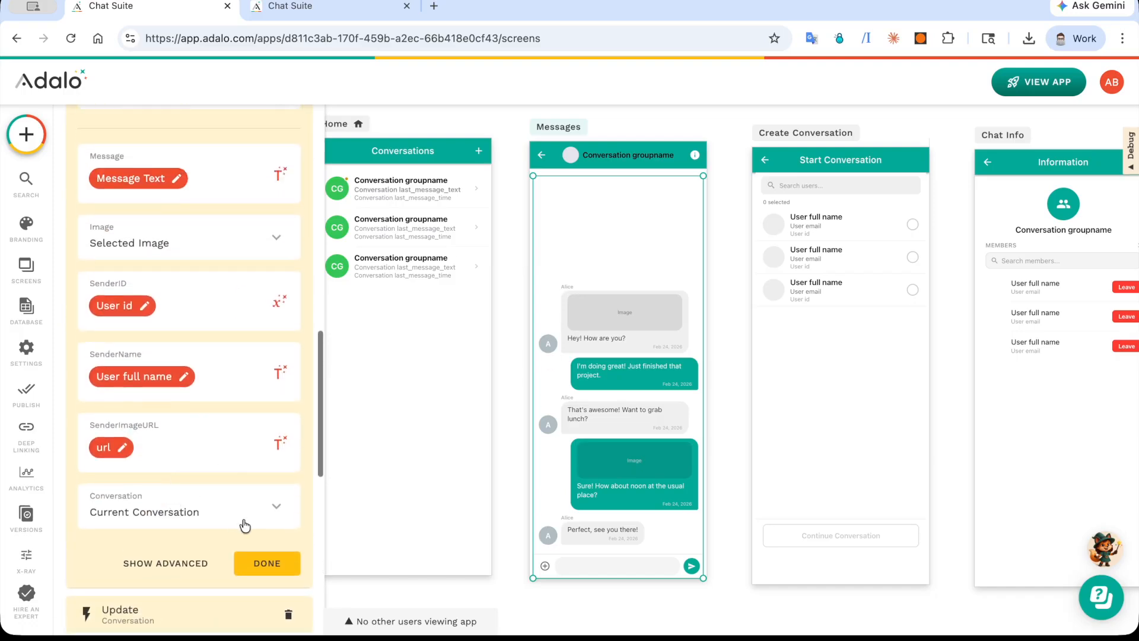
{"action": "left_click", "coordinate": [214, 244]}
{"action": "mouse_move", "coordinate": [245, 351]}
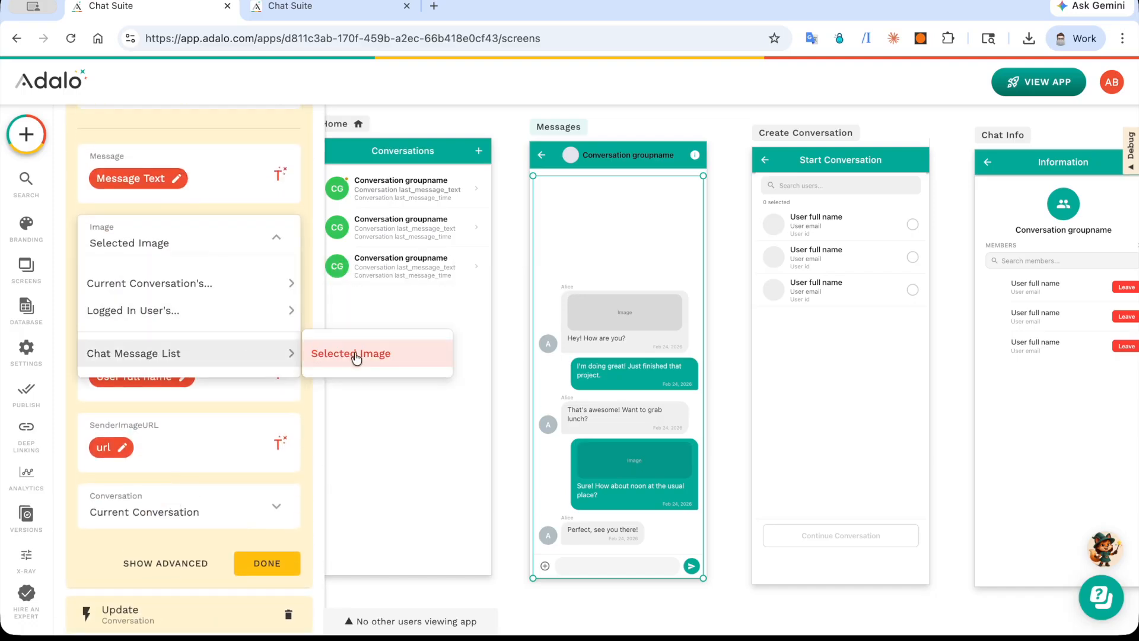
{"action": "left_click", "coordinate": [279, 512]}
Step: Review the remaining On Send Image Message actions along with the On Message Tap and On Image Tap settings
{"action": "scroll", "coordinate": [280, 510], "scroll_direction": "down", "scroll_amount": 10}
{"action": "scroll", "coordinate": [279, 511], "scroll_direction": "up", "scroll_amount": 2}
{"action": "scroll", "coordinate": [277, 505], "scroll_direction": "up", "scroll_amount": 2}
{"action": "scroll", "coordinate": [277, 503], "scroll_direction": "down", "scroll_amount": 3}
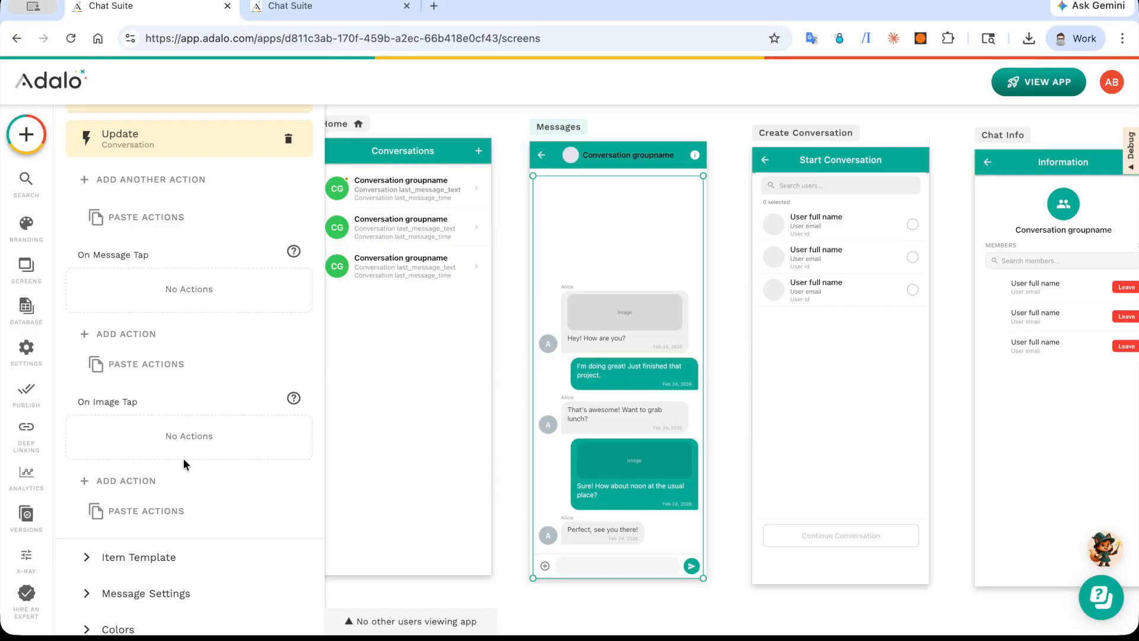
{"action": "scroll", "coordinate": [183, 458], "scroll_direction": "down", "scroll_amount": 3}
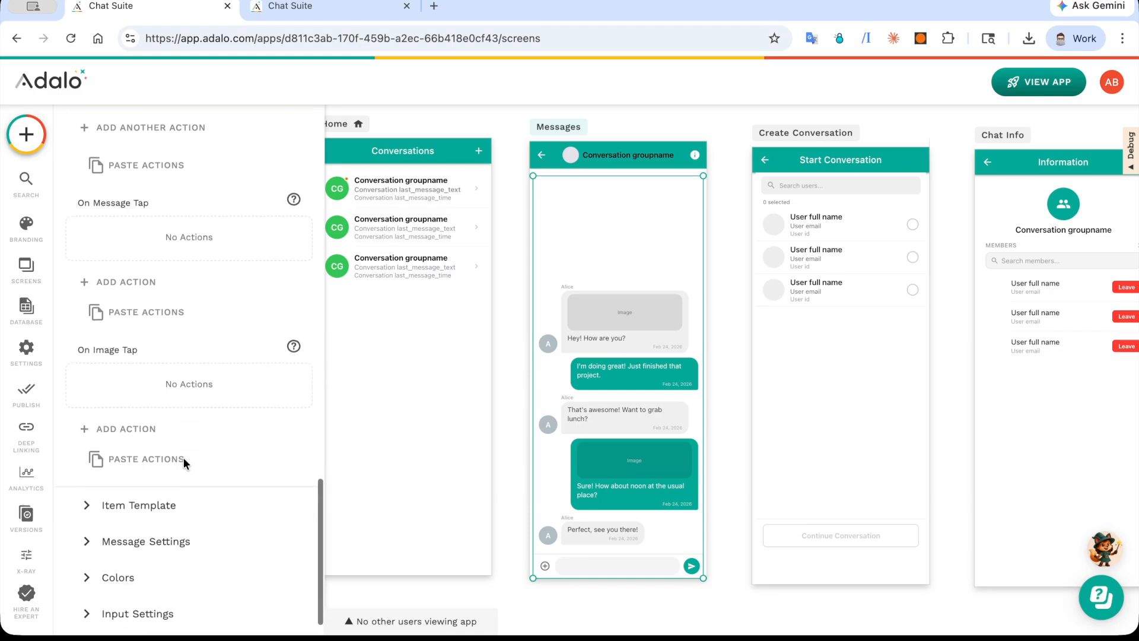
Step: Expand the Chat Message List's Item Template and check the bindings of the Message Text Field and Sender ID Field
{"action": "left_click", "coordinate": [179, 471]}
{"action": "scroll", "coordinate": [179, 471], "scroll_direction": "up", "scroll_amount": 4}
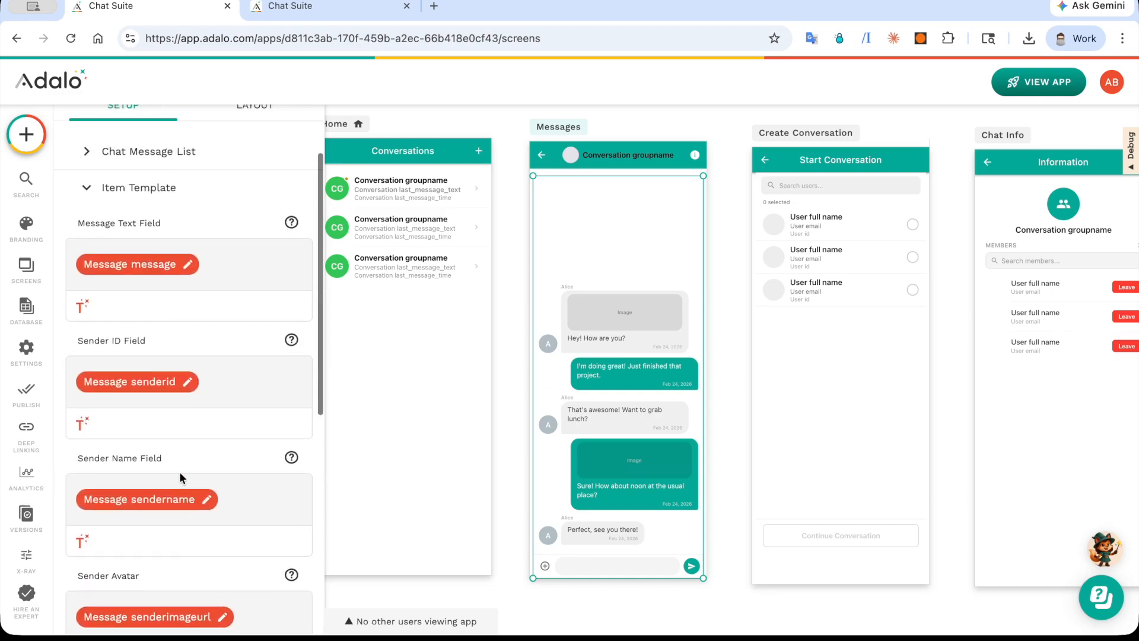
{"action": "left_click", "coordinate": [142, 301]}
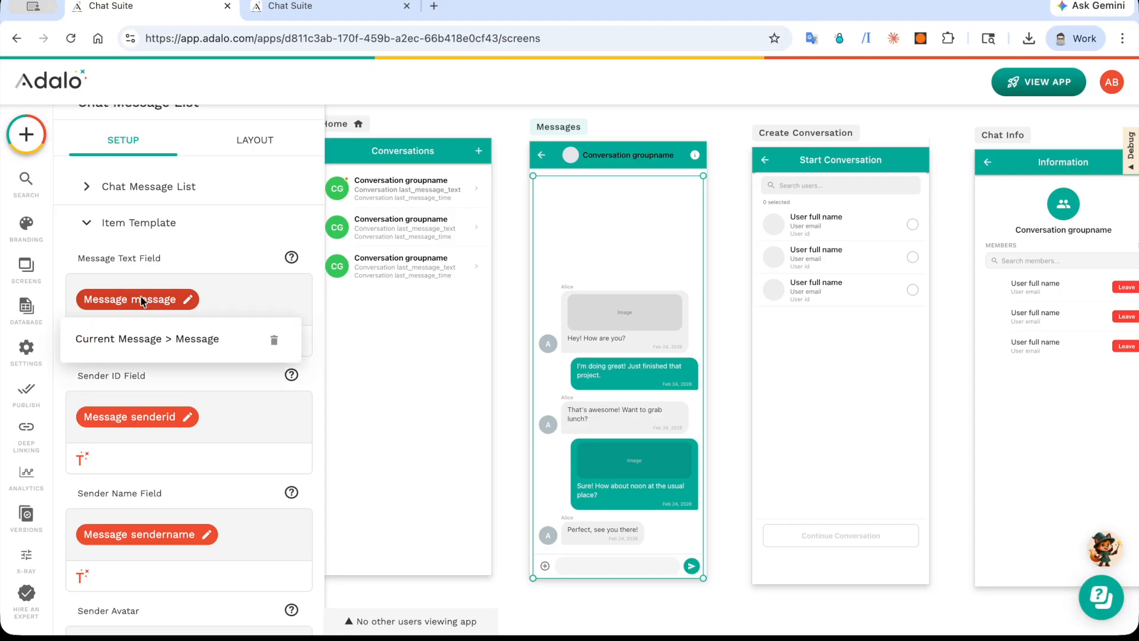
{"action": "left_click", "coordinate": [132, 416]}
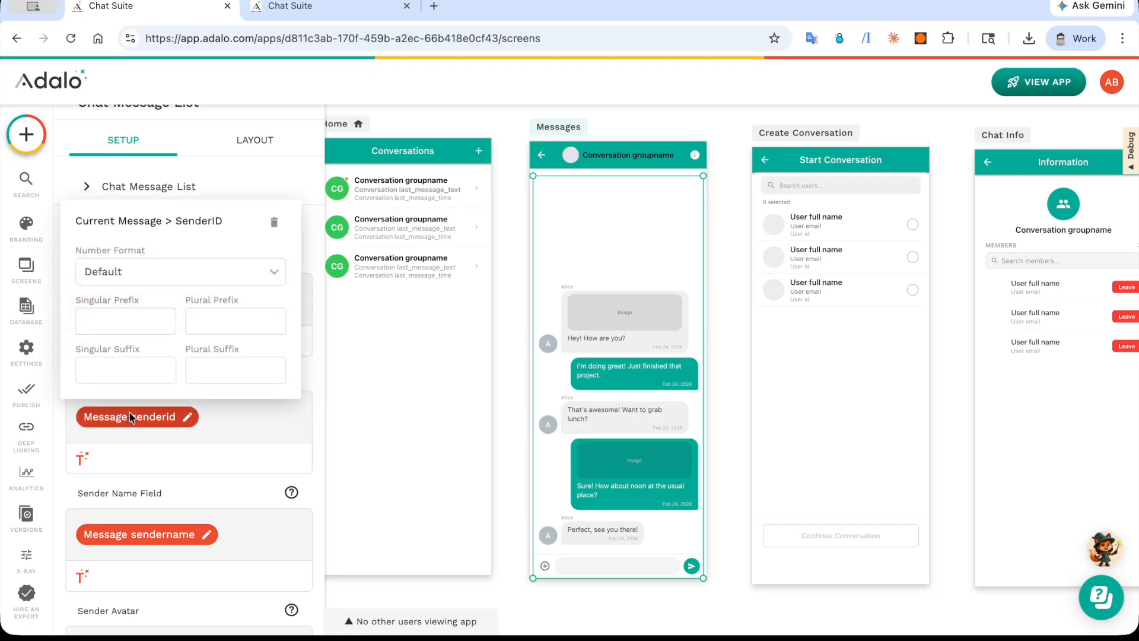
{"action": "left_click", "coordinate": [132, 416]}
Step: Check the Sender Avatar and Sender Name bindings in the Item Template and review the Timestamp and Image fields
{"action": "scroll", "coordinate": [140, 474], "scroll_direction": "down", "scroll_amount": 4}
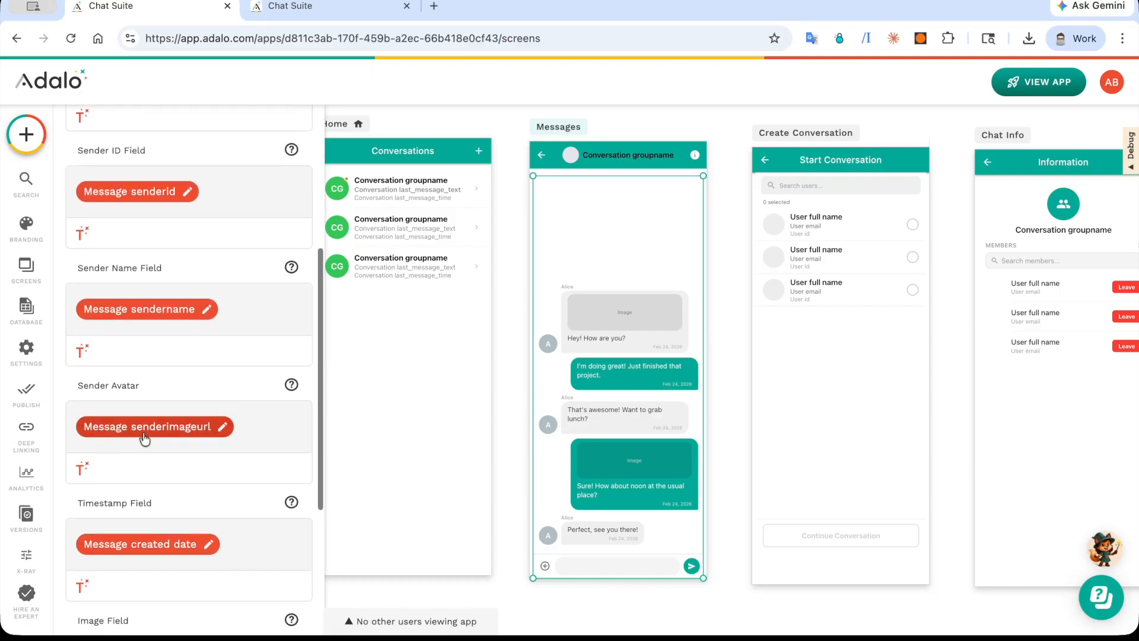
{"action": "left_click", "coordinate": [143, 427]}
{"action": "left_click", "coordinate": [144, 428]}
{"action": "left_click", "coordinate": [144, 312]}
{"action": "left_click", "coordinate": [144, 312]}
{"action": "scroll", "coordinate": [152, 446], "scroll_direction": "down", "scroll_amount": 5}
{"action": "scroll", "coordinate": [152, 446], "scroll_direction": "up", "scroll_amount": 3}
{"action": "scroll", "coordinate": [152, 446], "scroll_direction": "up", "scroll_amount": 5}
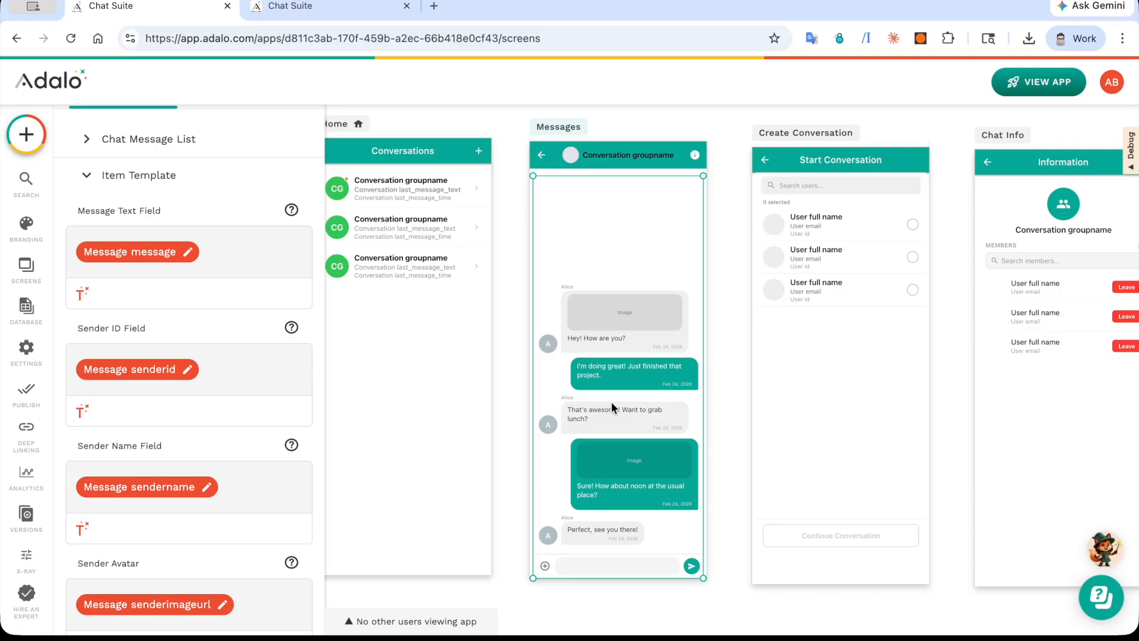
{"action": "scroll", "coordinate": [216, 427], "scroll_direction": "down", "scroll_amount": 6}
{"action": "scroll", "coordinate": [215, 427], "scroll_direction": "down", "scroll_amount": 1}
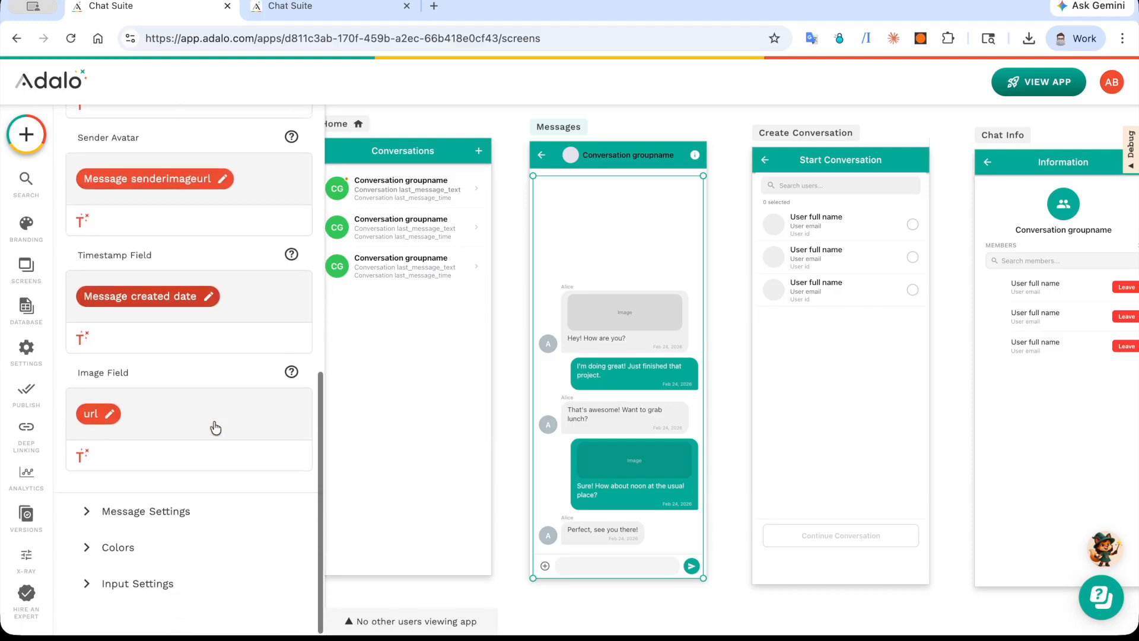
Step: In the Message Settings, try Left Side for the logged-in user's messages and return the option to Right Side
{"action": "left_click", "coordinate": [204, 511]}
{"action": "left_click", "coordinate": [172, 359]}
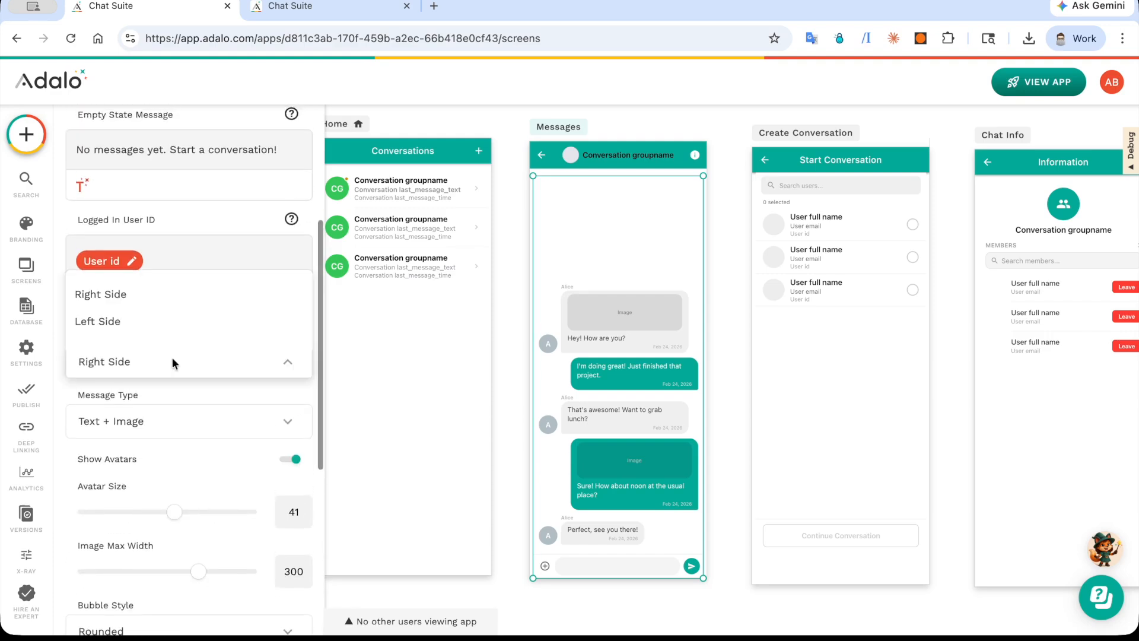
{"action": "left_click", "coordinate": [155, 321]}
{"action": "left_click", "coordinate": [141, 359]}
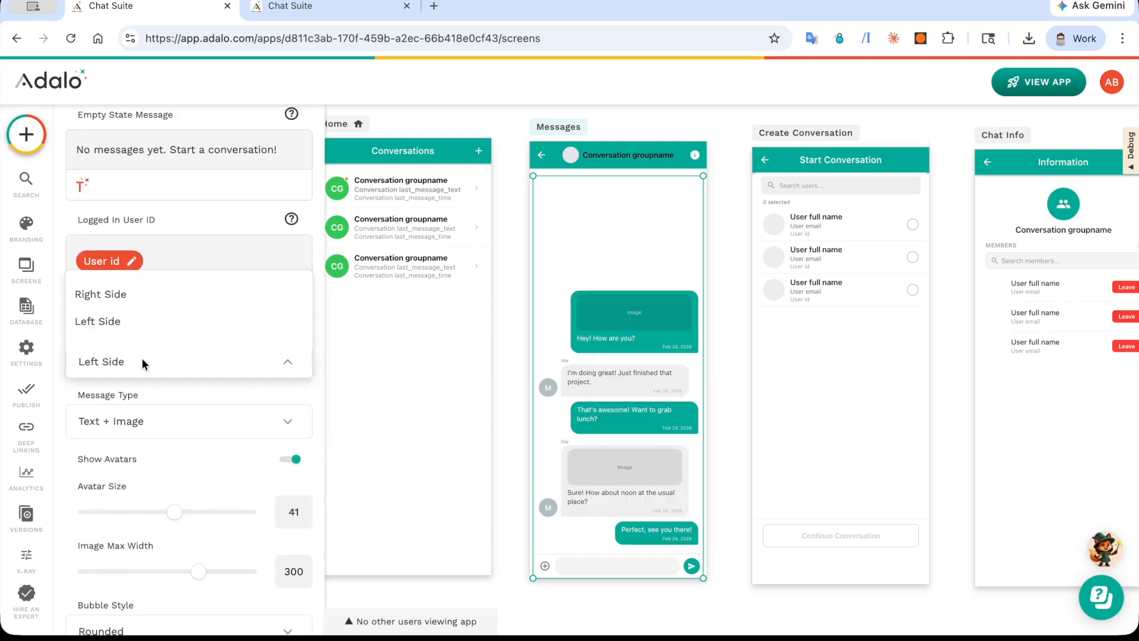
{"action": "left_click", "coordinate": [150, 298]}
Step: Try the Text Only message type for the Chat Message List and switch back to Text + Image
{"action": "left_click", "coordinate": [187, 419]}
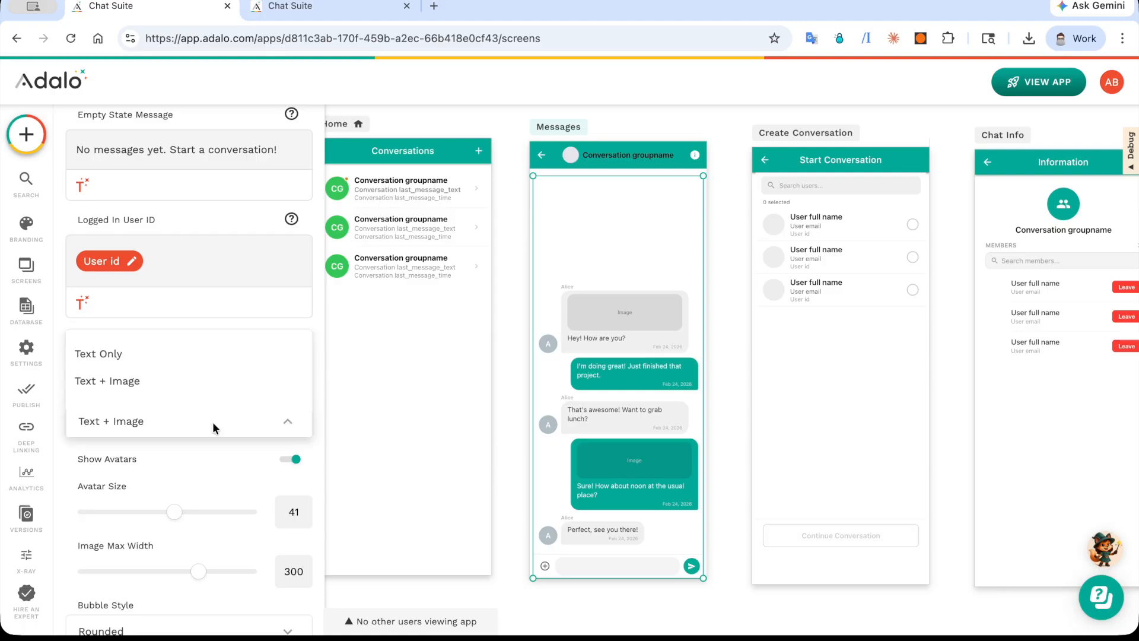
{"action": "left_click", "coordinate": [194, 356]}
{"action": "left_click", "coordinate": [179, 417]}
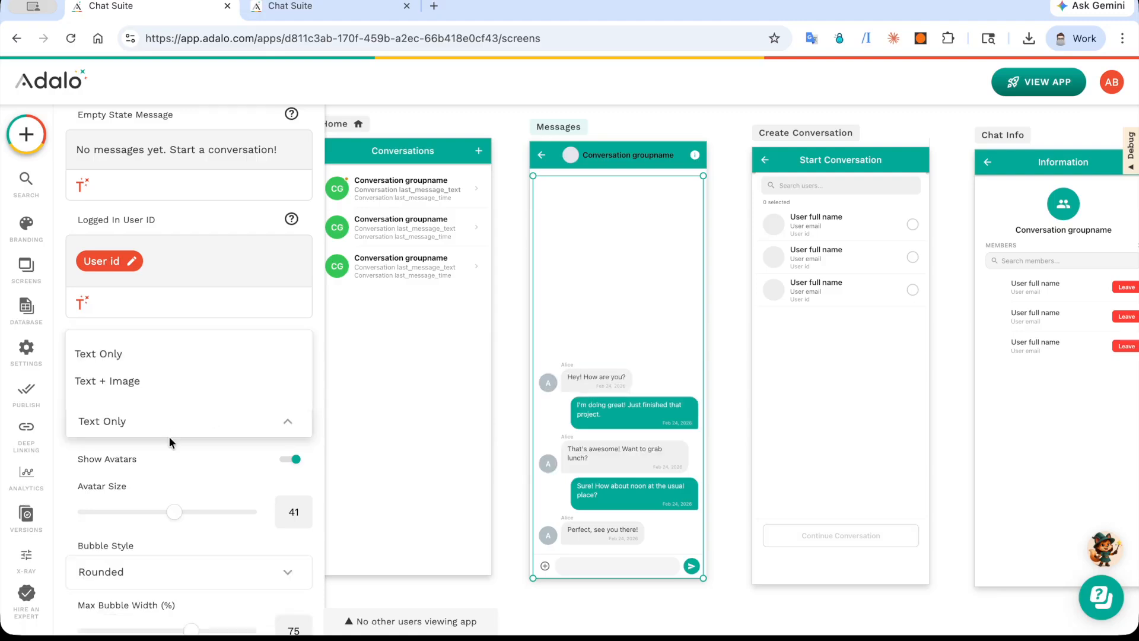
{"action": "left_click", "coordinate": [178, 379]}
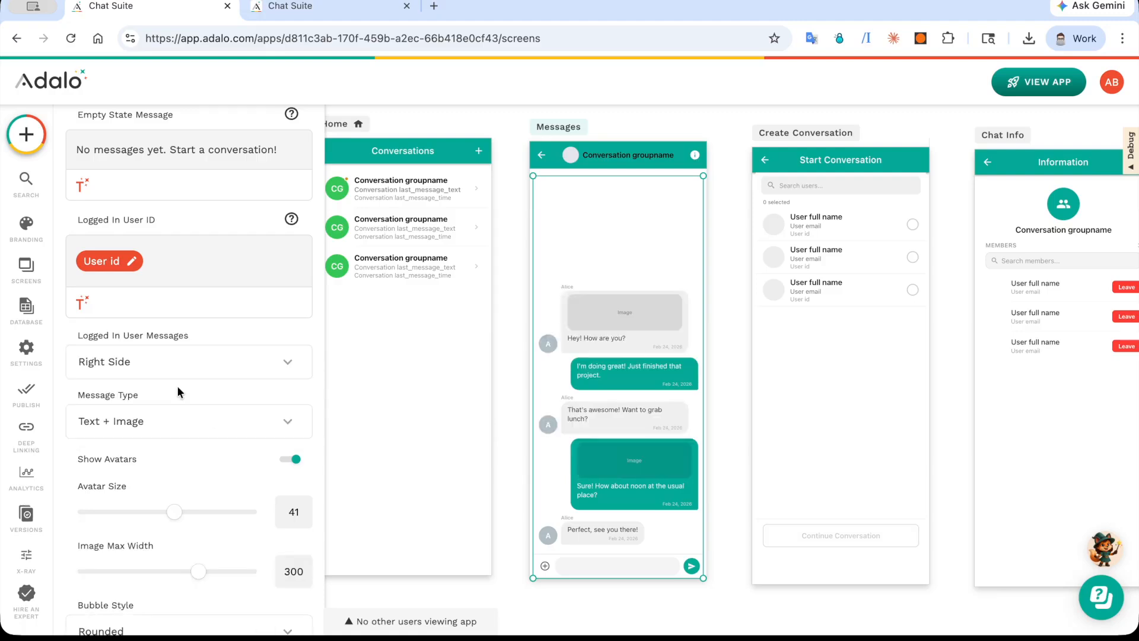
Step: Set the Chat Message List's Image Max Width to 287 and its Max Bubble Width to 71%
{"action": "scroll", "coordinate": [176, 385], "scroll_direction": "down", "scroll_amount": 3}
{"action": "left_click_drag", "start_coordinate": [191, 374], "coordinate": [196, 375]}
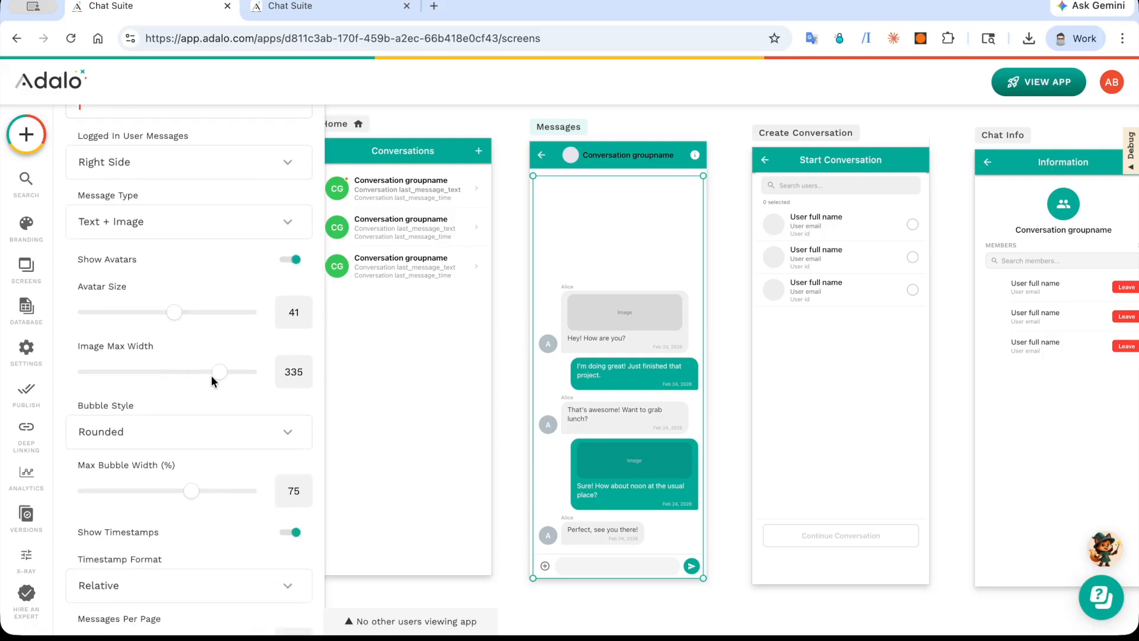
{"action": "left_click", "coordinate": [190, 373]}
{"action": "scroll", "coordinate": [176, 442], "scroll_direction": "down", "scroll_amount": 1}
{"action": "mouse_move", "coordinate": [187, 475]}
{"action": "left_mouse_down"}
{"action": "mouse_move", "coordinate": [205, 475]}
{"action": "mouse_move", "coordinate": [169, 482]}
{"action": "left_mouse_up"}
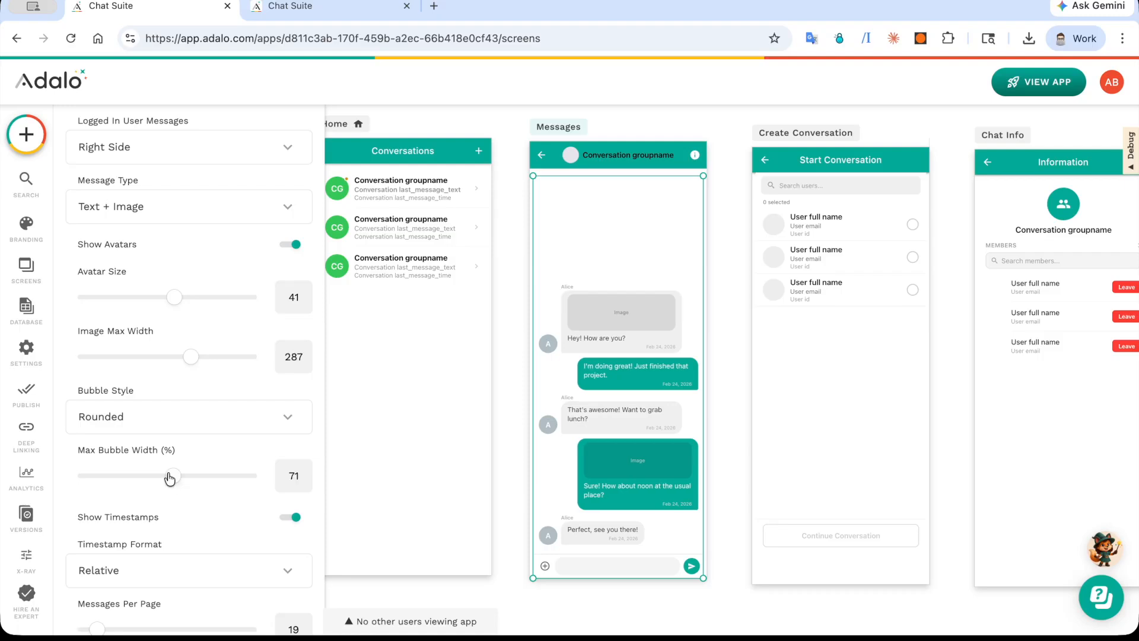
Step: Review the Chat Message List's Colors and Input Settings, including the placeholder text, formatting toggle and send button options
{"action": "scroll", "coordinate": [169, 474], "scroll_direction": "down", "scroll_amount": 3}
{"action": "left_click", "coordinate": [163, 544]}
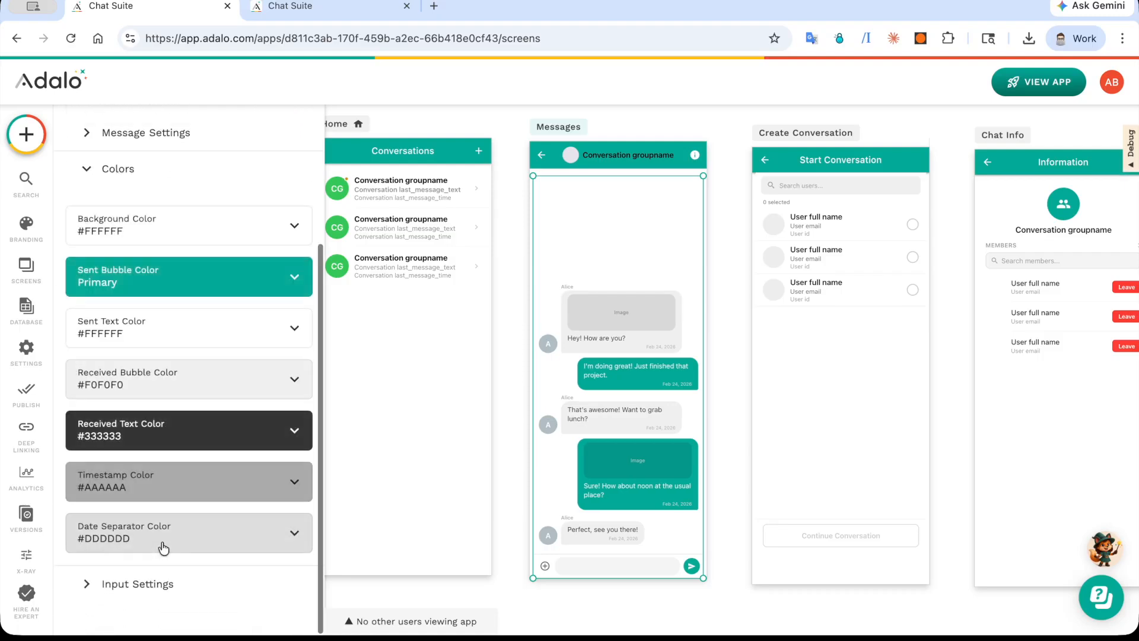
{"action": "left_click", "coordinate": [152, 583]}
{"action": "scroll", "coordinate": [153, 600], "scroll_direction": "down", "scroll_amount": 3}
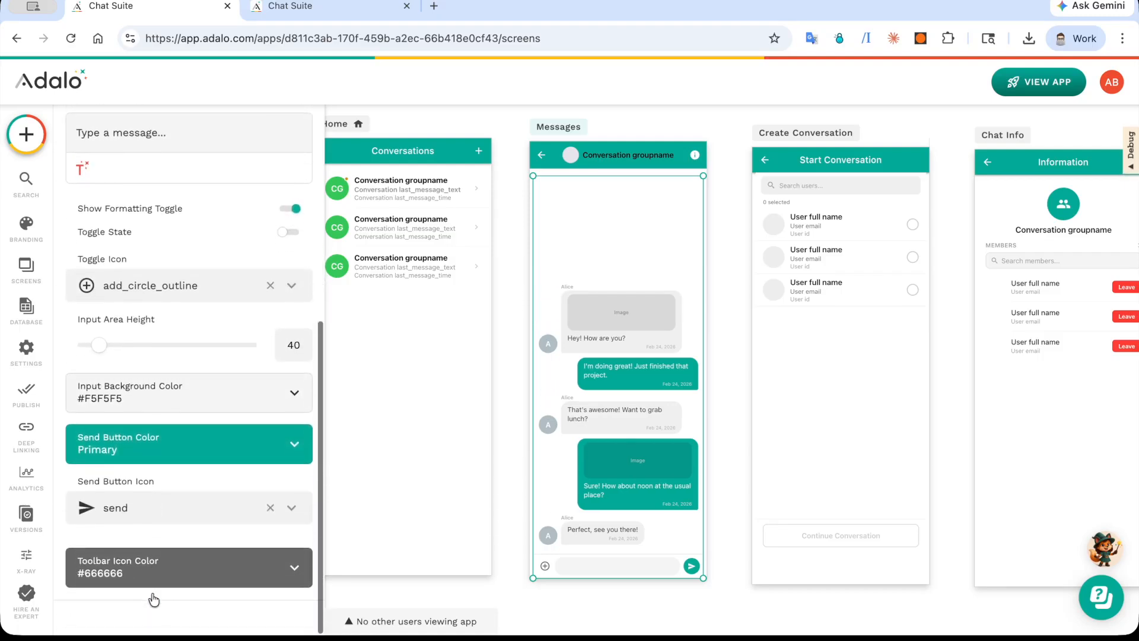
{"action": "scroll", "coordinate": [151, 592], "scroll_direction": "up", "scroll_amount": 1}
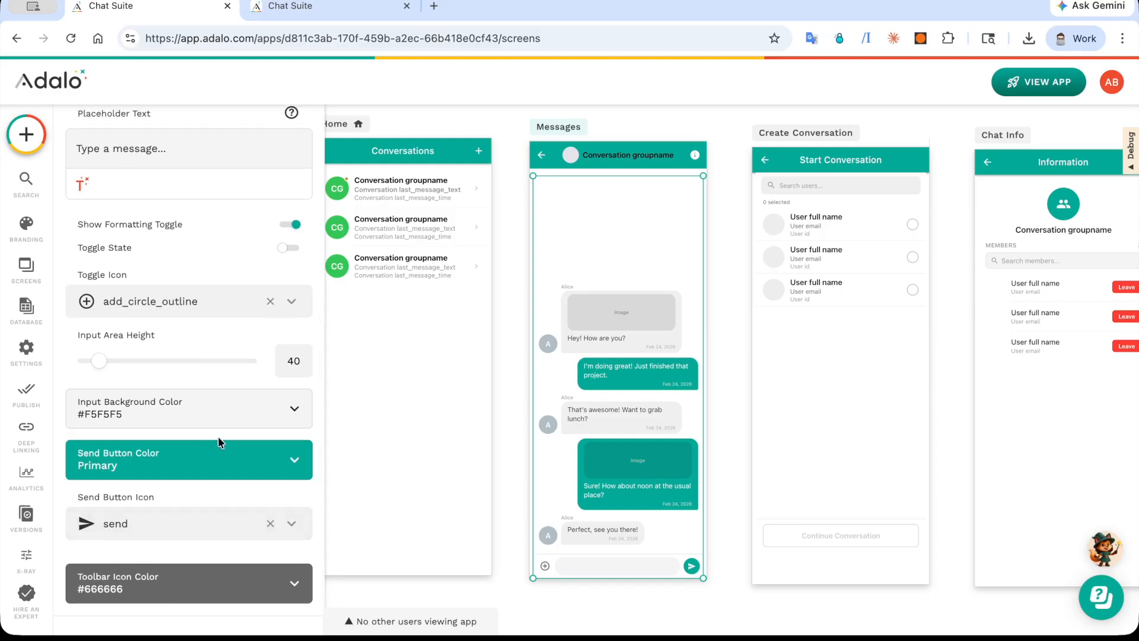
{"action": "scroll", "coordinate": [221, 451], "scroll_direction": "up", "scroll_amount": 5}
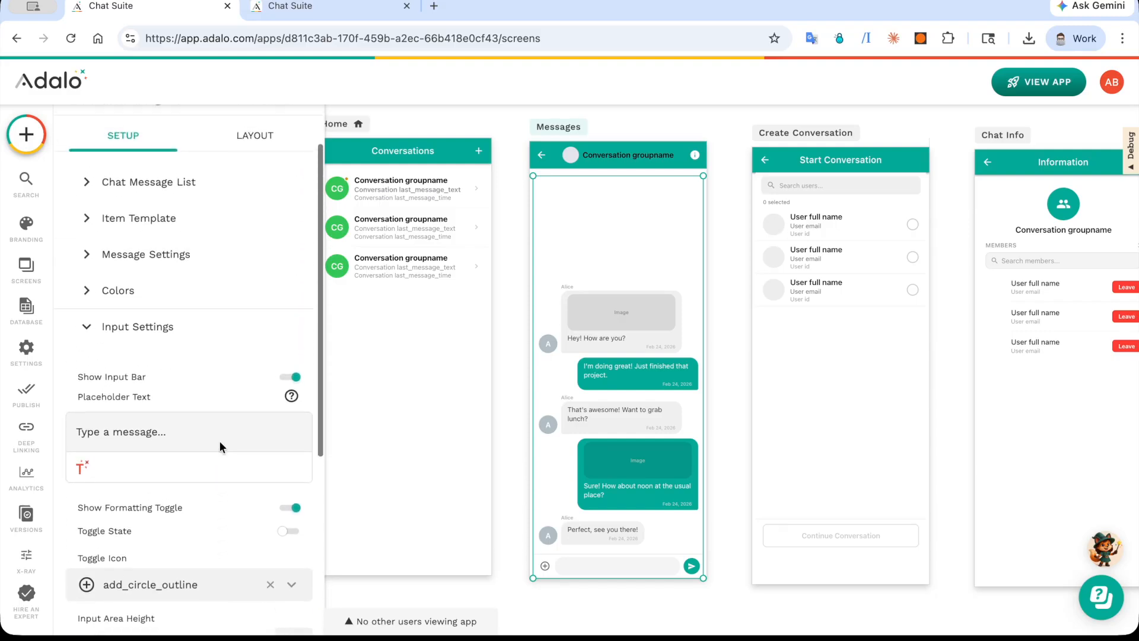
Step: Select the Chat Header Bar on the Messages screen and go to the Chat Info screen targeted by its Right Button Action
{"action": "scroll", "coordinate": [634, 392], "scroll_direction": "right", "scroll_amount": 3}
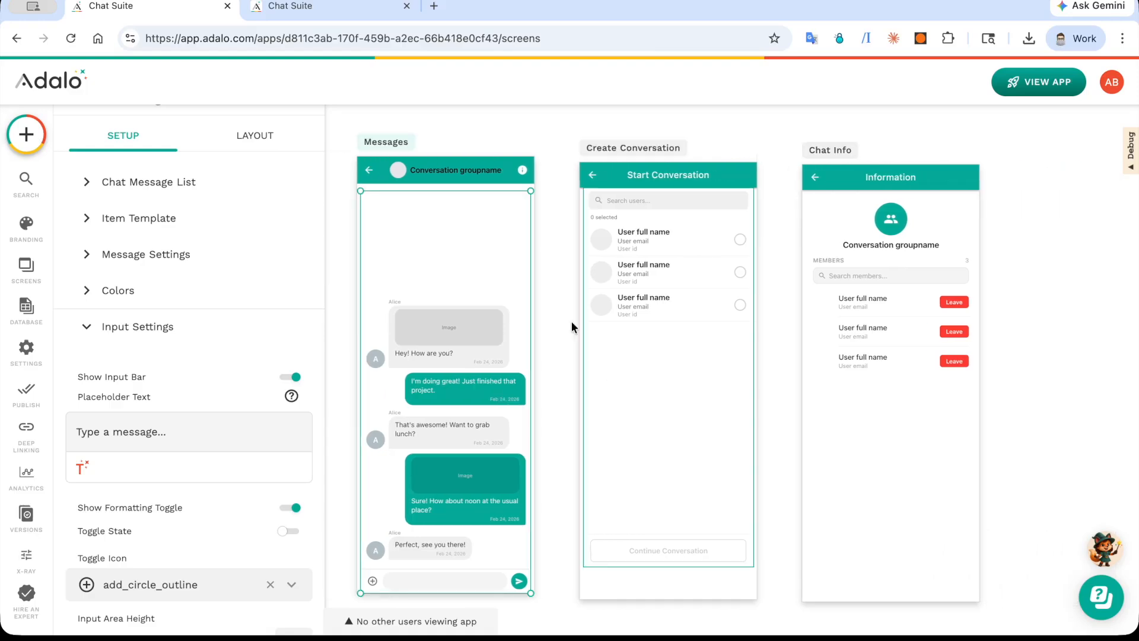
{"action": "left_click", "coordinate": [521, 174]}
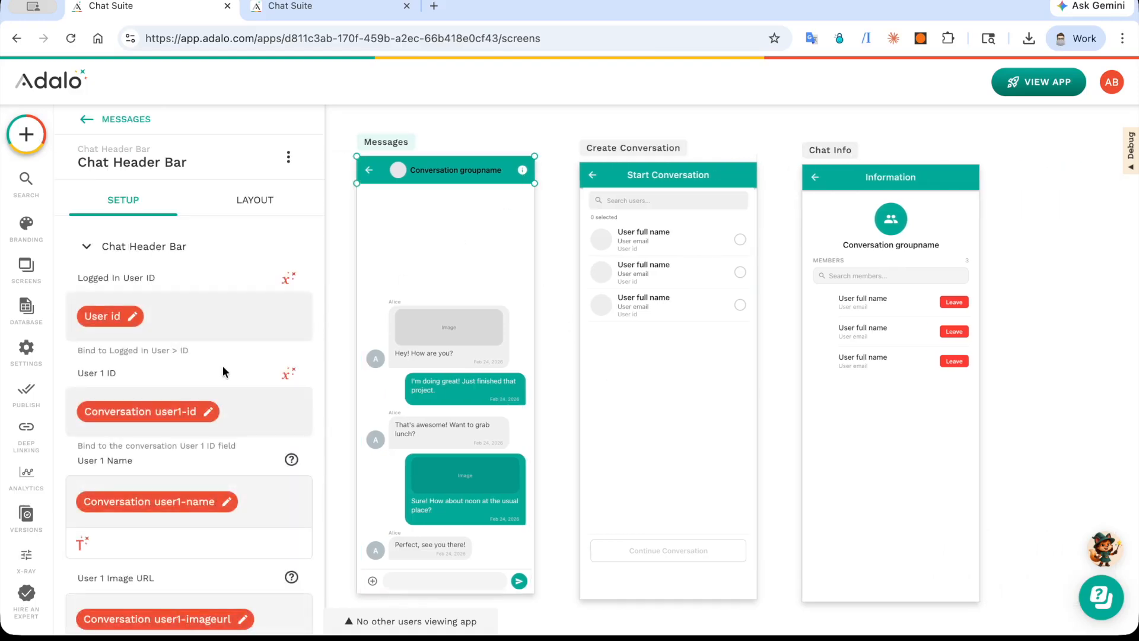
{"action": "scroll", "coordinate": [223, 371], "scroll_direction": "down", "scroll_amount": 15}
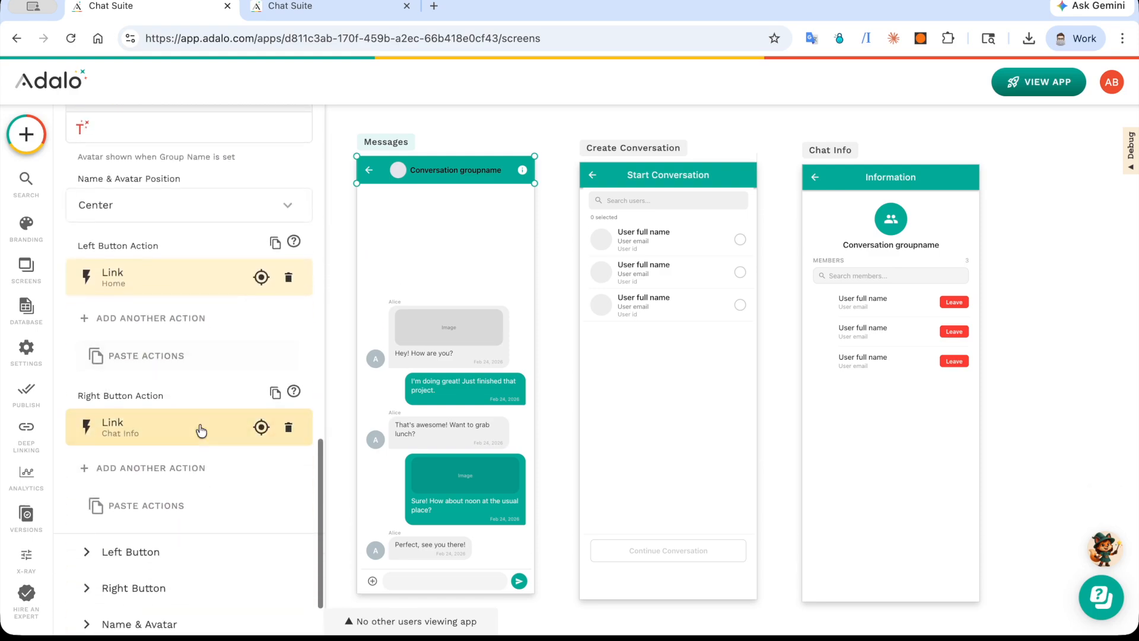
{"action": "left_click", "coordinate": [261, 427]}
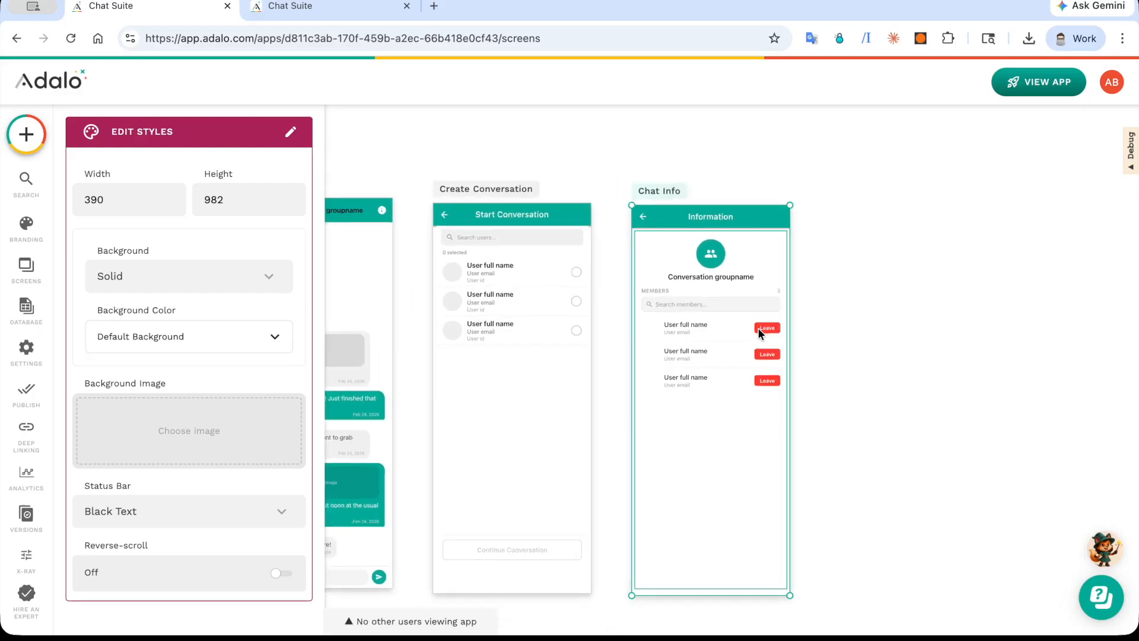
Step: Select the Chat Group Info component and check its Members collection, filter and the Member Template's name, subtitle, avatar and ID bindings
{"action": "left_click", "coordinate": [758, 329]}
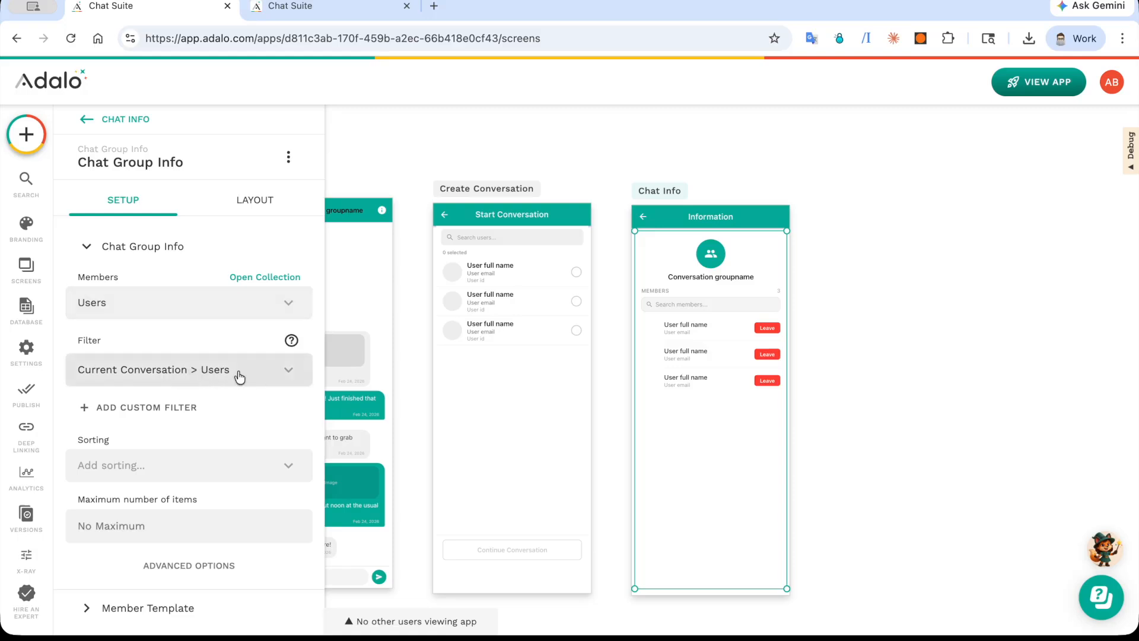
{"action": "scroll", "coordinate": [214, 374], "scroll_direction": "down", "scroll_amount": 4}
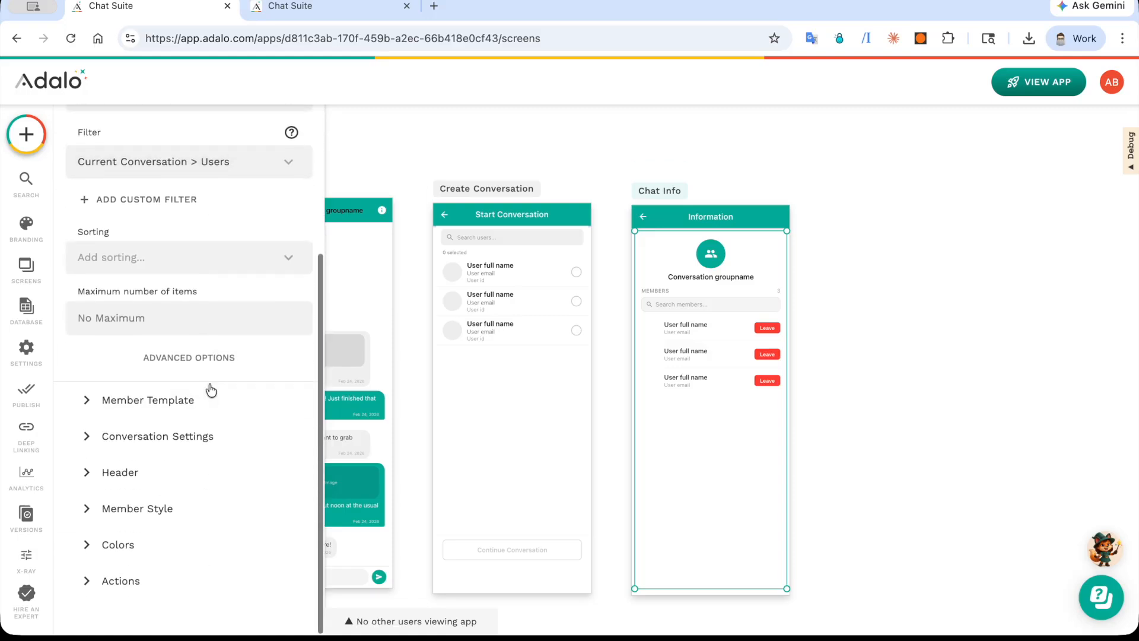
{"action": "left_click", "coordinate": [204, 400]}
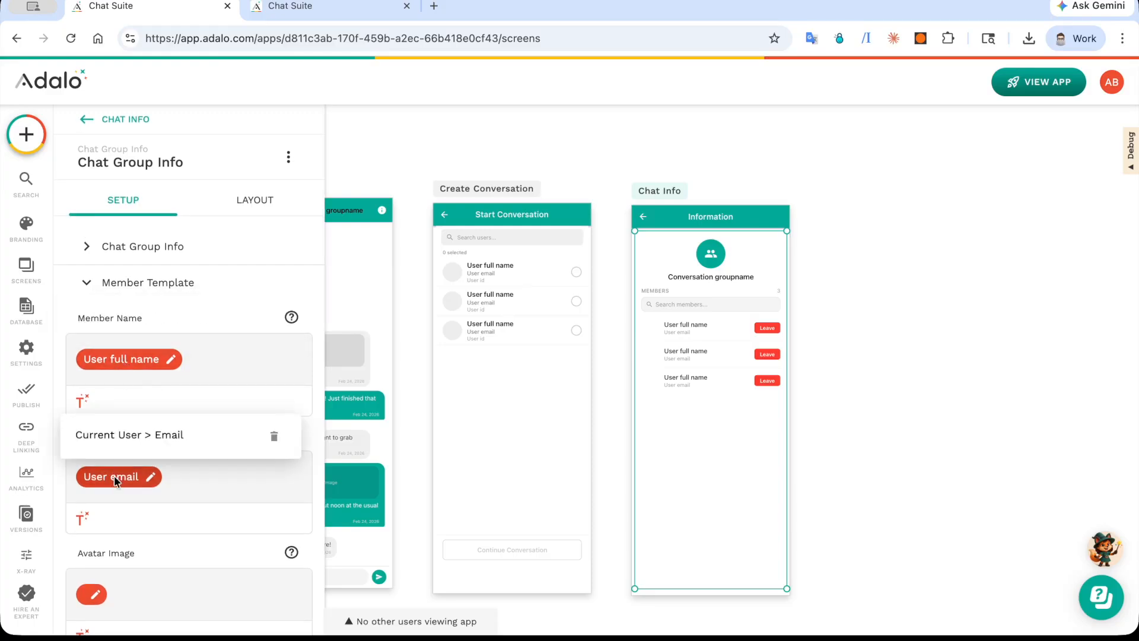
{"action": "scroll", "coordinate": [113, 475], "scroll_direction": "down", "scroll_amount": 2}
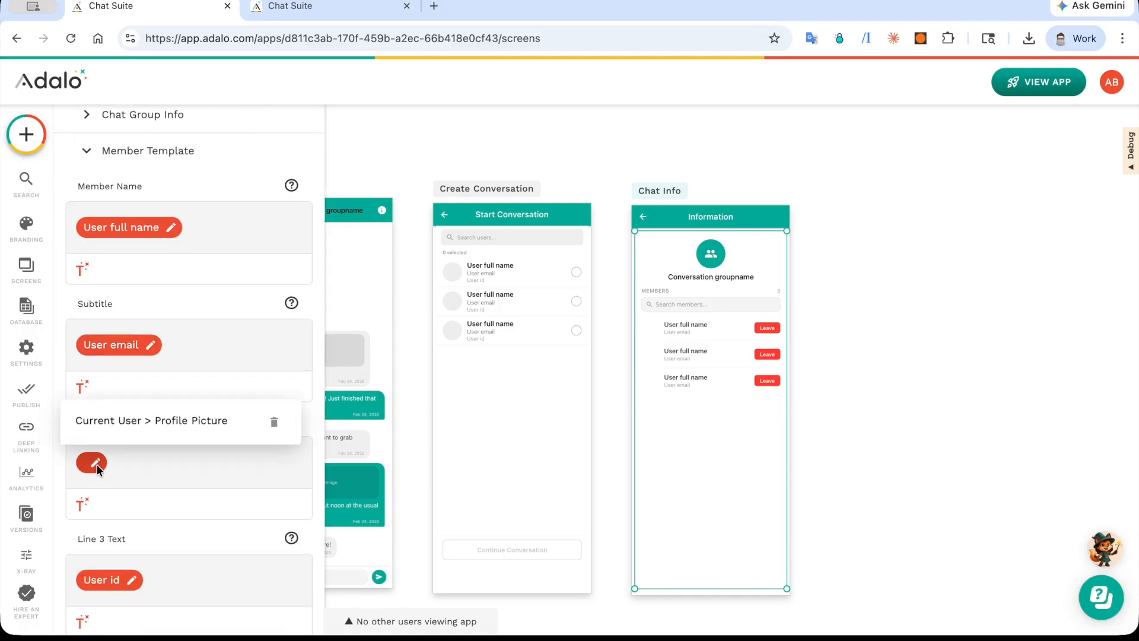
{"action": "scroll", "coordinate": [104, 427], "scroll_direction": "down", "scroll_amount": 3}
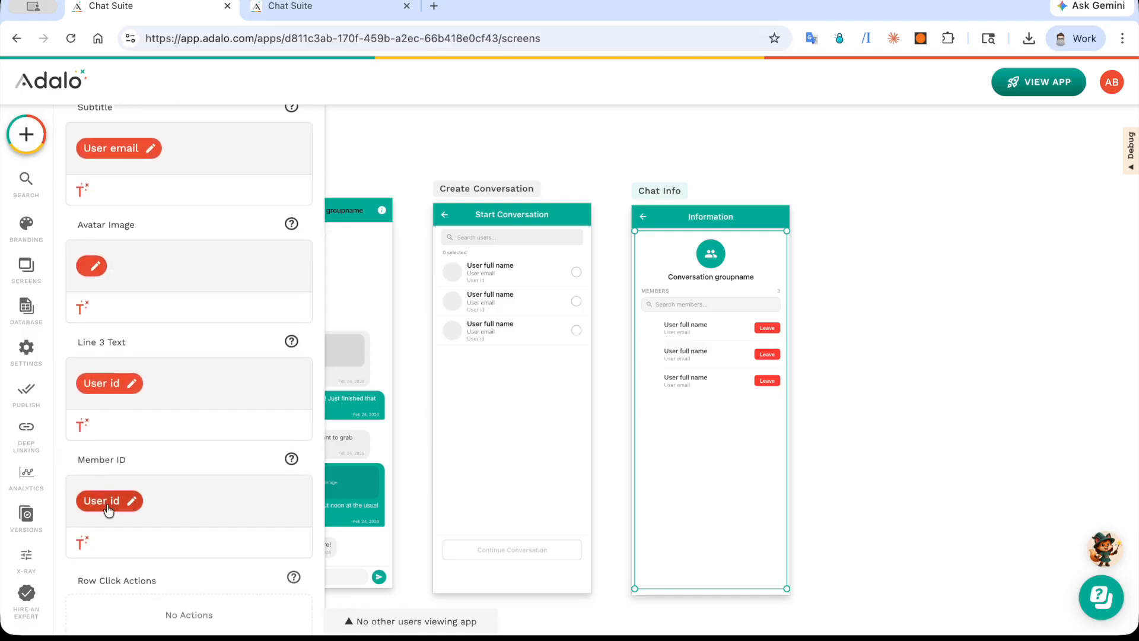
Step: Check the Member Template's Row Click Actions and the On Remove Member action, including how the Conversation update changes Users
{"action": "scroll", "coordinate": [107, 504], "scroll_direction": "down", "scroll_amount": 3}
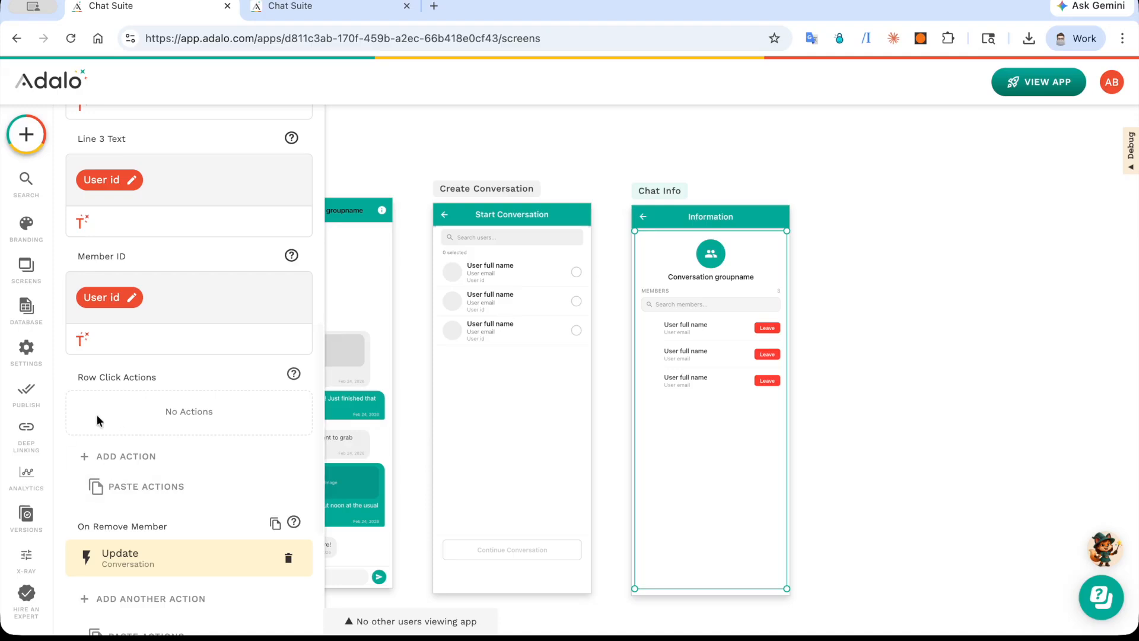
{"action": "scroll", "coordinate": [137, 409], "scroll_direction": "down", "scroll_amount": 2}
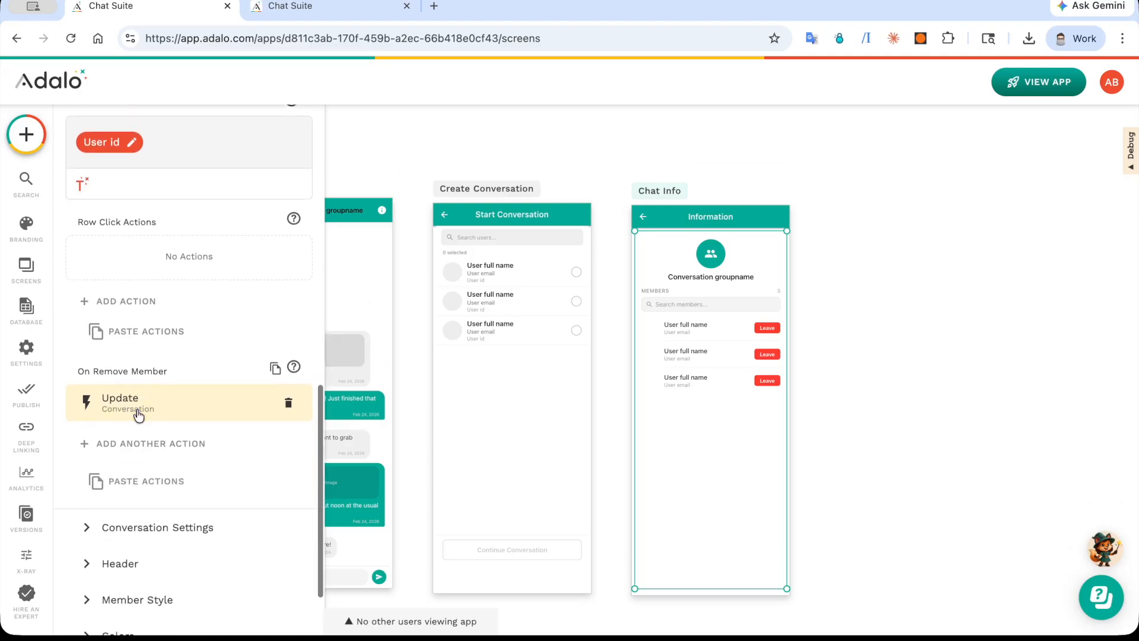
{"action": "left_click", "coordinate": [176, 410]}
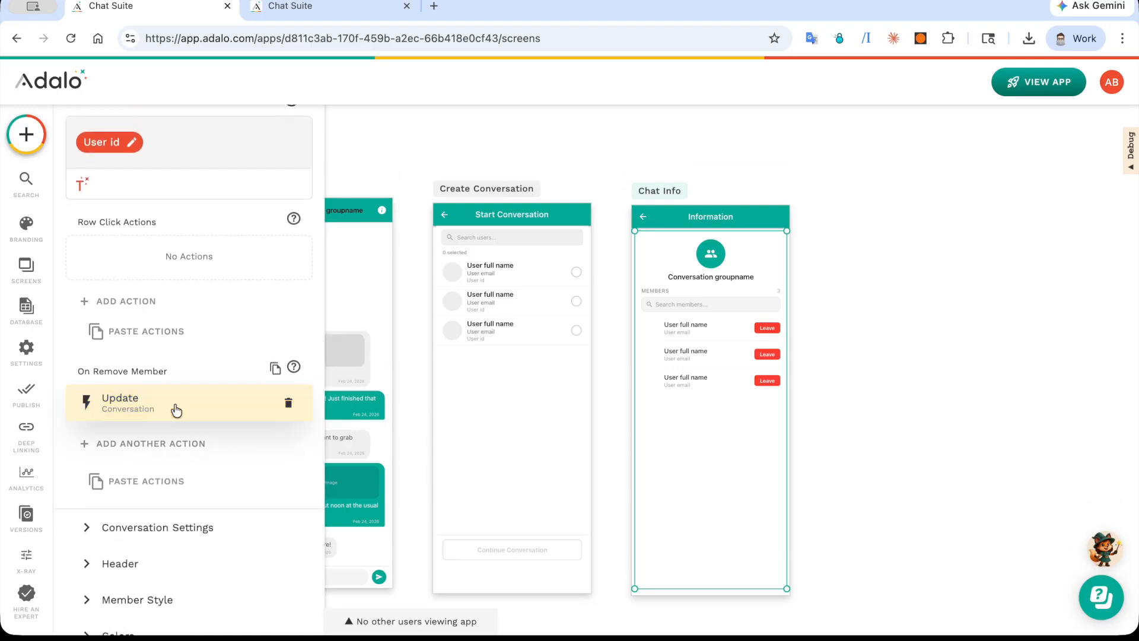
{"action": "scroll", "coordinate": [175, 415], "scroll_direction": "down", "scroll_amount": 3}
{"action": "left_click", "coordinate": [175, 418]}
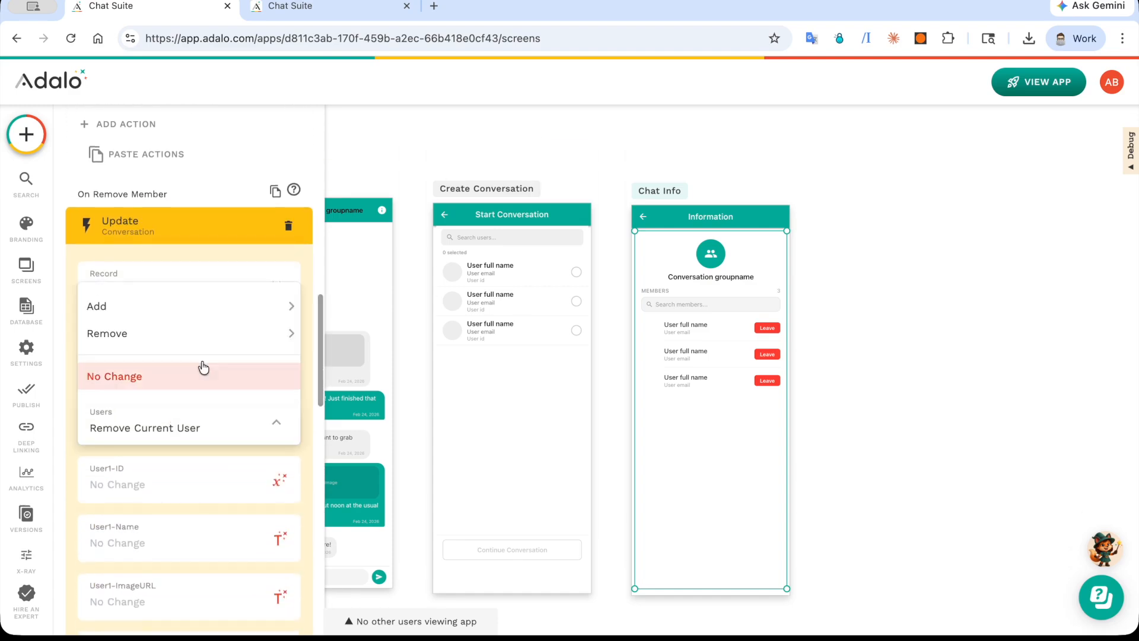
{"action": "left_click", "coordinate": [215, 240]}
{"action": "left_click", "coordinate": [215, 241]}
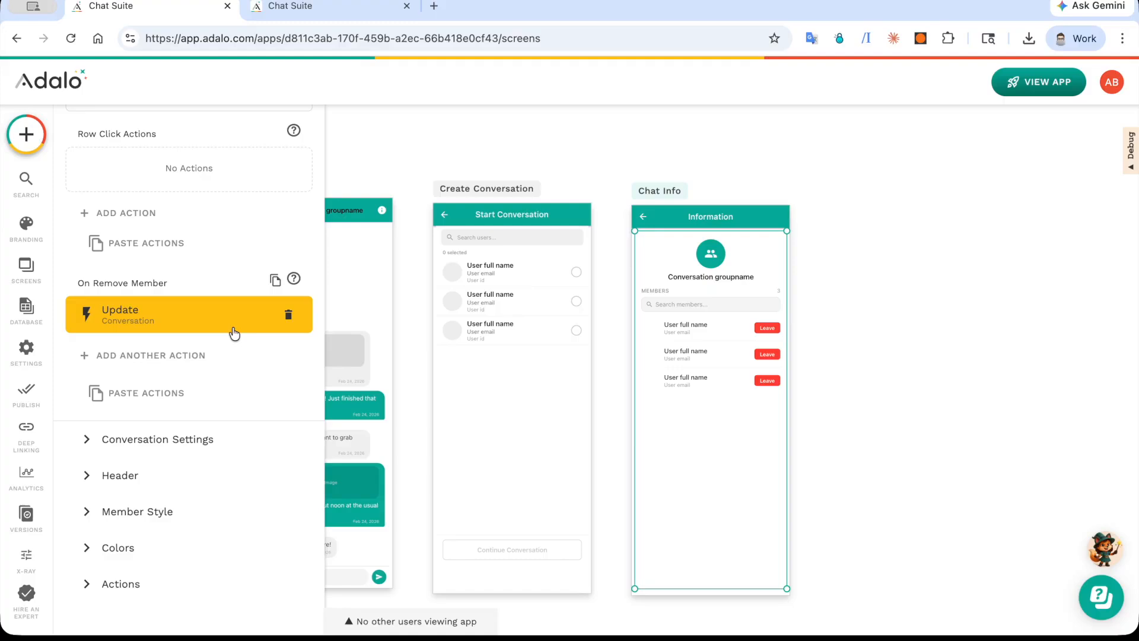
Step: Review the Chat Group Info's Conversation Settings, checking the bindings for Logged In User ID, Admin / Owner User ID, Group Name and Group Image
{"action": "left_click", "coordinate": [204, 445]}
{"action": "scroll", "coordinate": [204, 444], "scroll_direction": "up", "scroll_amount": 4}
{"action": "scroll", "coordinate": [185, 343], "scroll_direction": "down", "scroll_amount": 1}
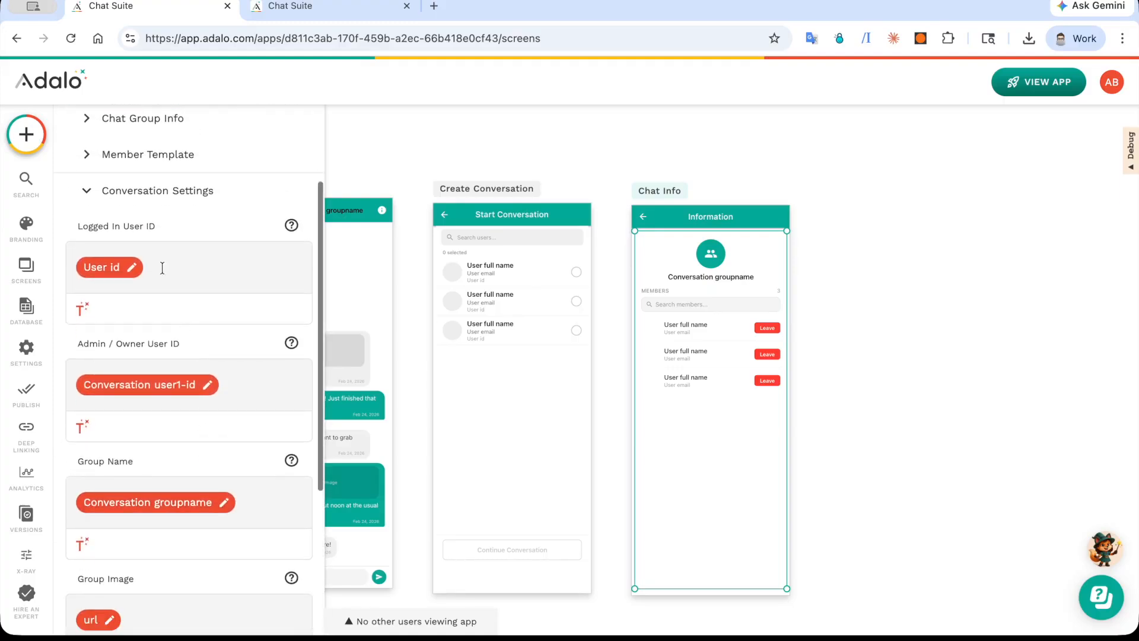
{"action": "scroll", "coordinate": [162, 267], "scroll_direction": "down", "scroll_amount": 3}
{"action": "scroll", "coordinate": [161, 266], "scroll_direction": "up", "scroll_amount": 1}
{"action": "left_click", "coordinate": [111, 190]}
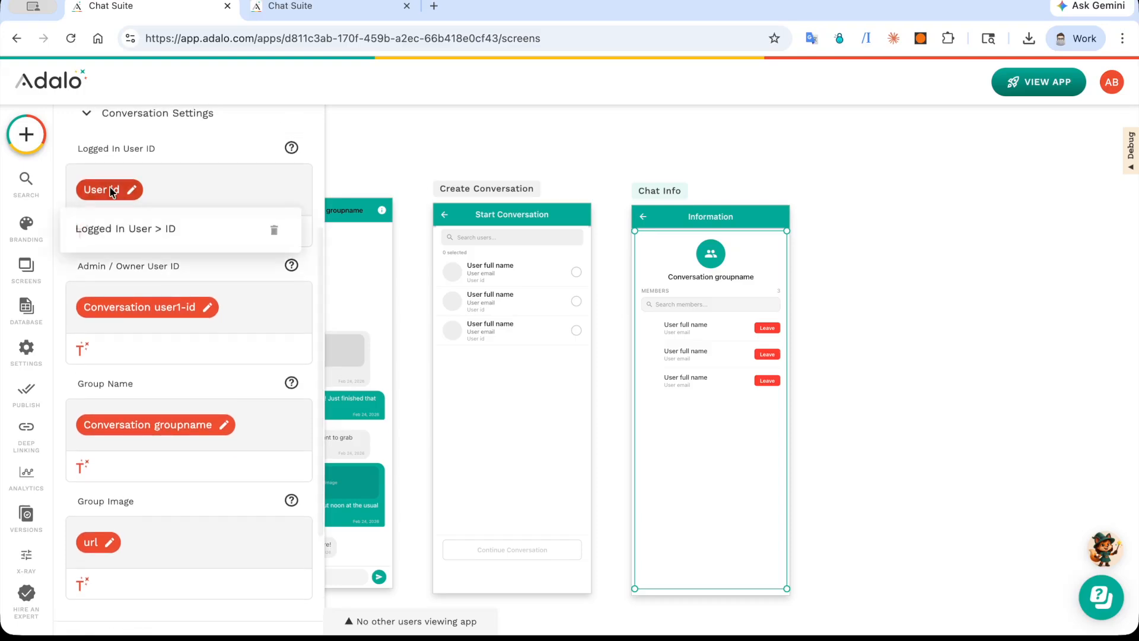
{"action": "left_click", "coordinate": [111, 190]}
{"action": "left_click", "coordinate": [134, 307]}
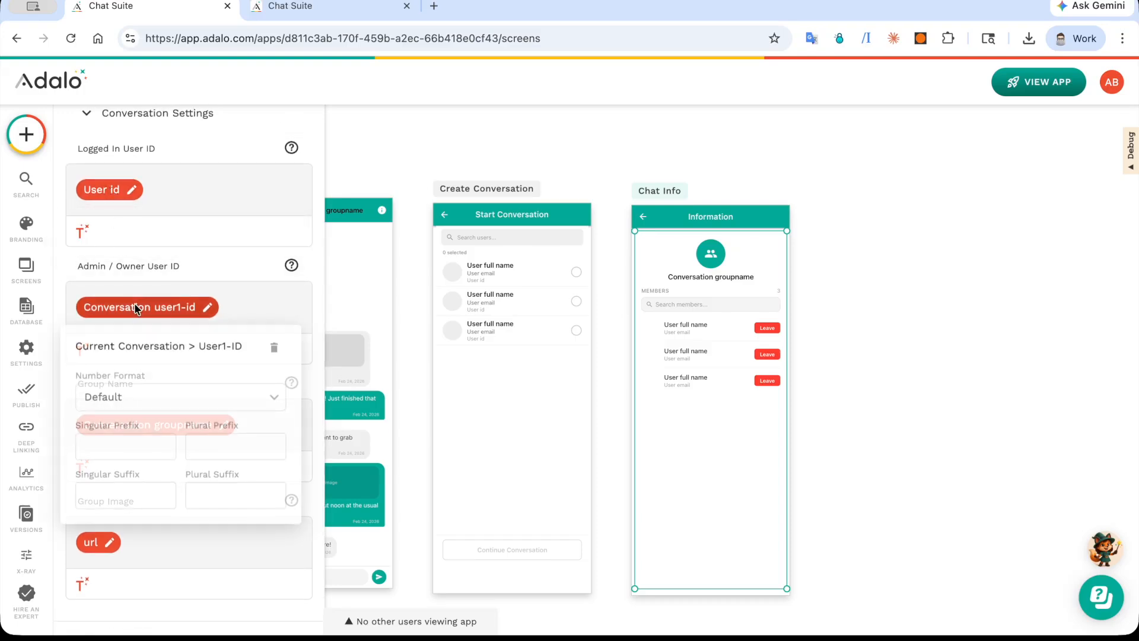
{"action": "left_click", "coordinate": [143, 322]}
{"action": "left_click", "coordinate": [84, 349]}
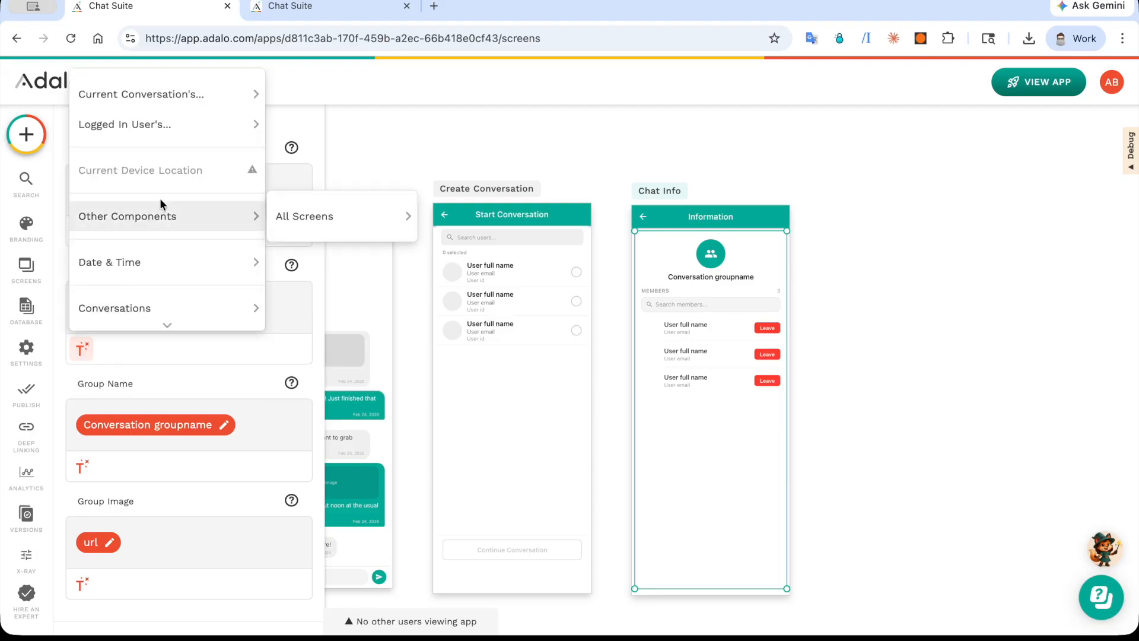
{"action": "left_click", "coordinate": [195, 401]}
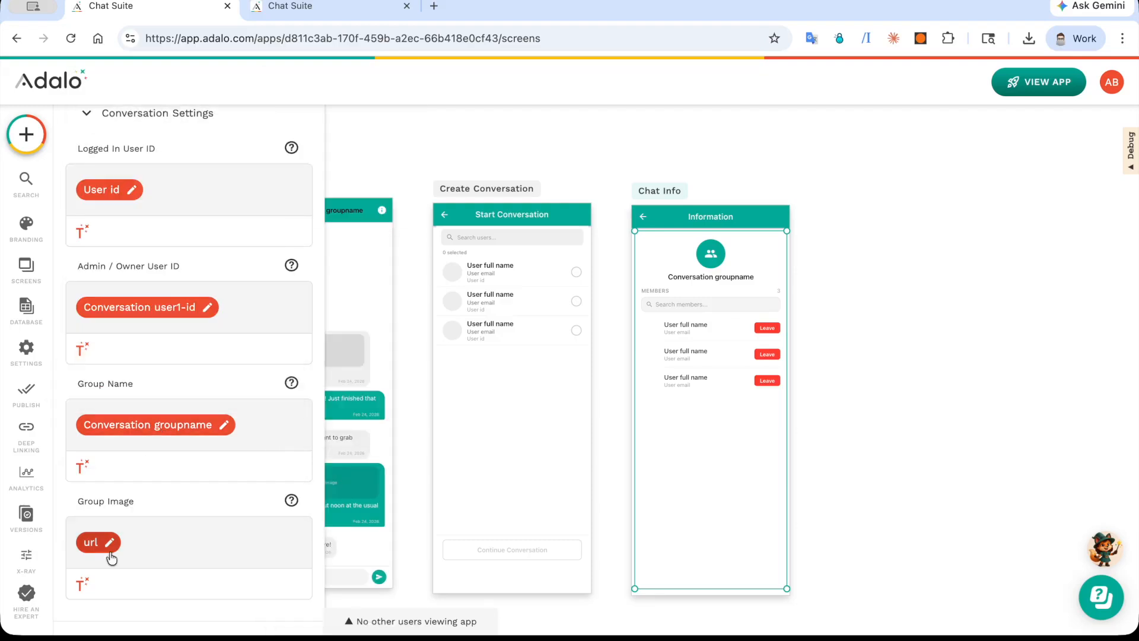
Step: Look through the Chat Group Info's Header, Member Style and Colors settings
{"action": "scroll", "coordinate": [111, 556], "scroll_direction": "down", "scroll_amount": 5}
{"action": "left_click", "coordinate": [130, 473]}
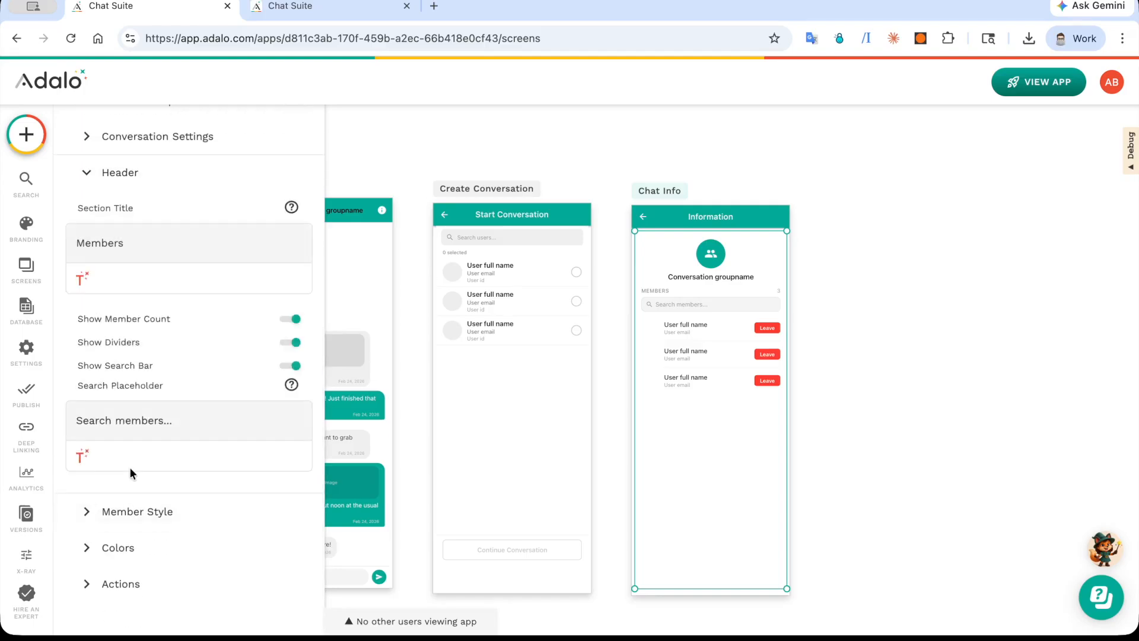
{"action": "left_click", "coordinate": [168, 511]}
{"action": "scroll", "coordinate": [168, 511], "scroll_direction": "down", "scroll_amount": 2}
{"action": "left_click", "coordinate": [167, 562]}
{"action": "scroll", "coordinate": [166, 563], "scroll_direction": "down", "scroll_amount": 10}
Step: Examine the Chat Group Info's On Leave Group actions and the GroupName value in its On Save Group Name update
{"action": "left_click", "coordinate": [166, 567]}
{"action": "scroll", "coordinate": [186, 429], "scroll_direction": "up", "scroll_amount": 5}
{"action": "scroll", "coordinate": [187, 424], "scroll_direction": "up", "scroll_amount": 2}
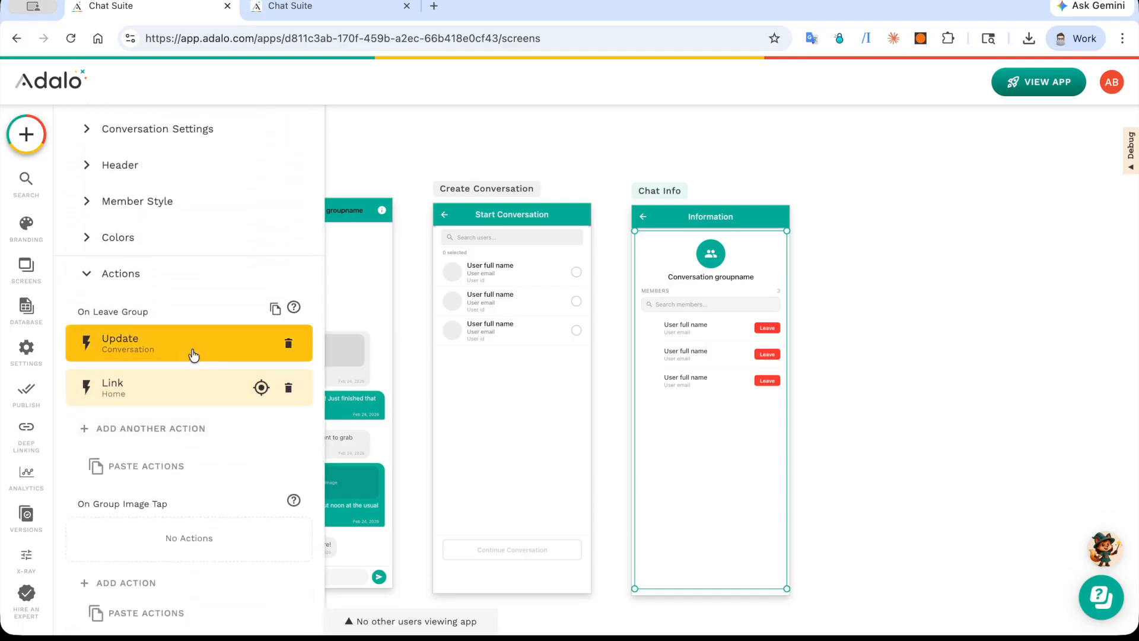
{"action": "scroll", "coordinate": [193, 355], "scroll_direction": "down", "scroll_amount": 7}
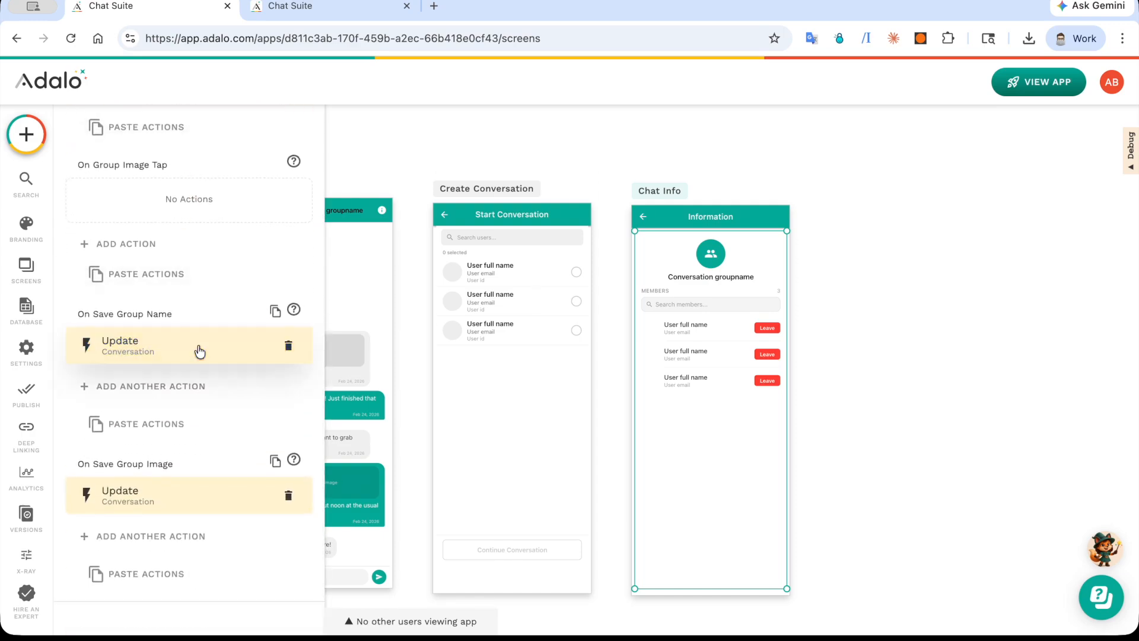
{"action": "left_click", "coordinate": [199, 350]}
{"action": "scroll", "coordinate": [199, 351], "scroll_direction": "down", "scroll_amount": 10}
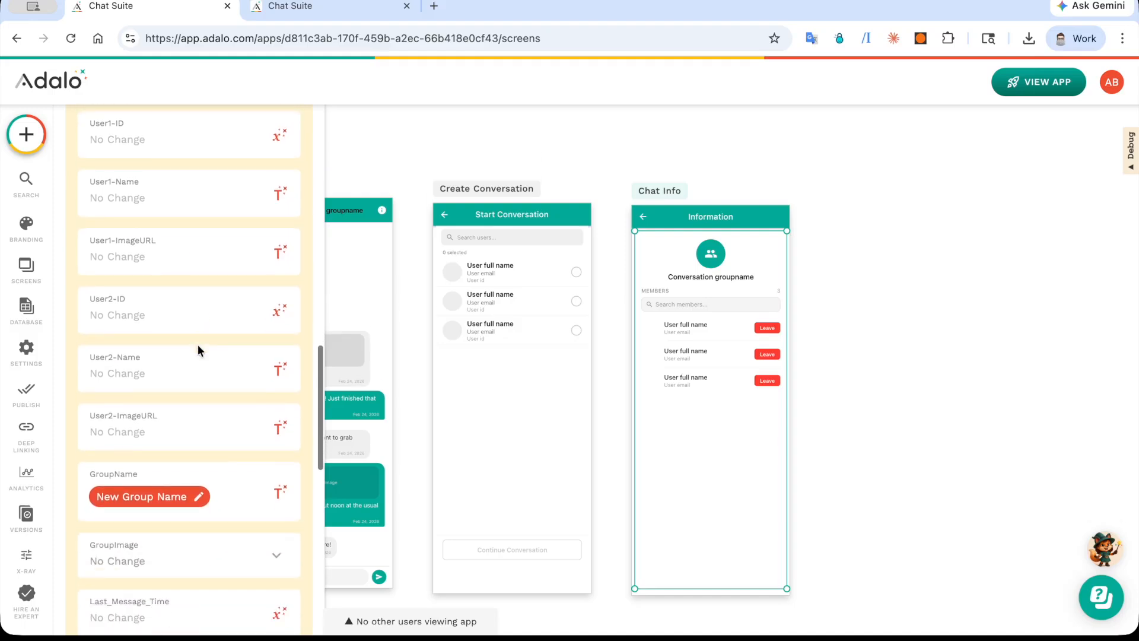
{"action": "scroll", "coordinate": [172, 461], "scroll_direction": "up", "scroll_amount": 10}
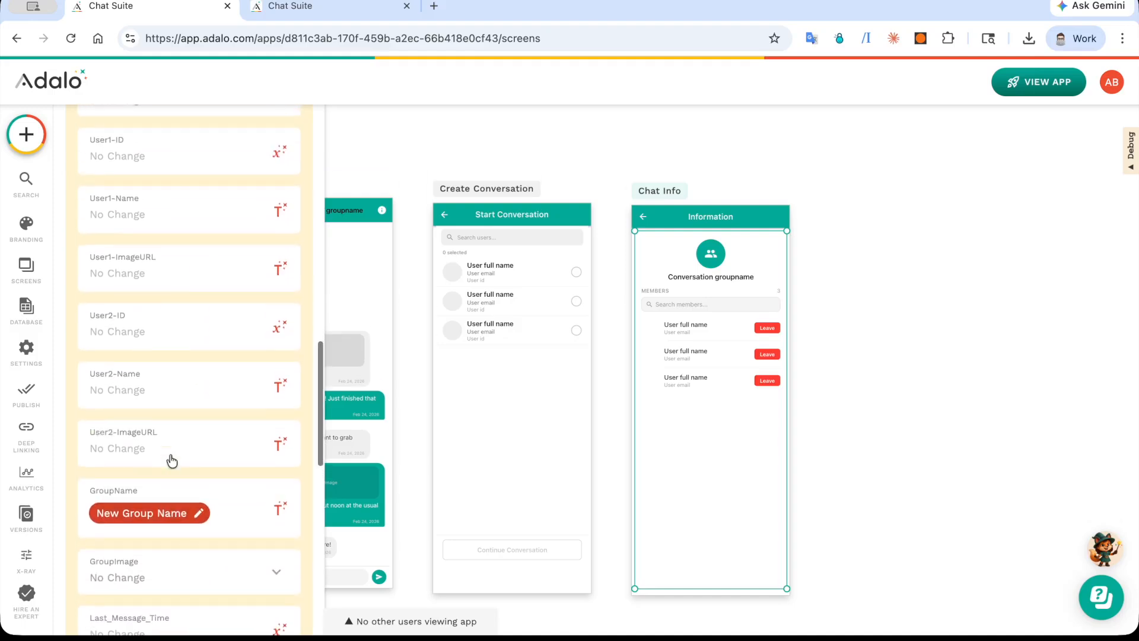
{"action": "left_click", "coordinate": [153, 382]}
Step: Inspect the On Save Group Image update and the source options for its GroupImage field
{"action": "left_click", "coordinate": [158, 497]}
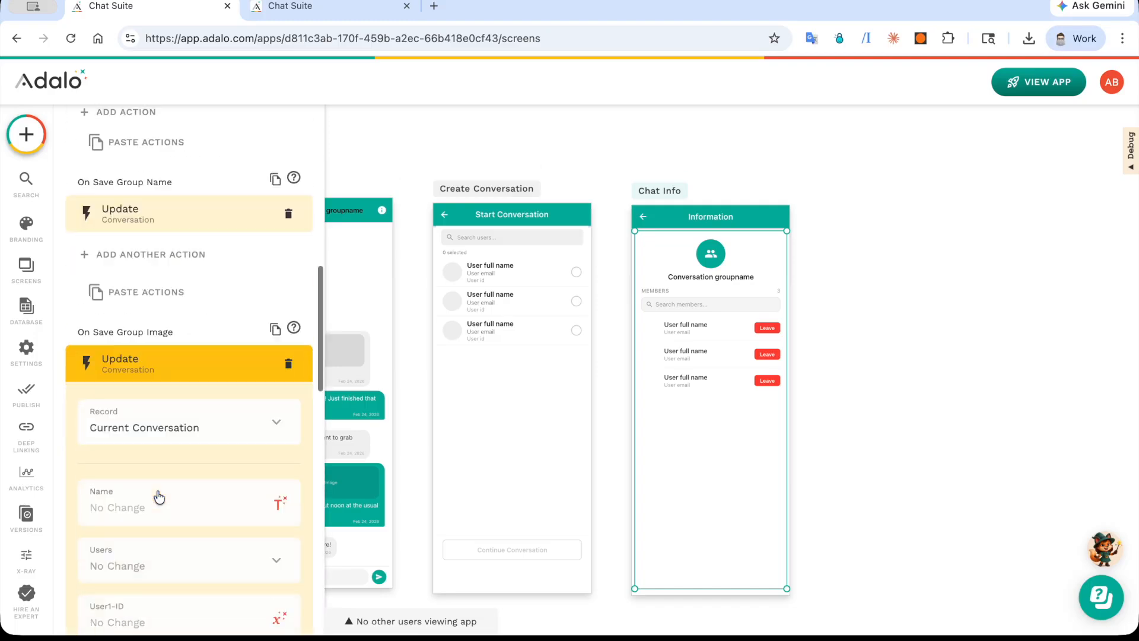
{"action": "scroll", "coordinate": [158, 492], "scroll_direction": "down", "scroll_amount": 10}
{"action": "left_click", "coordinate": [169, 445]}
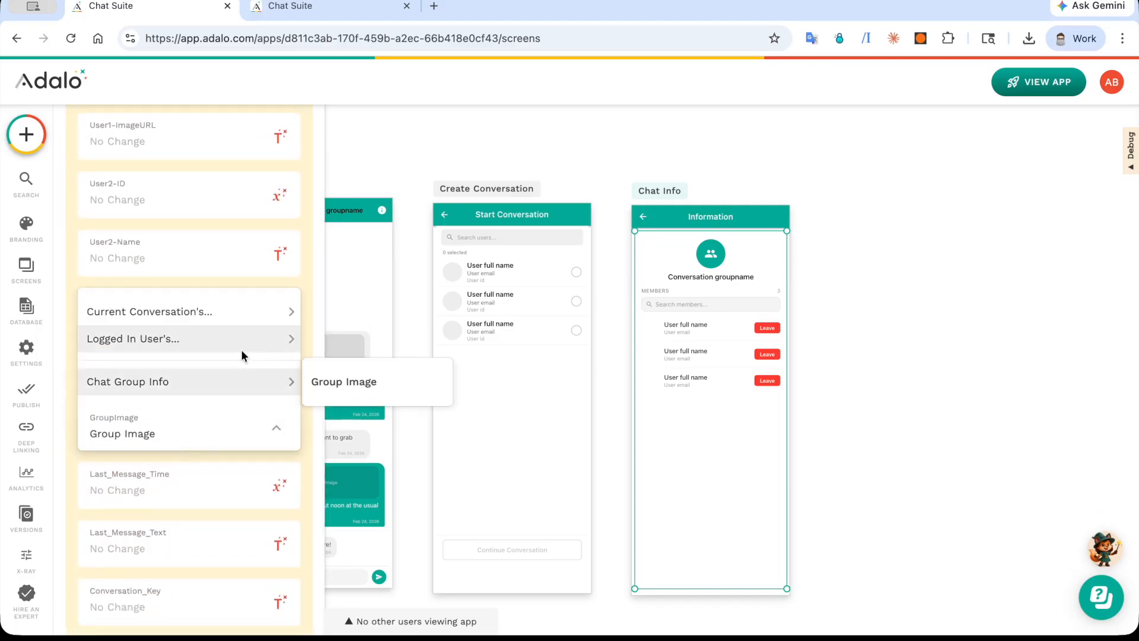
{"action": "mouse_move", "coordinate": [279, 382]}
{"action": "left_click", "coordinate": [430, 159]}
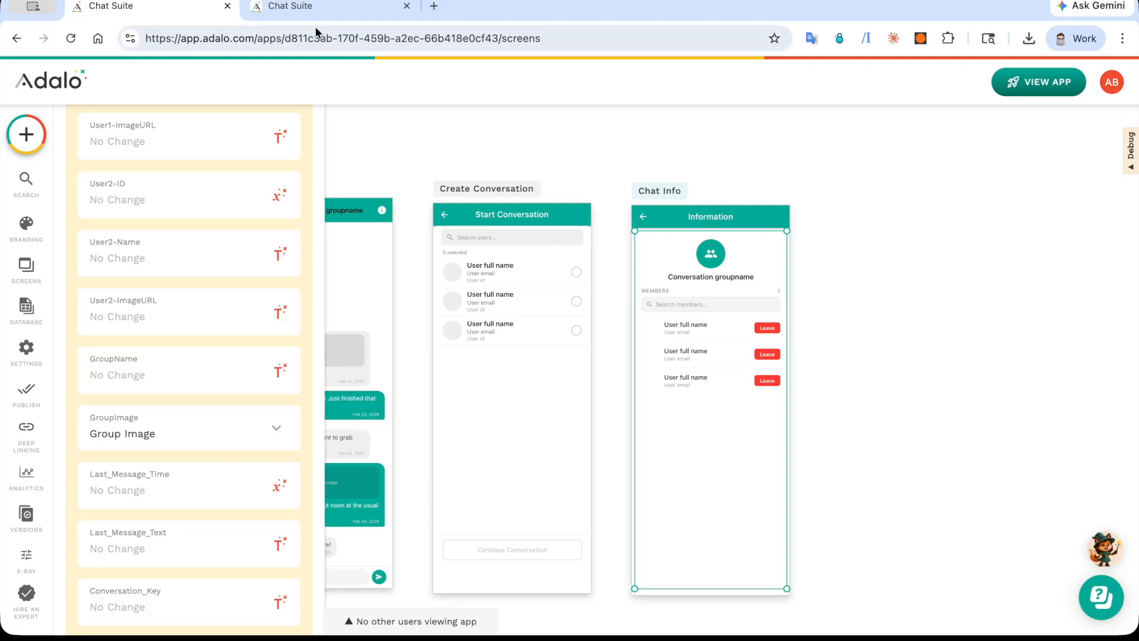
Step: In the app preview, rename the group to Test Group 2 on its Information screen and return to the Conversations list
{"action": "left_click", "coordinate": [310, 6]}
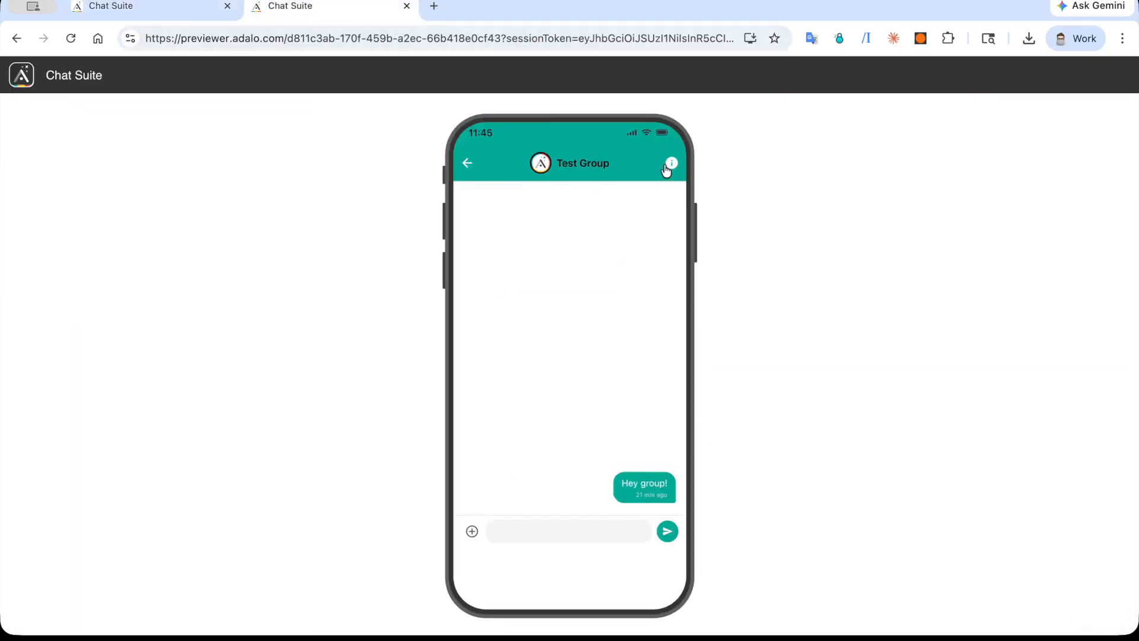
{"action": "left_click", "coordinate": [672, 166]}
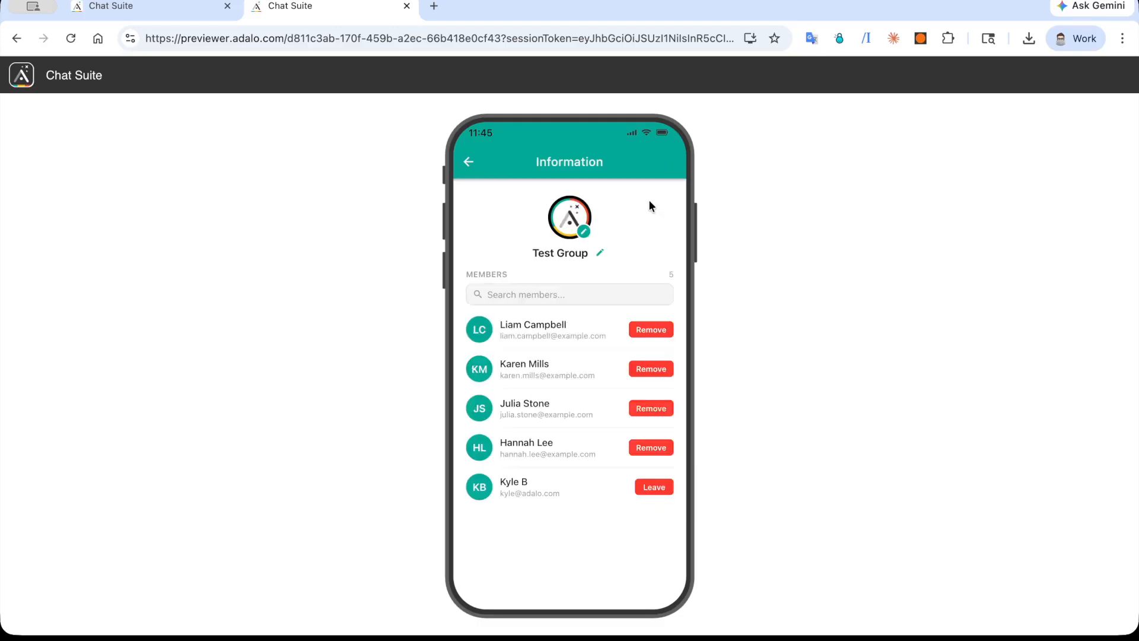
{"action": "left_click", "coordinate": [602, 254]}
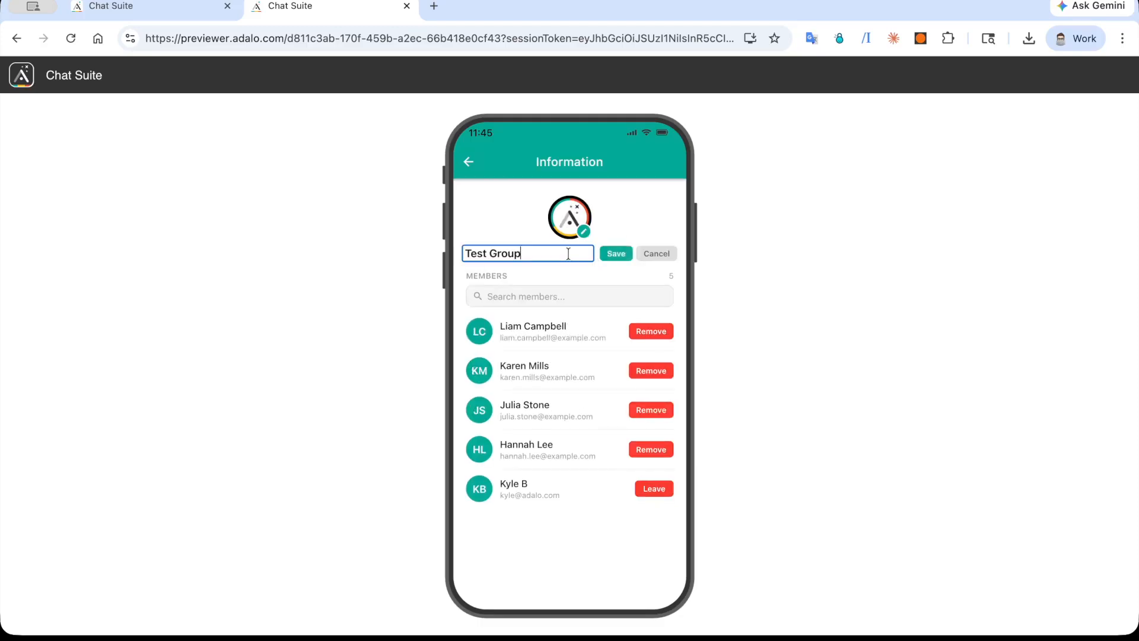
{"action": "left_click", "coordinate": [616, 255]}
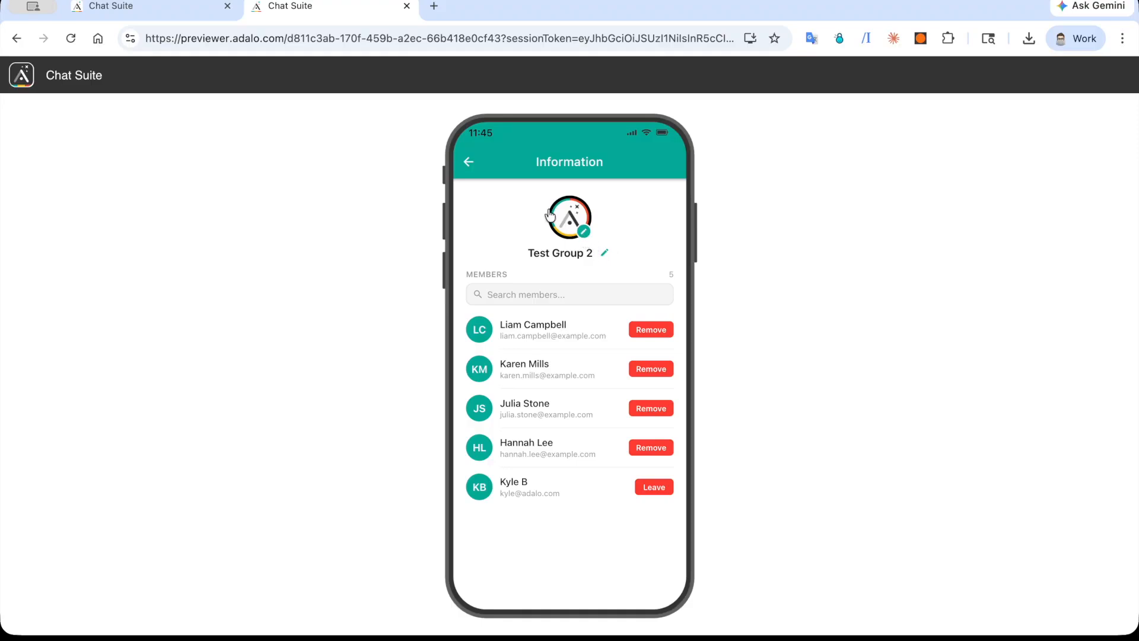
{"action": "left_click", "coordinate": [469, 163]}
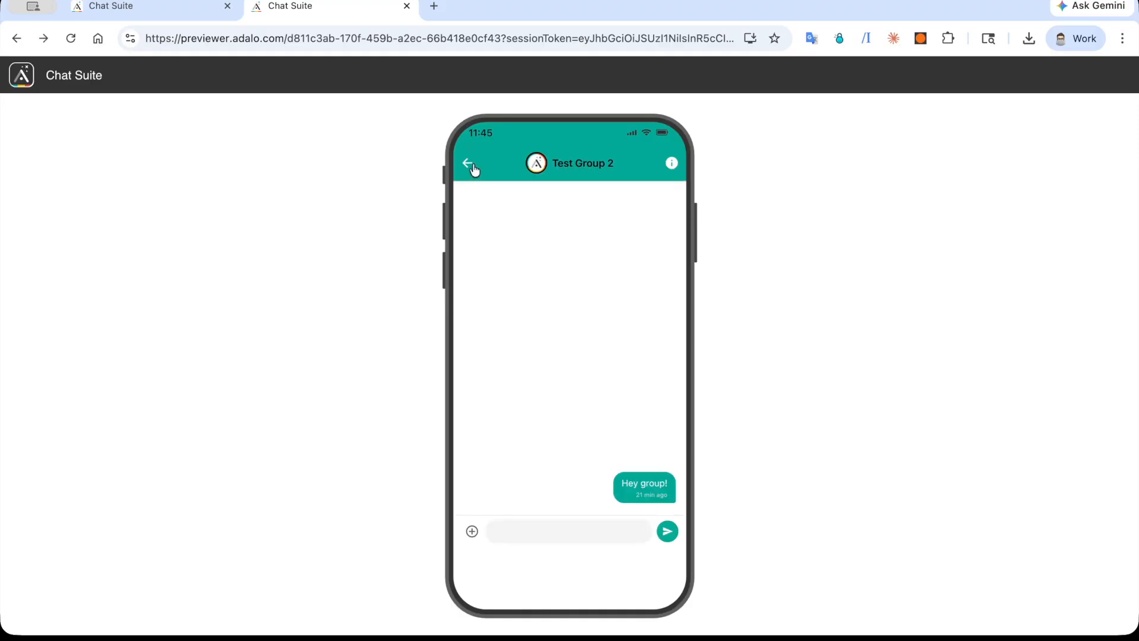
{"action": "left_click", "coordinate": [472, 166]}
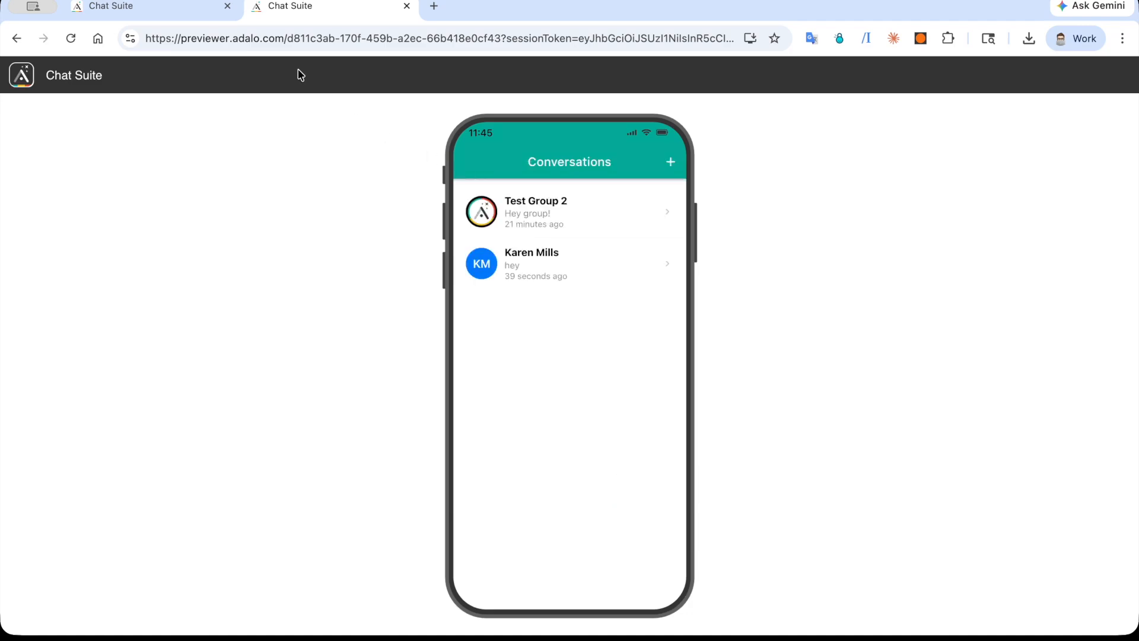
Step: Return to the Adalo editor and select the Conversation List, Chat Header Bar, Chat Message List, Start Conversation and Chat Group Info in turn
{"action": "left_click", "coordinate": [141, 16]}
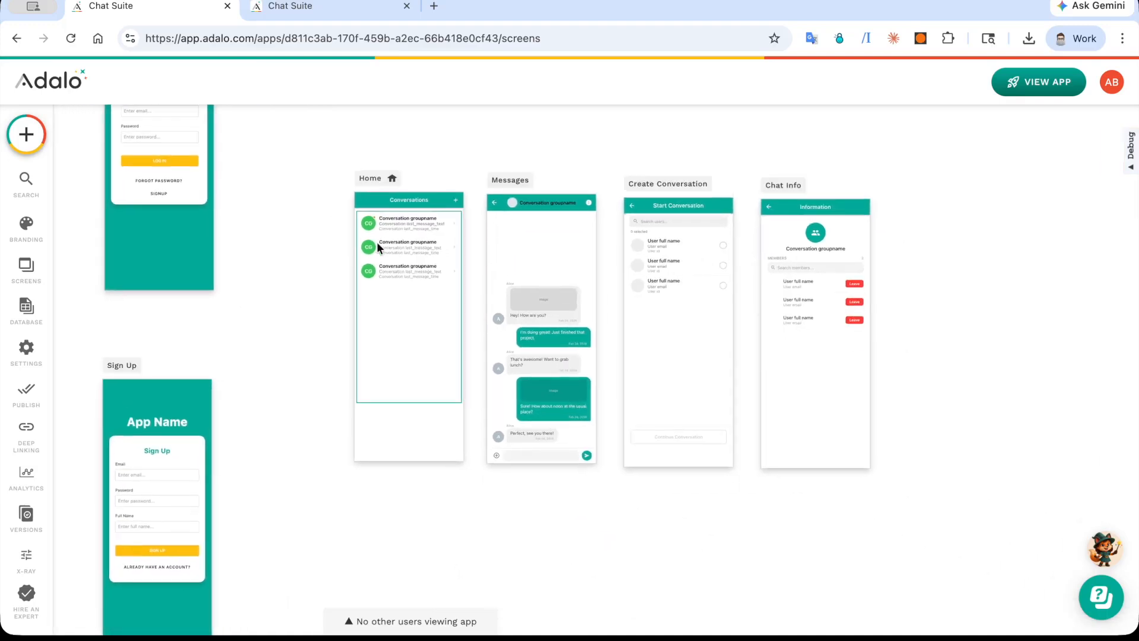
{"action": "left_click", "coordinate": [385, 248]}
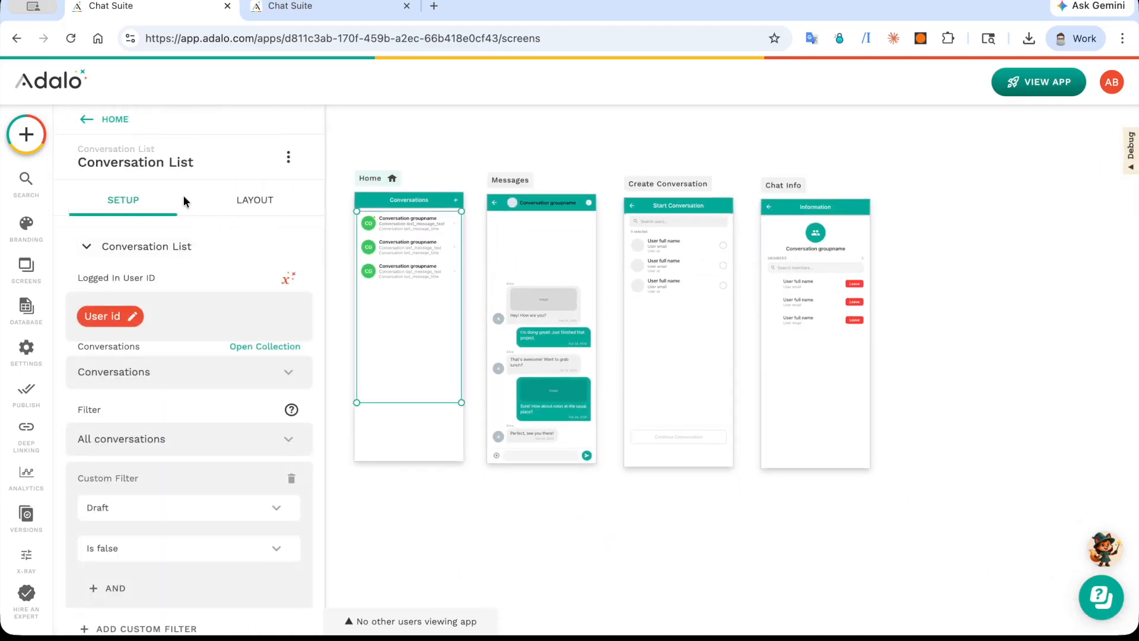
{"action": "left_click", "coordinate": [522, 202]}
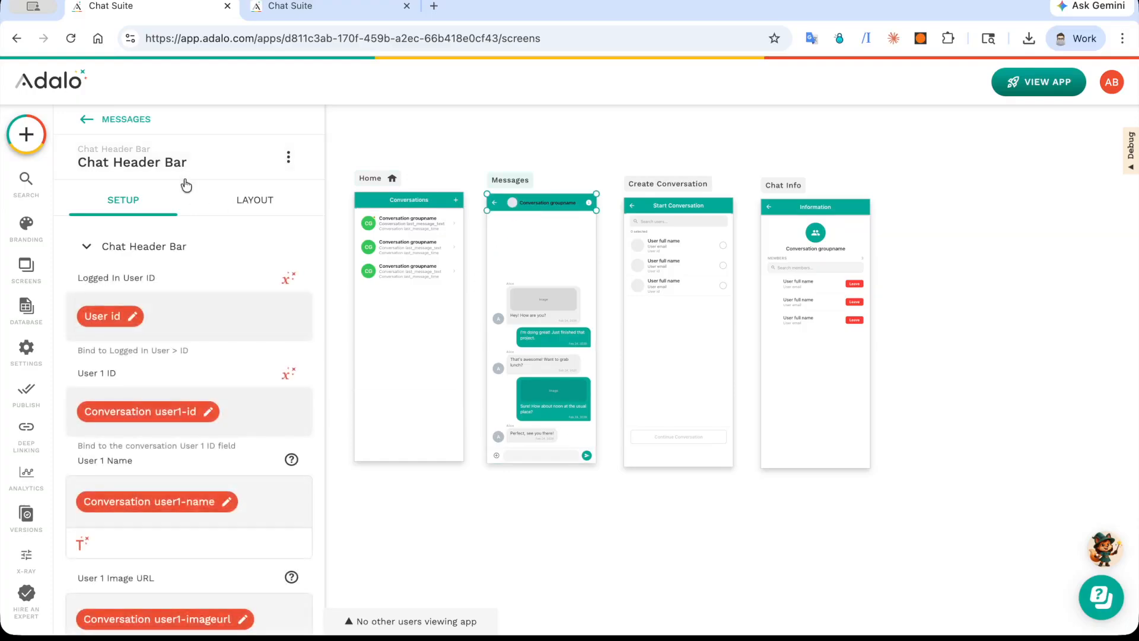
{"action": "left_click", "coordinate": [565, 333]}
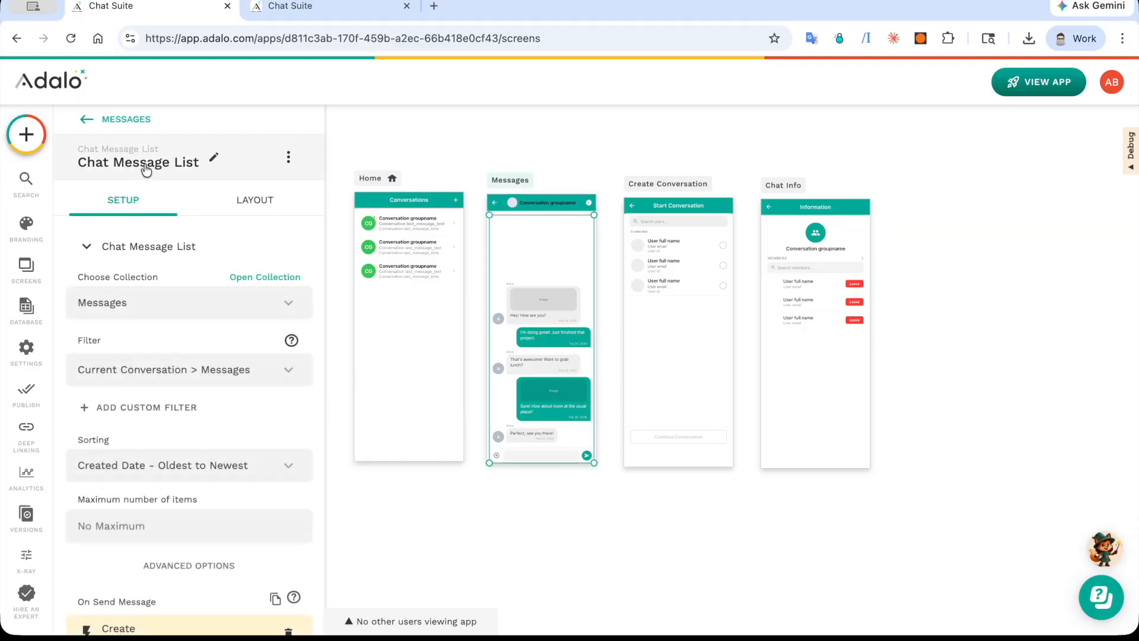
{"action": "left_click", "coordinate": [686, 242]}
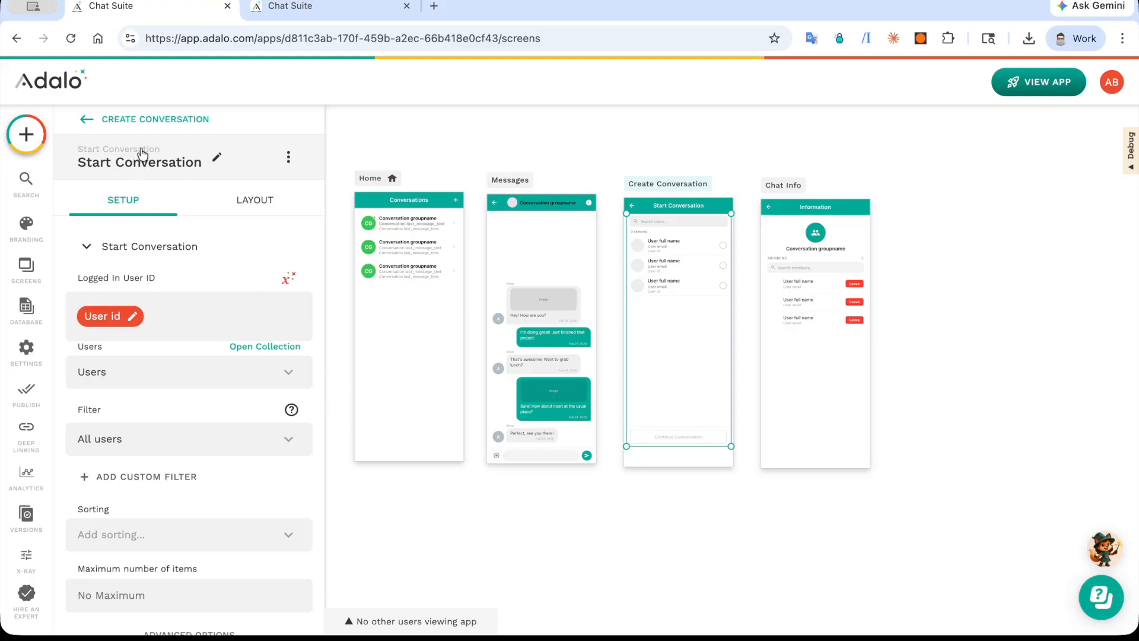
{"action": "left_click", "coordinate": [805, 290]}
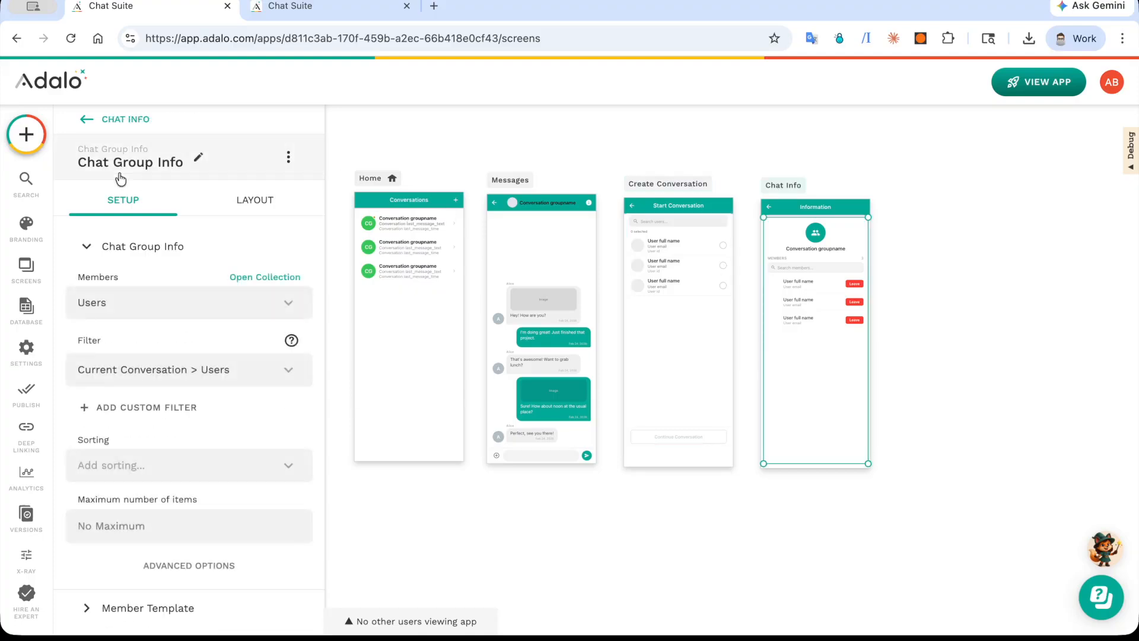
Step: Select the main chat components across the Home, Messages, Create Conversation and Chat Info screens together, and clear the selection
{"action": "left_click", "coordinate": [606, 172]}
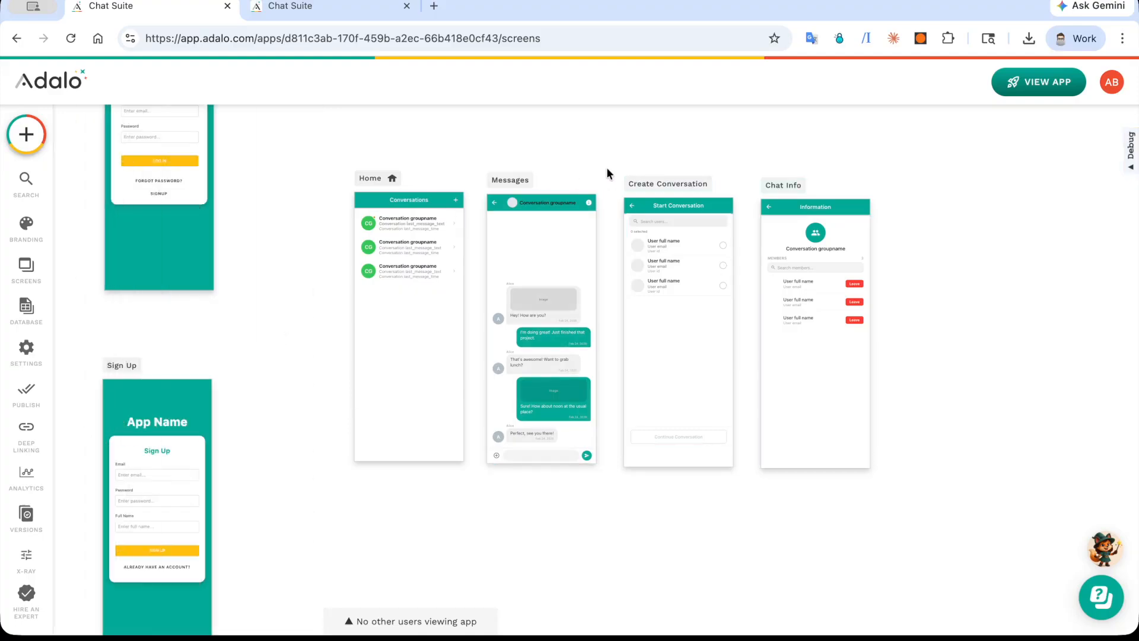
{"action": "left_click_drag", "start_coordinate": [313, 272], "coordinate": [846, 304]}
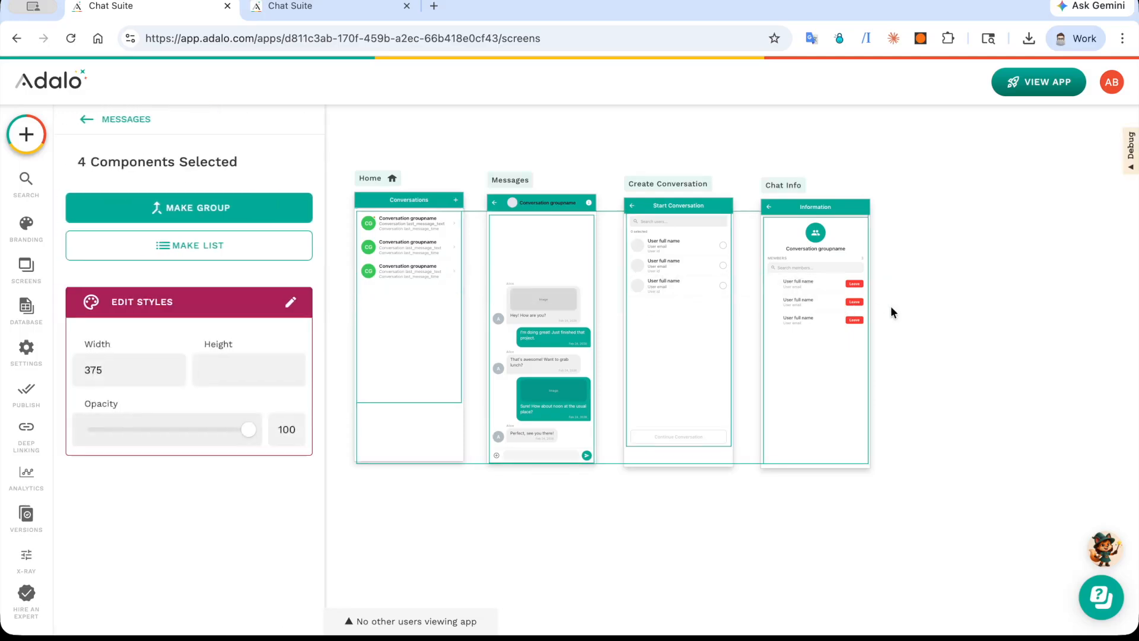
{"action": "left_click", "coordinate": [906, 305]}
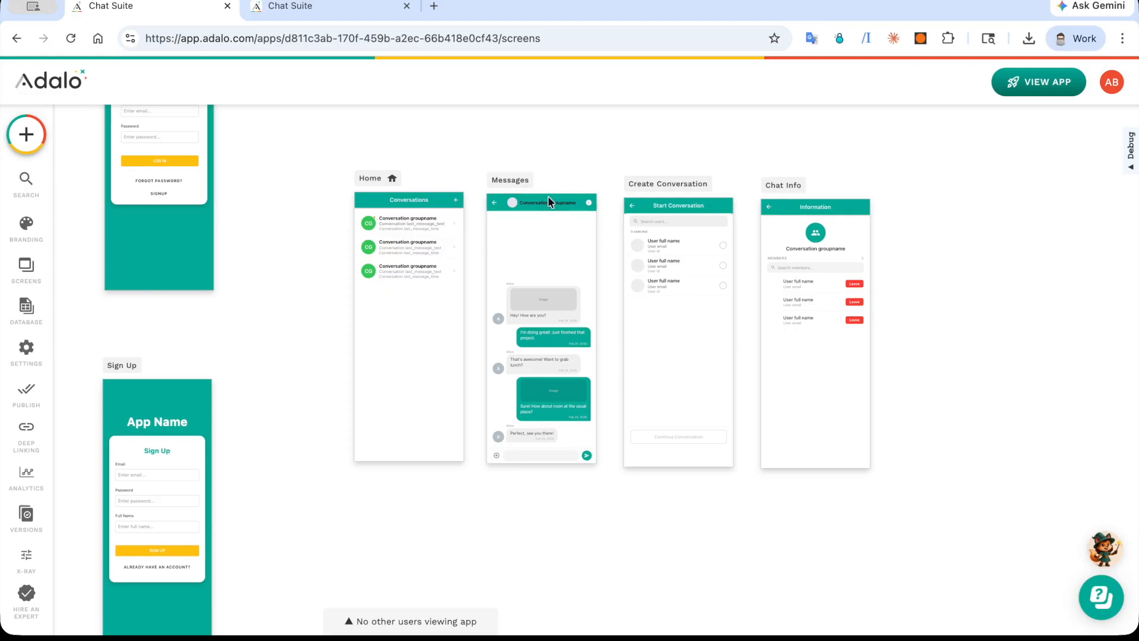
Step: Search Google for "adalo help" in a new browser tab
{"action": "left_click", "coordinate": [435, 8]}
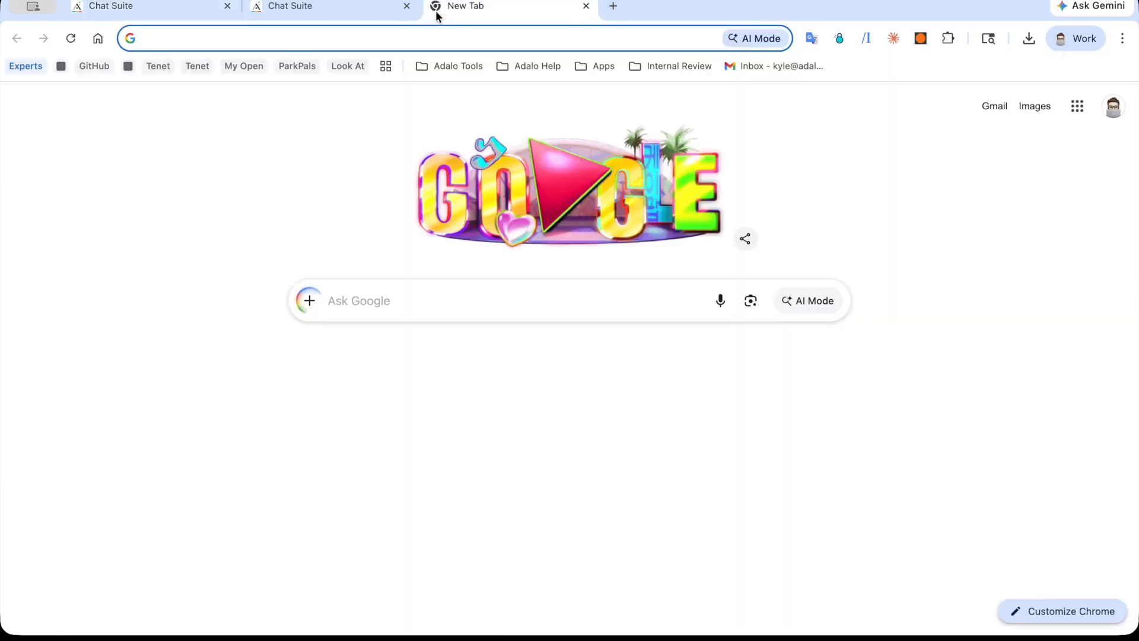
{"action": "type", "text": "adalo help"}
{"action": "key", "text": "Return"}
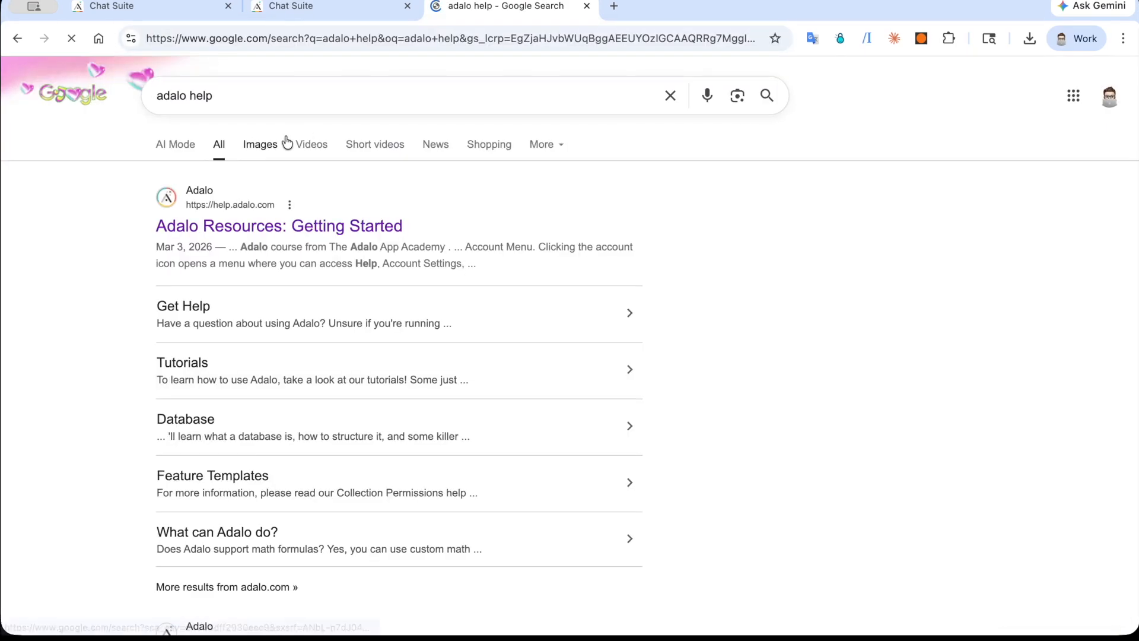
Step: Open the Adalo Resources help site and go to Marketplace Components within Screens and Components
{"action": "left_click", "coordinate": [251, 231]}
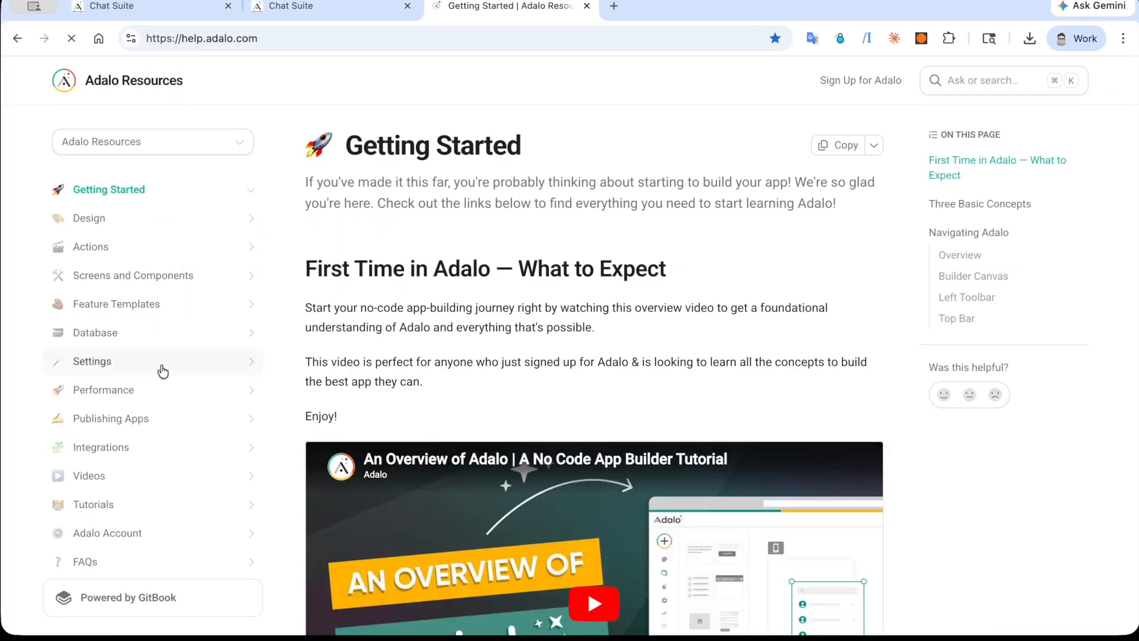
{"action": "scroll", "coordinate": [160, 371], "scroll_direction": "down", "scroll_amount": 2}
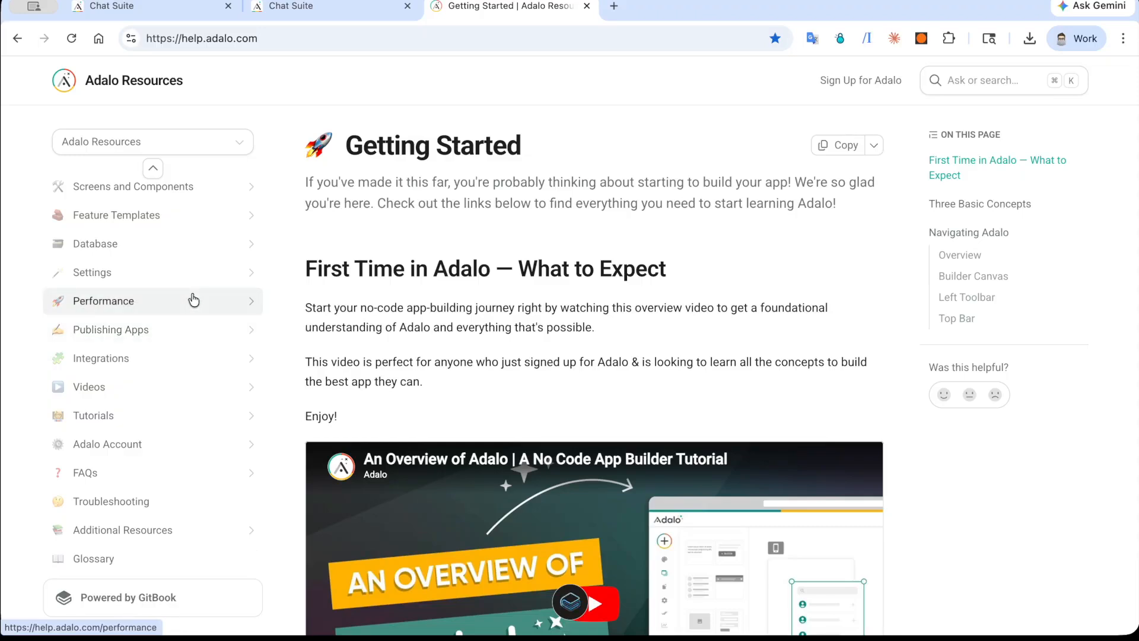
{"action": "left_click", "coordinate": [201, 187]}
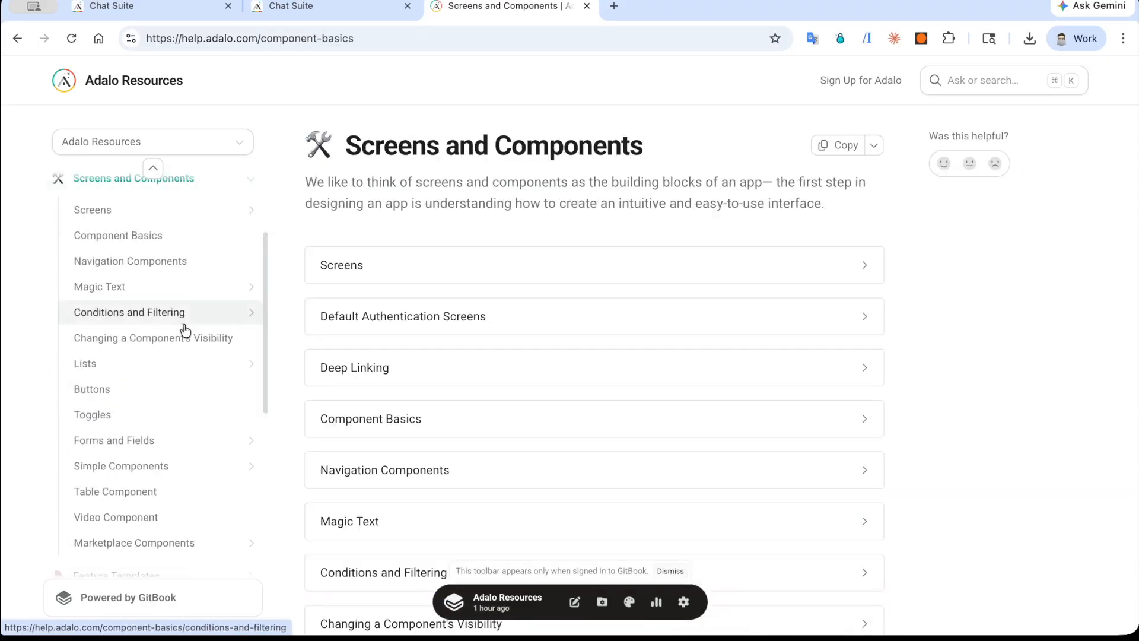
{"action": "scroll", "coordinate": [187, 287], "scroll_direction": "down", "scroll_amount": 5}
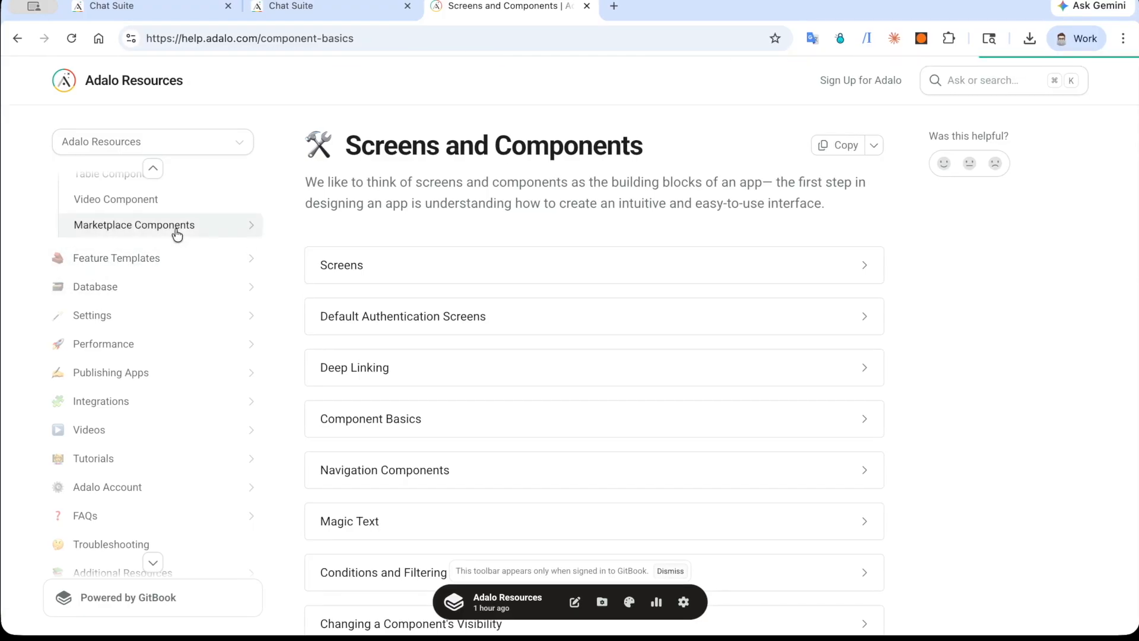
{"action": "left_click", "coordinate": [249, 226]}
Step: Expand the Chat Suite section under Marketplace Components and open its Chat Database Setup page
{"action": "scroll", "coordinate": [156, 425], "scroll_direction": "down", "scroll_amount": 12}
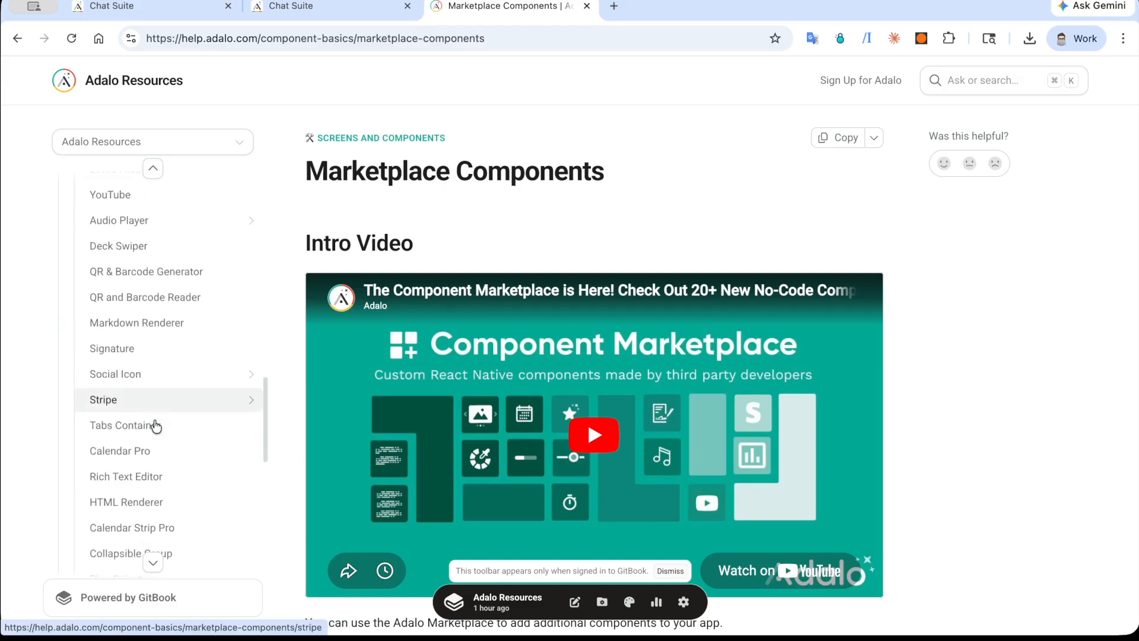
{"action": "left_click", "coordinate": [250, 475]}
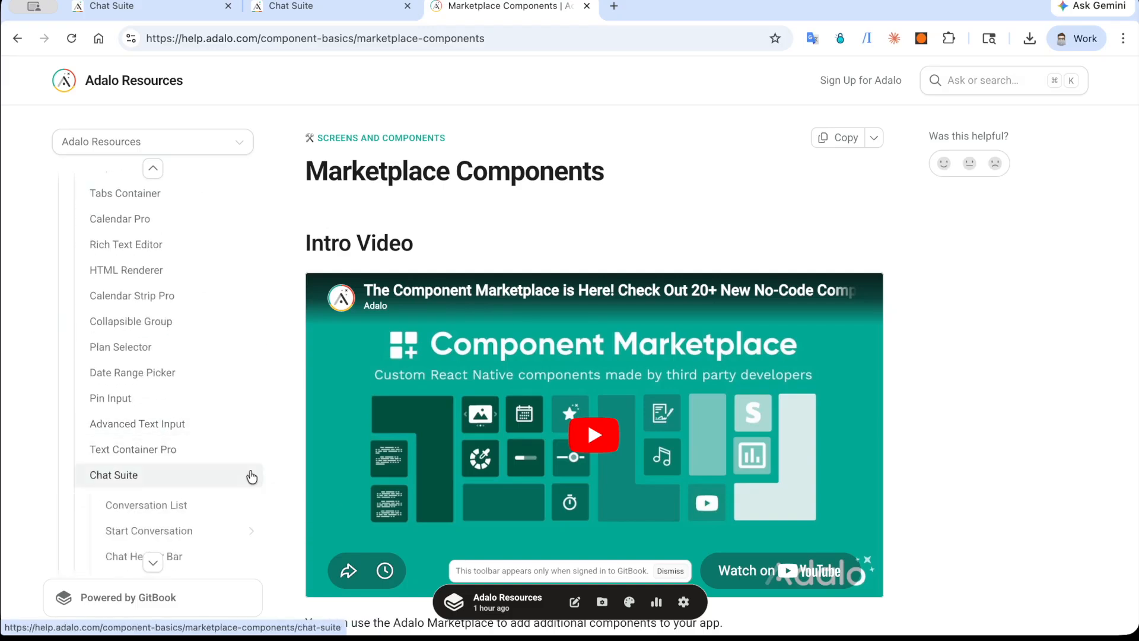
{"action": "scroll", "coordinate": [243, 475], "scroll_direction": "down", "scroll_amount": 2}
{"action": "left_click", "coordinate": [186, 503]}
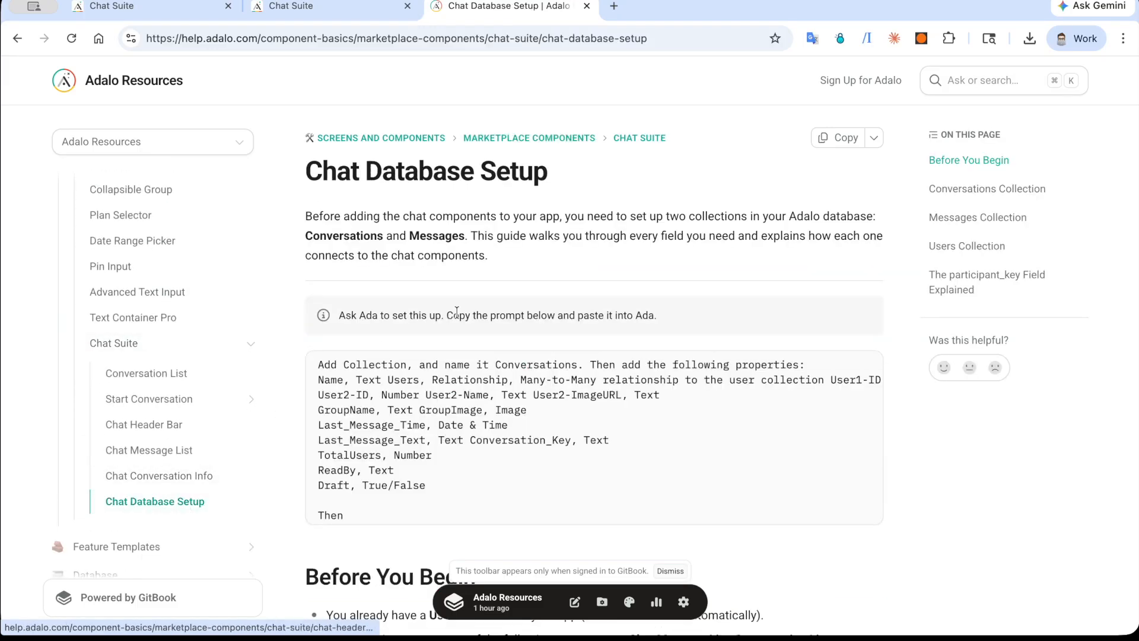
Step: Examine the Chat Database Setup guide's collection property tables and return to the Ada prompt near its beginning
{"action": "scroll", "coordinate": [554, 195], "scroll_direction": "down", "scroll_amount": 2}
{"action": "scroll", "coordinate": [553, 202], "scroll_direction": "down", "scroll_amount": 15}
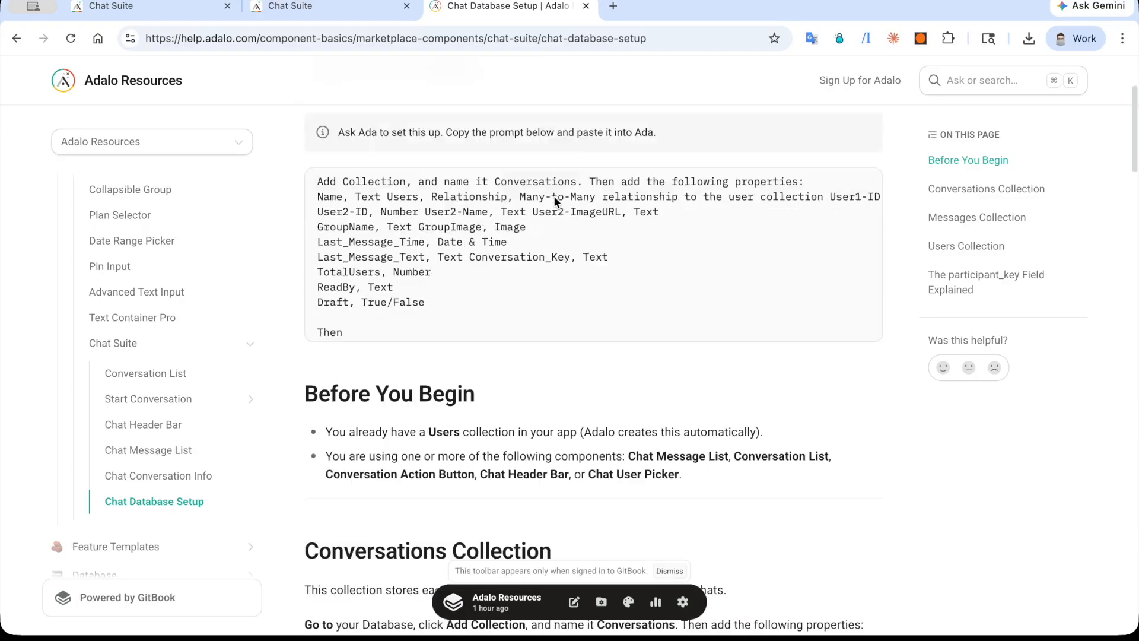
{"action": "scroll", "coordinate": [553, 201], "scroll_direction": "down", "scroll_amount": 1}
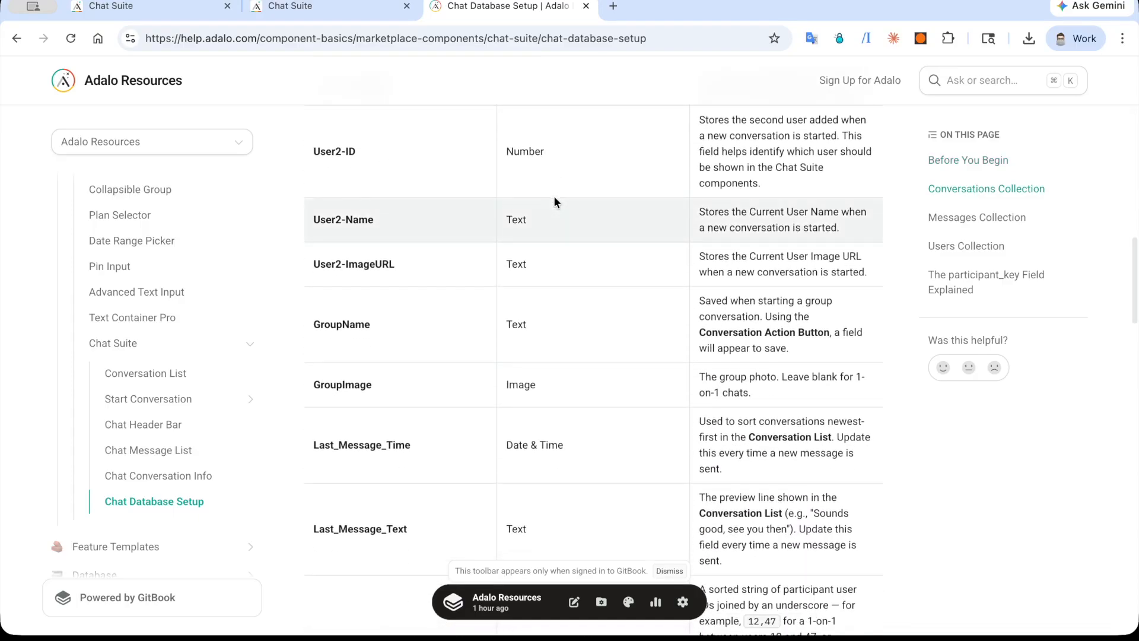
{"action": "scroll", "coordinate": [553, 202], "scroll_direction": "down", "scroll_amount": 15}
{"action": "scroll", "coordinate": [554, 196], "scroll_direction": "down", "scroll_amount": 6}
{"action": "scroll", "coordinate": [554, 195], "scroll_direction": "up", "scroll_amount": 14}
{"action": "scroll", "coordinate": [554, 197], "scroll_direction": "up", "scroll_amount": 10}
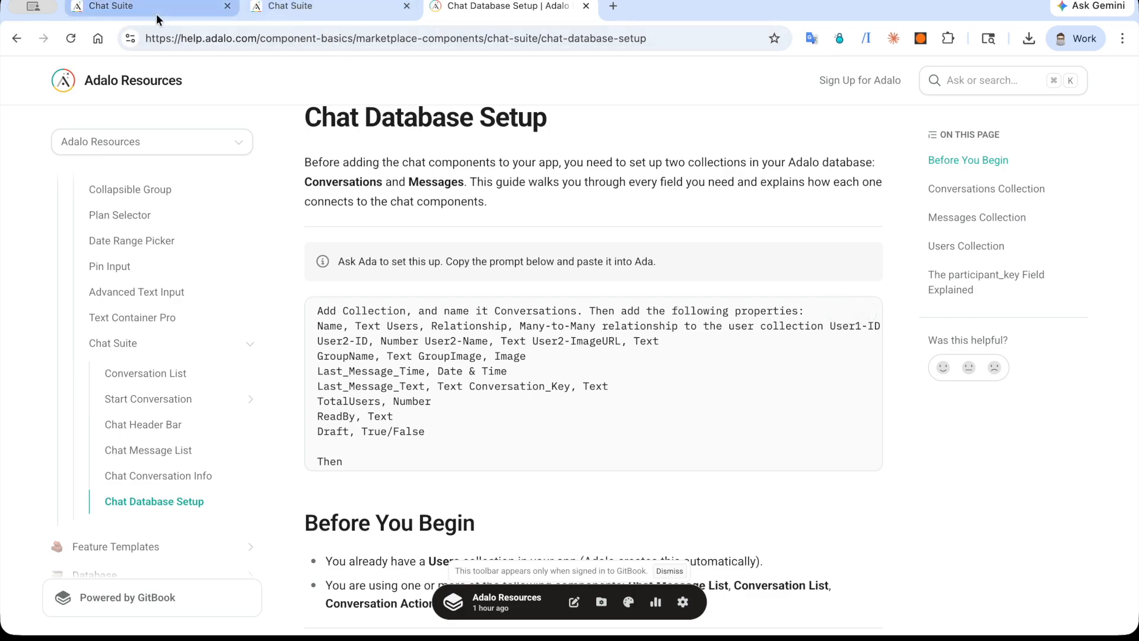
Step: Switch back to the Adalo editor, open the Ada AI Assistant and paste the chat database setup prompt into its message field
{"action": "left_click", "coordinate": [111, 6]}
{"action": "left_click", "coordinate": [1098, 557]}
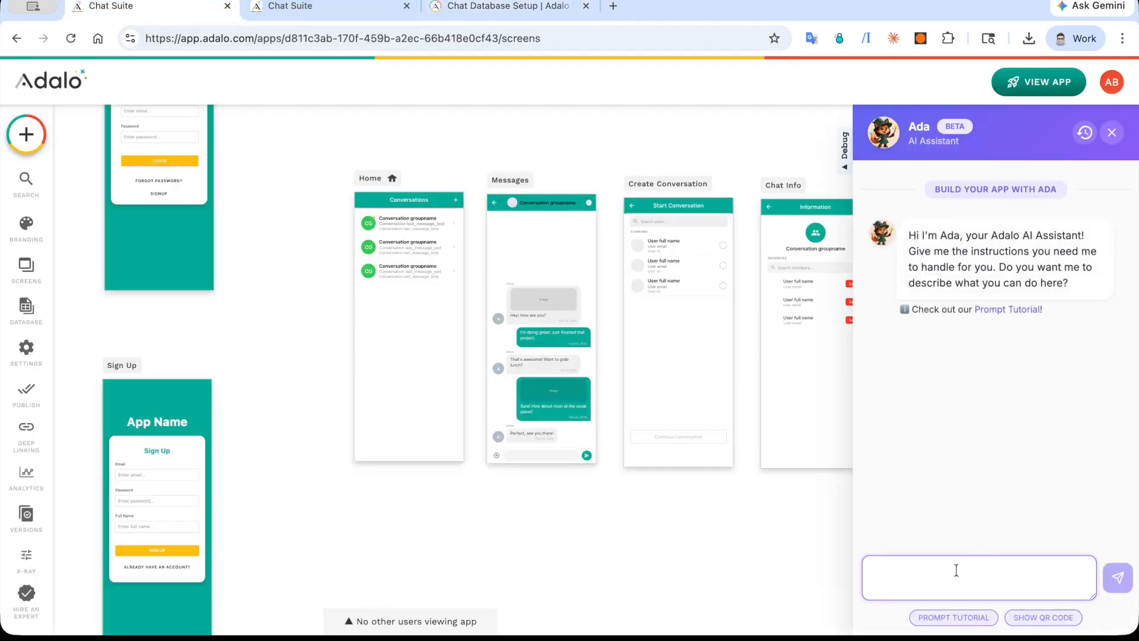
{"action": "key", "text": "ctrl+v"}
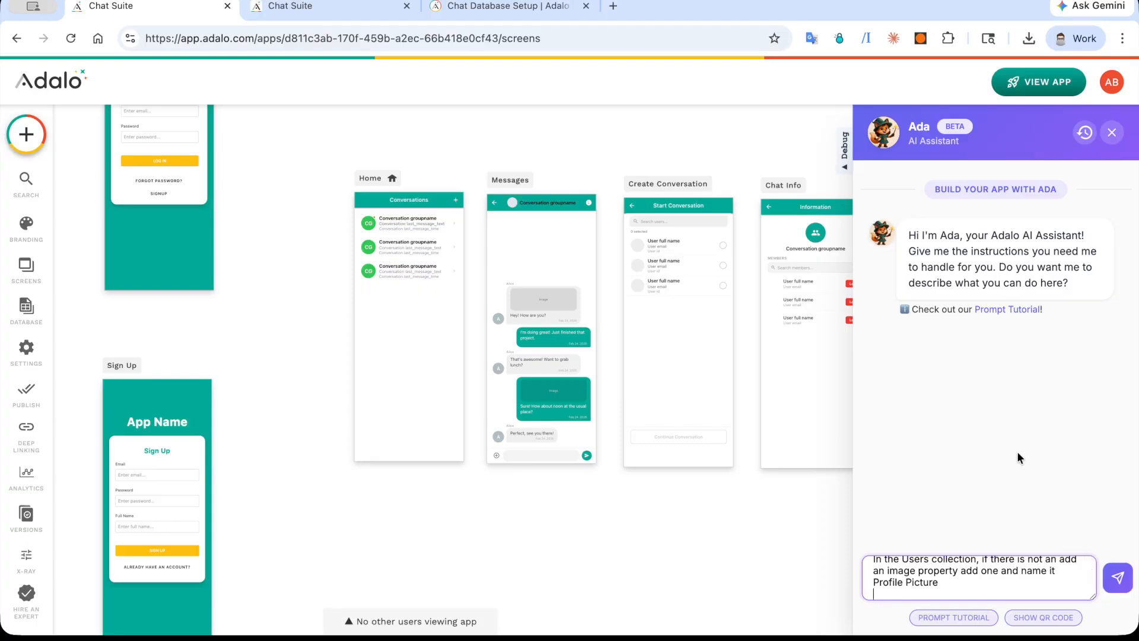
{"action": "scroll", "coordinate": [979, 562], "scroll_direction": "up", "scroll_amount": 10}
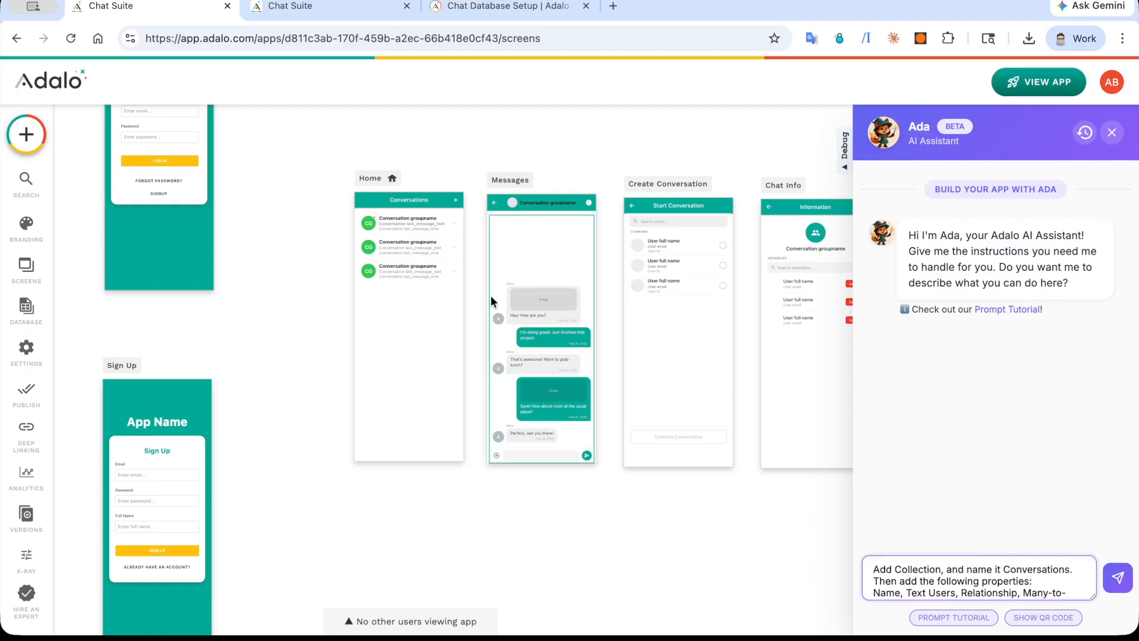
Step: Review the database's Conversations collection and the settings of the Home screen's Conversation List, and close the Ada assistant
{"action": "left_click", "coordinate": [52, 302]}
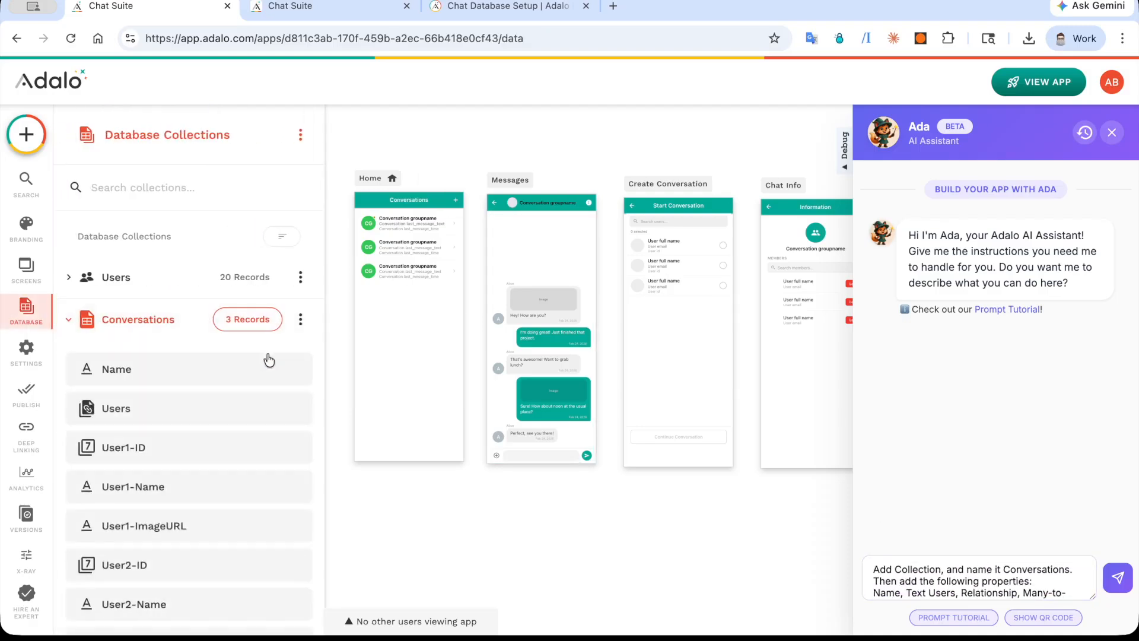
{"action": "left_click", "coordinate": [396, 287]}
{"action": "scroll", "coordinate": [172, 347], "scroll_direction": "down", "scroll_amount": 4}
{"action": "scroll", "coordinate": [166, 350], "scroll_direction": "down", "scroll_amount": 3}
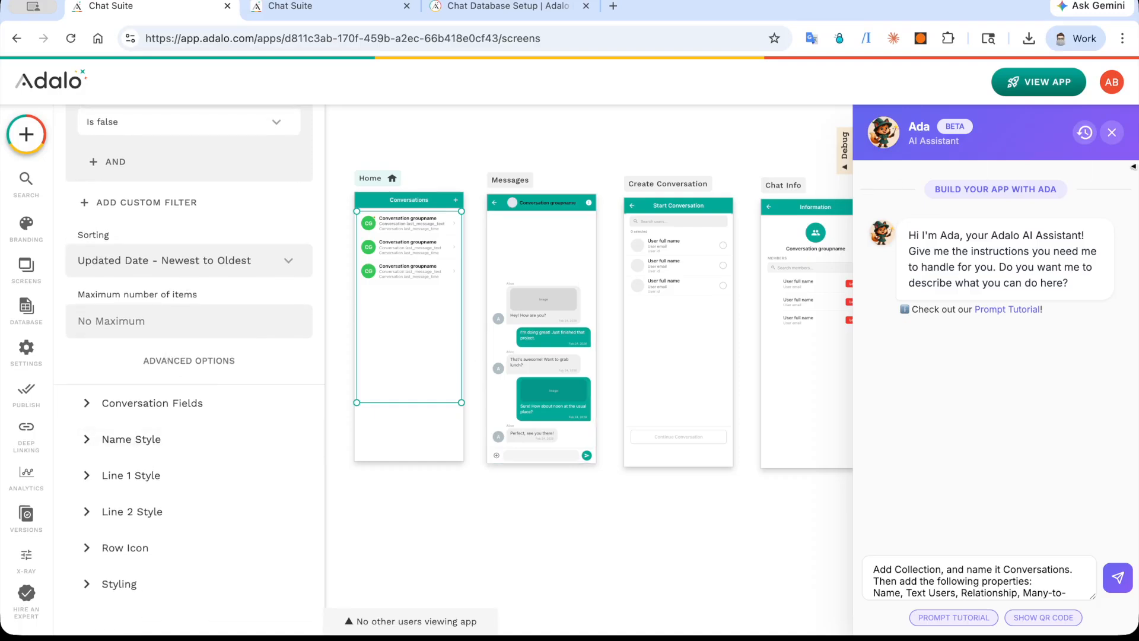
{"action": "left_click", "coordinate": [1113, 134]}
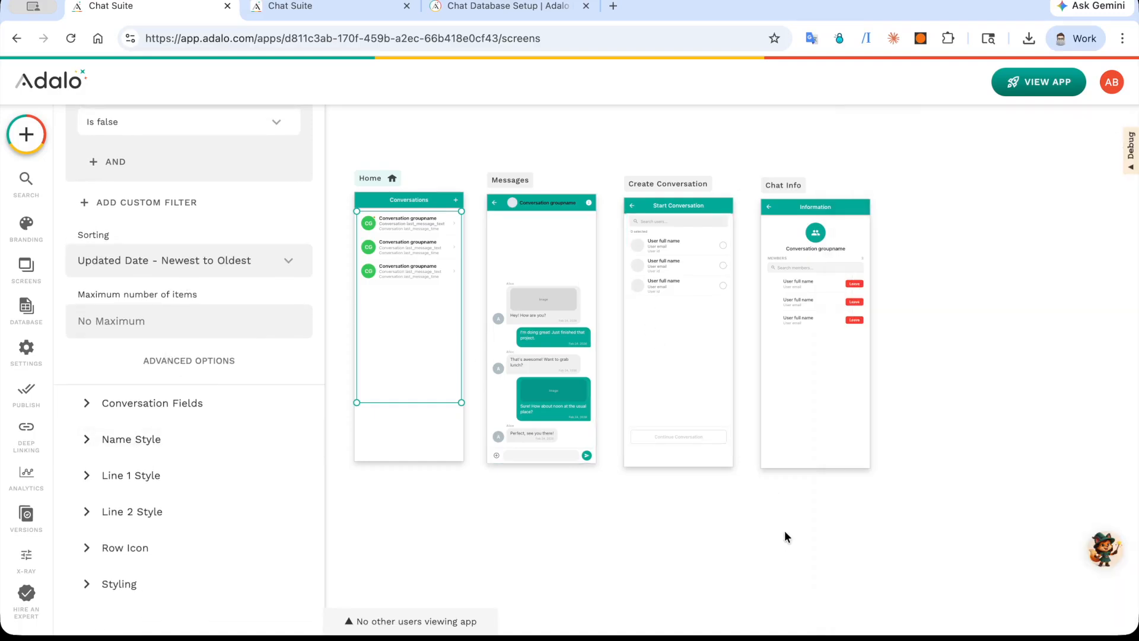